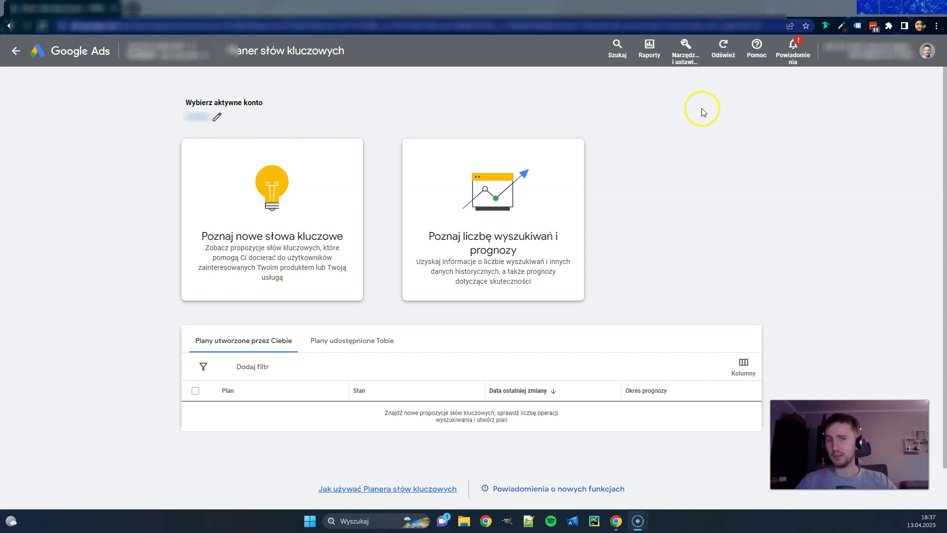
# - Open the keyword planner and start discovering new keywords, using keywords rather than a website as the source
pyautogui.click(688, 51)
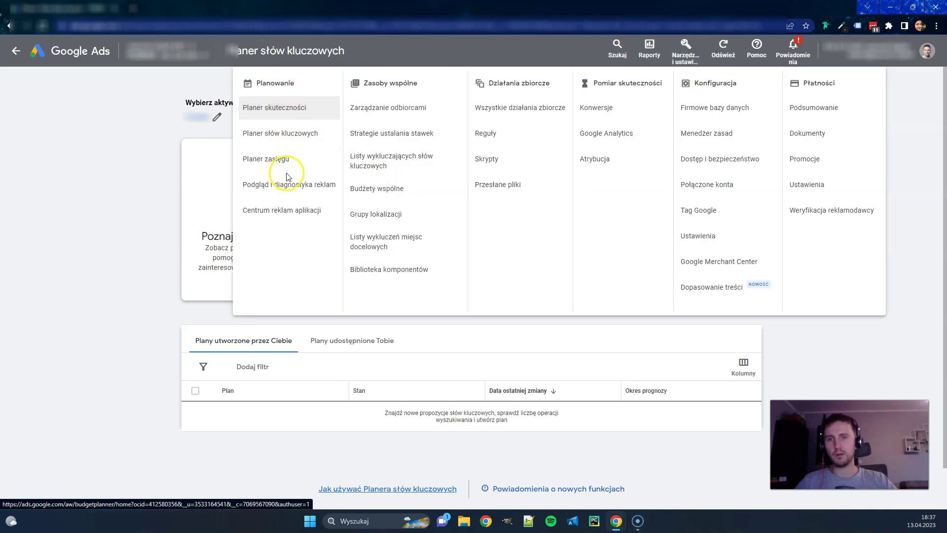
pyautogui.click(274, 143)
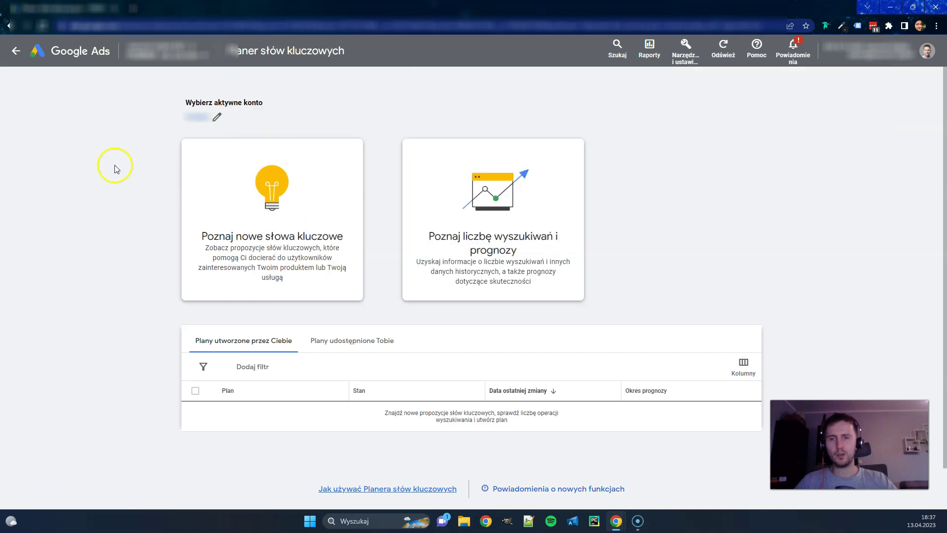
pyautogui.click(276, 223)
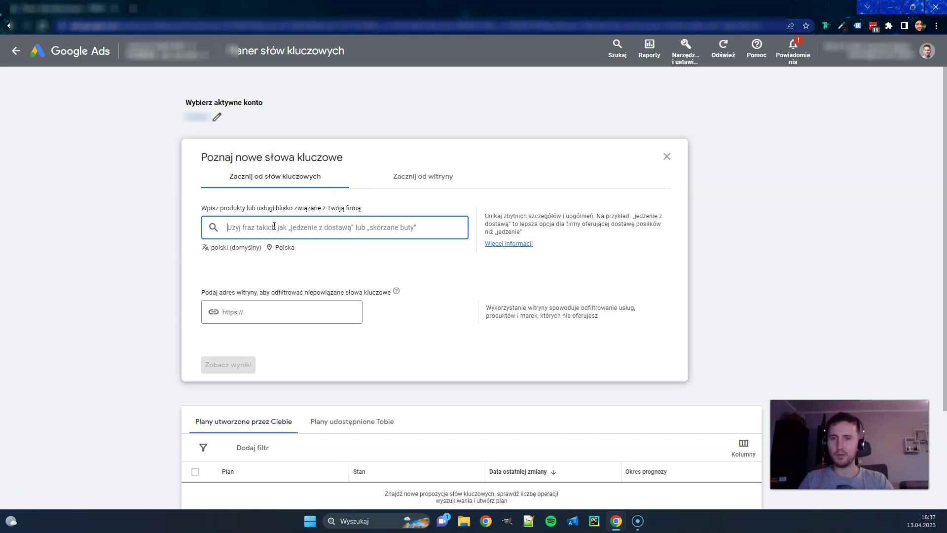
pyautogui.click(412, 183)
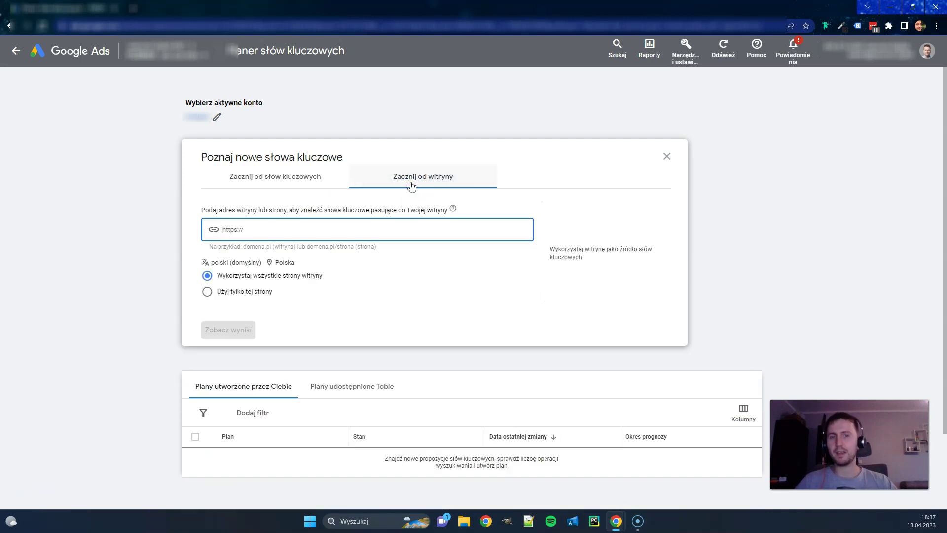
pyautogui.click(326, 183)
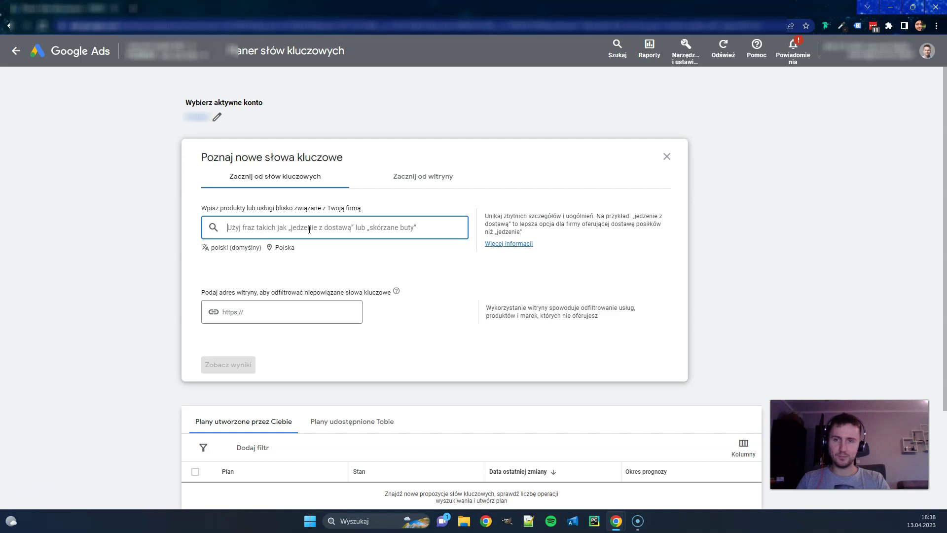
# - Generate keyword ideas from the seed phrases "firma sprzątająca" and "usługi sprzątania"
pyautogui.write('fr')
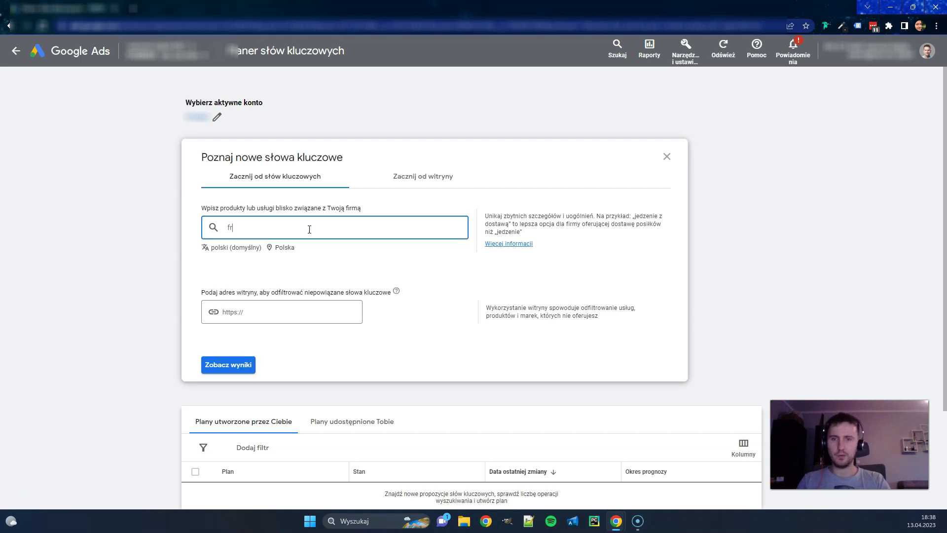
pyautogui.write('rma sprz')
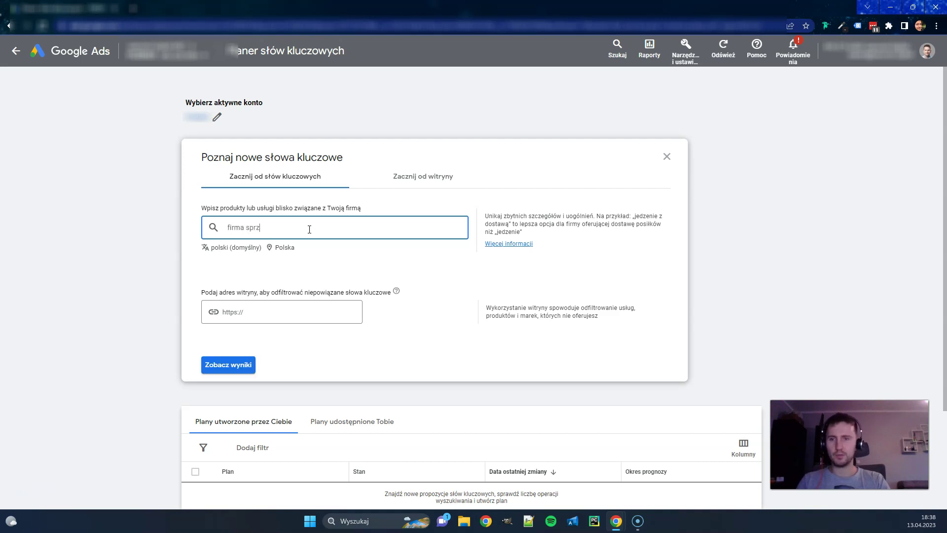
pyautogui.write('ątająca,odłługi spr')
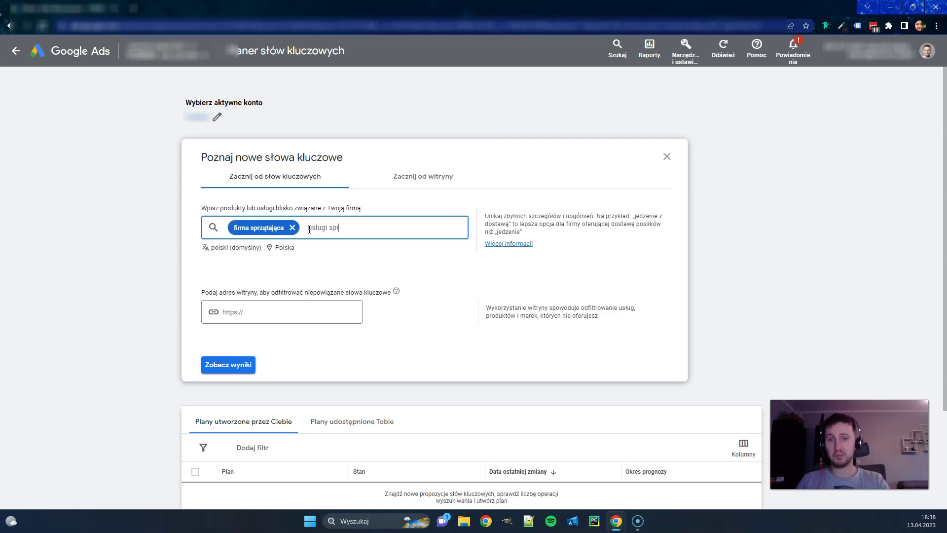
pyautogui.write('zątania,')
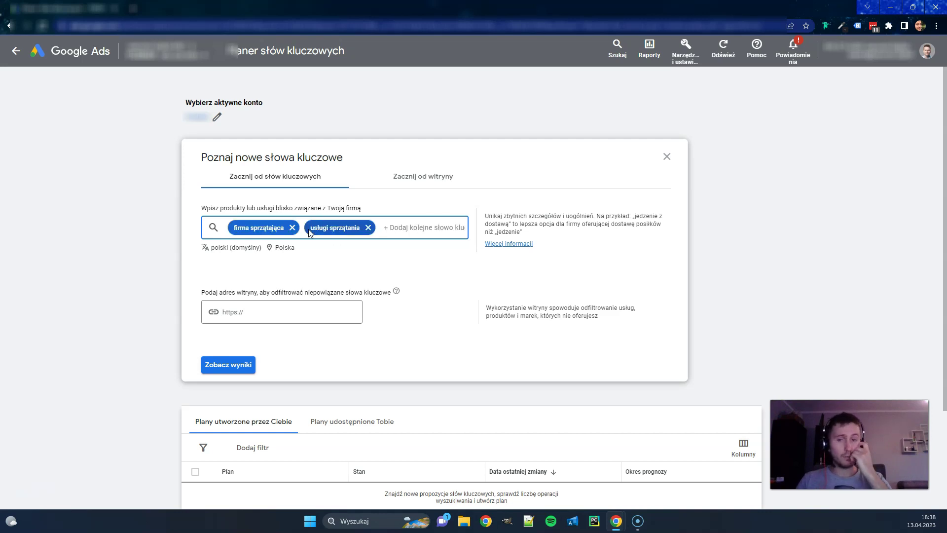
pyautogui.click(233, 366)
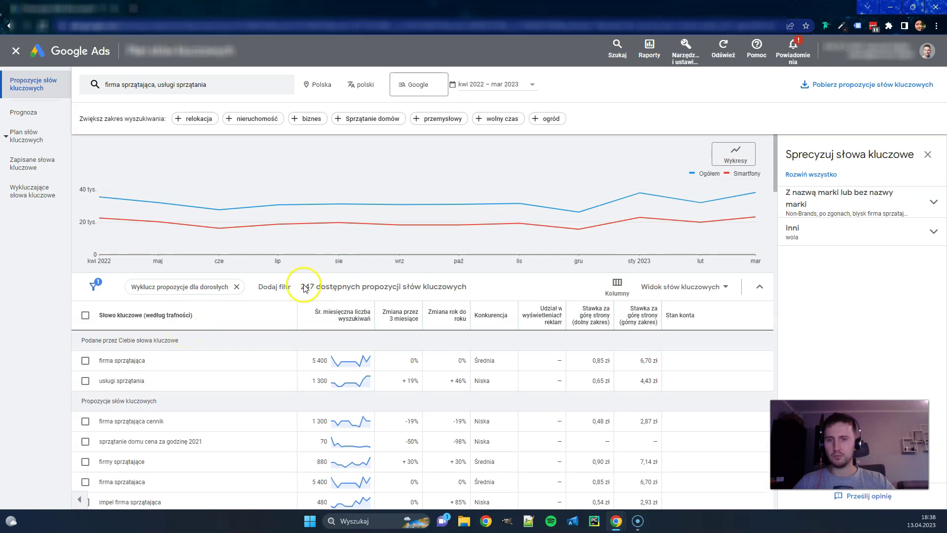
# - Examine the suggested keywords for the two seed phrases along with their monthly searches, competition and bid ranges
pyautogui.scroll(-5, 205, 349)
pyautogui.scroll(5, 268, 427)
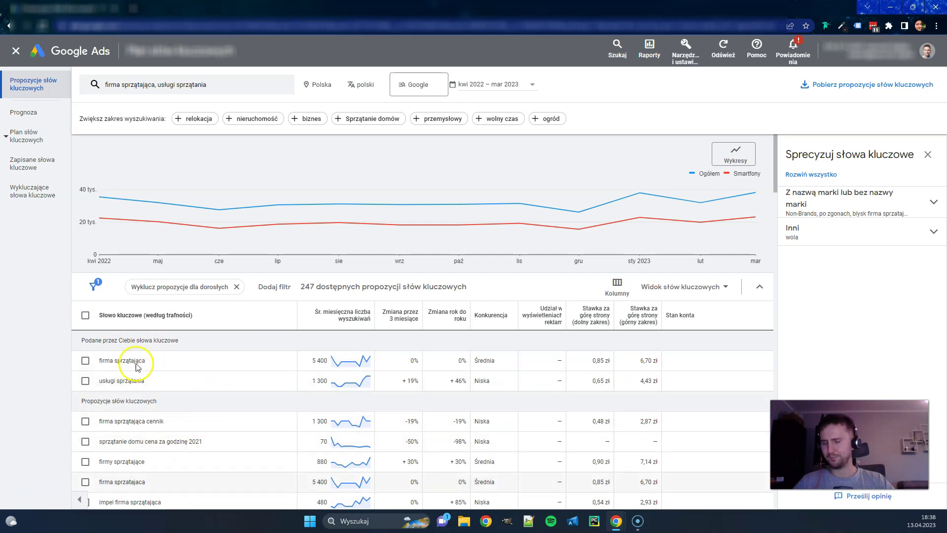
pyautogui.scroll(-3, 186, 458)
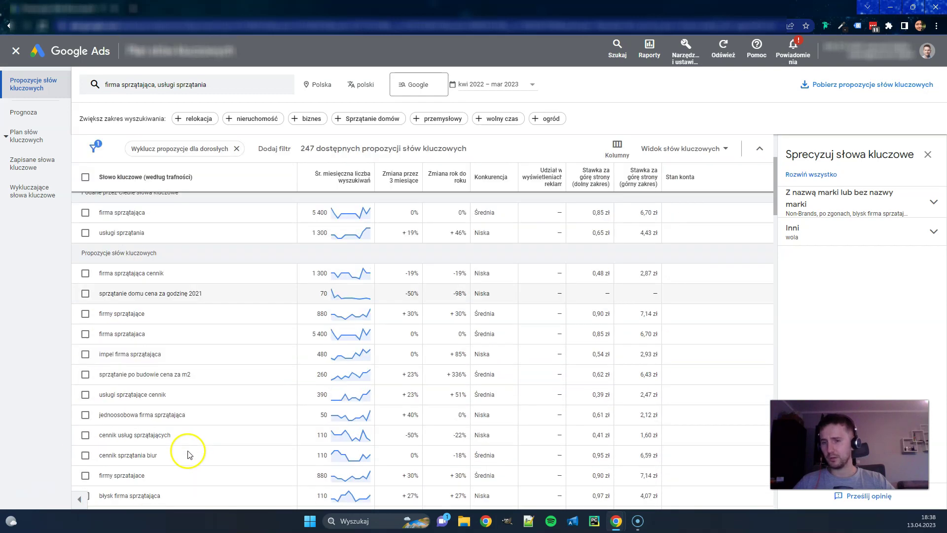
pyautogui.scroll(-1, 190, 441)
pyautogui.scroll(-1, 157, 345)
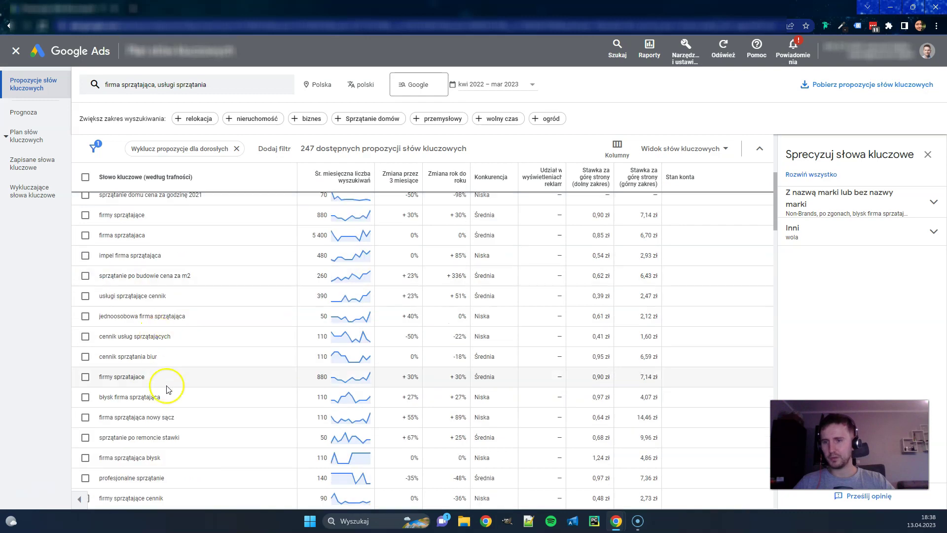
pyautogui.scroll(-4, 167, 379)
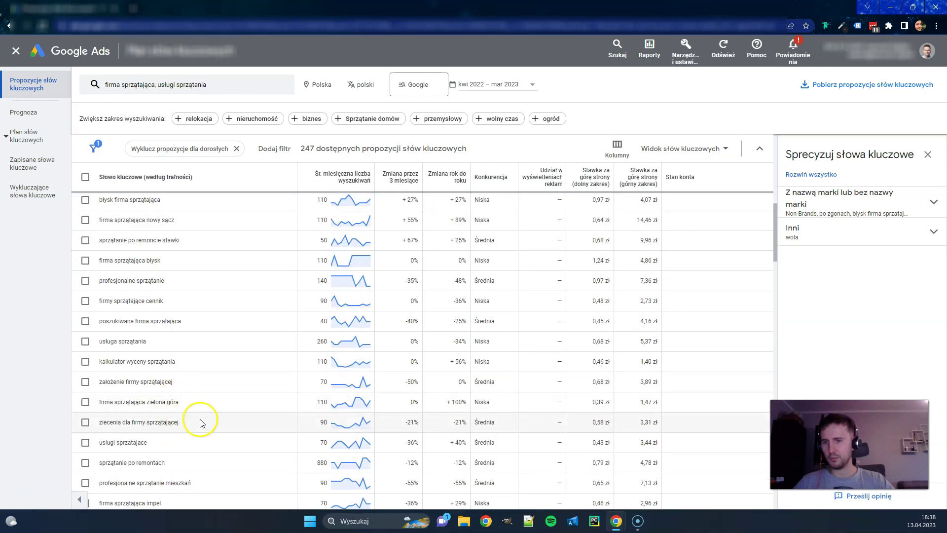
pyautogui.scroll(10, 215, 444)
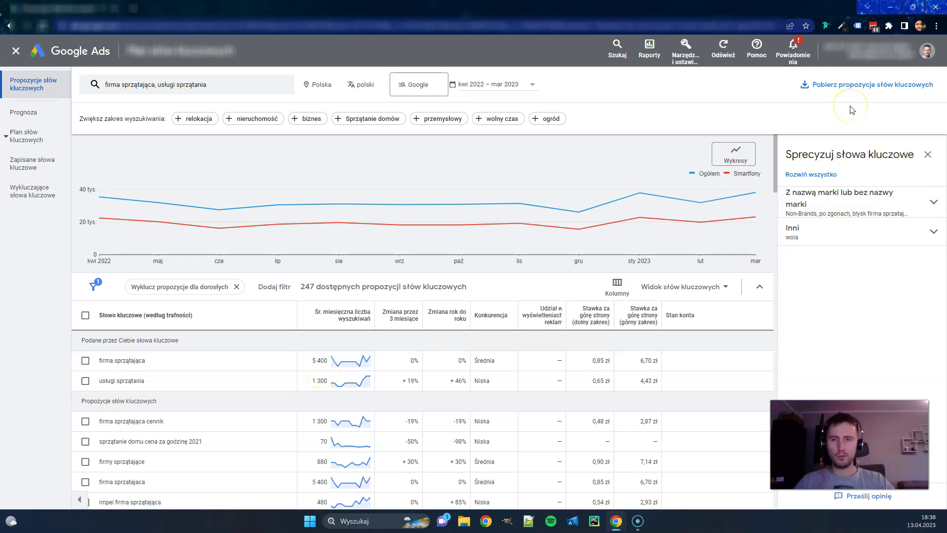
# - Download the keyword ideas for the two seed phrases as a .csv file and dismiss the download notice
pyautogui.click(846, 85)
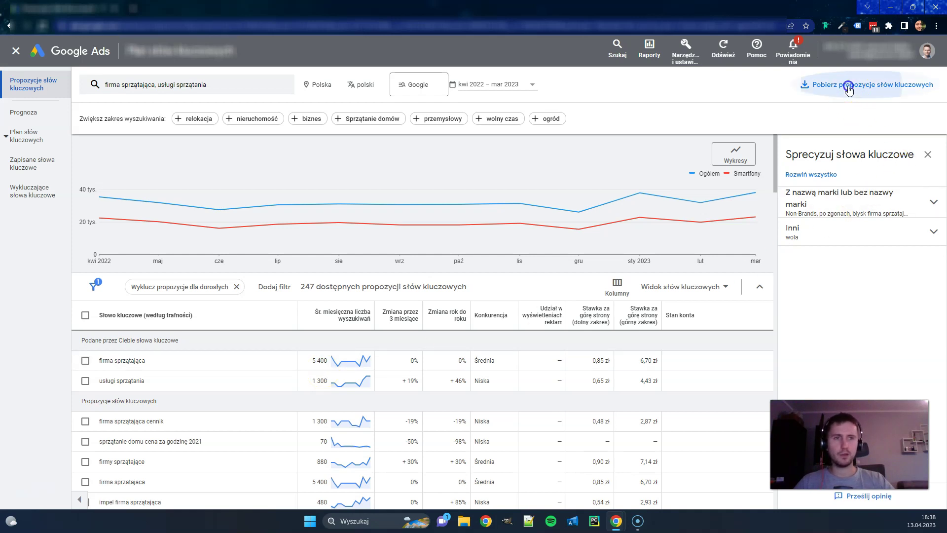
pyautogui.click(892, 99)
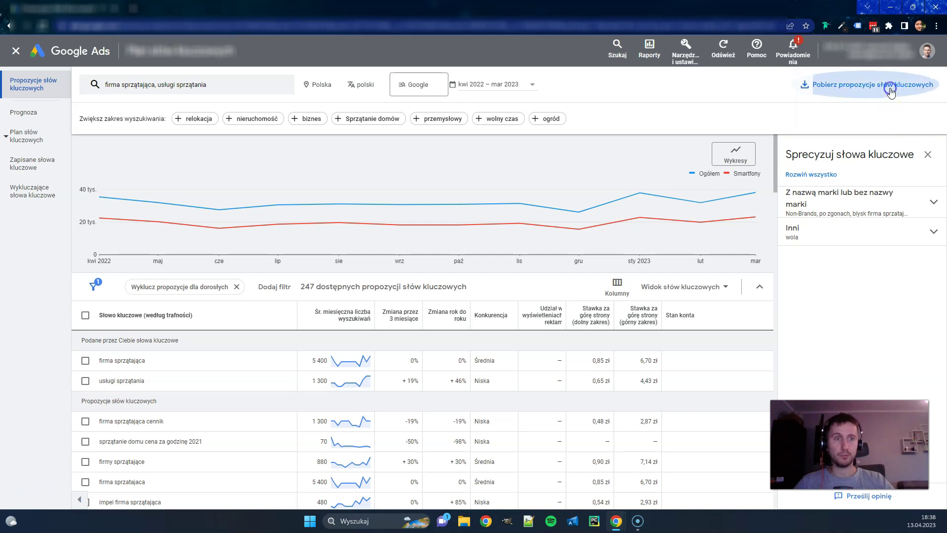
pyautogui.click(868, 83)
pyautogui.click(821, 105)
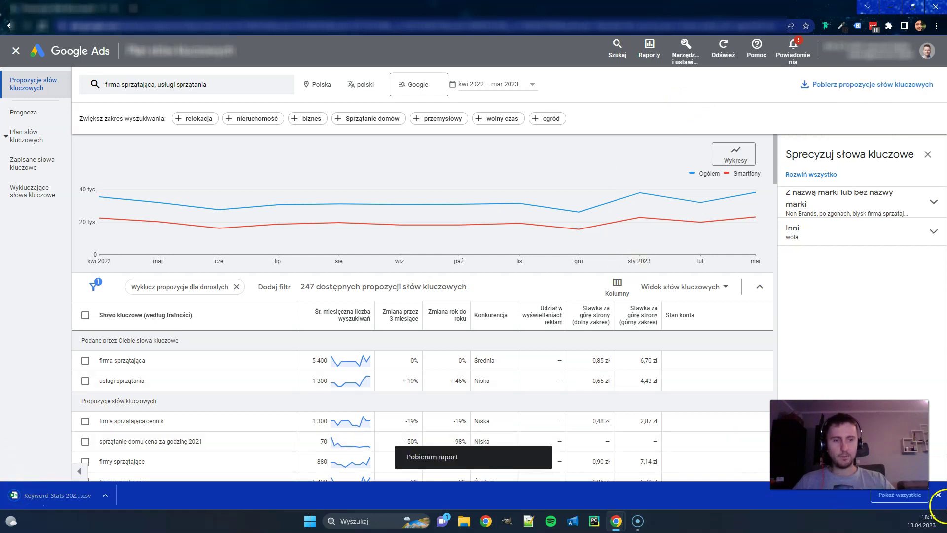
pyautogui.click(938, 494)
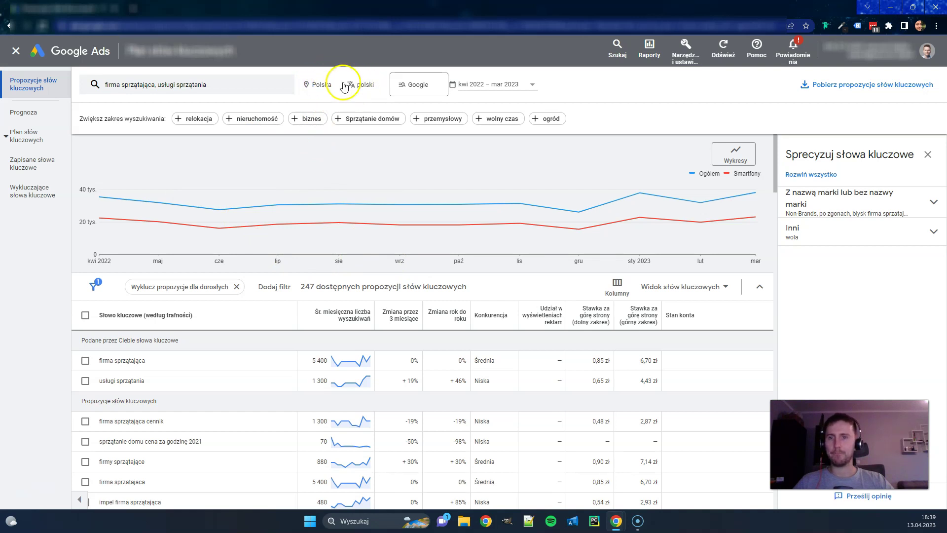
# - Reopen the keyword search and remove the seed phrases "usługi sprzątania" and "firma sprzątająca"
pyautogui.click(181, 92)
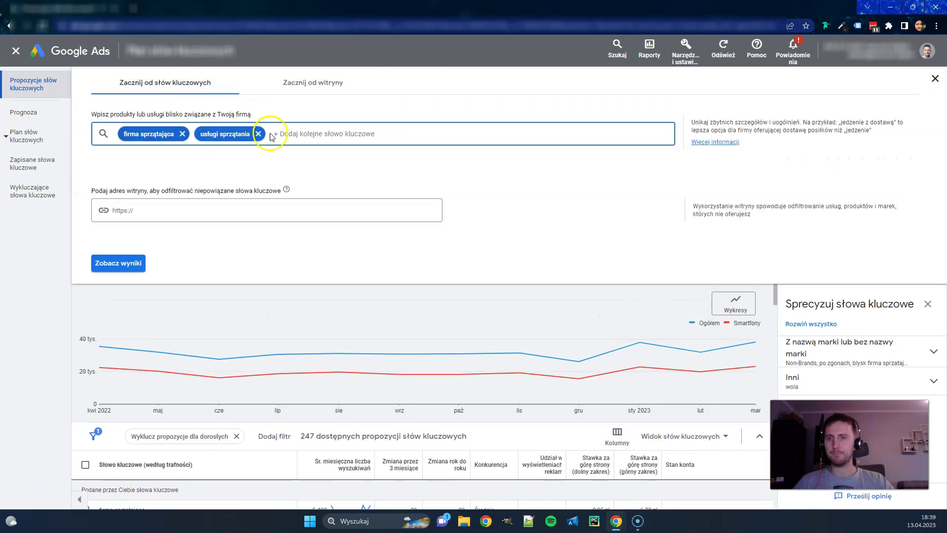
pyautogui.click(258, 134)
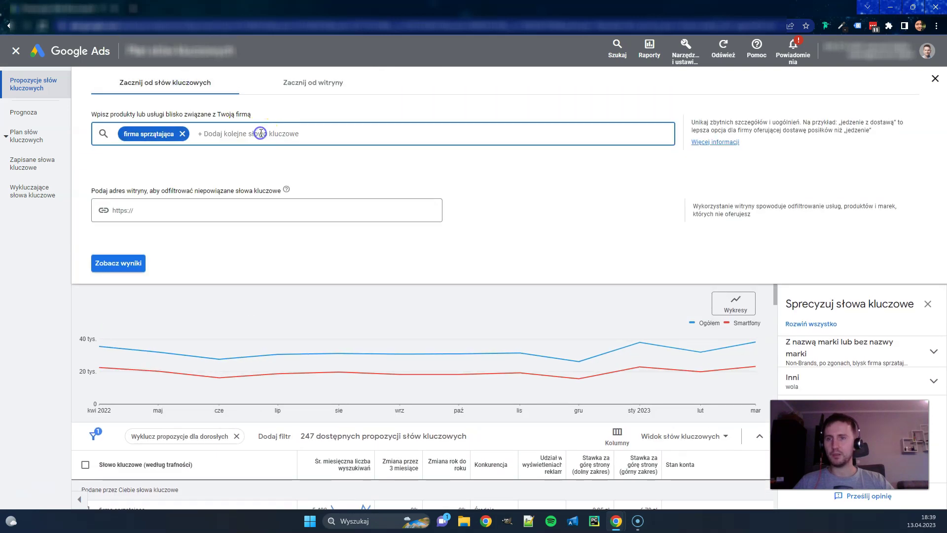
pyautogui.click(183, 134)
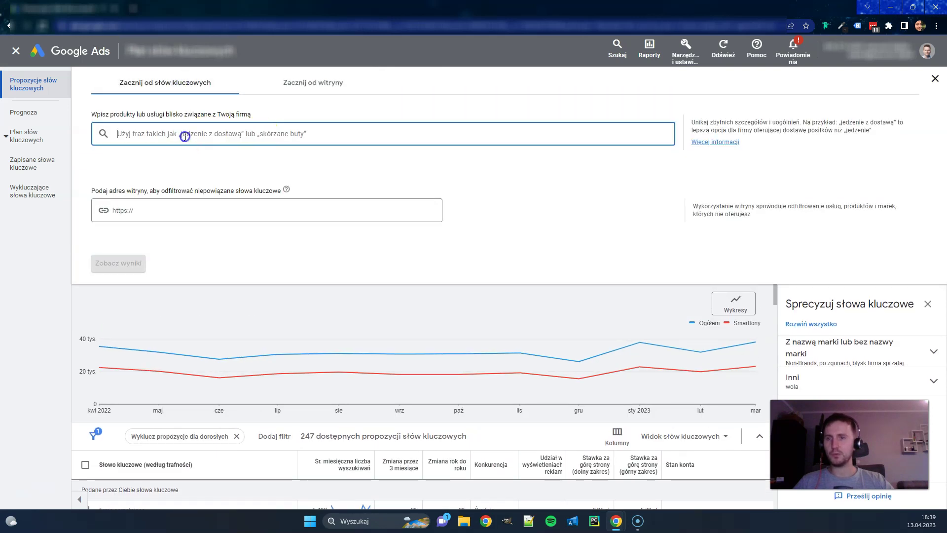
# - Generate keyword ideas from a pasted website address and download them as a .csv file
pyautogui.click(294, 86)
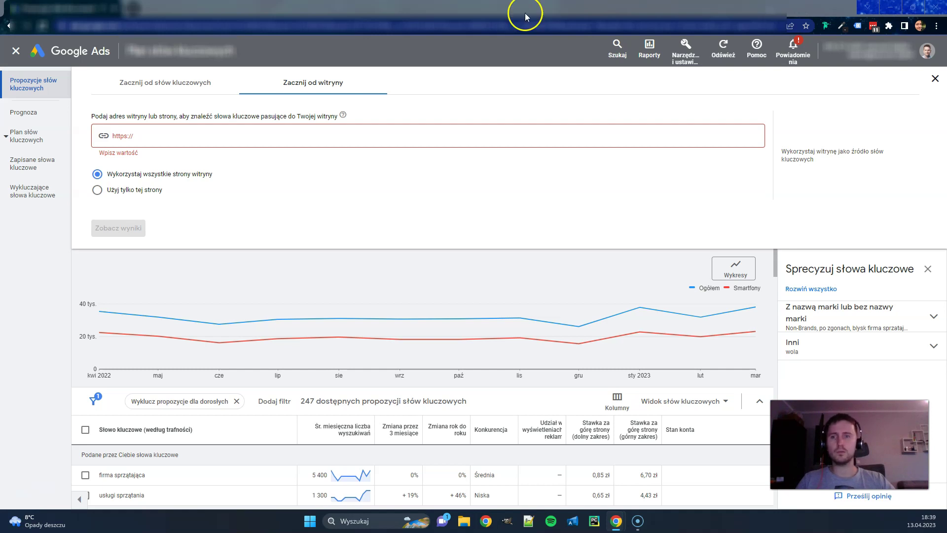
pyautogui.click(175, 134)
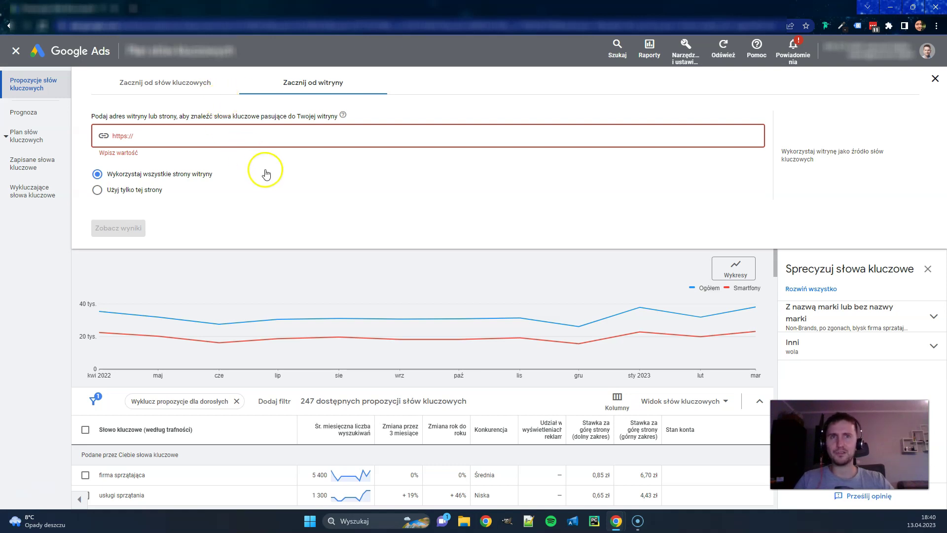
pyautogui.hotkey('ctrl', 'v')
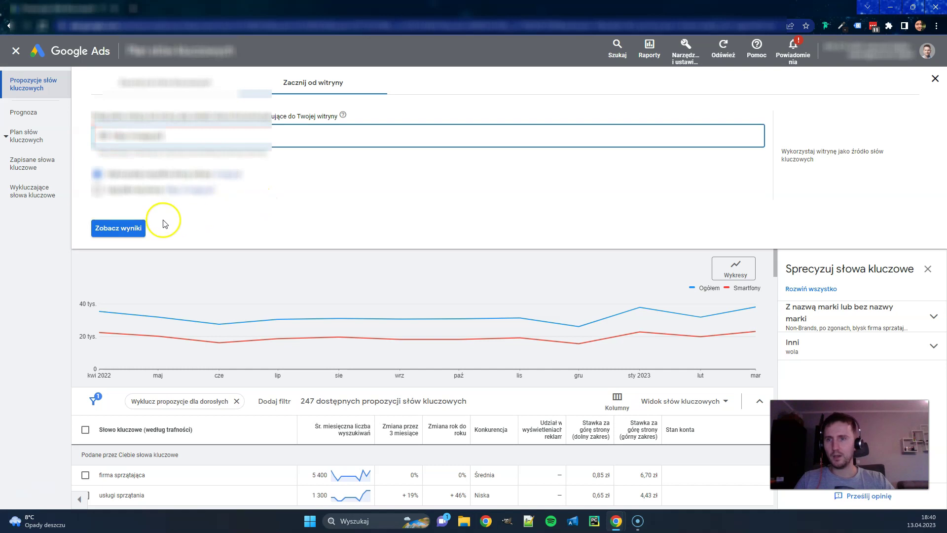
pyautogui.click(136, 230)
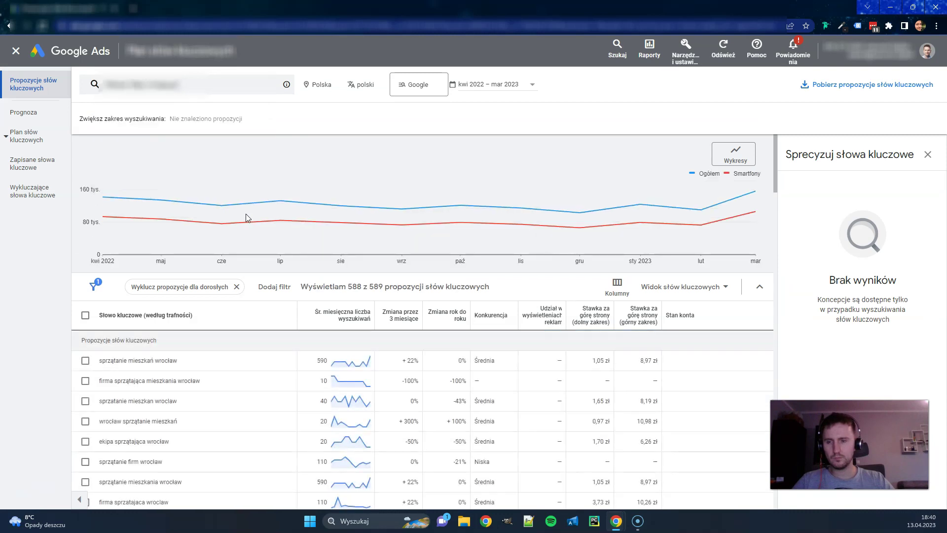
pyautogui.click(845, 82)
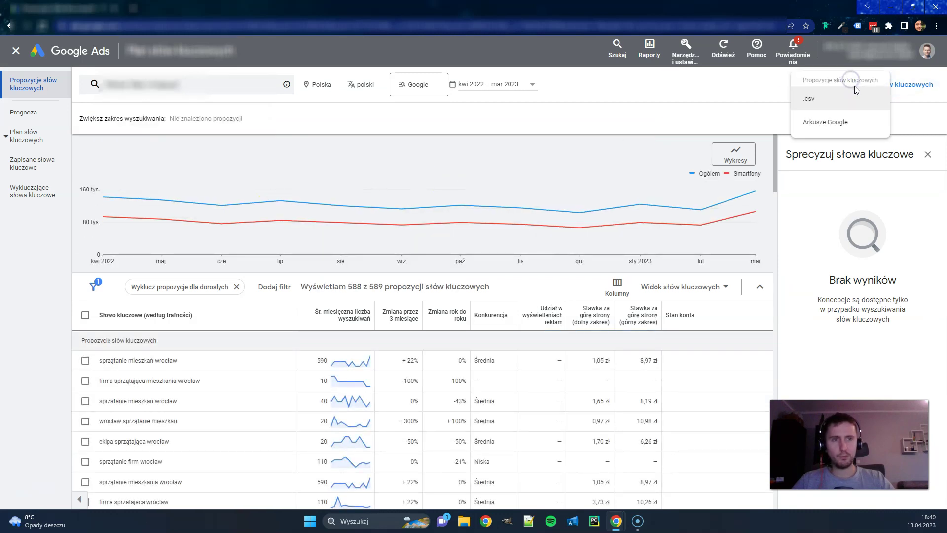
pyautogui.click(824, 98)
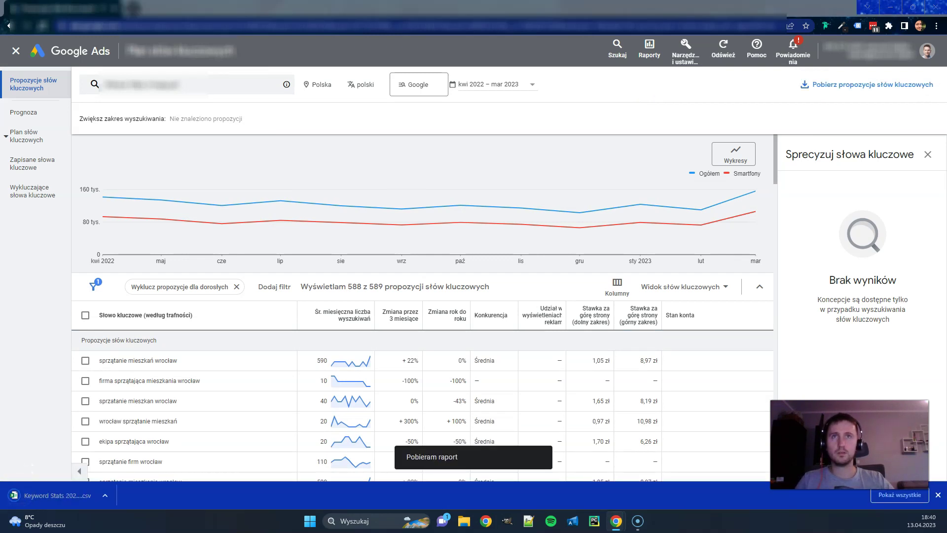
# - Generate keyword ideas from a different website address and download that list as a .csv file too
pyautogui.click(216, 83)
pyautogui.click(126, 231)
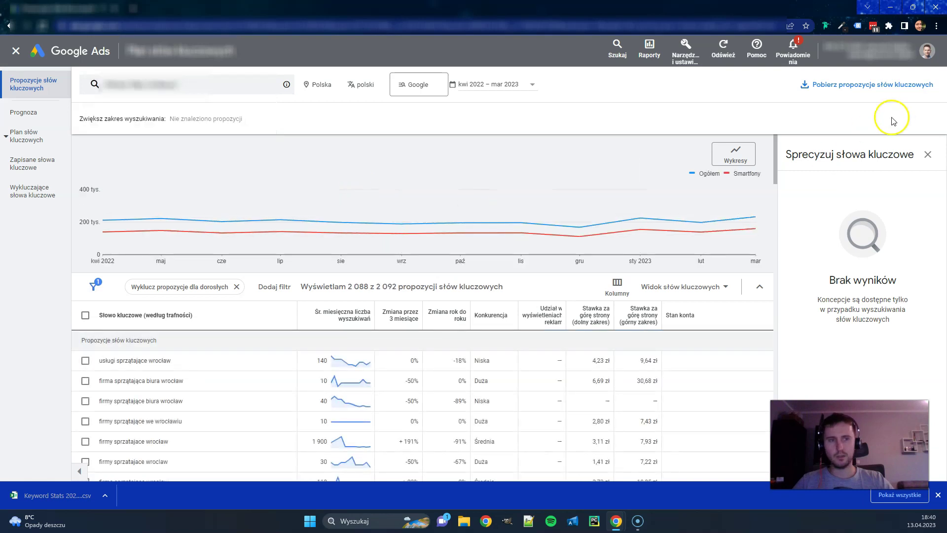
pyautogui.click(895, 83)
pyautogui.click(852, 93)
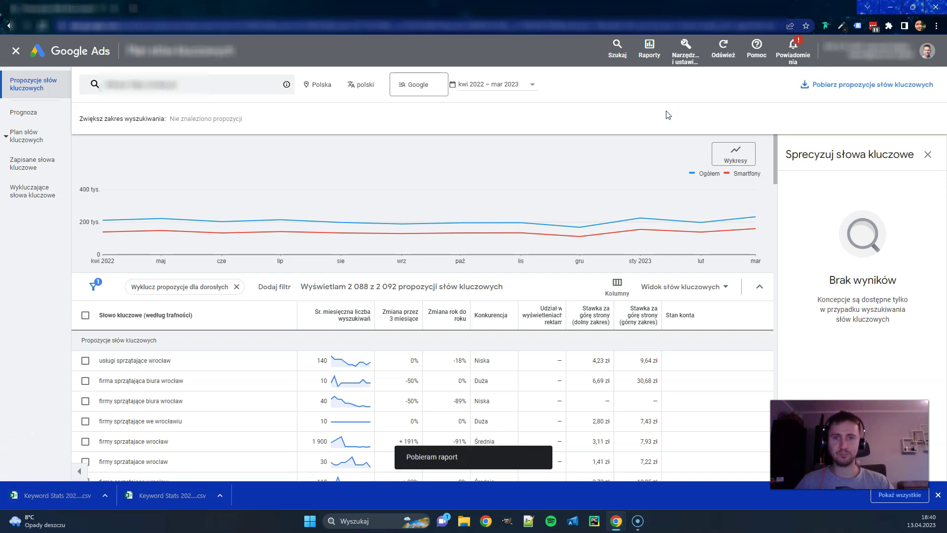
pyautogui.click(664, 138)
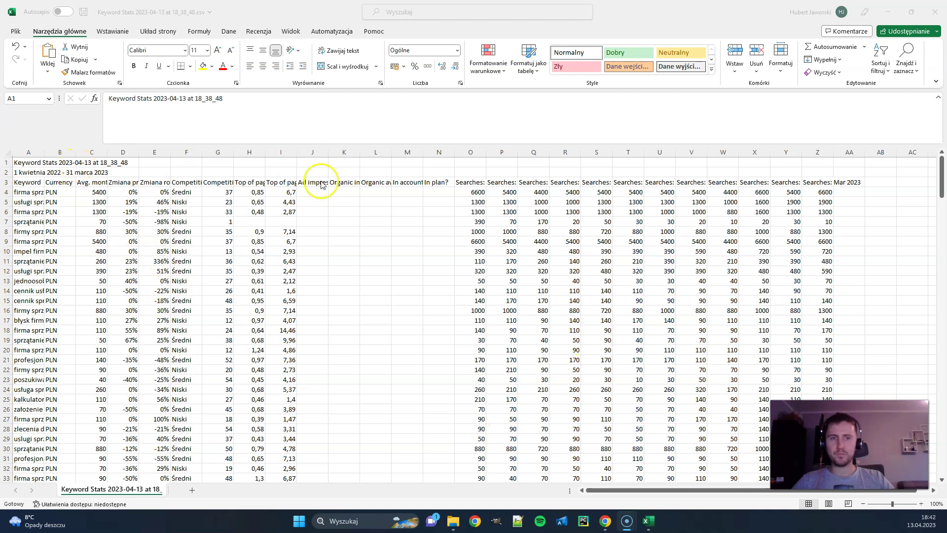
# - In the exported keyword file in Excel, delete the two title rows above the headers and fit column A's width to the keywords
pyautogui.moveTo(7, 163); pyautogui.dragTo(7, 170)
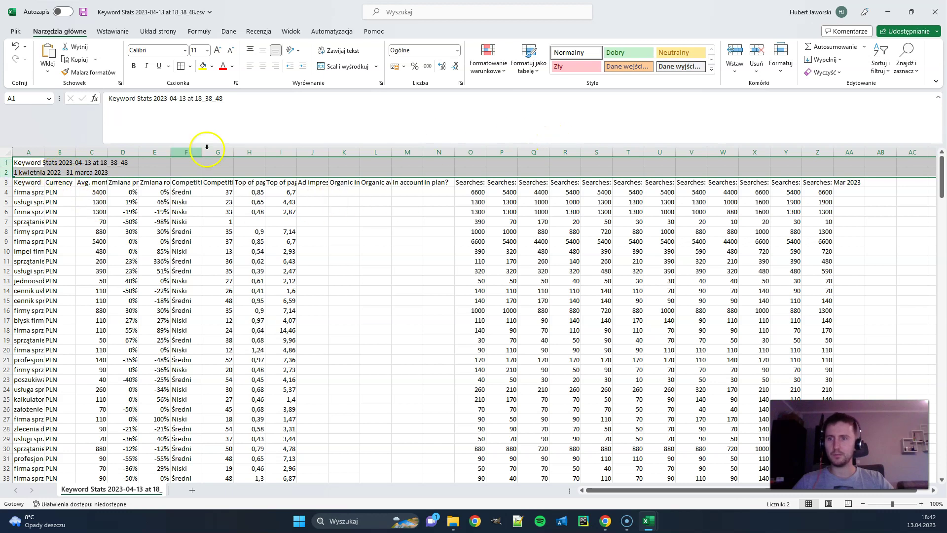
pyautogui.click(755, 51)
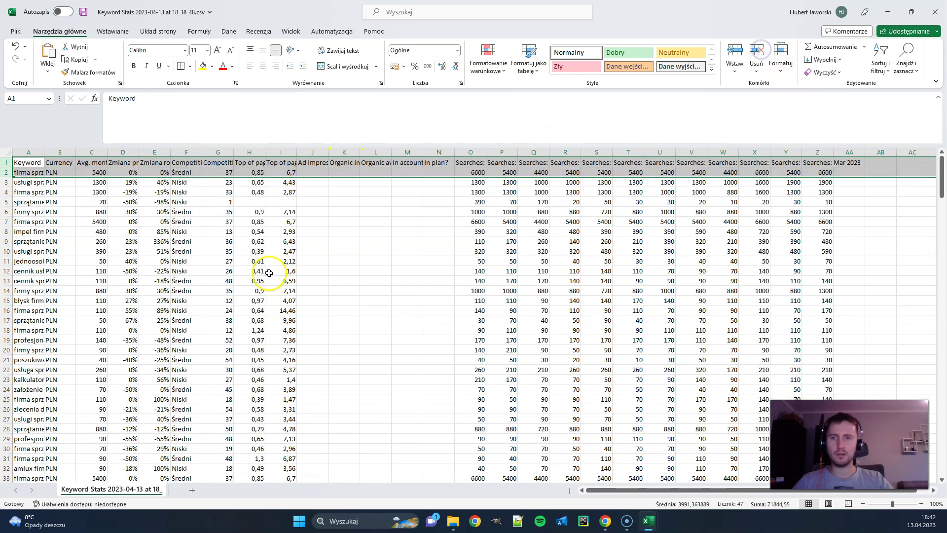
pyautogui.click(265, 273)
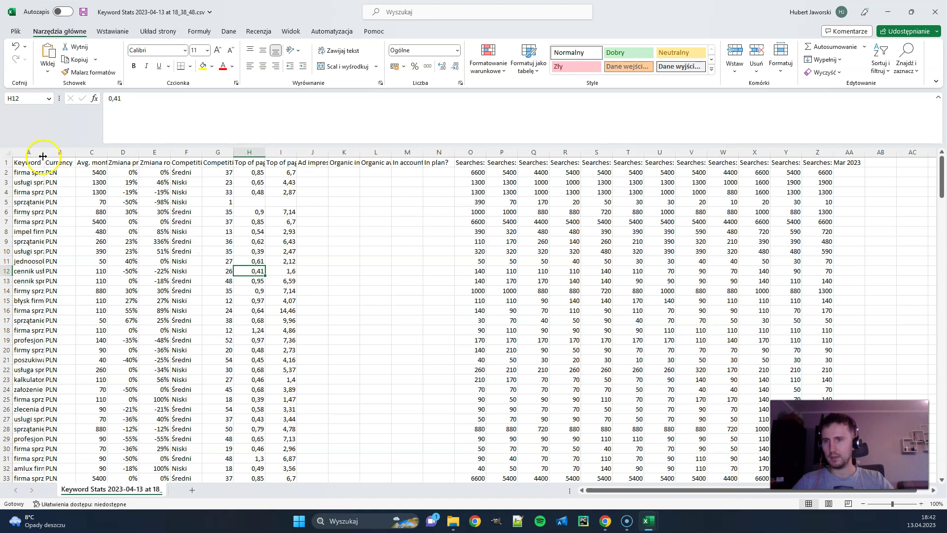
pyautogui.doubleClick(44, 153)
pyautogui.click(43, 155)
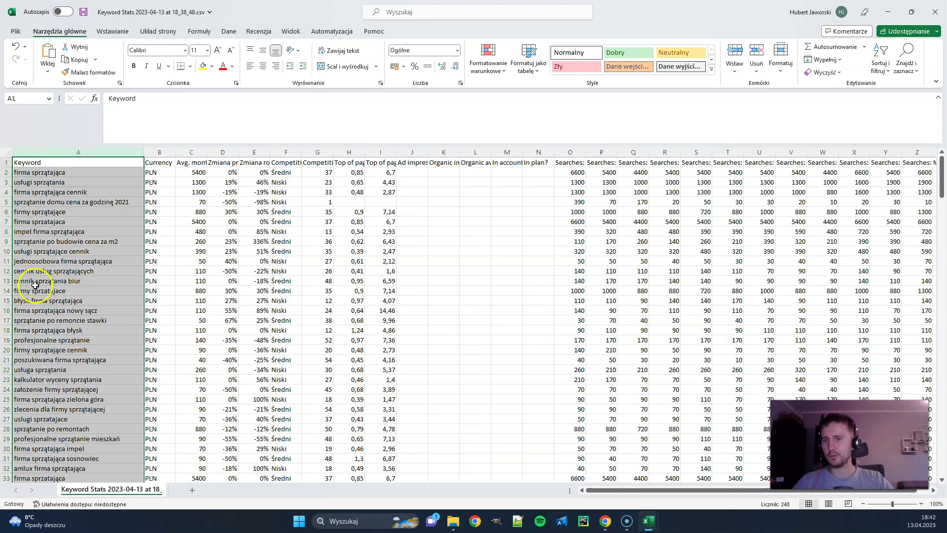
# - Examine the Currency and Avg. monthly searches columns, including the search volumes of the first keywords
pyautogui.click(74, 222)
pyautogui.click(157, 153)
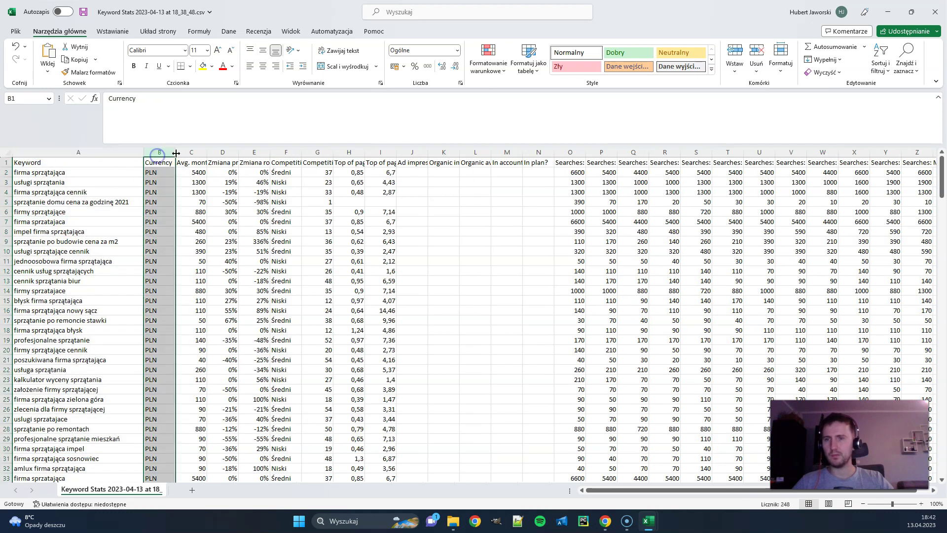
pyautogui.click(184, 153)
pyautogui.click(191, 173)
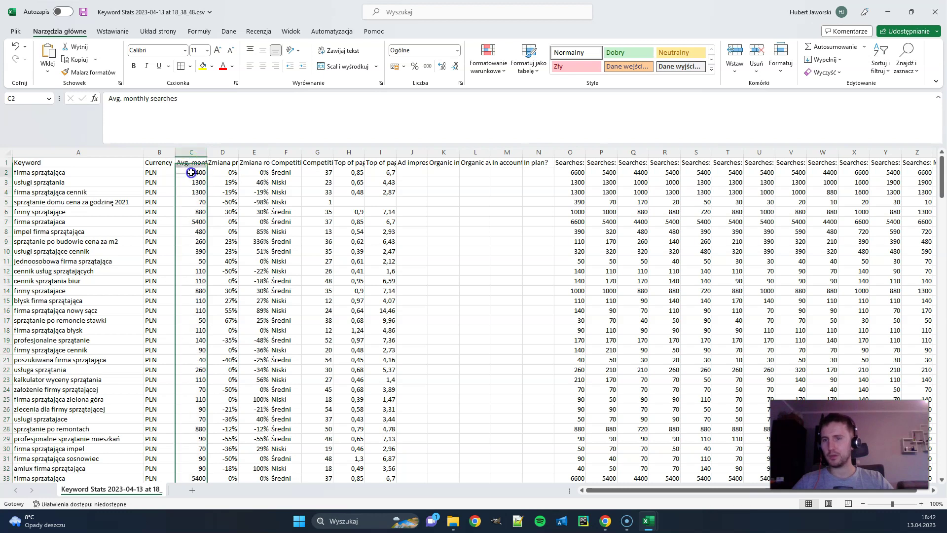
pyautogui.click(193, 182)
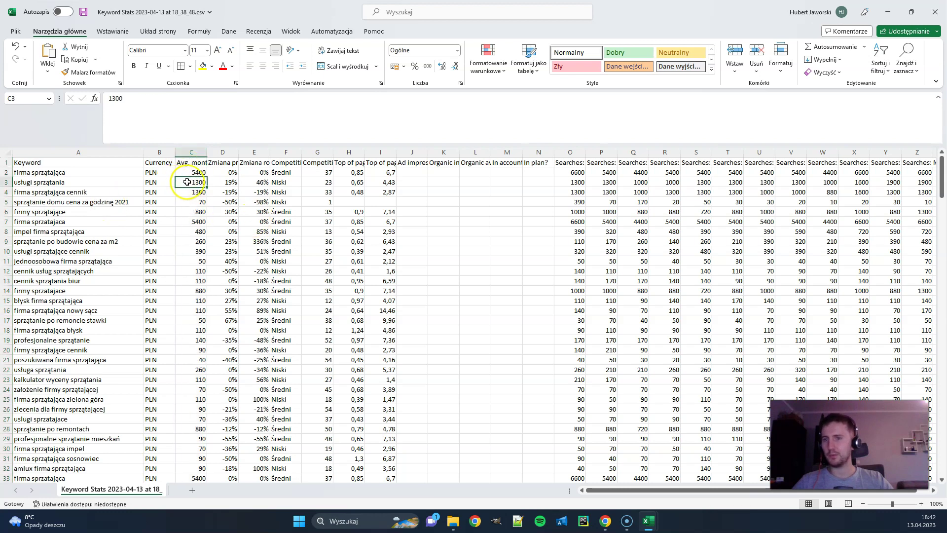
pyautogui.click(197, 163)
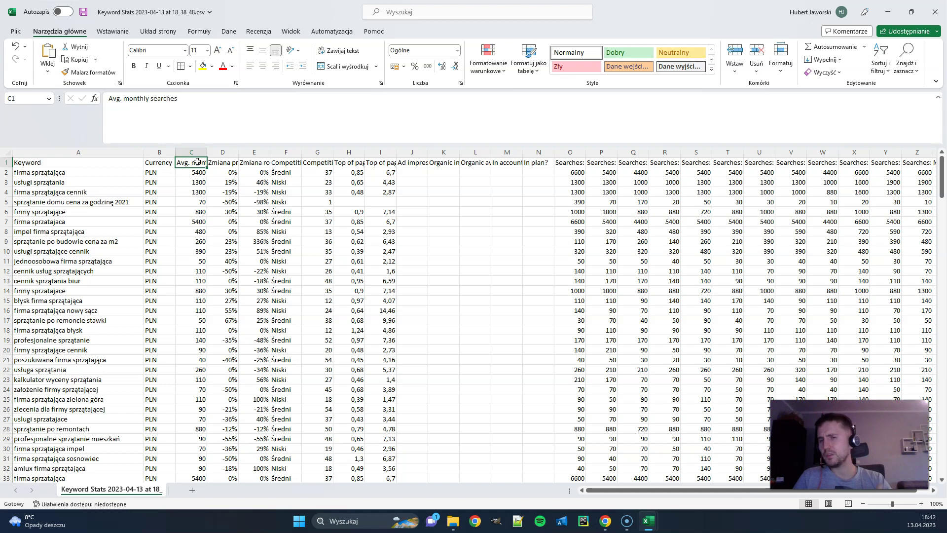
pyautogui.click(106, 173)
pyautogui.click(189, 169)
pyautogui.press('Escape')
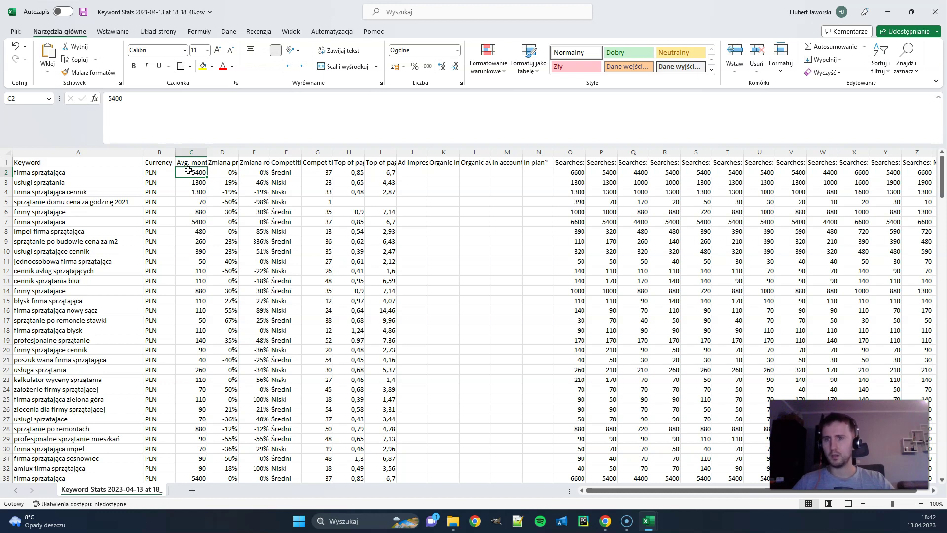
pyautogui.click(194, 174)
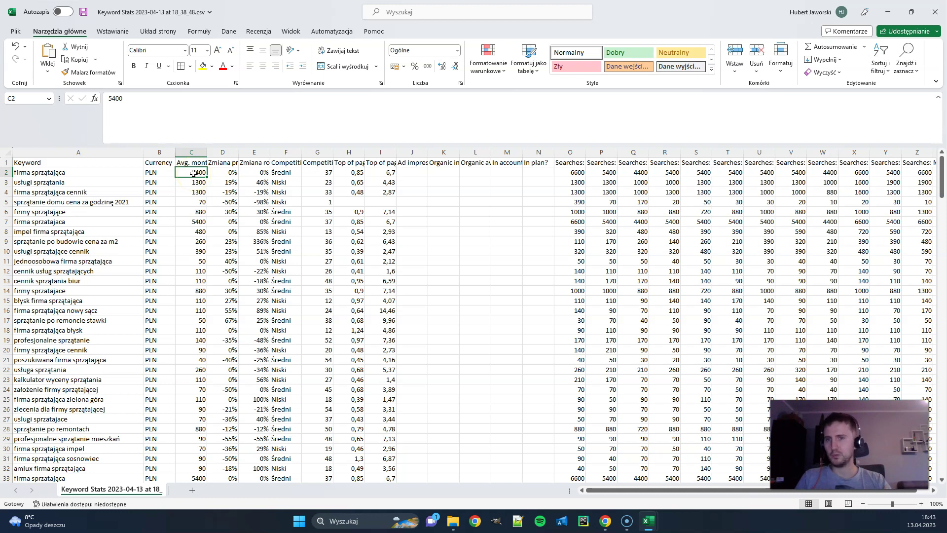
pyautogui.click(193, 174)
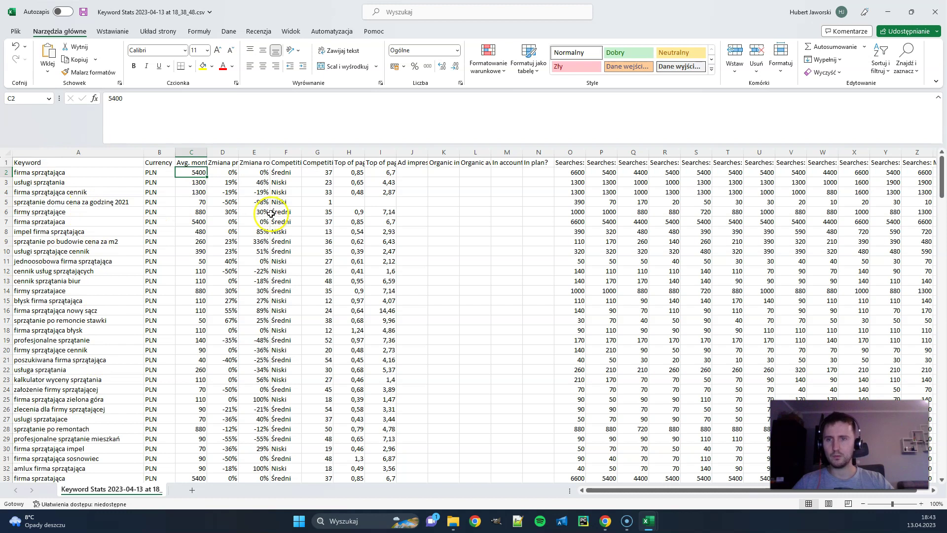
# - Delete every column after Avg. monthly searches, from column D through the last monthly Searches column
pyautogui.moveTo(228, 153); pyautogui.dragTo(798, 156)
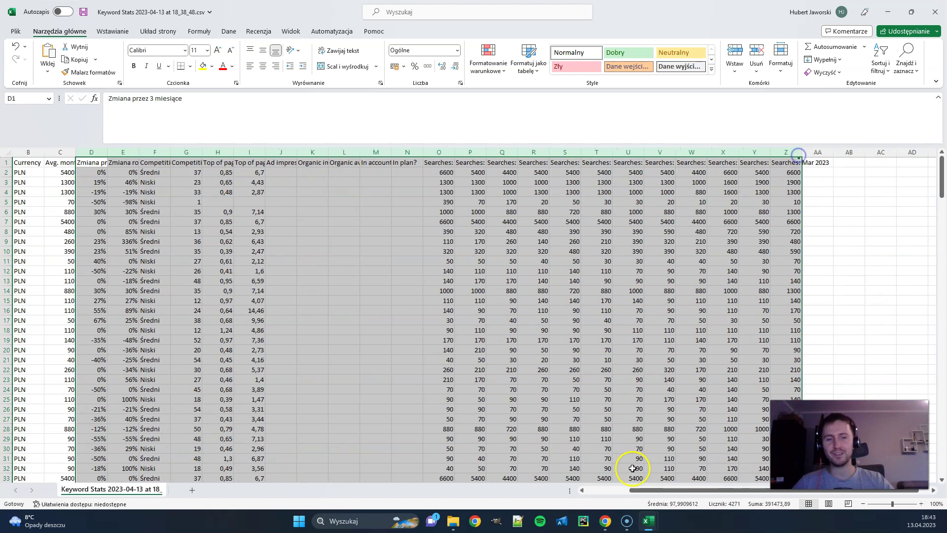
pyautogui.moveTo(706, 491); pyautogui.dragTo(666, 493)
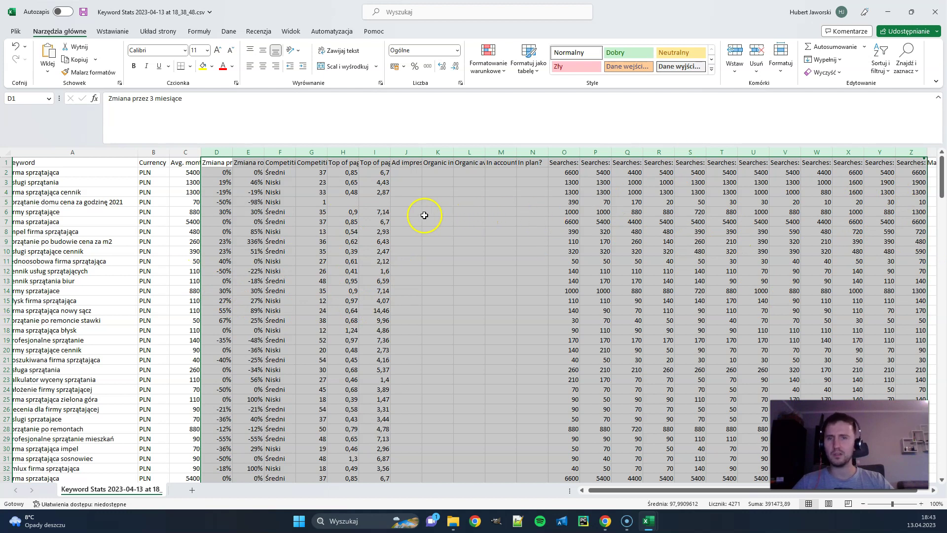
pyautogui.moveTo(225, 153); pyautogui.dragTo(818, 151)
pyautogui.click(756, 55)
pyautogui.click(224, 272)
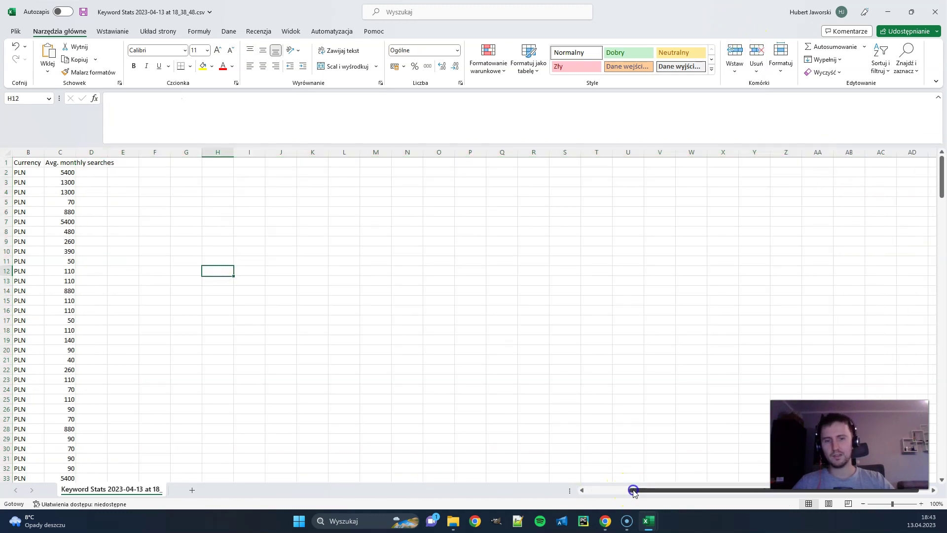
pyautogui.moveTo(632, 490); pyautogui.dragTo(545, 490)
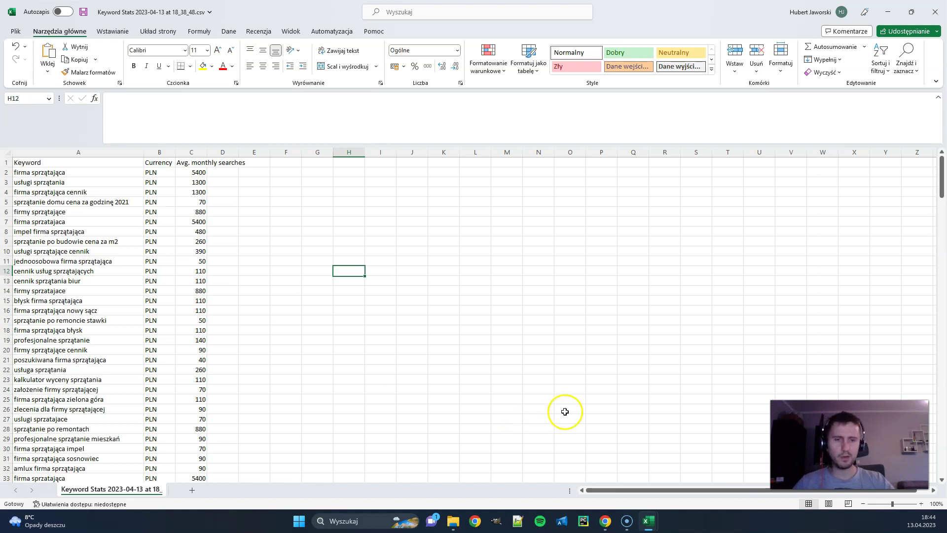
# - In the 18_40_20 keyword file, copy the keyword, currency and average searches data from row 4 down to the last row
pyautogui.moveTo(652, 517)
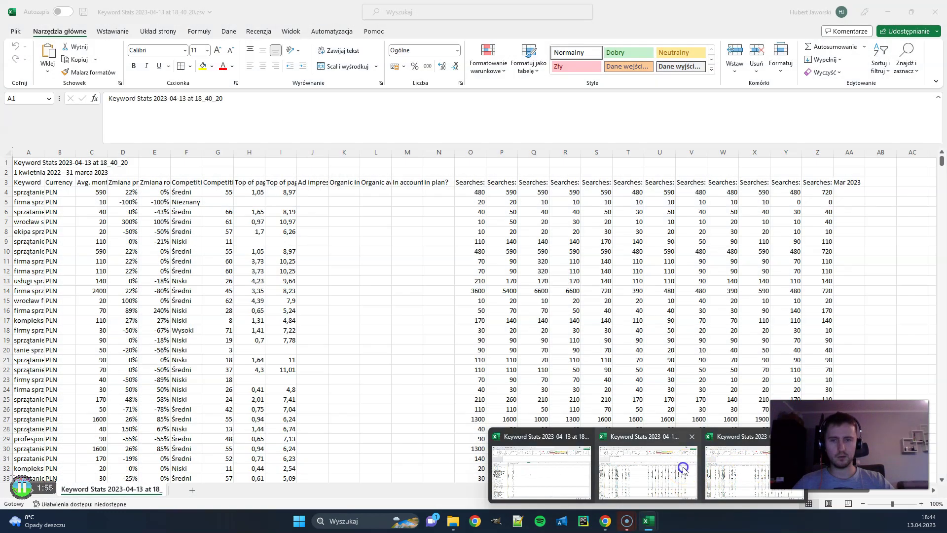
pyautogui.click(693, 469)
pyautogui.click(108, 201)
pyautogui.moveTo(22, 192); pyautogui.dragTo(87, 193)
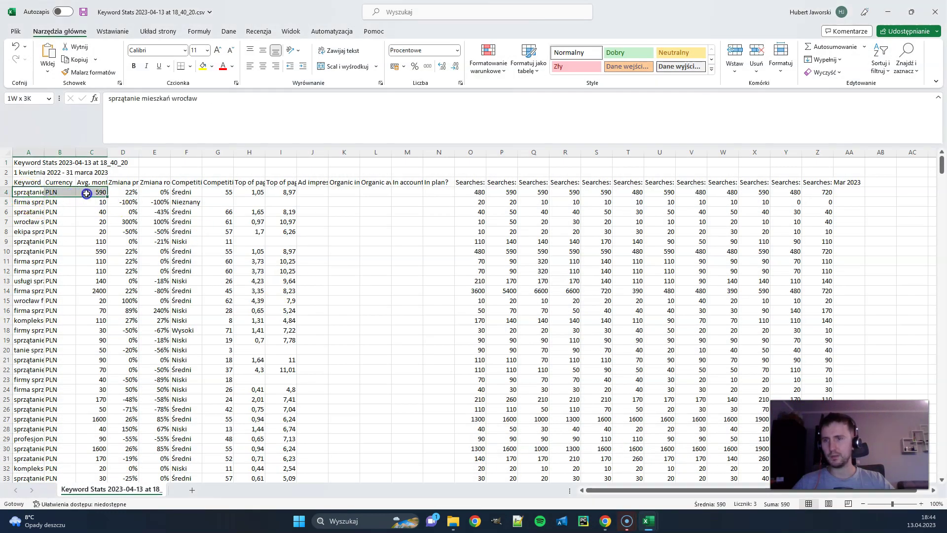
pyautogui.click(27, 182)
pyautogui.click(58, 183)
pyautogui.click(91, 182)
pyautogui.click(35, 200)
pyautogui.moveTo(34, 193); pyautogui.dragTo(87, 197)
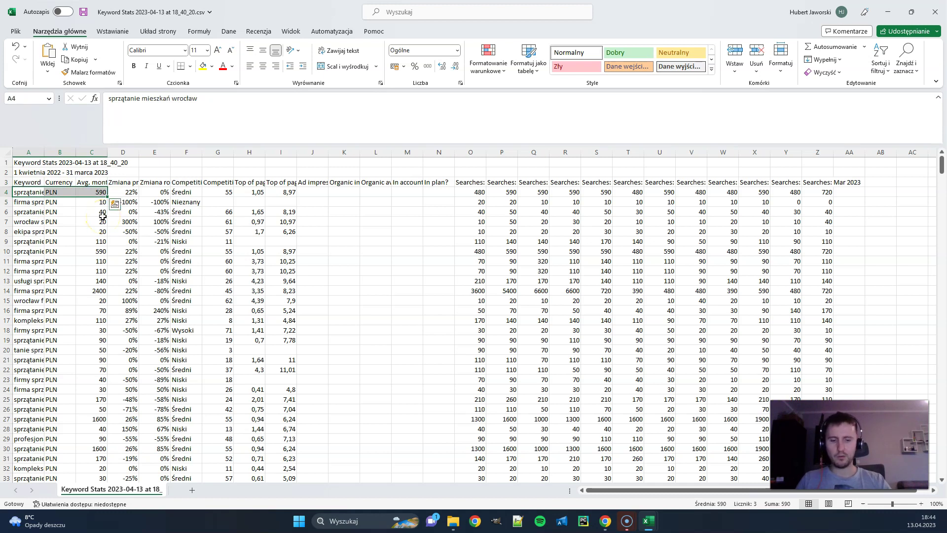
pyautogui.hotkey('ctrl', 'shift', 'Down')
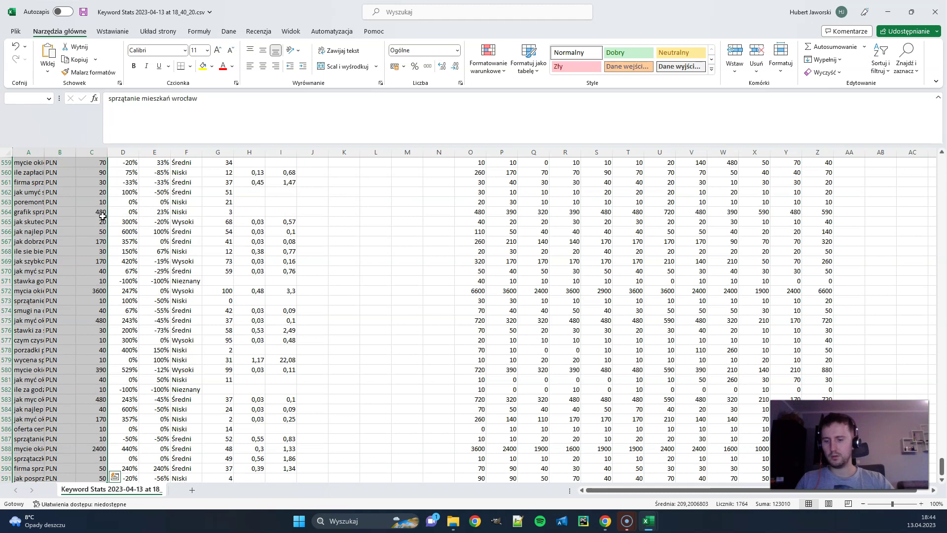
pyautogui.hotkey('ctrl', 'c')
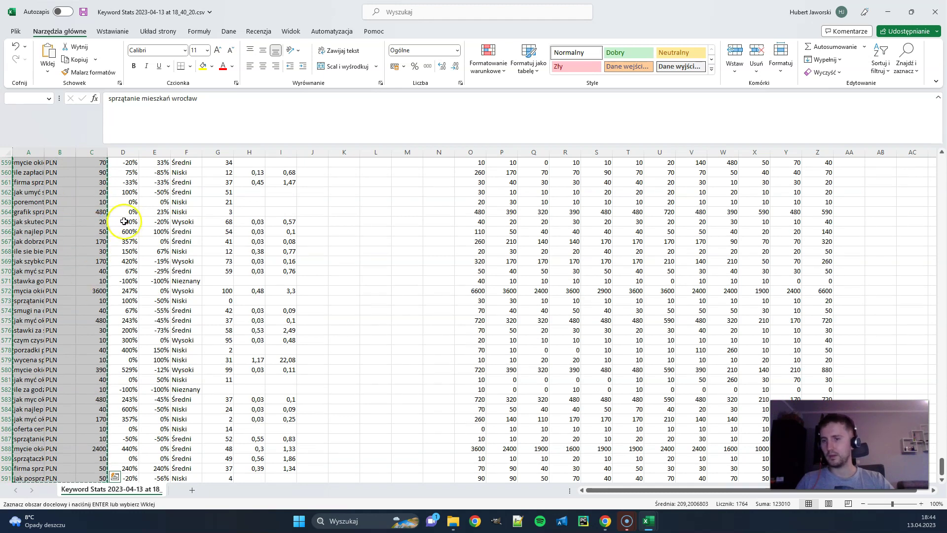
# - Paste the copied rows at A249 beneath the last keyword in the 18_38_48 file and go to the first empty row below them
pyautogui.moveTo(647, 521)
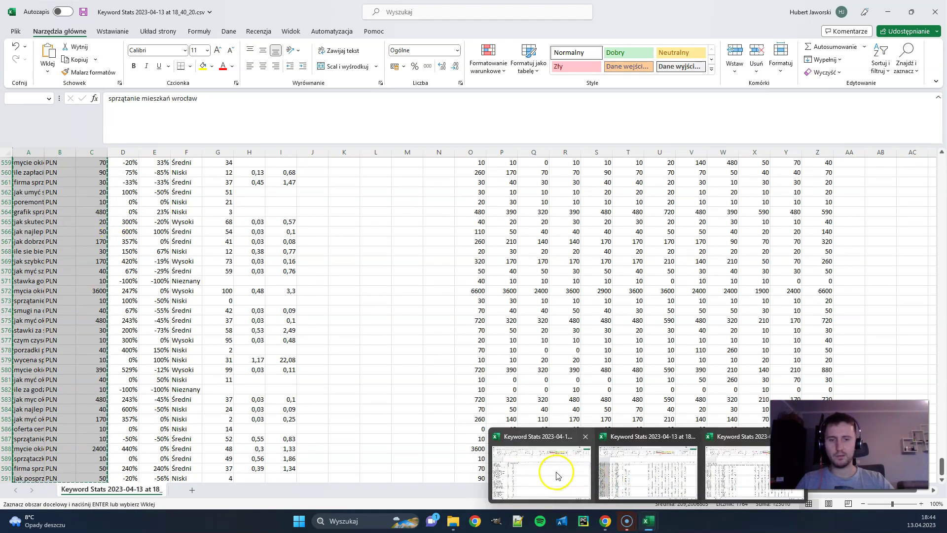
pyautogui.click(556, 471)
pyautogui.click(69, 419)
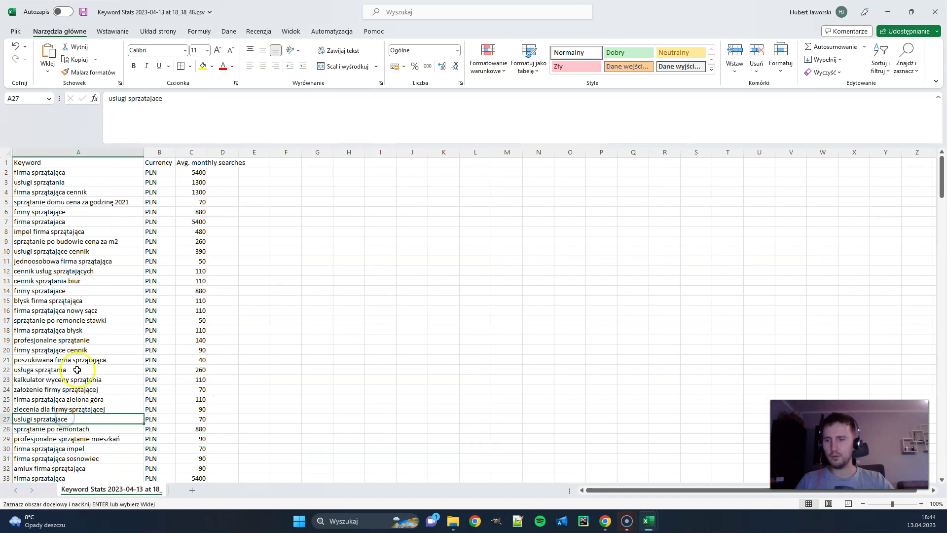
pyautogui.hotkey('ctrl', 'Down')
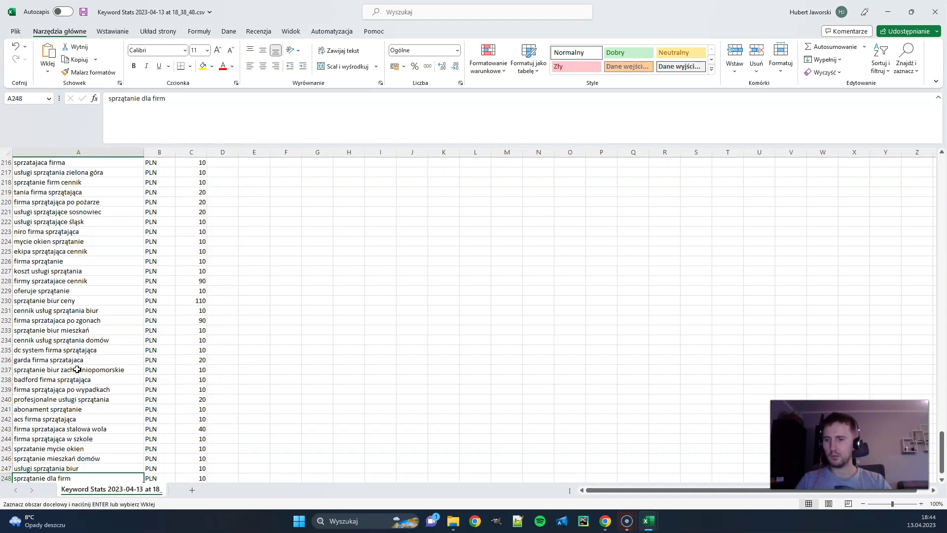
pyautogui.scroll(-3, 78, 369)
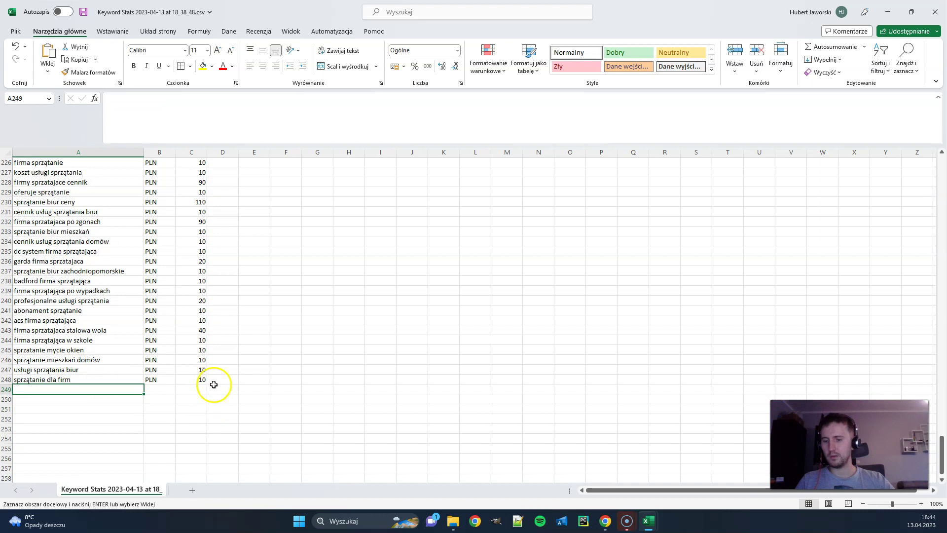
pyautogui.hotkey('ctrl', 'v')
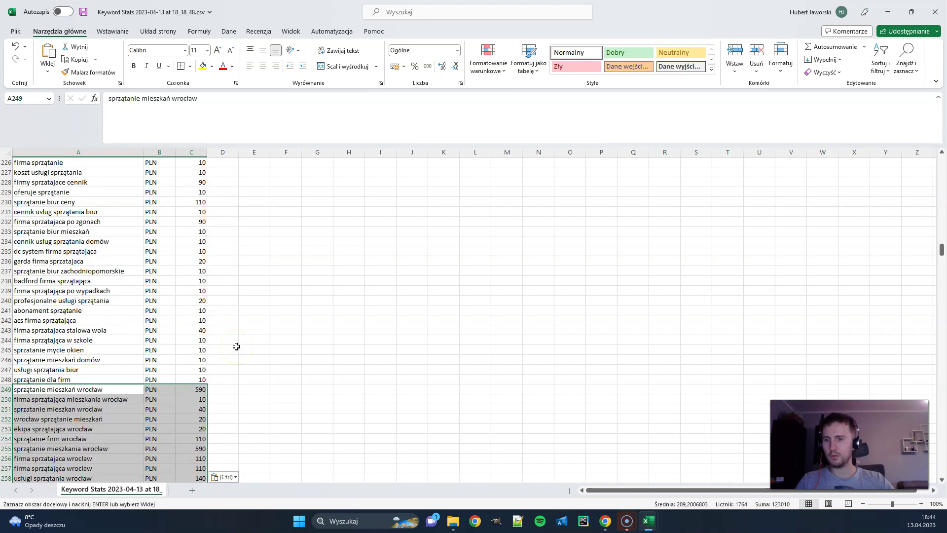
pyautogui.click(100, 389)
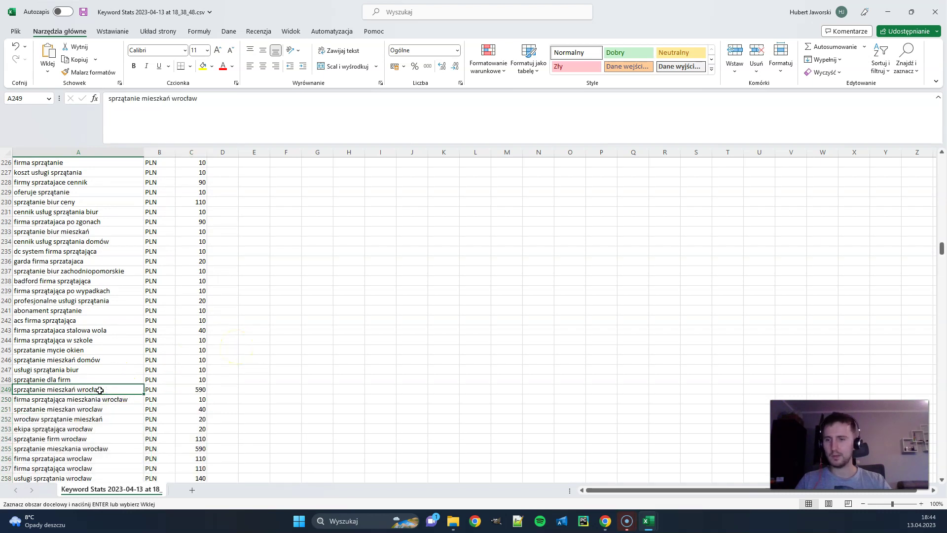
pyautogui.hotkey('ctrl', 'Down')
pyautogui.press('Down')
pyautogui.scroll(-5, 99, 389)
# - In the 18_40_35 keyword file, copy columns A to C from row 4 down to the last row
pyautogui.moveTo(646, 518)
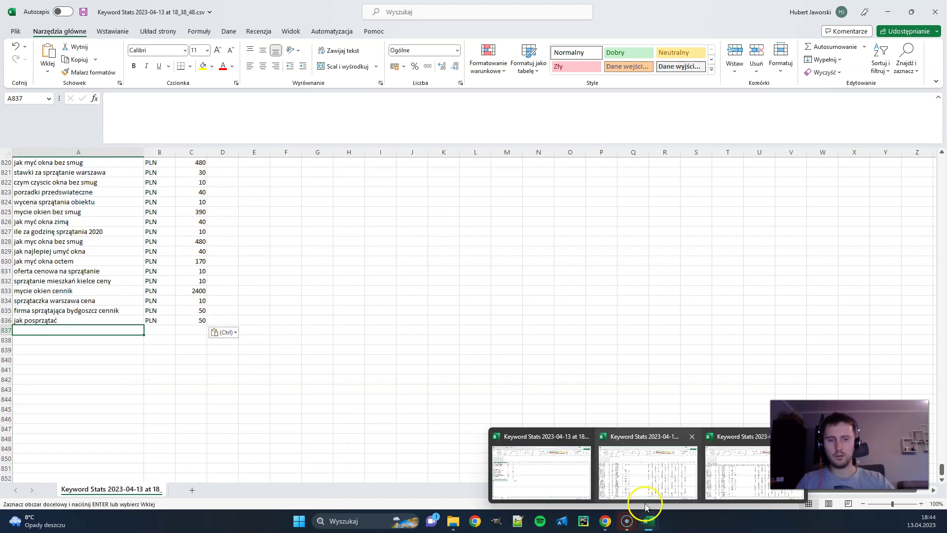
pyautogui.click(648, 469)
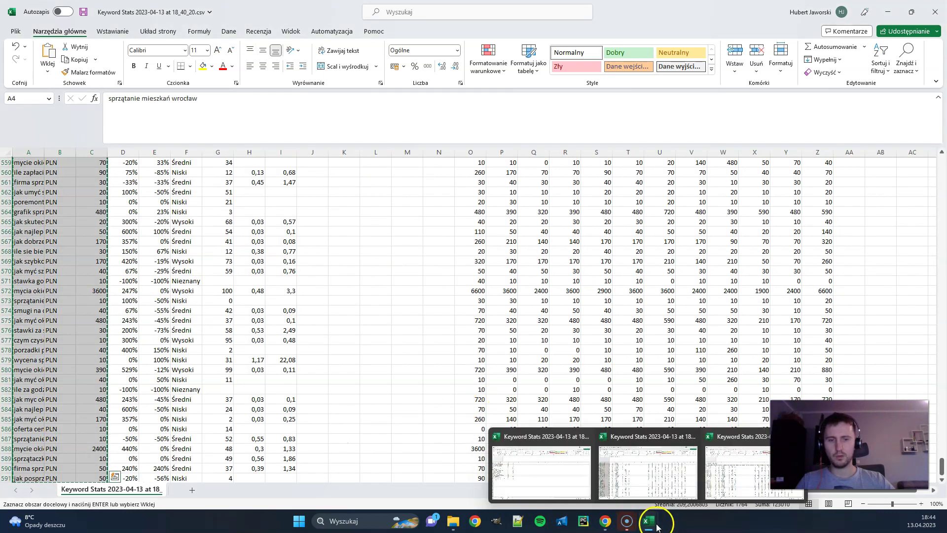
pyautogui.click(726, 475)
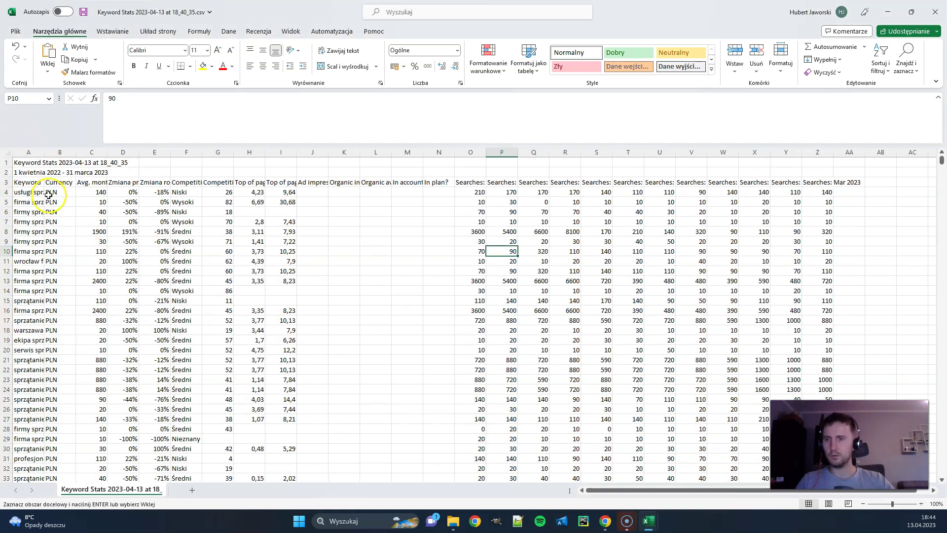
pyautogui.hotkey('shift', 'Right')
pyautogui.hotkey('shift', 'Right')
pyautogui.hotkey('ctrl', 'v')
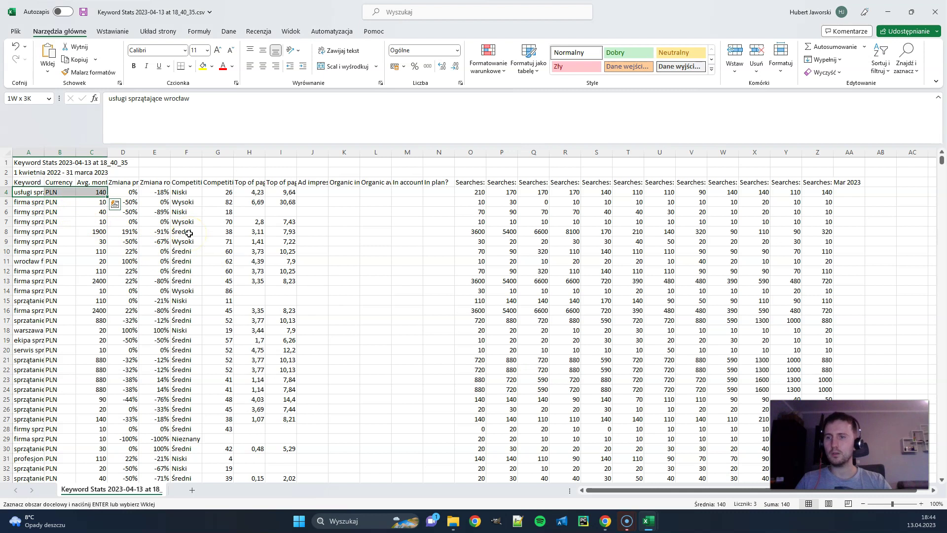
pyautogui.hotkey('ctrl', 'shift', 'Down')
pyautogui.hotkey('ctrl', 'c')
# - Paste these rows at A837 in the 18_38_48 file and go to the last row of the combined list
pyautogui.moveTo(648, 518)
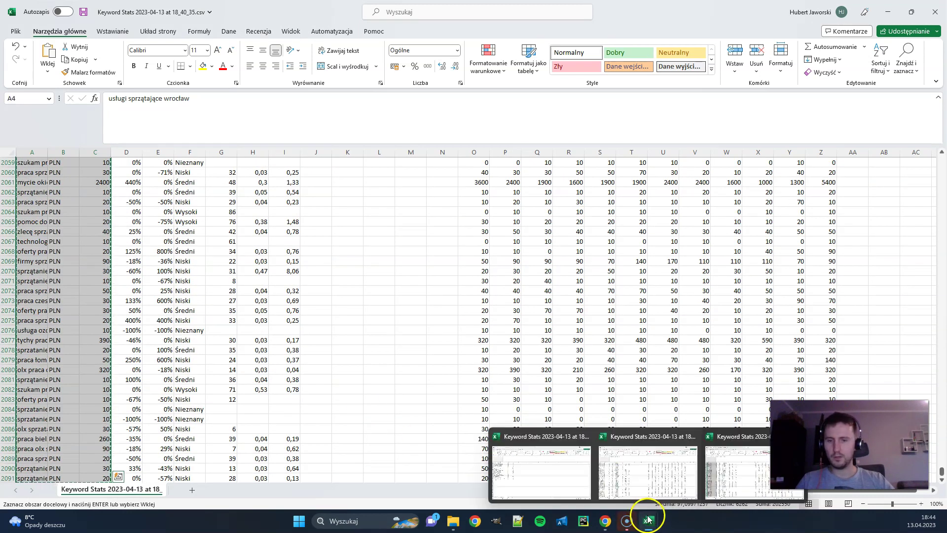
pyautogui.click(564, 475)
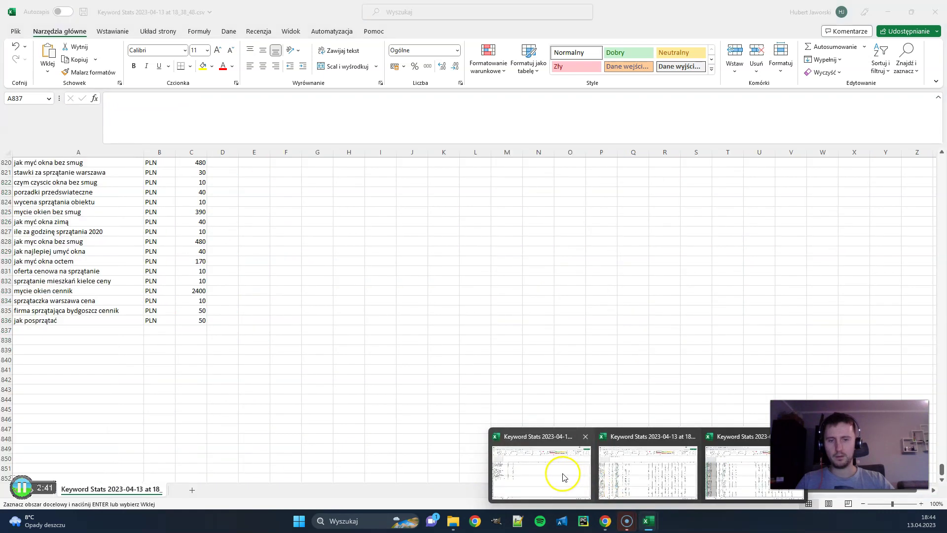
pyautogui.click(60, 330)
pyautogui.hotkey('ctrl', 'v')
pyautogui.click(54, 340)
pyautogui.hotkey('ctrl', 'Down')
pyautogui.press('Down')
pyautogui.press('Down')
pyautogui.press('Down')
pyautogui.press('Up')
pyautogui.press('Up')
pyautogui.press('Up')
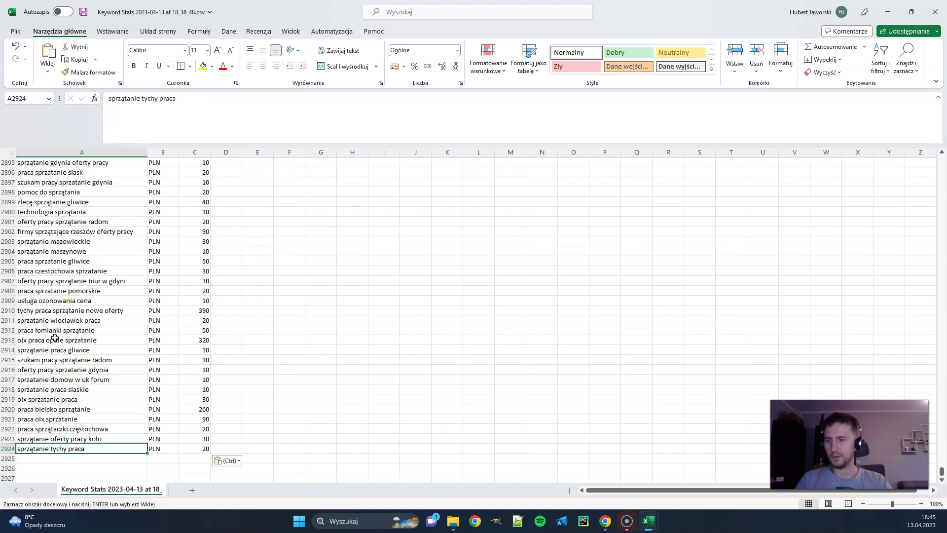
# - Return to the start of the combined list and delete the Currency column
pyautogui.hotkey('ctrl', 'Home')
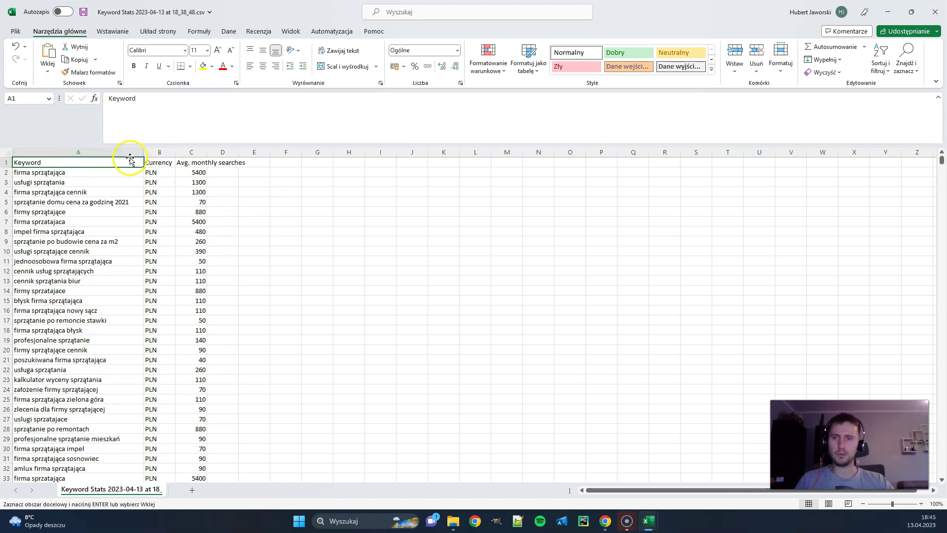
pyautogui.click(158, 152)
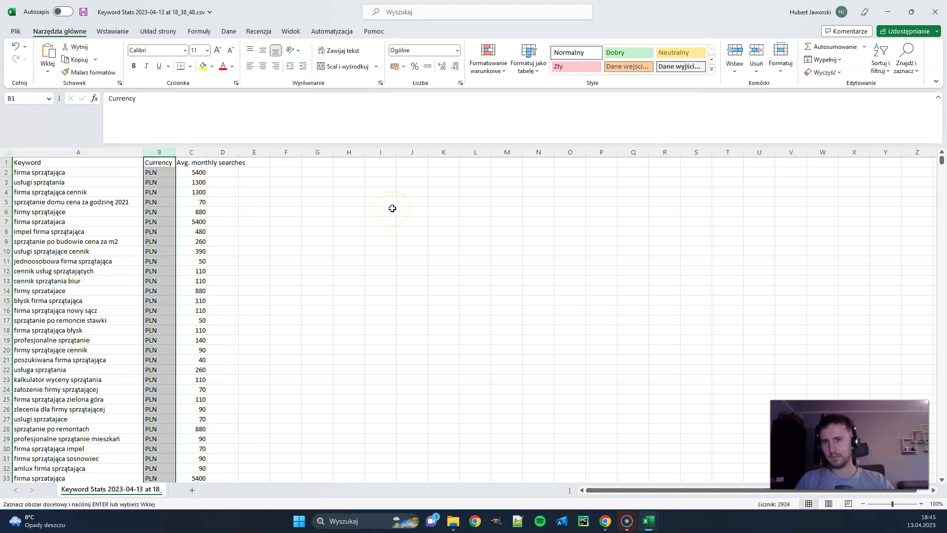
pyautogui.click(756, 54)
pyautogui.click(425, 252)
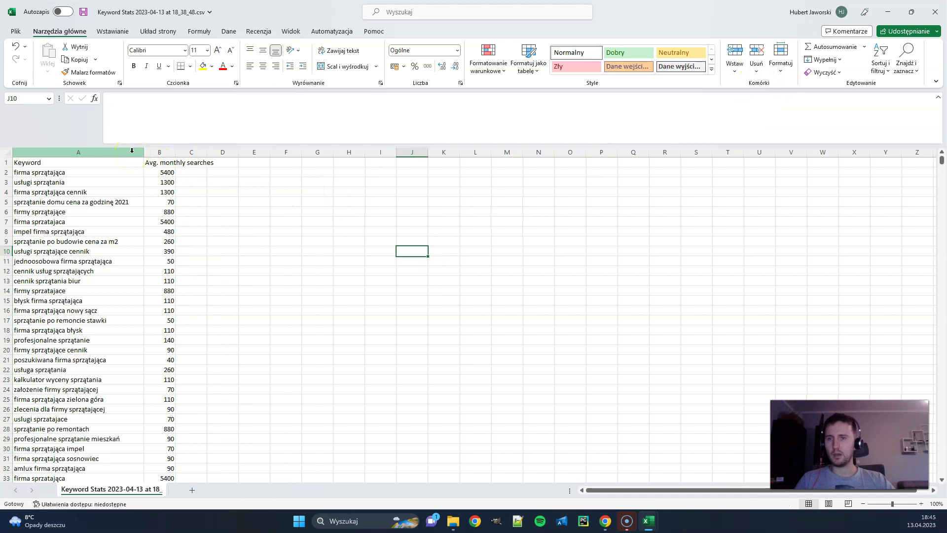
# - Fit the widths of columns A and B to their contents and turn on filtering for both columns
pyautogui.moveTo(132, 149); pyautogui.dragTo(158, 150)
pyautogui.doubleClick(175, 150)
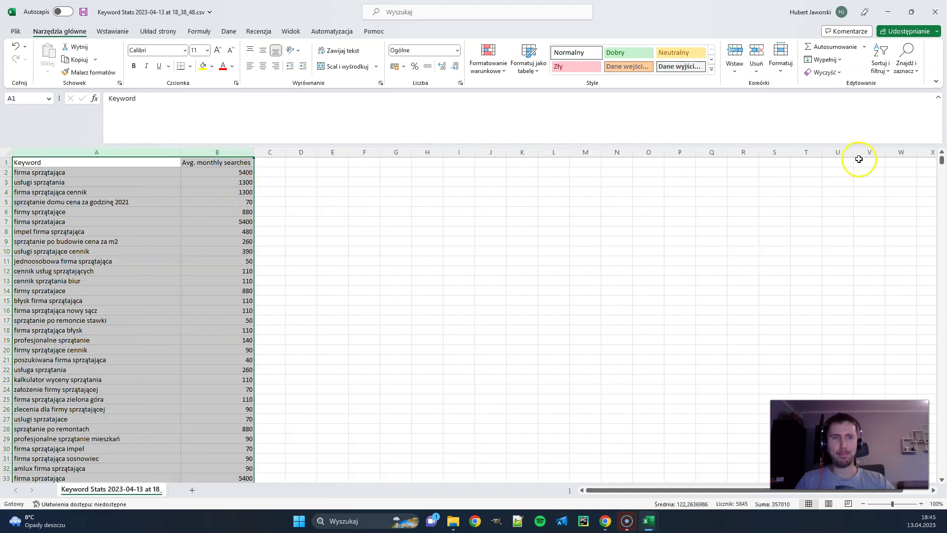
pyautogui.click(881, 52)
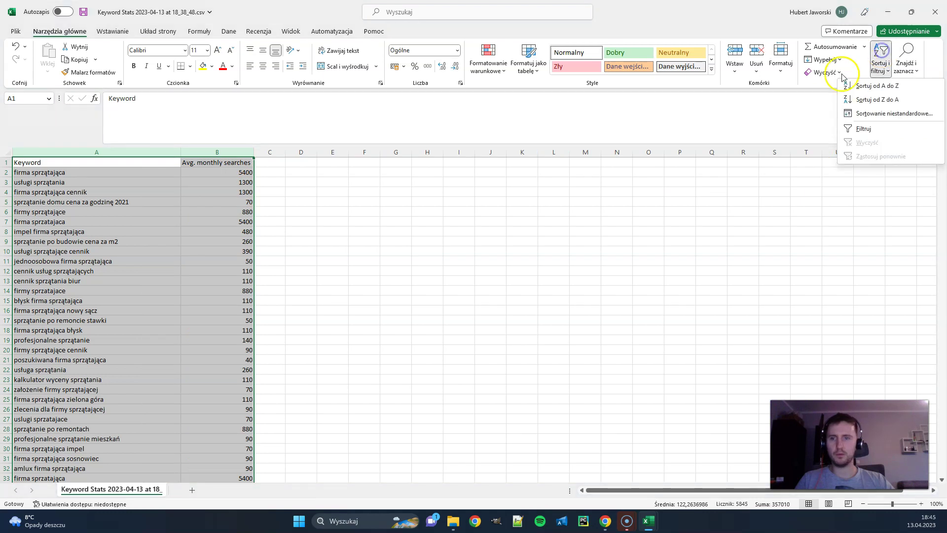
pyautogui.click(875, 131)
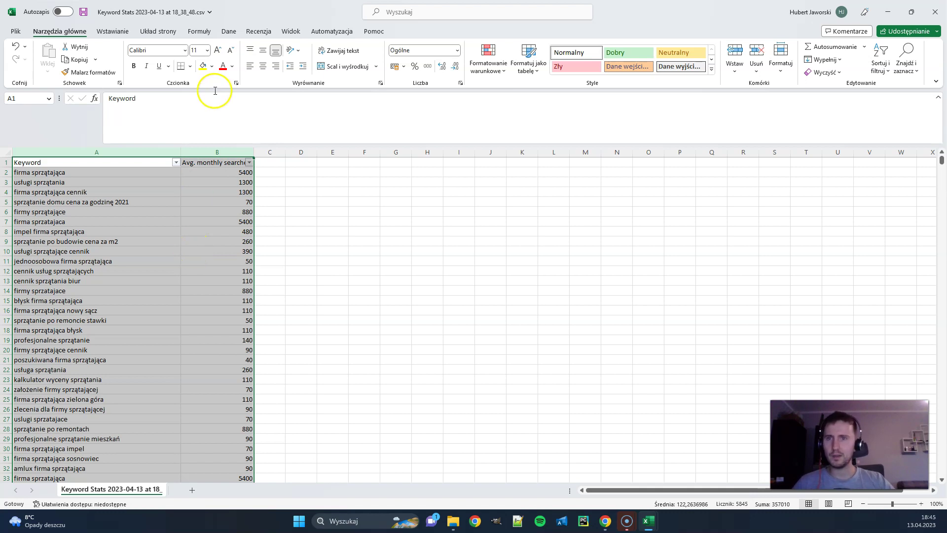
# - Remove the duplicate rows from the combined keyword list in columns A and B
pyautogui.click(228, 32)
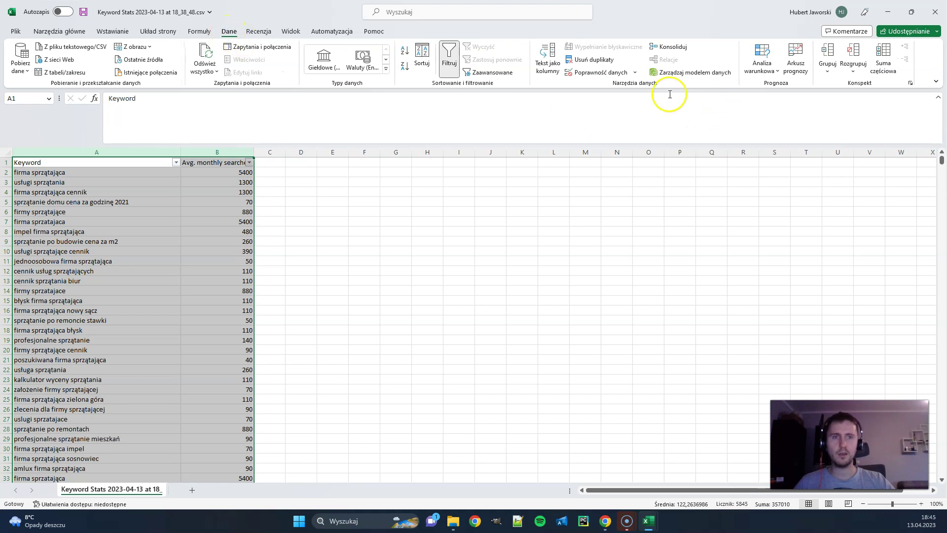
pyautogui.click(588, 60)
pyautogui.click(533, 294)
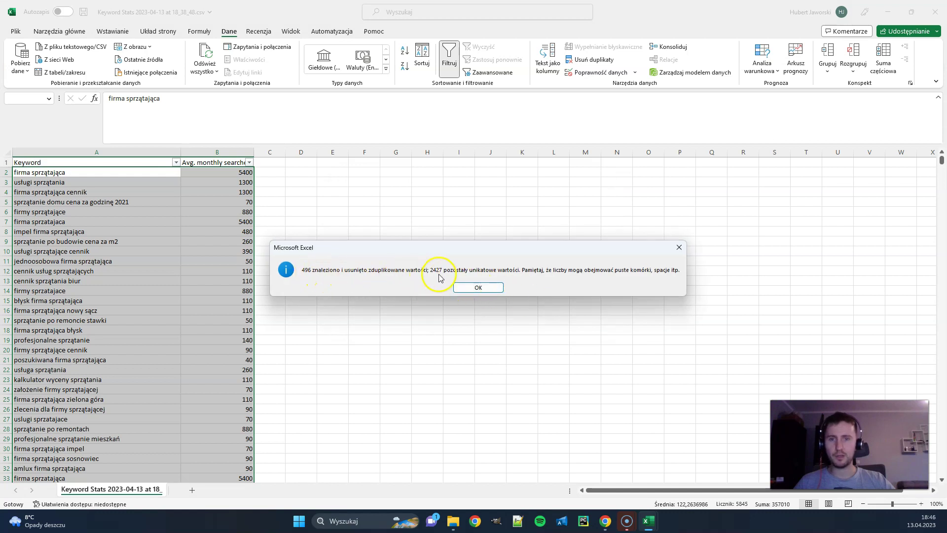
pyautogui.click(470, 288)
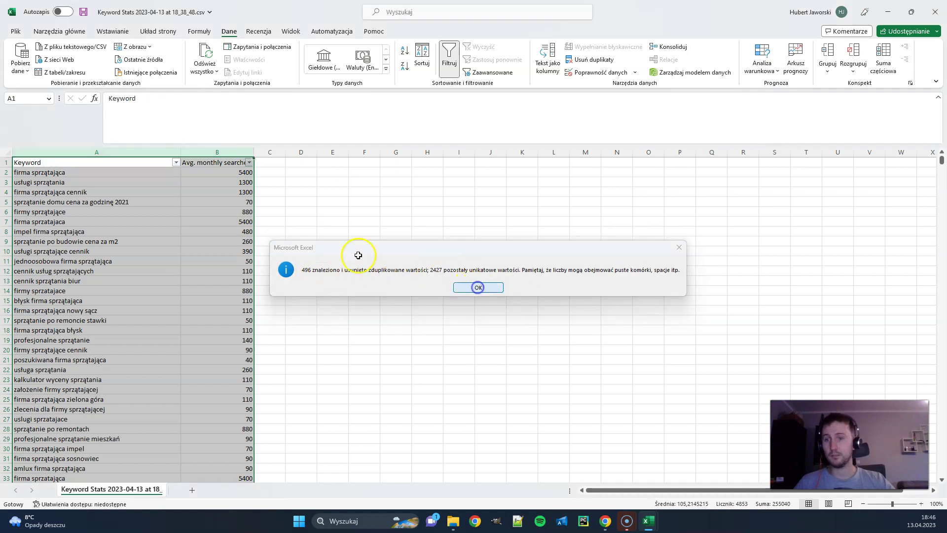
# - Sort the list by Avg. monthly searches from largest to smallest and clear the selection
pyautogui.click(249, 162)
pyautogui.click(213, 192)
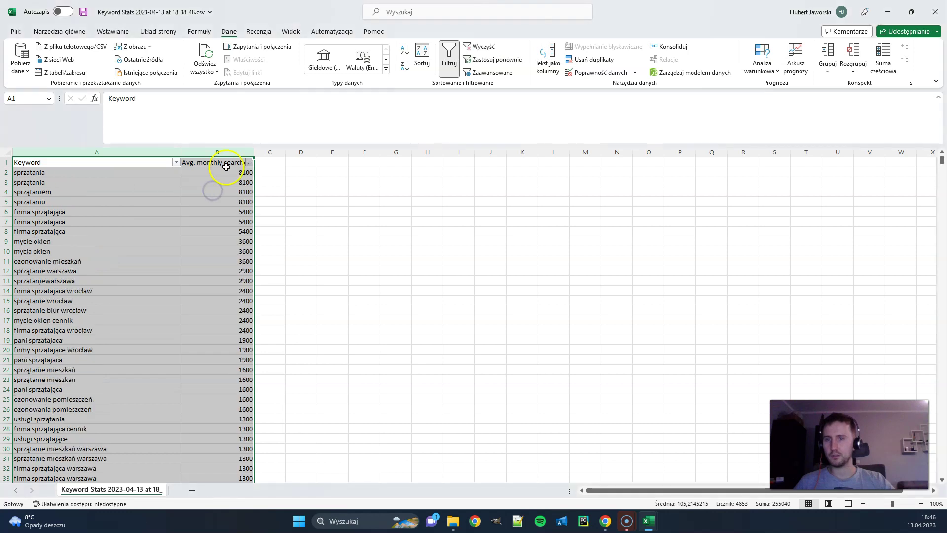
pyautogui.click(296, 232)
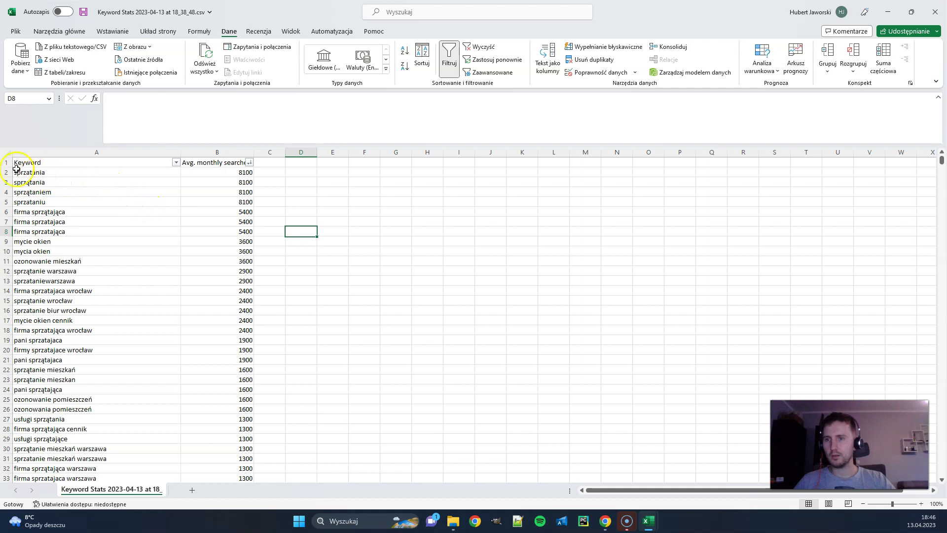
# - Delete cells A2:B5 holding the four general "sprzątania" keyword variants with 8100 searches
pyautogui.moveTo(17, 170); pyautogui.dragTo(227, 204)
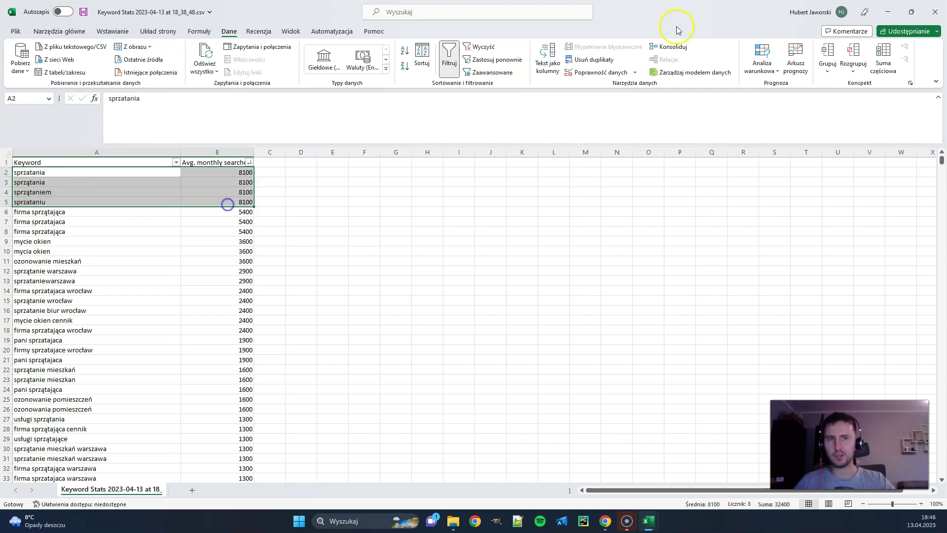
pyautogui.click(63, 31)
pyautogui.click(762, 58)
pyautogui.click(364, 230)
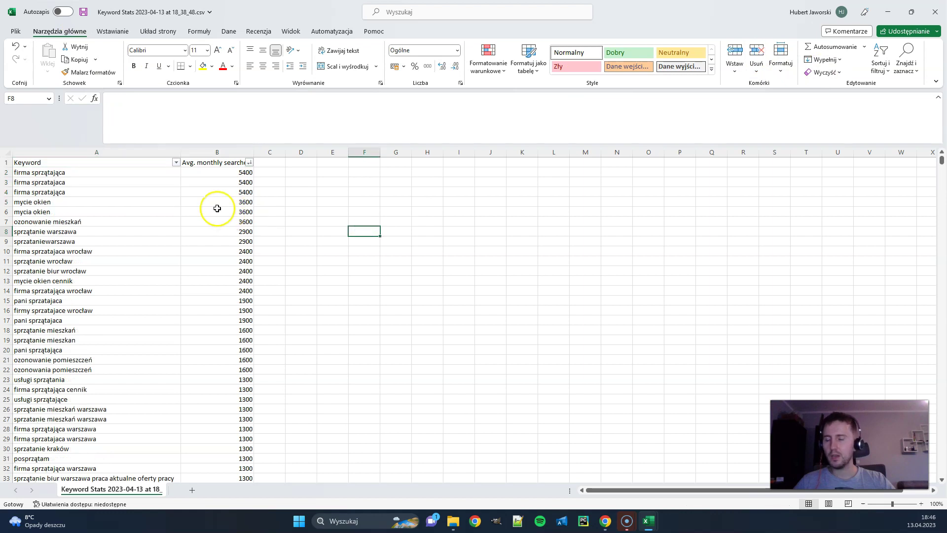
pyautogui.click(261, 204)
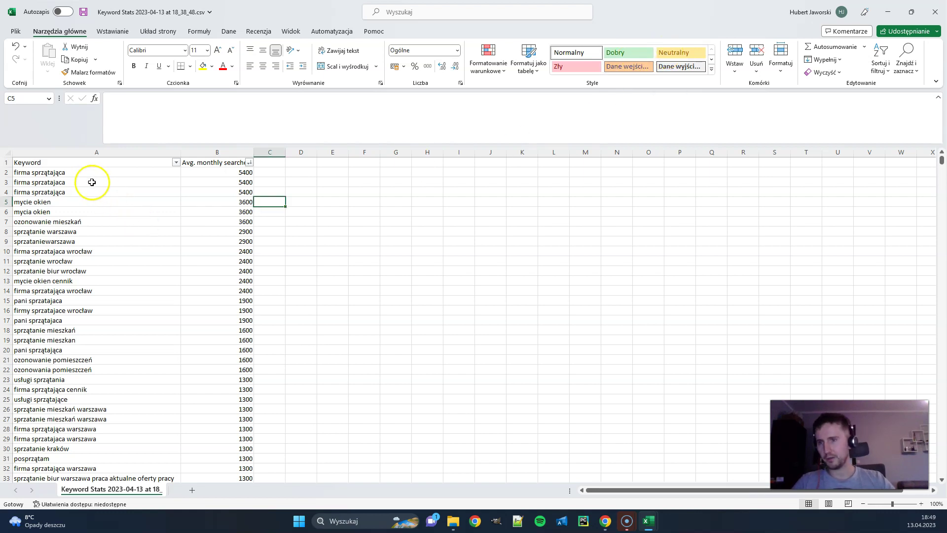
# - Compare the "firma sprzątająca" spelling variants in A2:A4 and apply the Dobry style to A2
pyautogui.moveTo(94, 171); pyautogui.dragTo(95, 189)
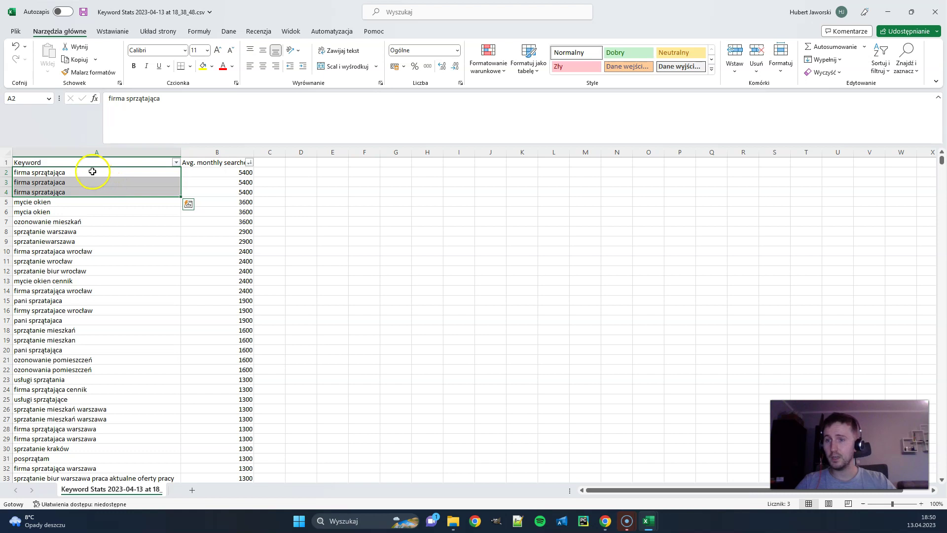
pyautogui.click(92, 171)
pyautogui.click(90, 181)
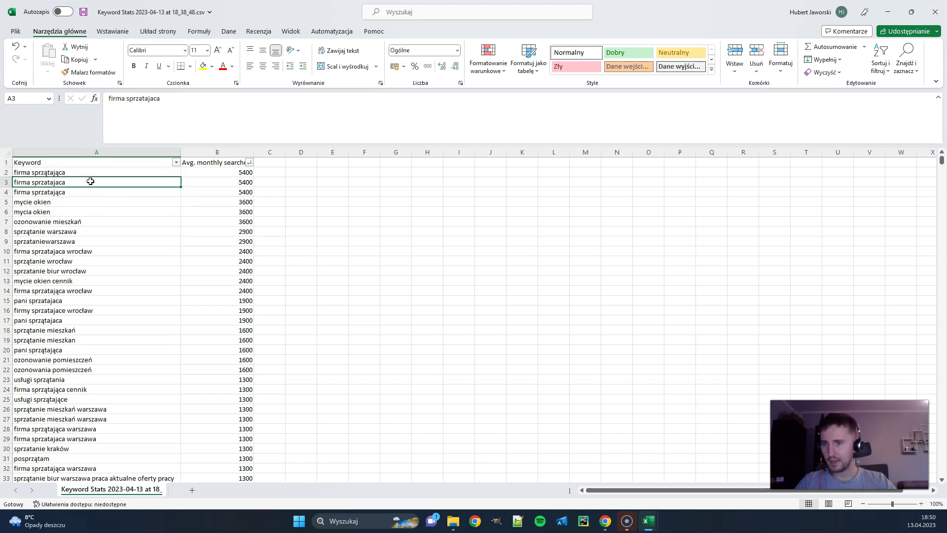
pyautogui.click(91, 191)
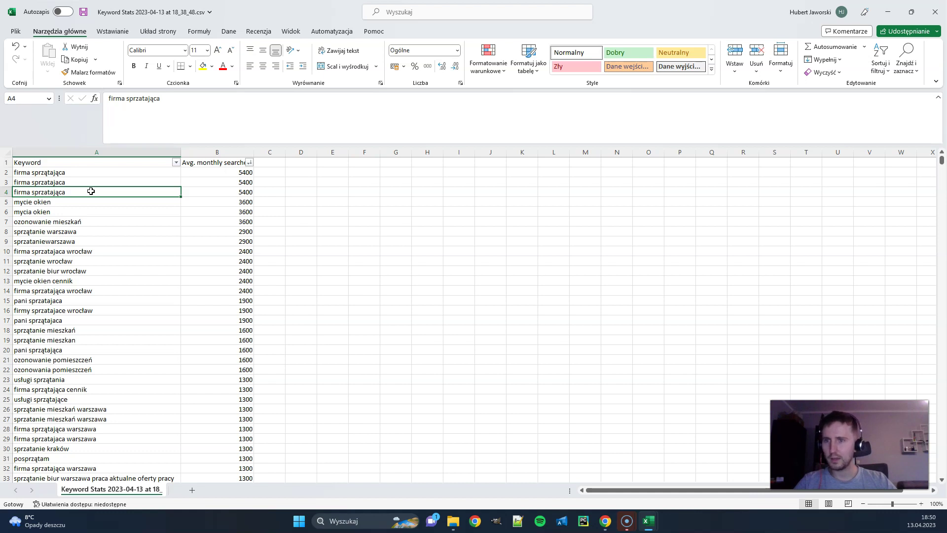
pyautogui.click(83, 173)
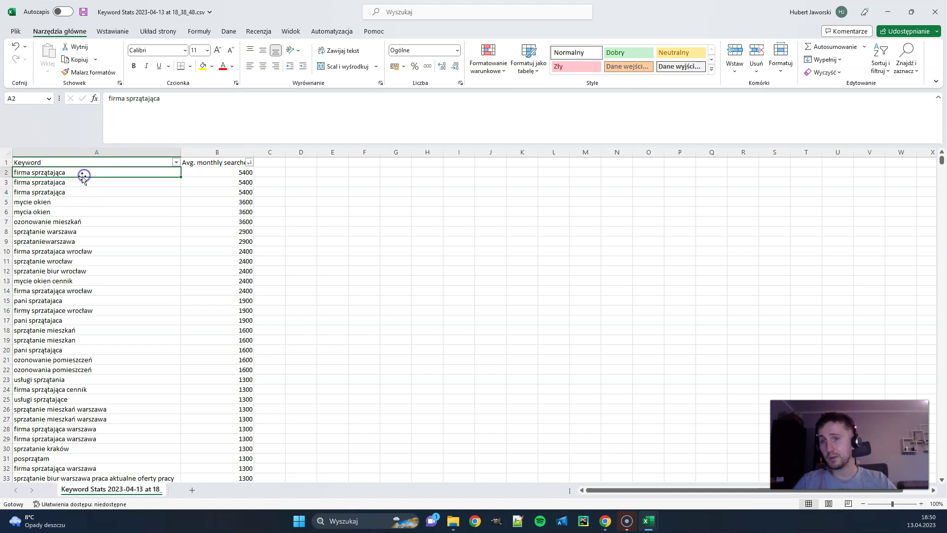
pyautogui.click(639, 55)
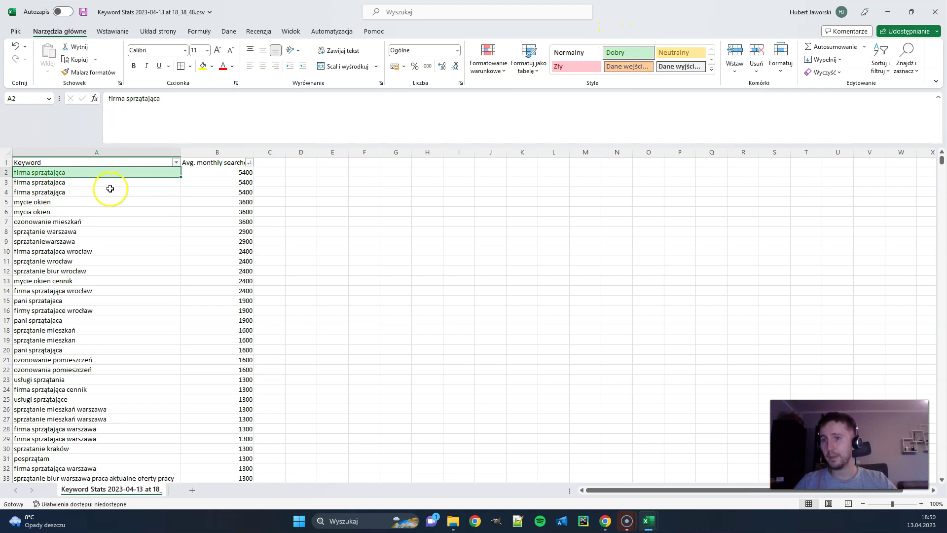
# - Apply the Neutralny style to "mycie okien" in A5 and the Zły style to "ozonowanie mieszkań" in A7
pyautogui.click(80, 200)
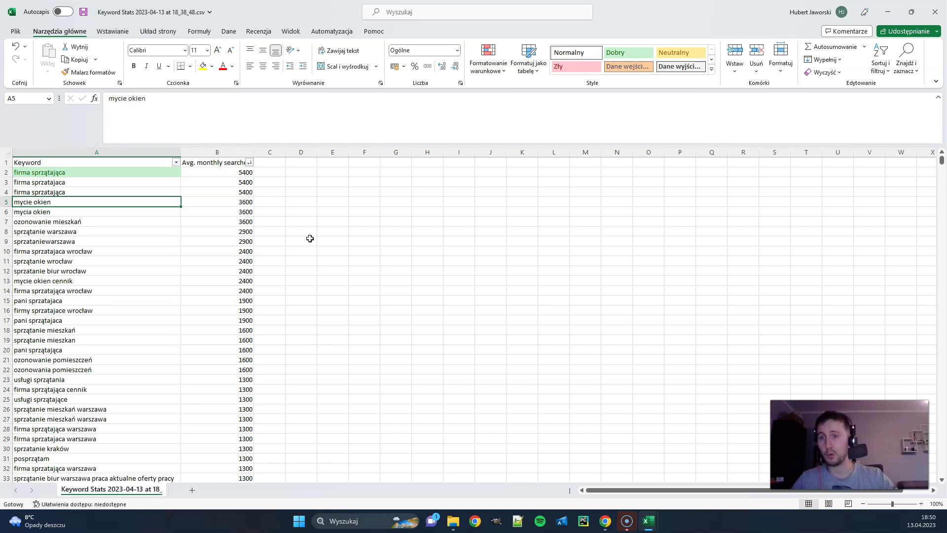
pyautogui.click(680, 52)
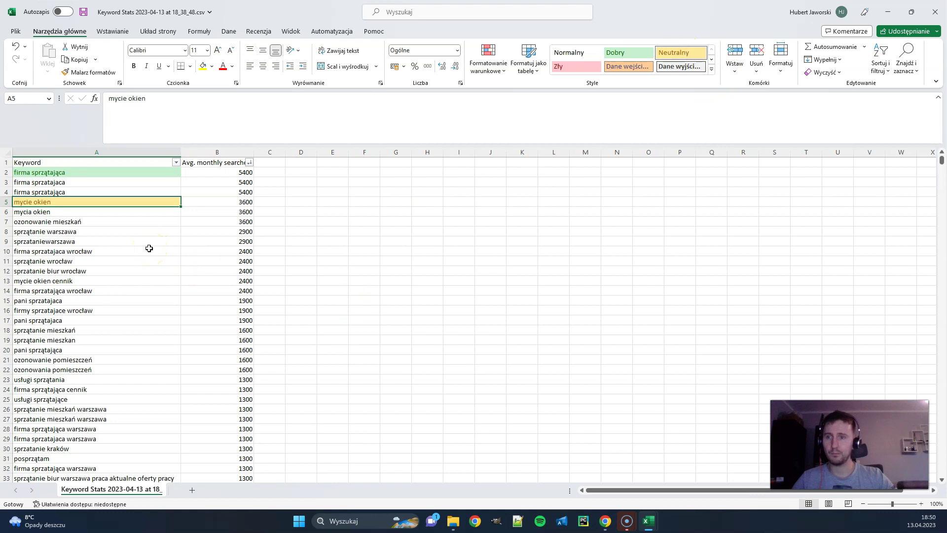
pyautogui.click(110, 223)
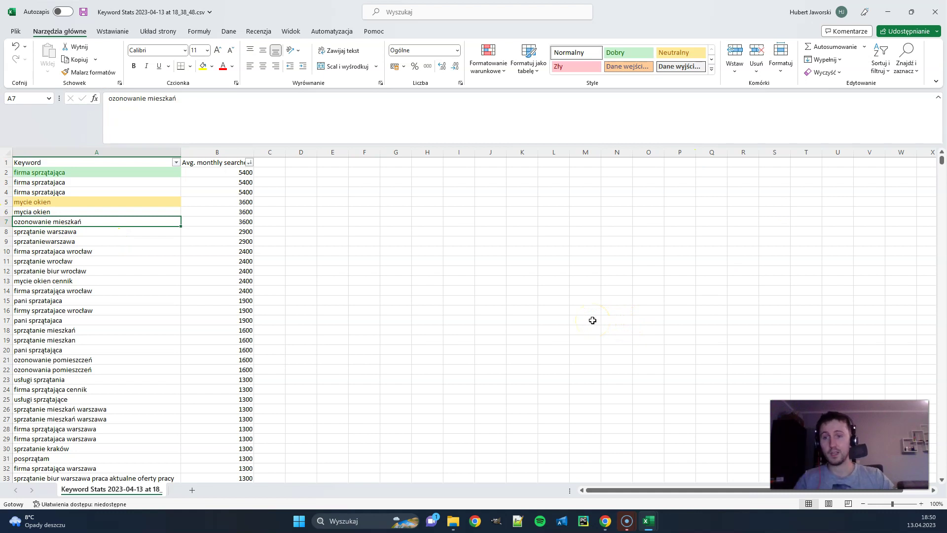
pyautogui.click(578, 66)
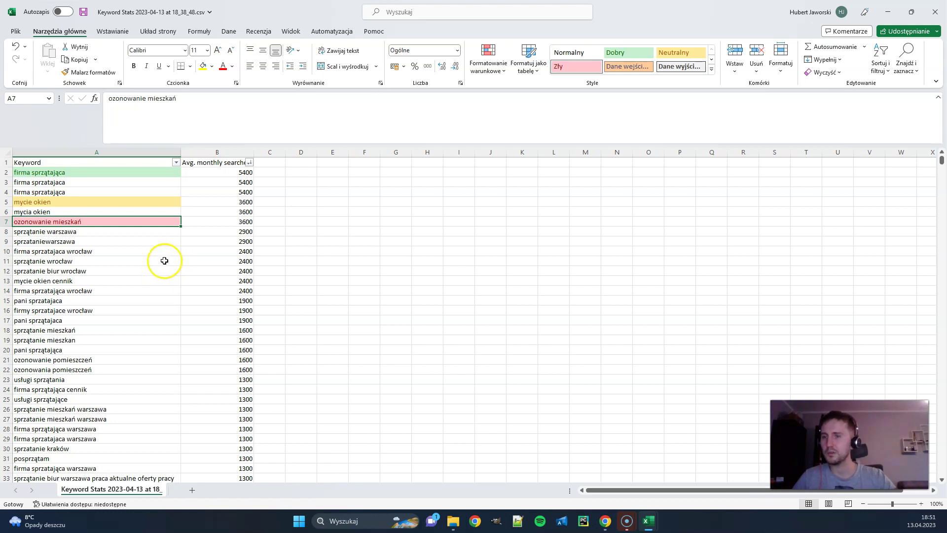
# - Apply the Dobry style to "sprzątanie warszawa" in A8 and "firma sprzatajaca wrocław" in A10
pyautogui.click(96, 238)
pyautogui.click(96, 234)
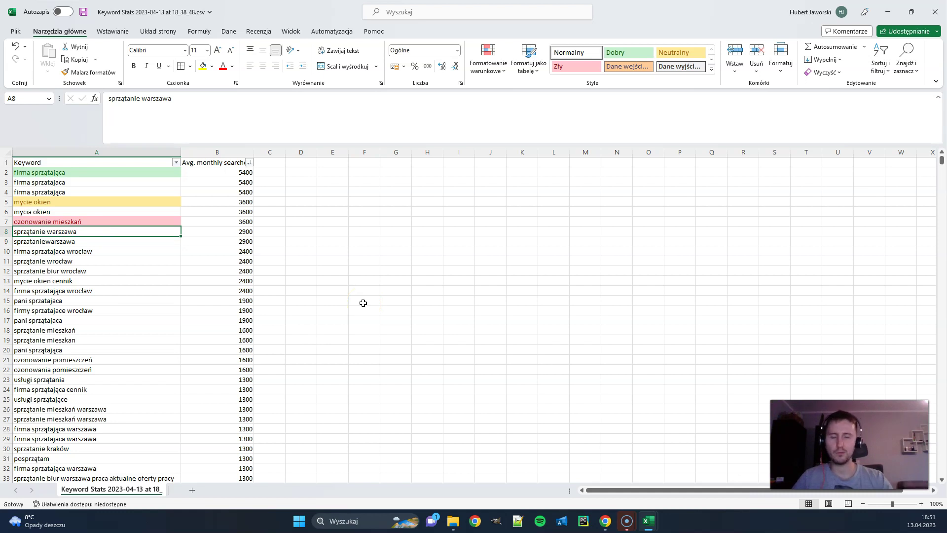
pyautogui.click(622, 52)
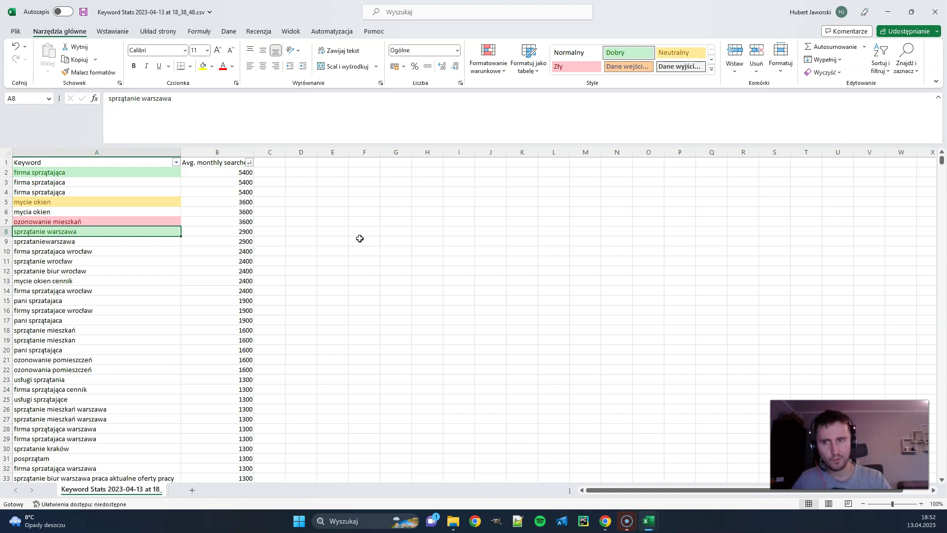
pyautogui.press('Down')
pyautogui.press('Down')
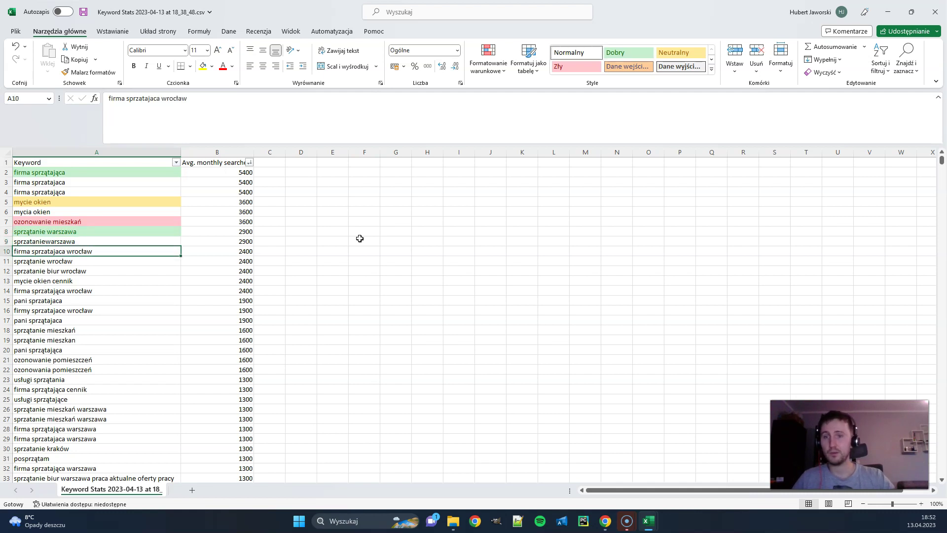
pyautogui.click(628, 53)
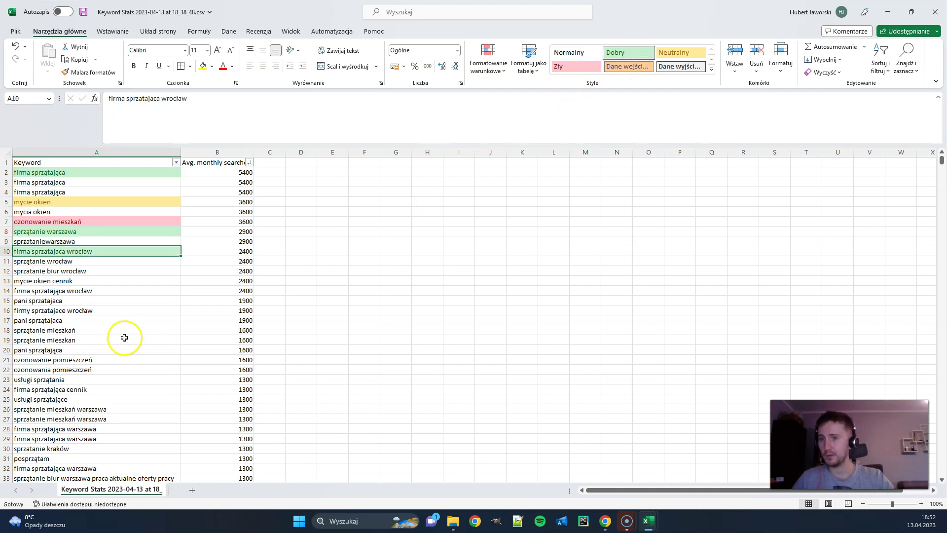
# - Apply the Dobry style to "sprzątanie wrocław", "sprzatanie biur wrocław" and "mycie okien cennik" in A11 to A13
pyautogui.click(85, 261)
pyautogui.click(637, 52)
pyautogui.click(154, 274)
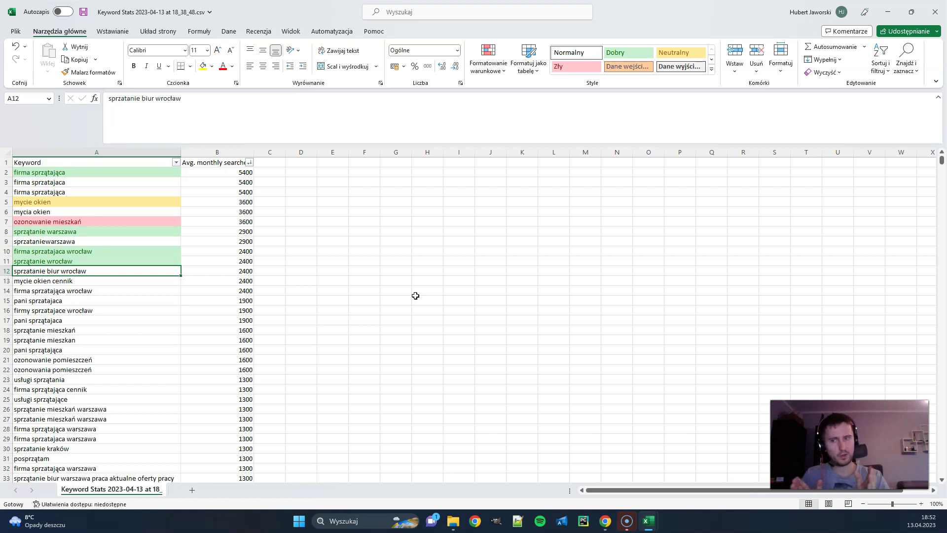
pyautogui.click(640, 51)
pyautogui.click(146, 284)
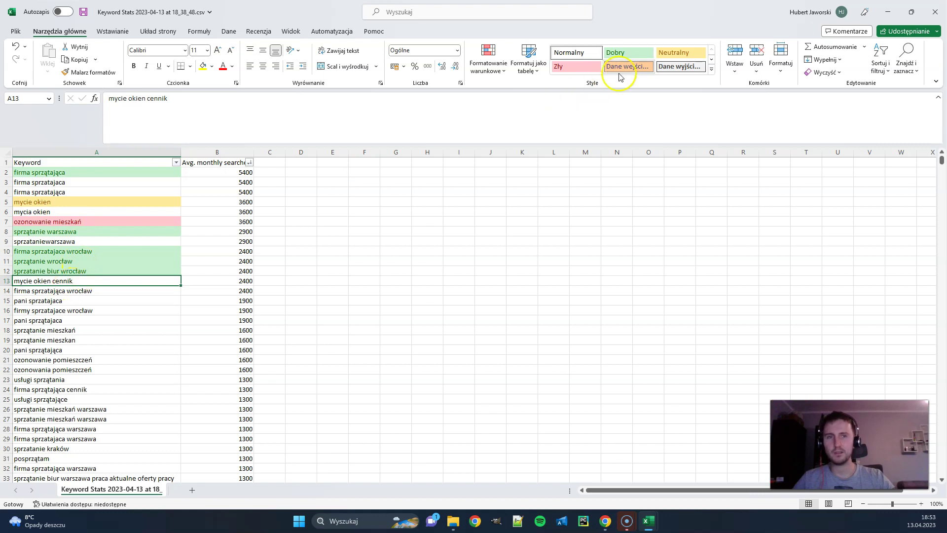
pyautogui.click(627, 52)
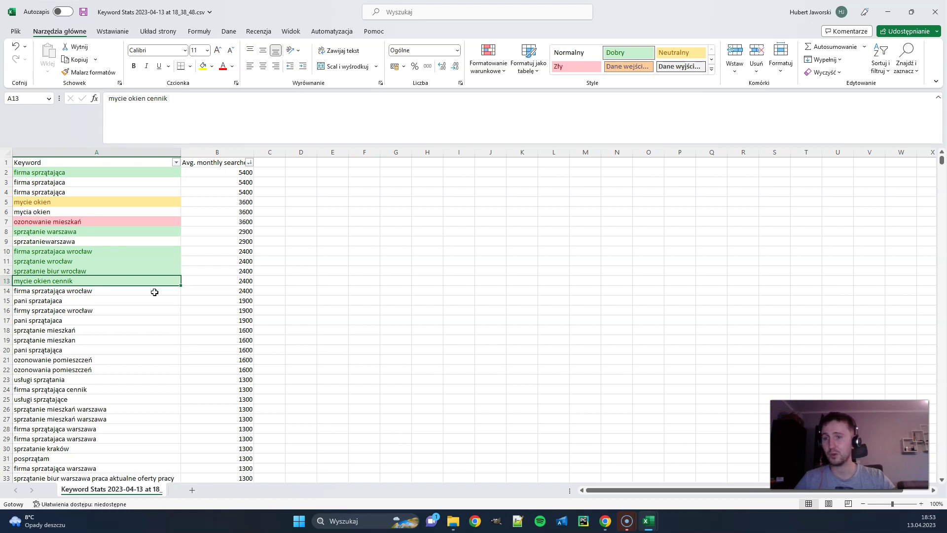
# - Skip the repeated "firma sprzatająca wrocław" keyword and apply the Neutralny style to "pani sprzatajaca" in A15
pyautogui.click(125, 295)
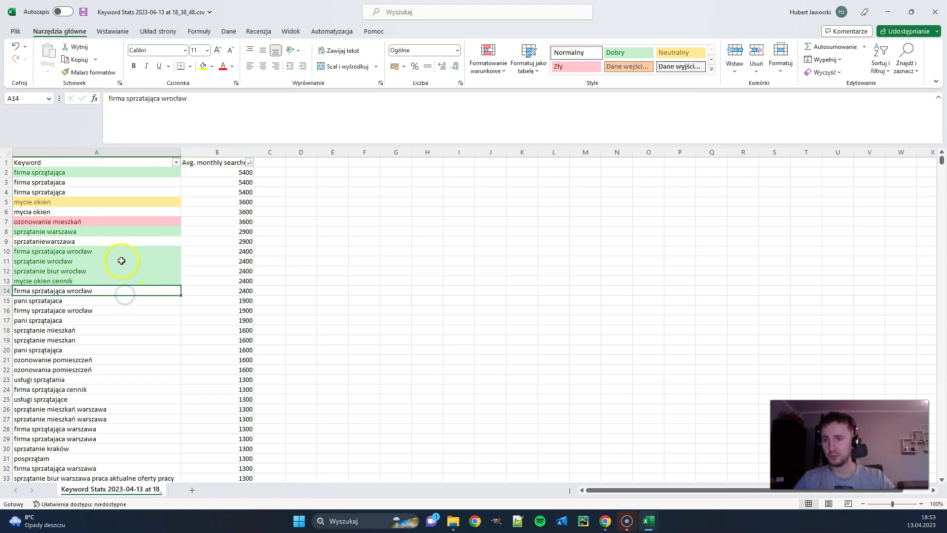
pyautogui.click(102, 298)
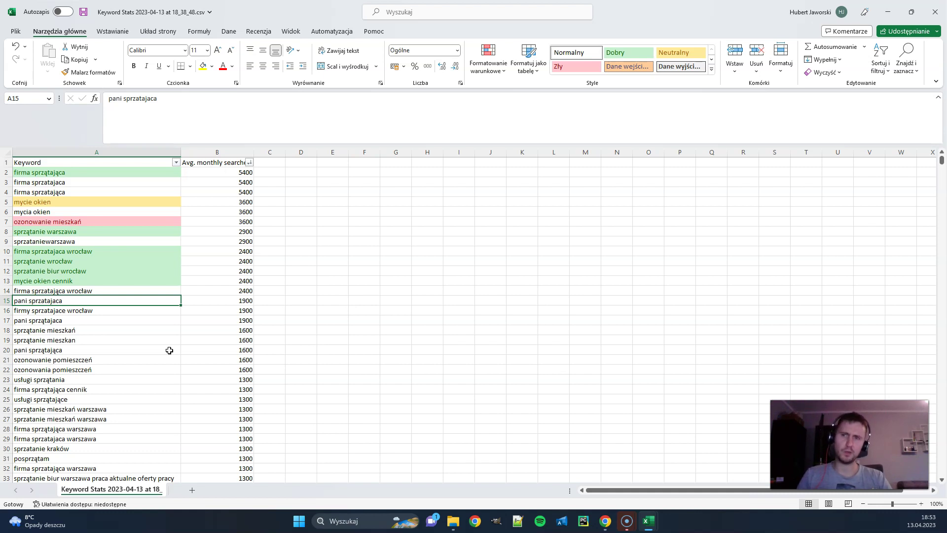
pyautogui.click(676, 53)
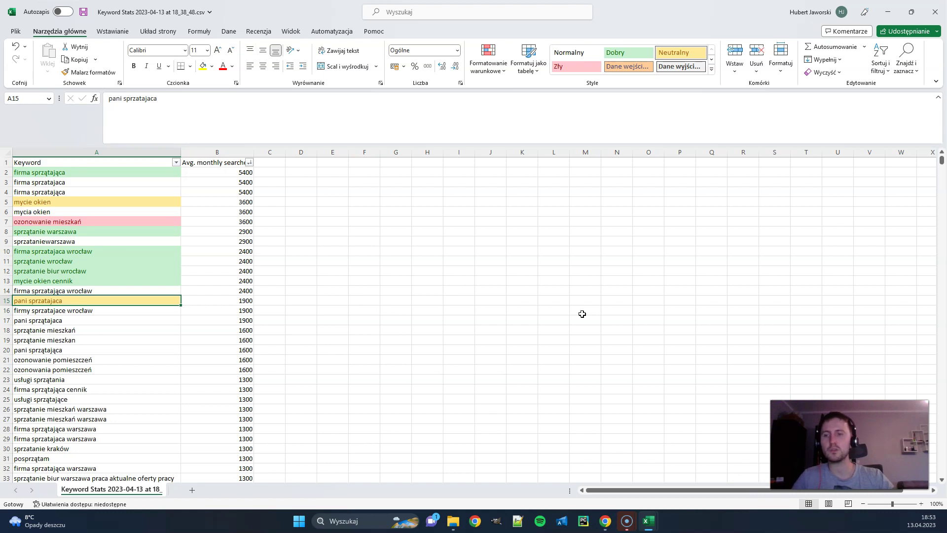
# - Pass over the variants in A16 and A17 and apply the Dobry style to "sprzątanie mieszkań" in A18
pyautogui.click(94, 311)
pyautogui.click(92, 320)
pyautogui.click(91, 336)
pyautogui.click(91, 331)
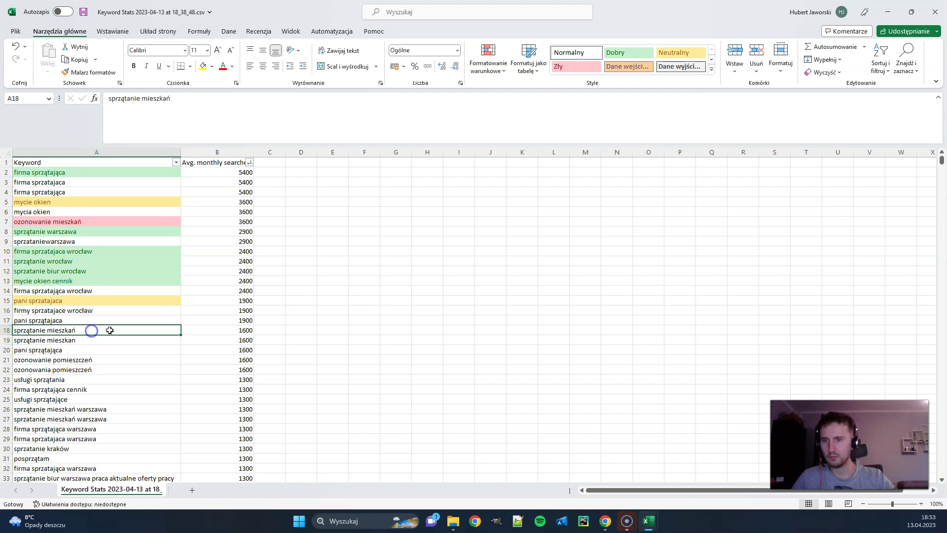
pyautogui.click(674, 54)
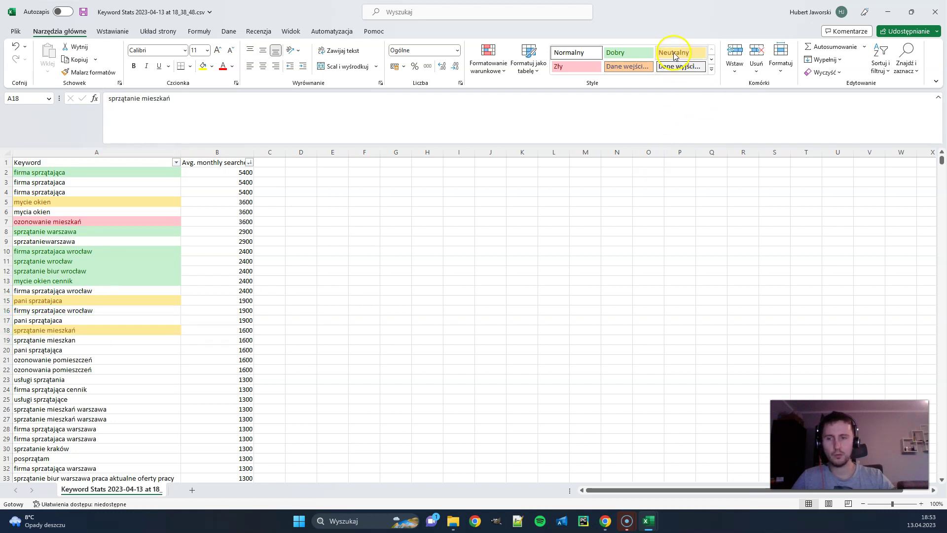
pyautogui.click(641, 52)
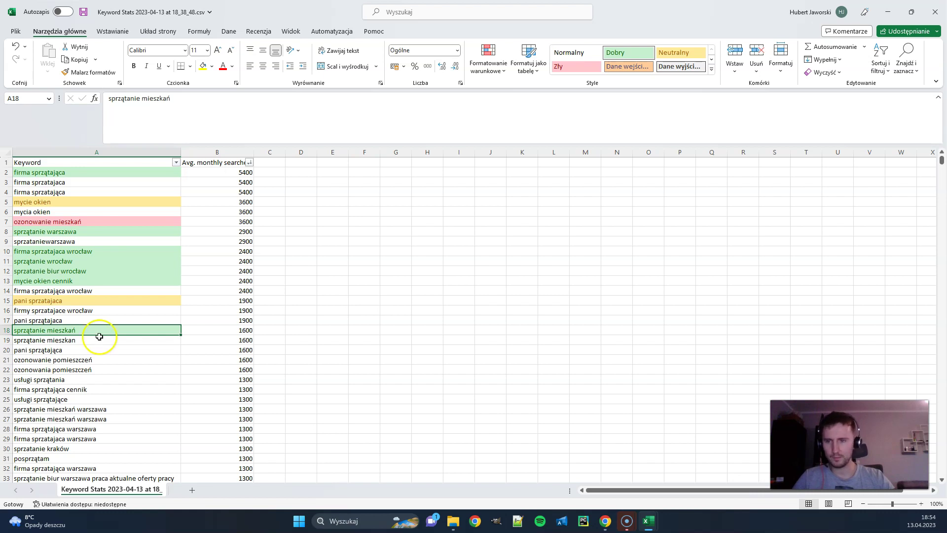
# - Review the keywords below row 18 and apply the Dobry style to "usługi sprzątania" in A23
pyautogui.click(90, 351)
pyautogui.scroll(-1, 101, 336)
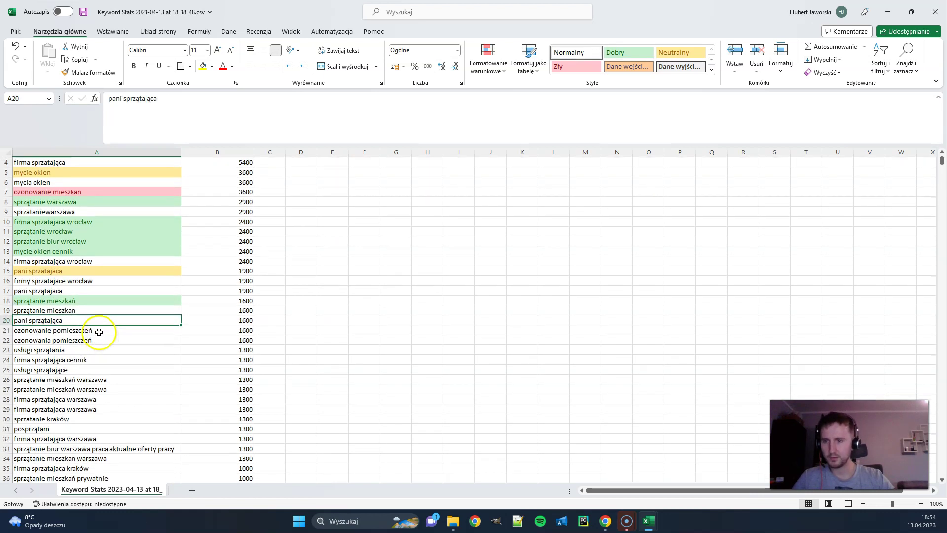
pyautogui.click(99, 331)
pyautogui.scroll(3, 99, 333)
pyautogui.scroll(-9, 107, 364)
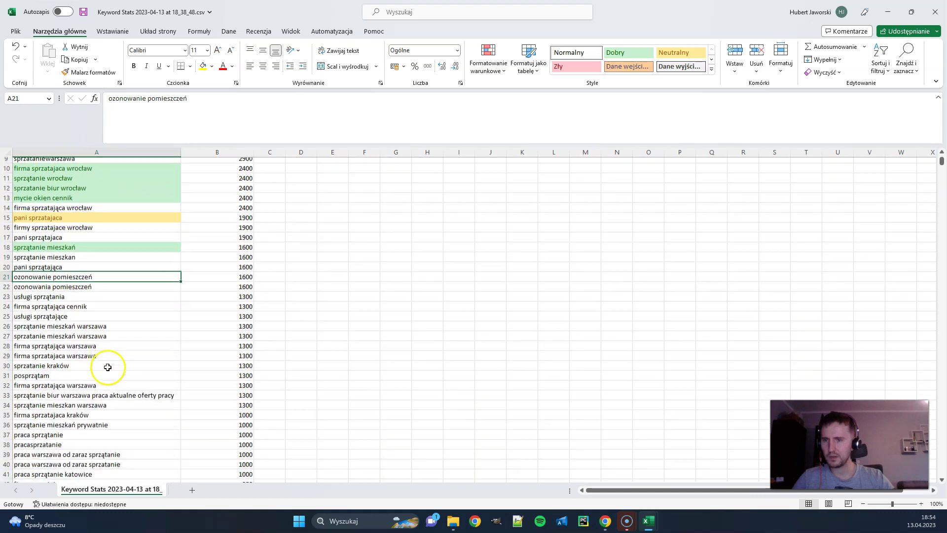
pyautogui.scroll(4, 101, 279)
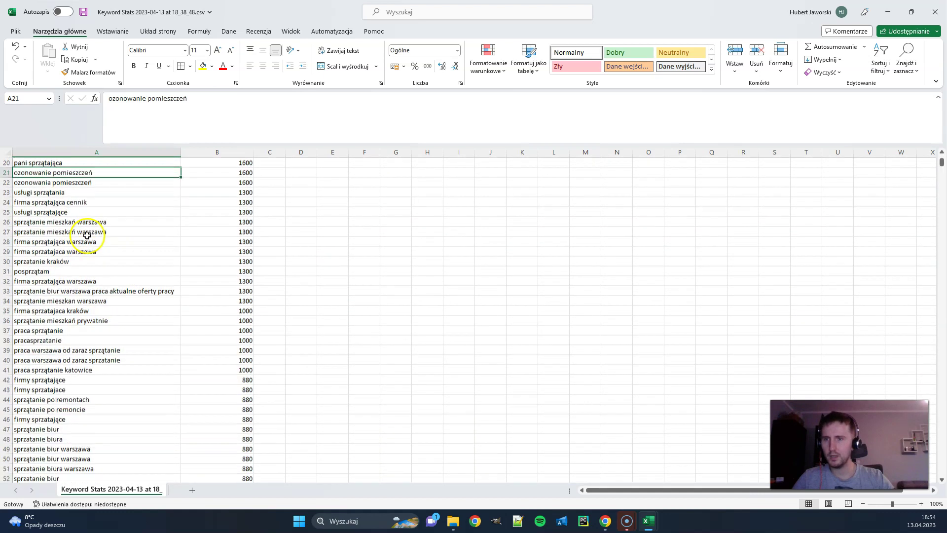
pyautogui.click(86, 231)
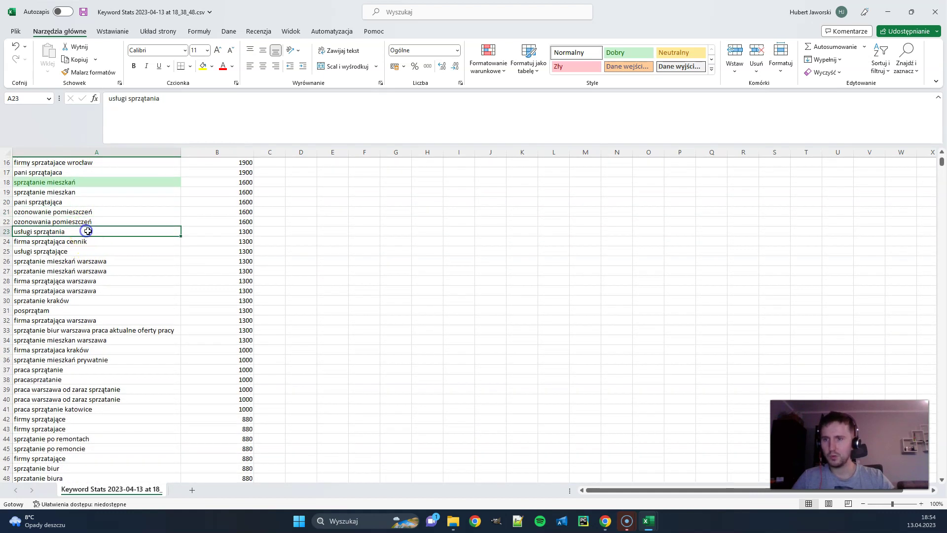
pyautogui.click(636, 52)
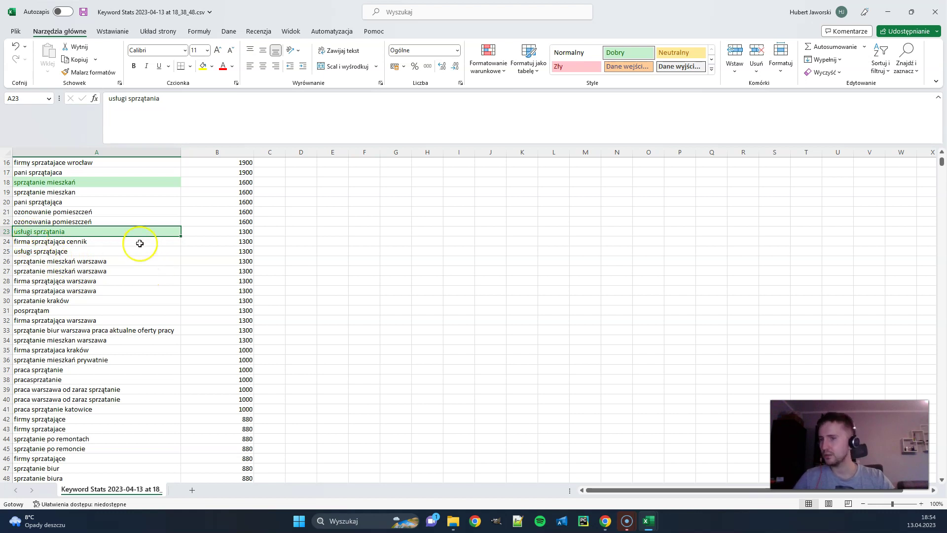
# - Apply the Dobry style to "sprzątanie mieszkań warszawa" in A26 and the Neutralny style to "posprzątam" in A31
pyautogui.click(111, 263)
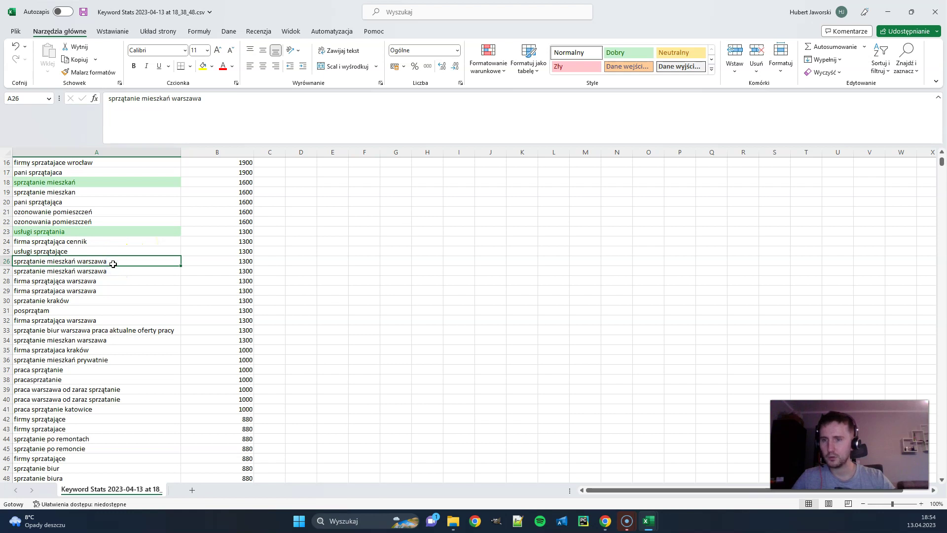
pyautogui.click(625, 54)
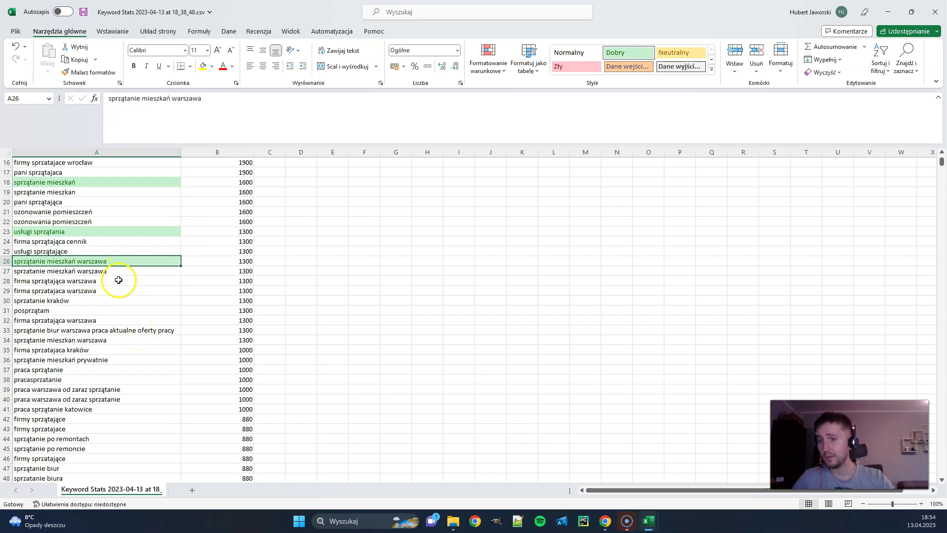
pyautogui.click(92, 300)
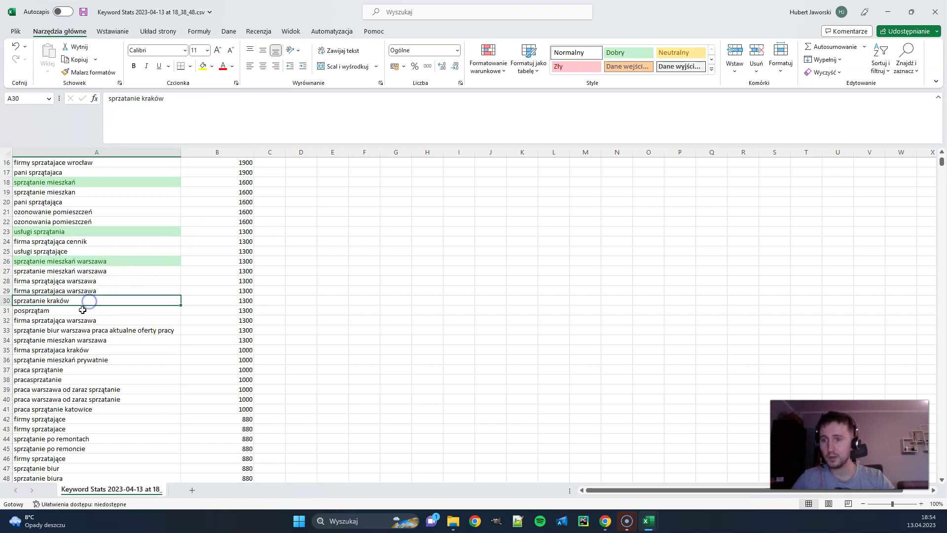
pyautogui.click(79, 314)
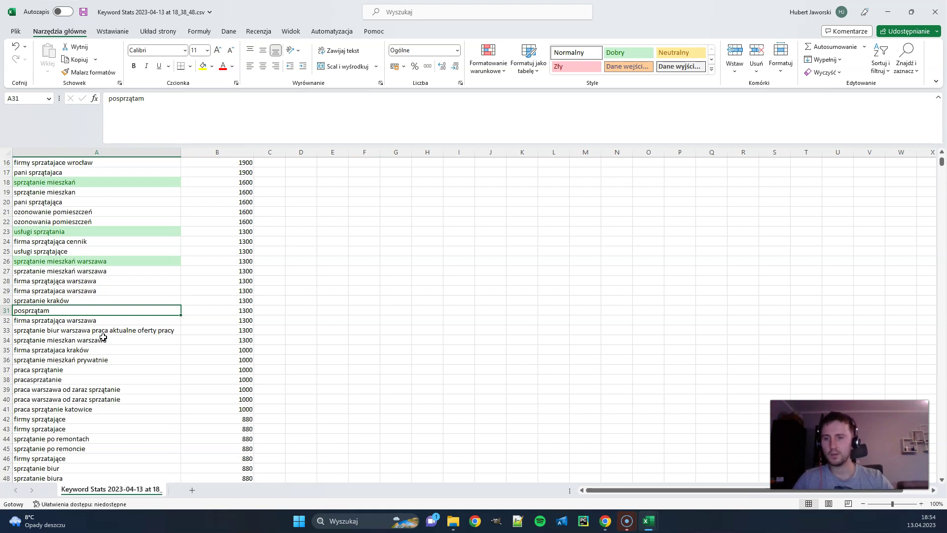
pyautogui.click(681, 54)
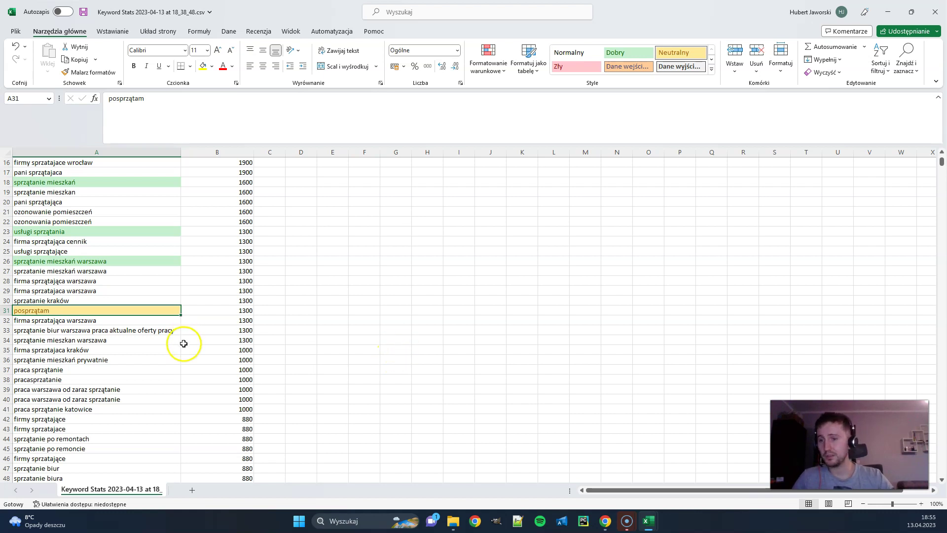
# - Apply the Zły style to the job-offer keyword in A33 and the Neutralny style to "sprzątanie mieszkań prywatnie" in A36
pyautogui.click(108, 332)
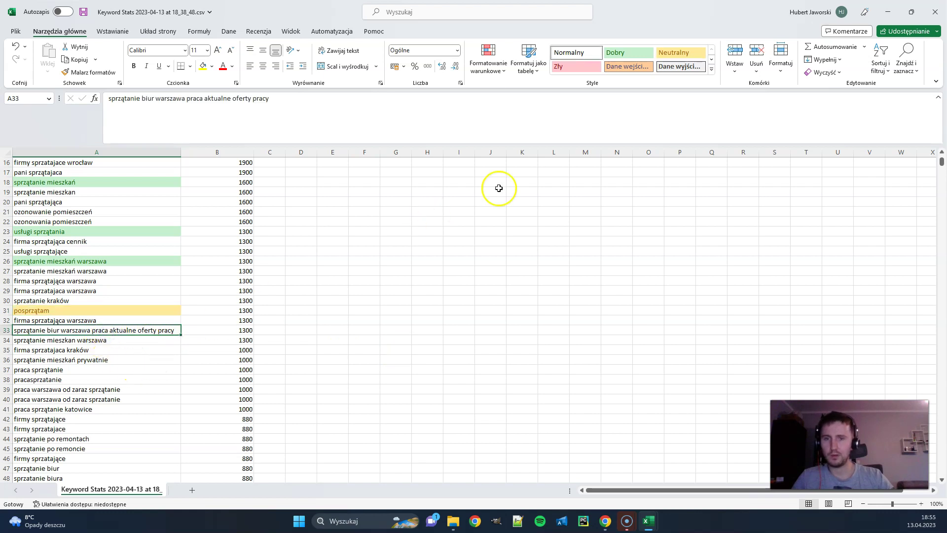
pyautogui.click(586, 69)
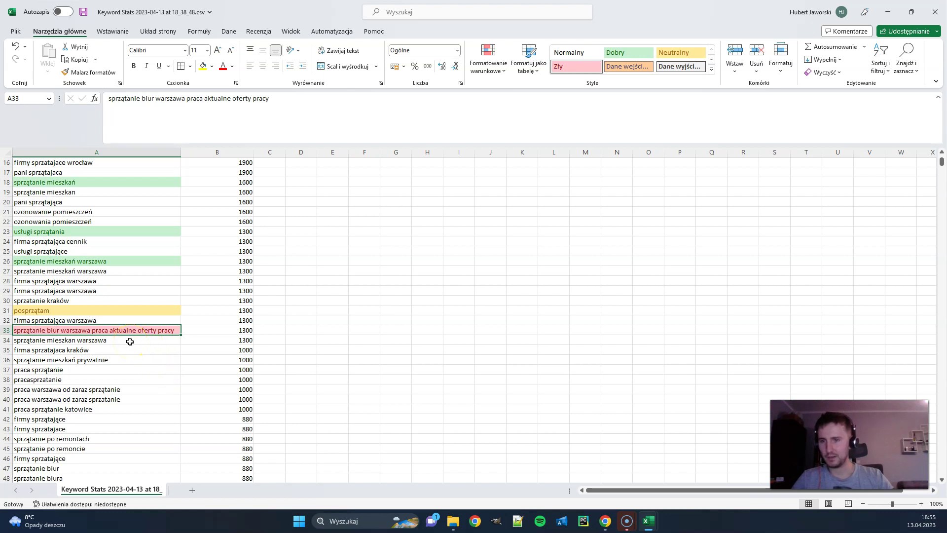
pyautogui.click(116, 361)
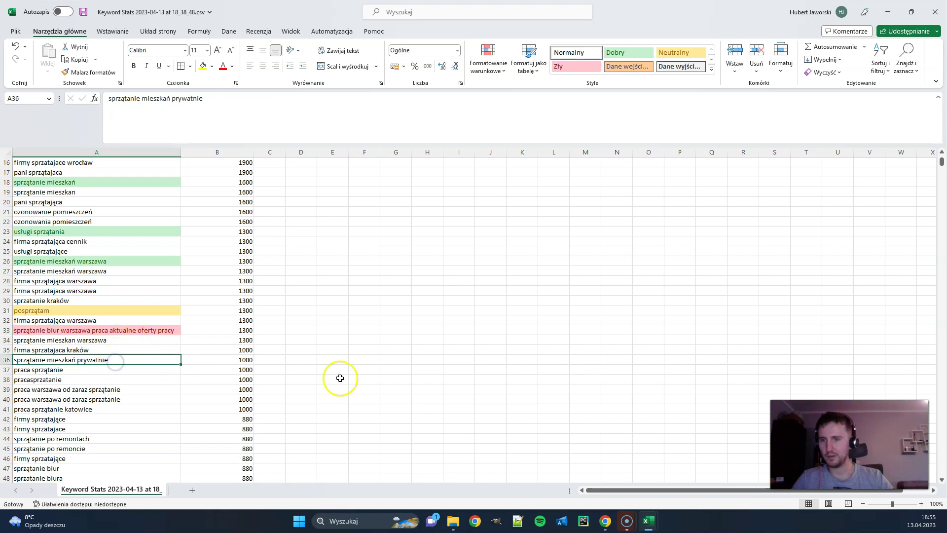
pyautogui.click(569, 66)
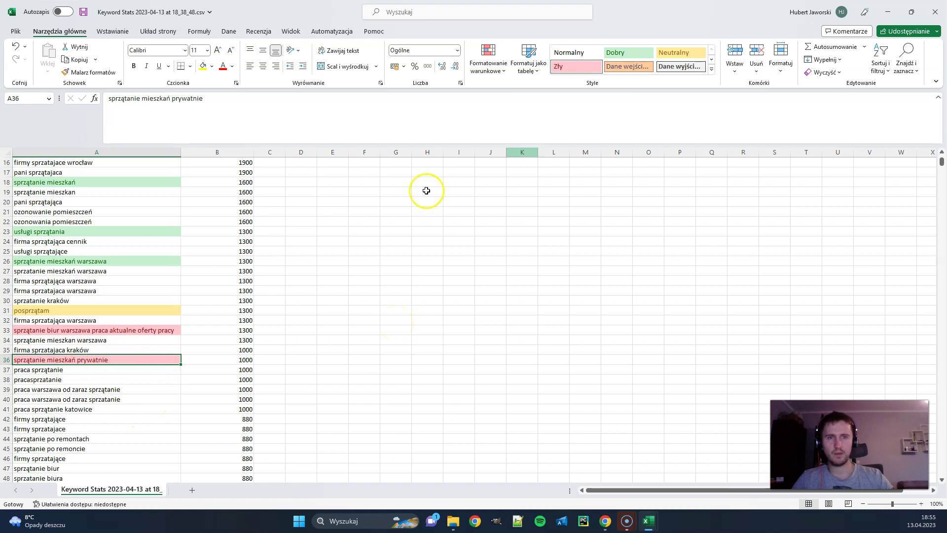
pyautogui.click(681, 53)
# - Apply the Dobry style to "sprzątanie po remontach" and "sprzątanie po remoncie" in A44 and A45, then deselect them
pyautogui.scroll(-3, 184, 345)
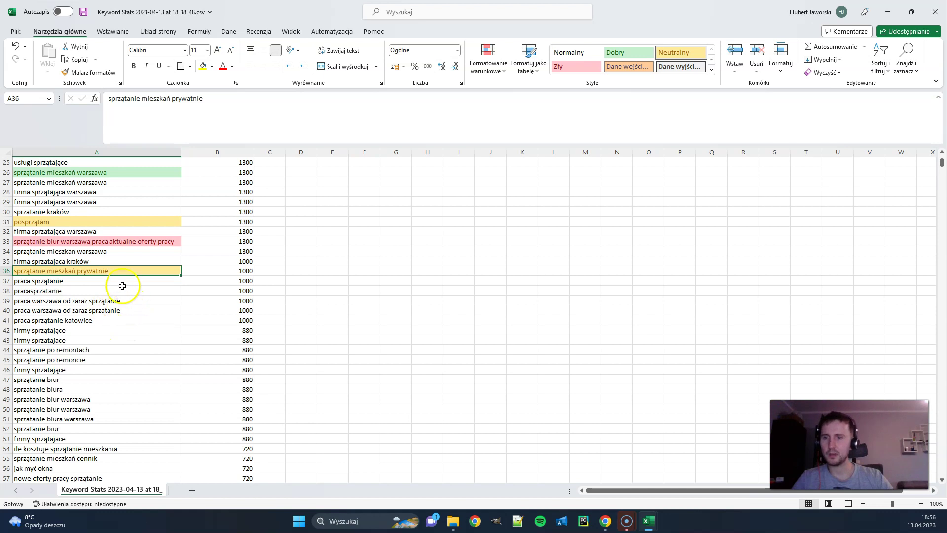
pyautogui.click(106, 321)
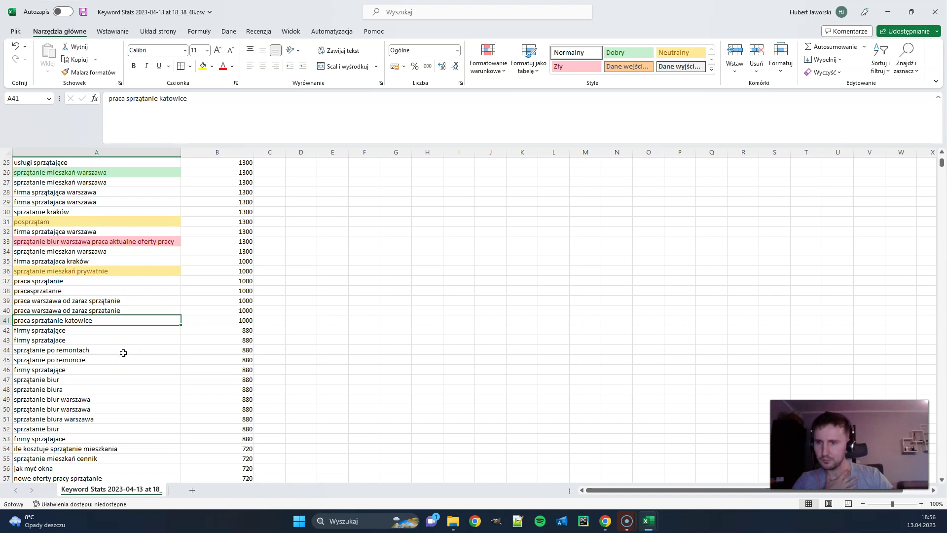
pyautogui.moveTo(121, 352); pyautogui.dragTo(115, 357)
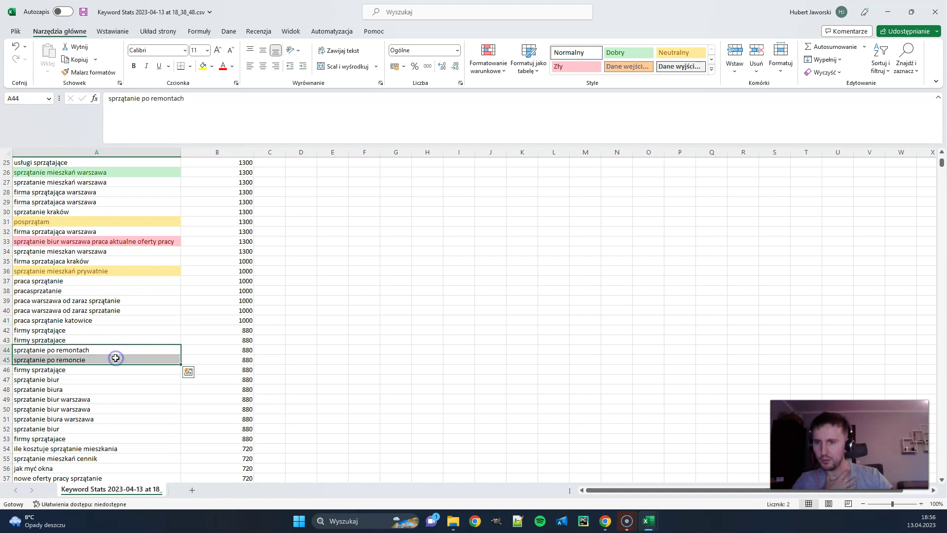
pyautogui.click(620, 53)
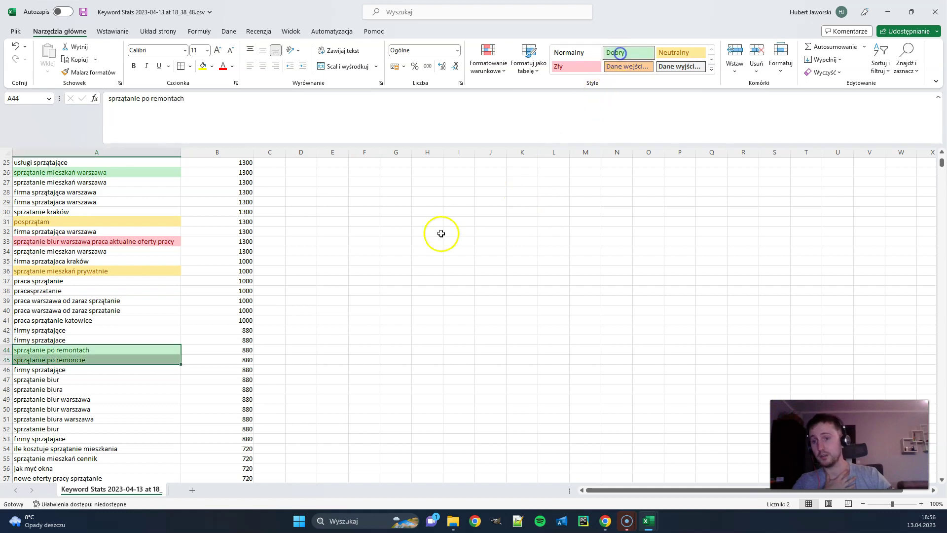
pyautogui.click(306, 349)
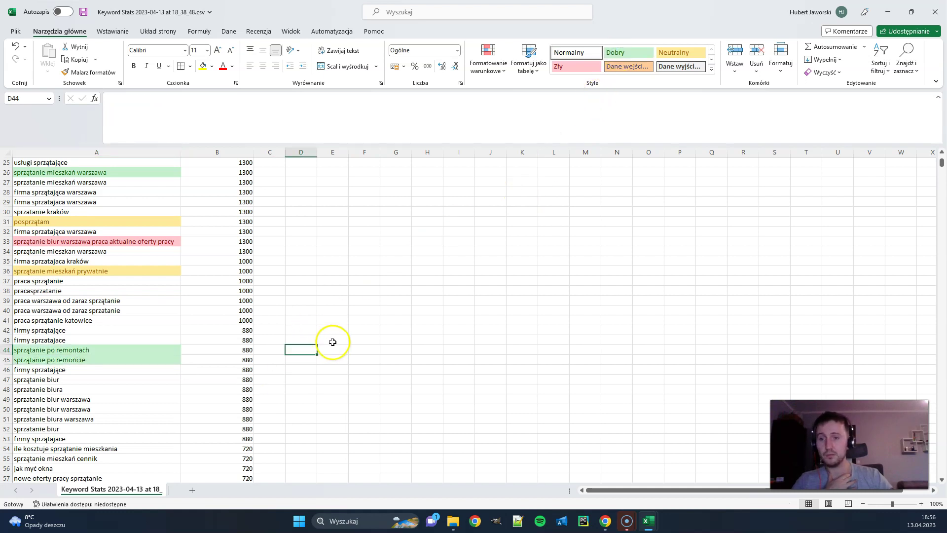
pyautogui.scroll(-3, 331, 344)
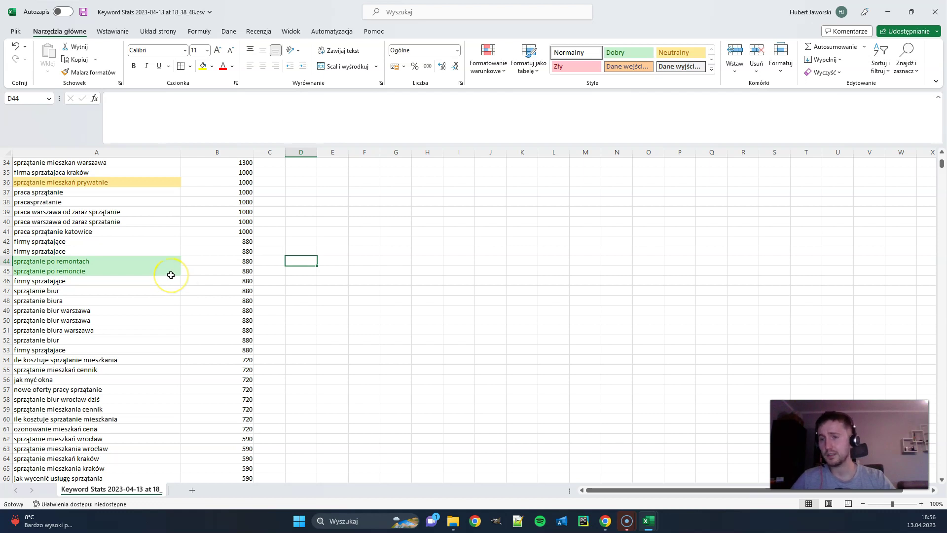
pyautogui.moveTo(162, 262); pyautogui.dragTo(199, 269)
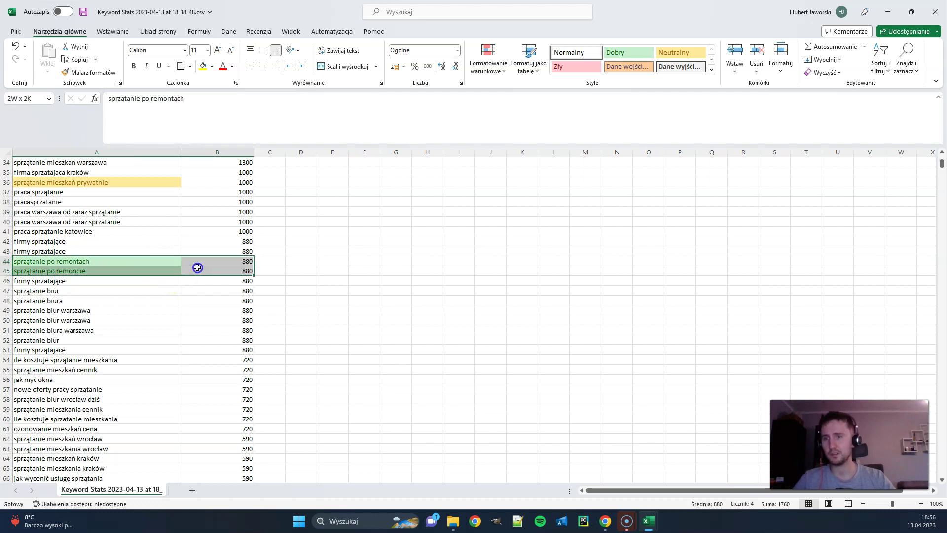
pyautogui.scroll(-1, 345, 295)
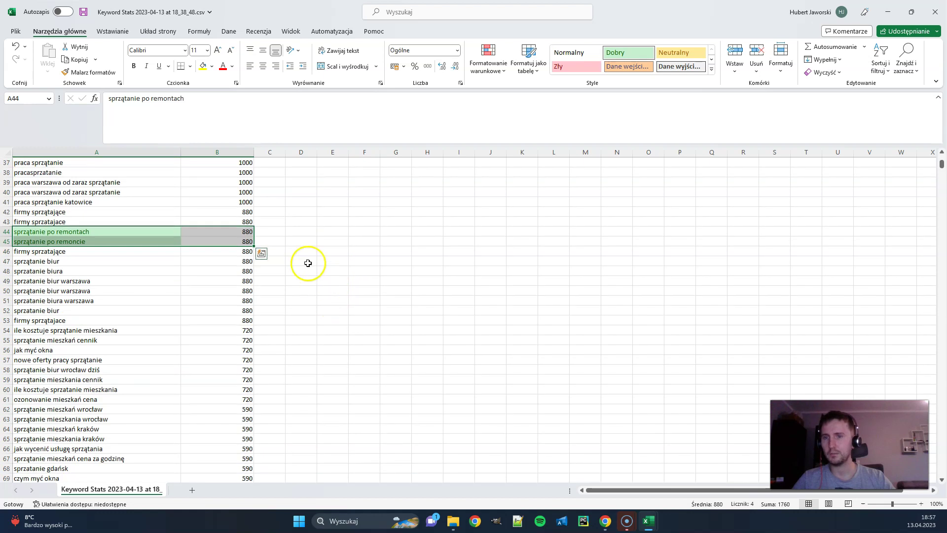
pyautogui.click(309, 262)
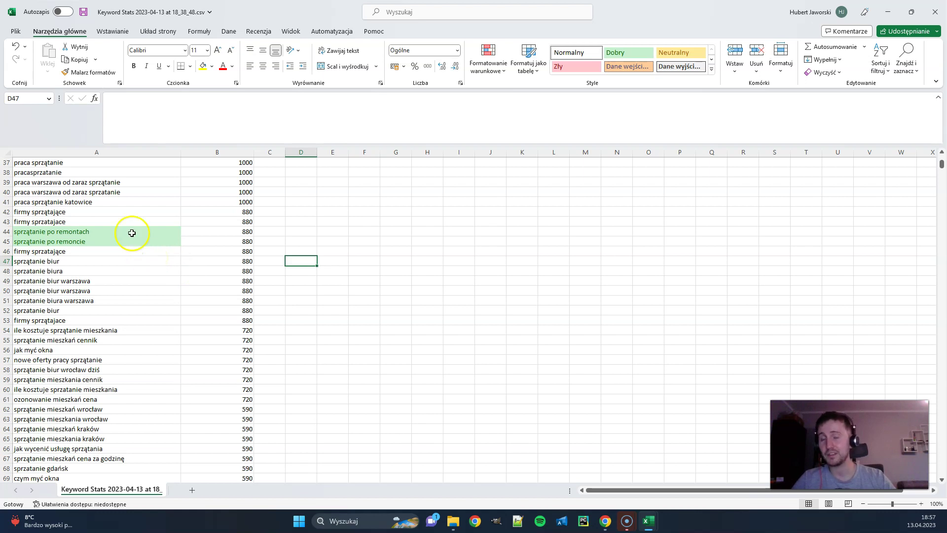
# - Apply the Dobry style to "sprzątanie biur" in A47, "ile kosztuje sprzątanie mieszkania" in A54 and "sprzątanie mieszkań cennik" in A55
pyautogui.click(115, 258)
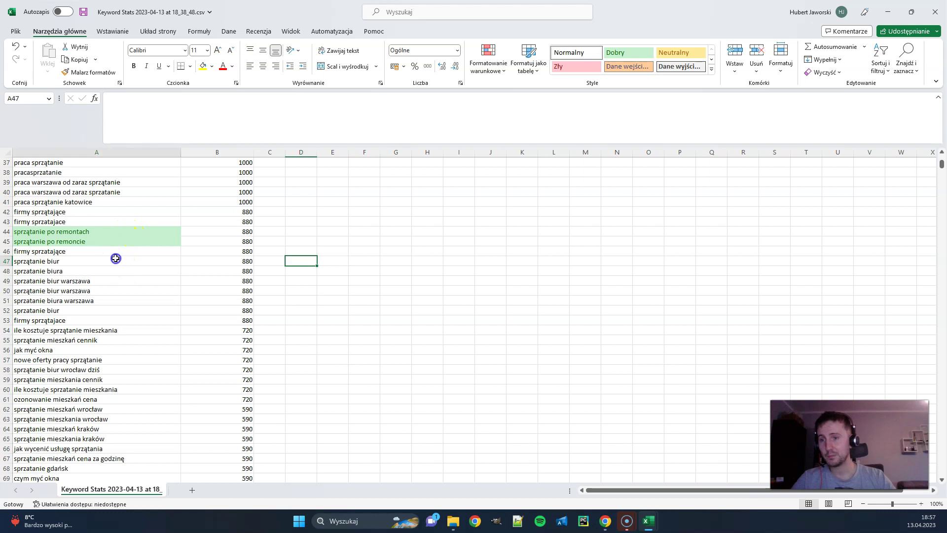
pyautogui.click(617, 54)
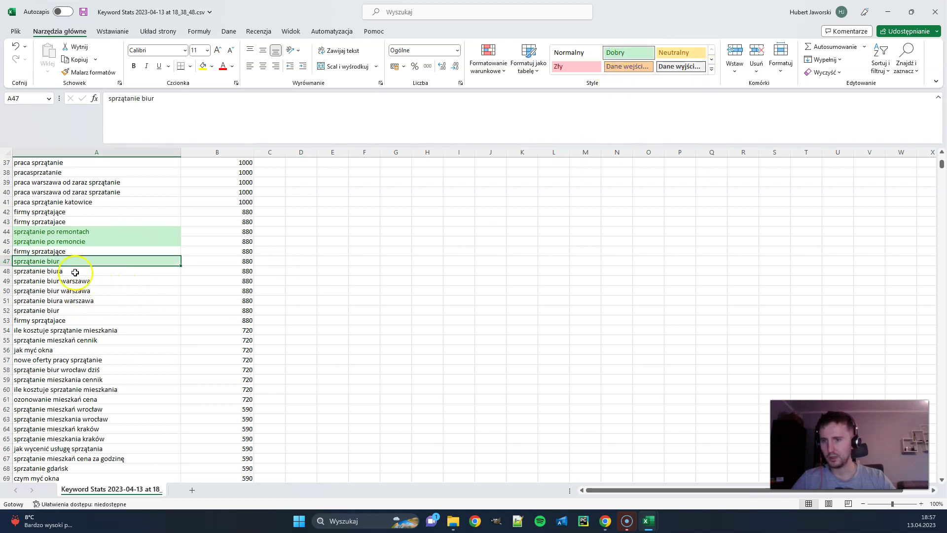
pyautogui.scroll(-2, 76, 317)
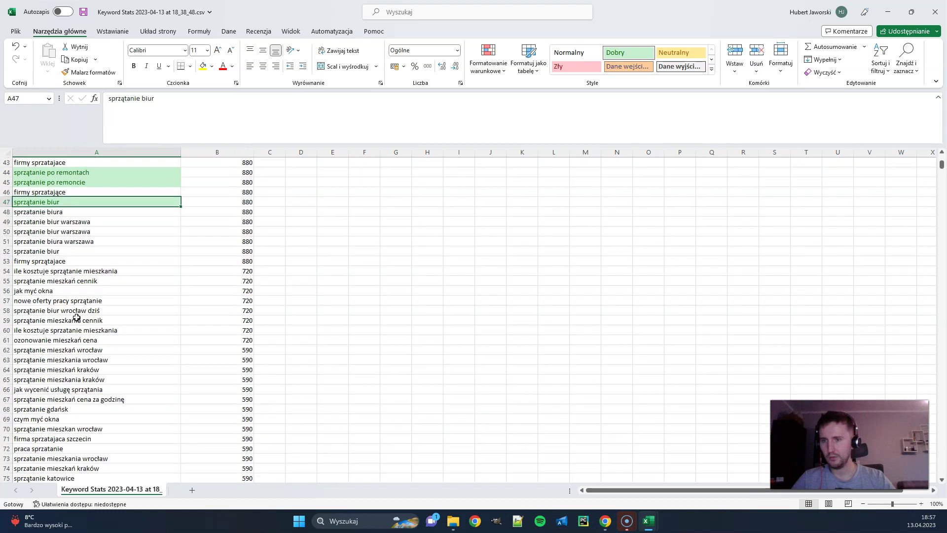
pyautogui.click(127, 273)
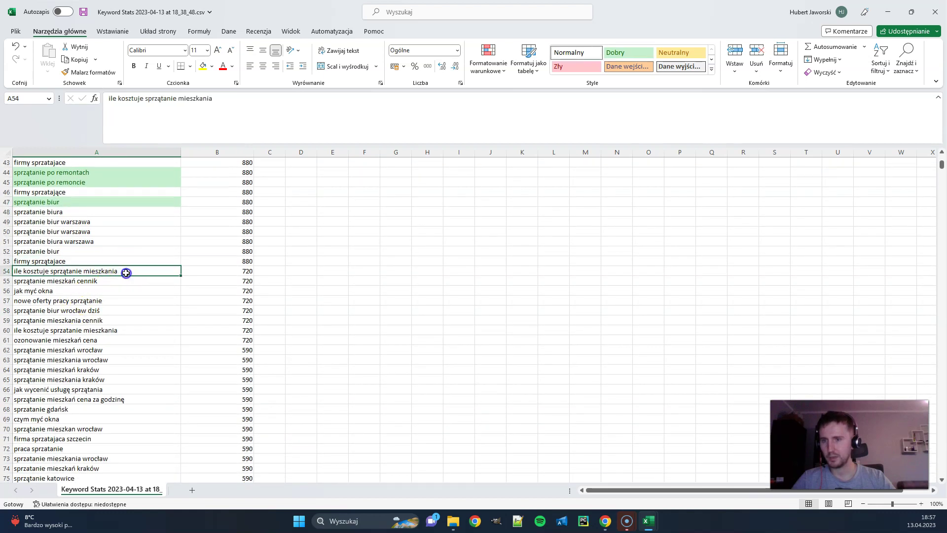
pyautogui.click(641, 54)
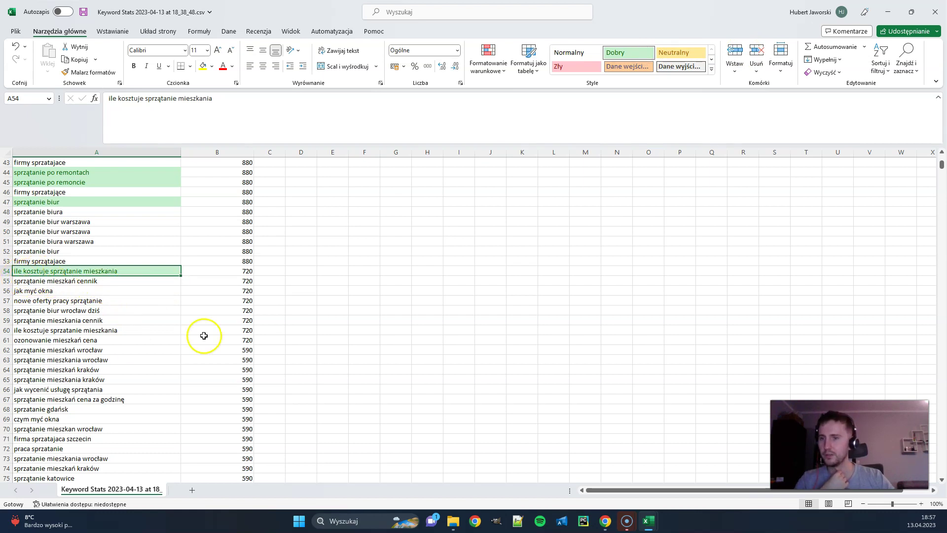
pyautogui.click(120, 282)
pyautogui.click(630, 52)
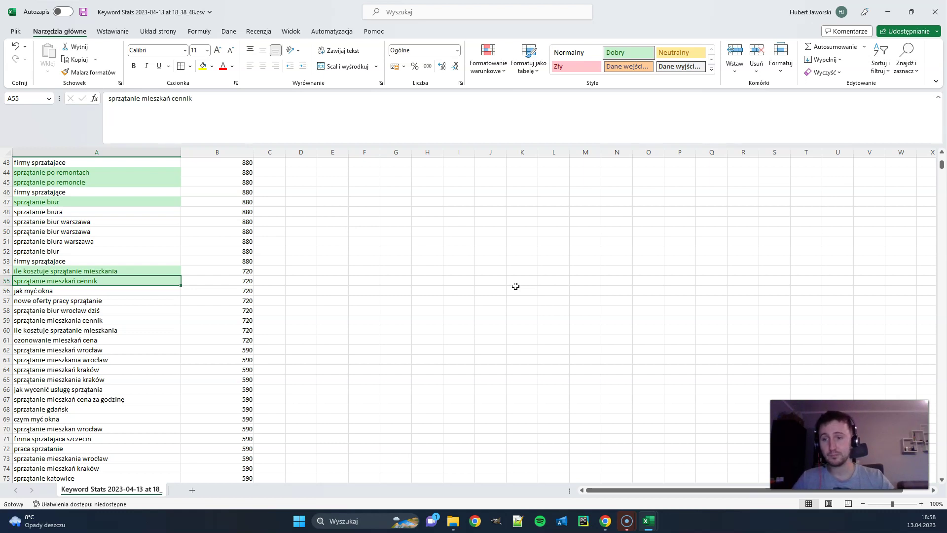
# - Apply the Zły style to "jak myć okna" in A56, highlight its word "jak", and leave the text unedited
pyautogui.click(57, 298)
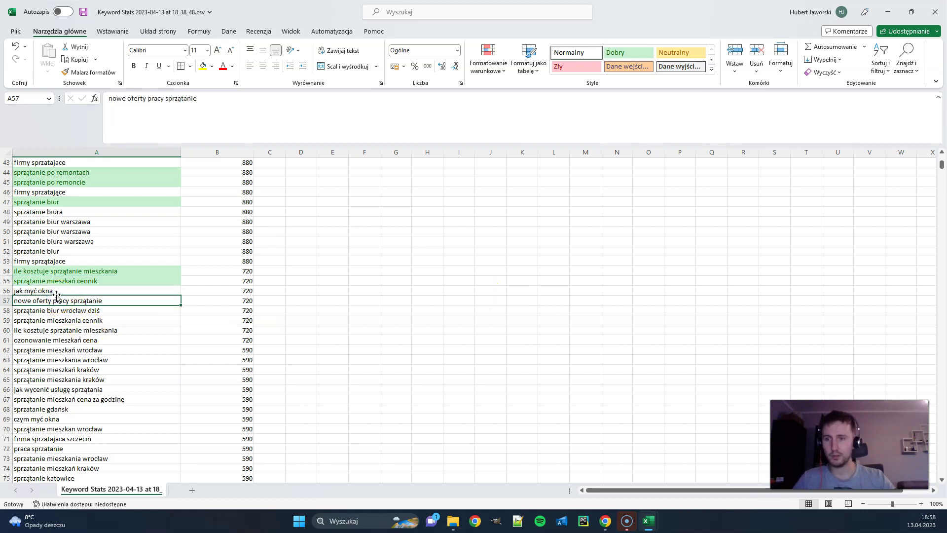
pyautogui.click(94, 291)
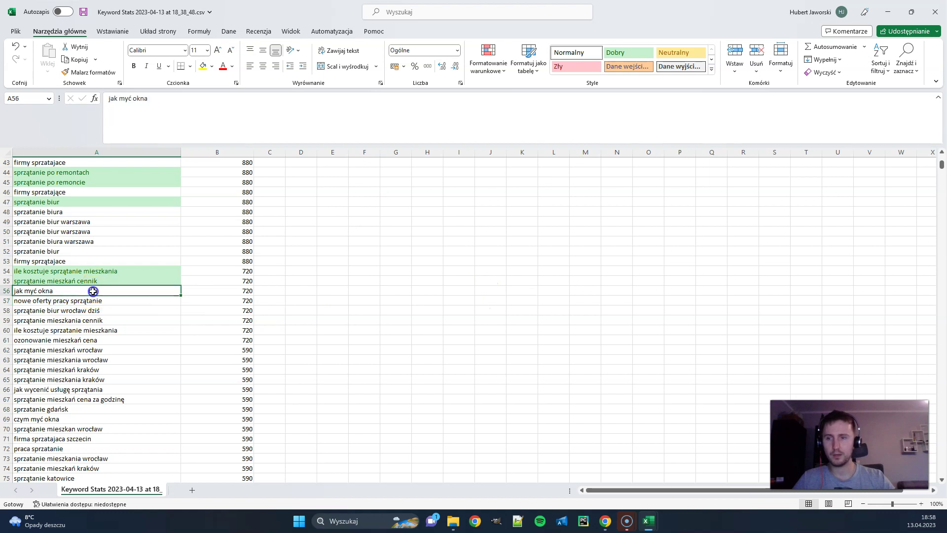
pyautogui.click(587, 75)
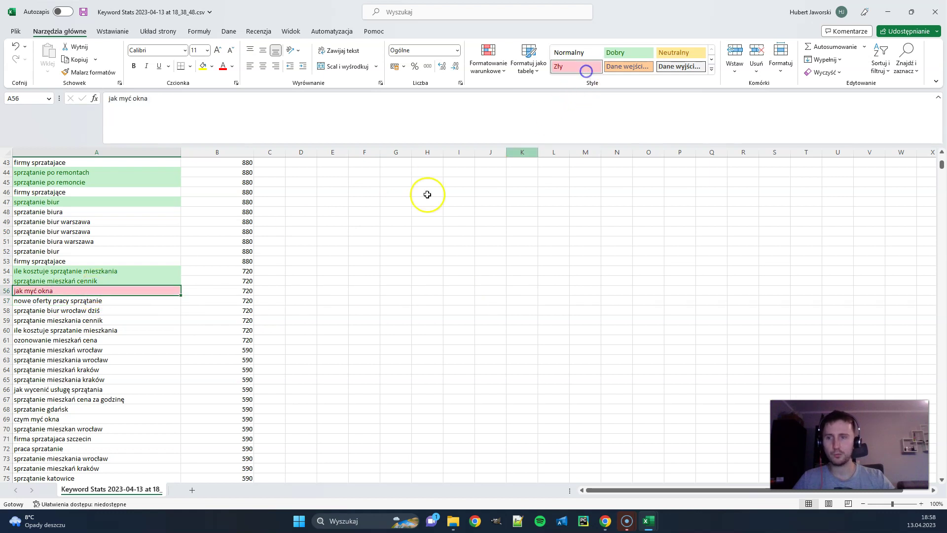
pyautogui.doubleClick(115, 102)
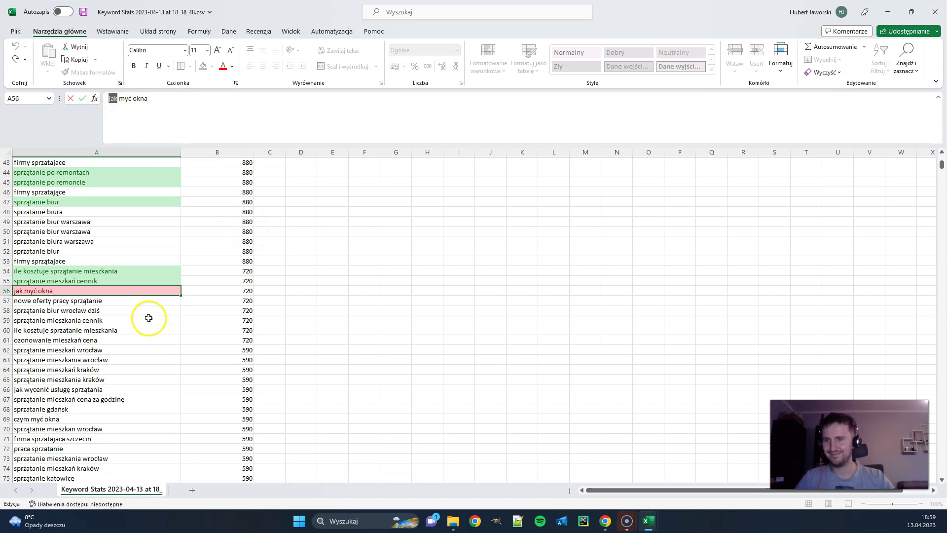
pyautogui.click(115, 301)
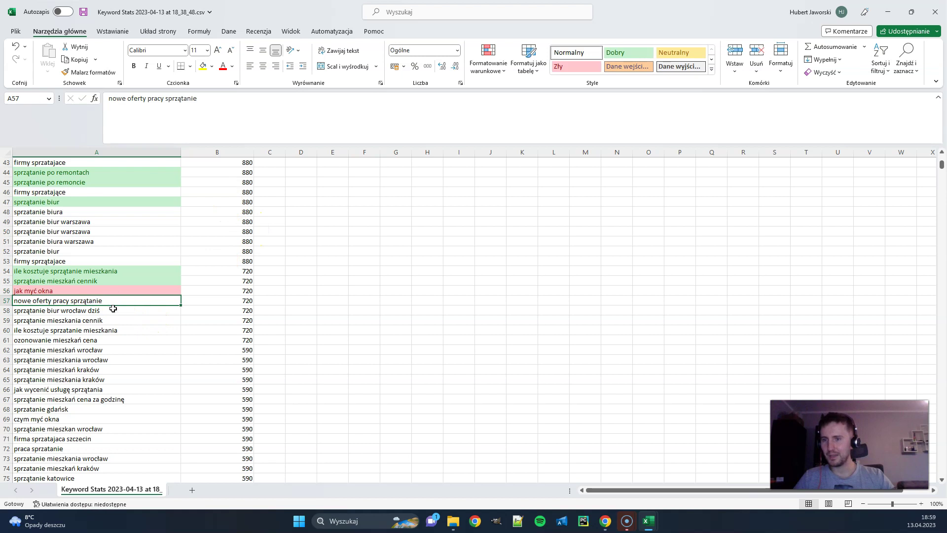
# - Check the search volume beside "sprzątanie biur wrocław dziś" and apply the Neutralny style to that keyword in A58
pyautogui.click(111, 311)
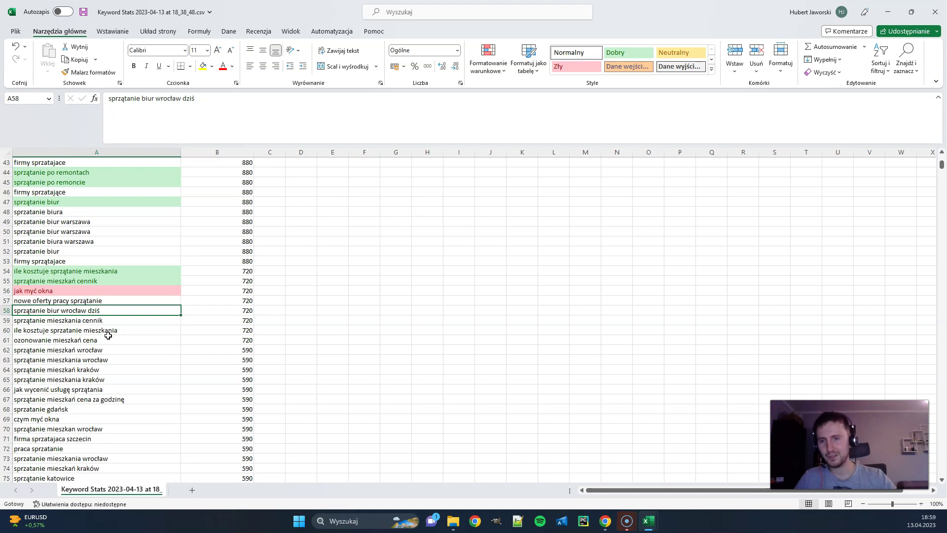
pyautogui.click(213, 311)
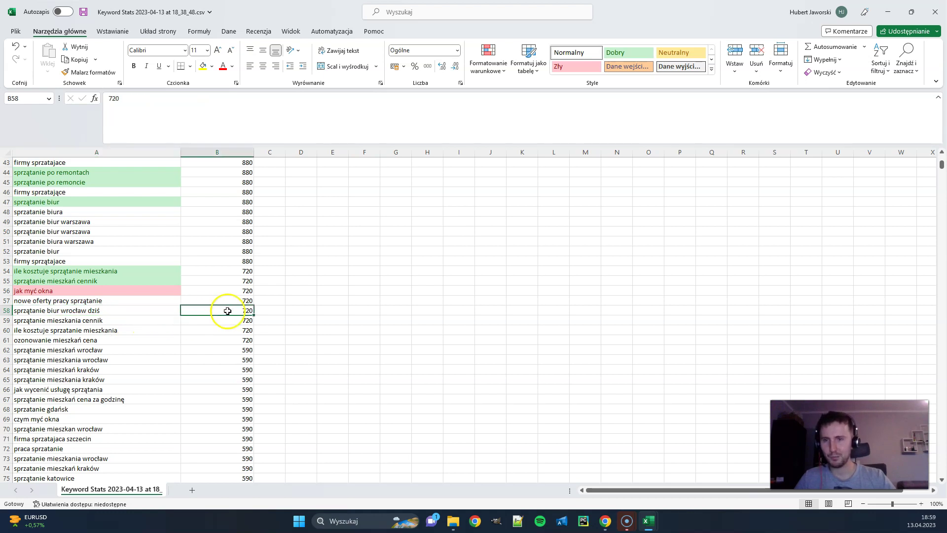
pyautogui.click(235, 280)
pyautogui.click(148, 320)
pyautogui.click(137, 311)
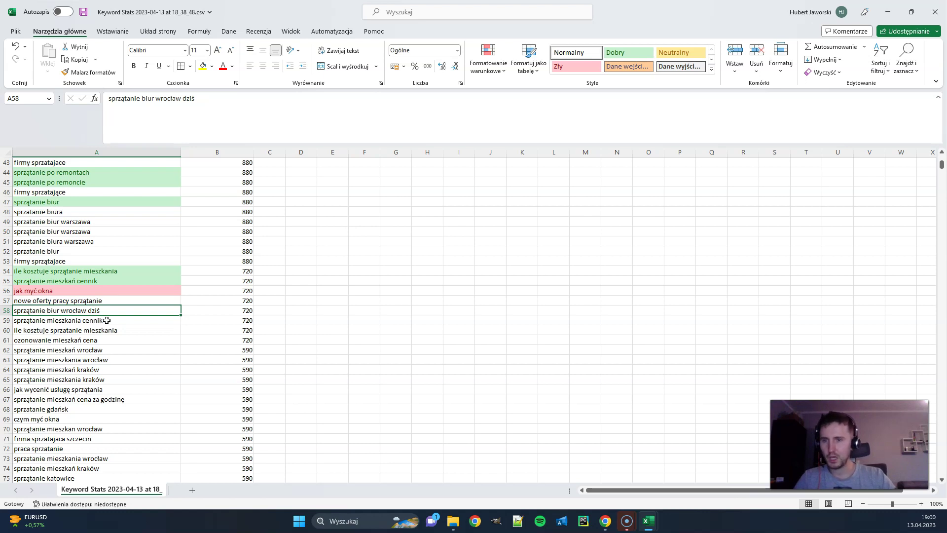
pyautogui.click(685, 50)
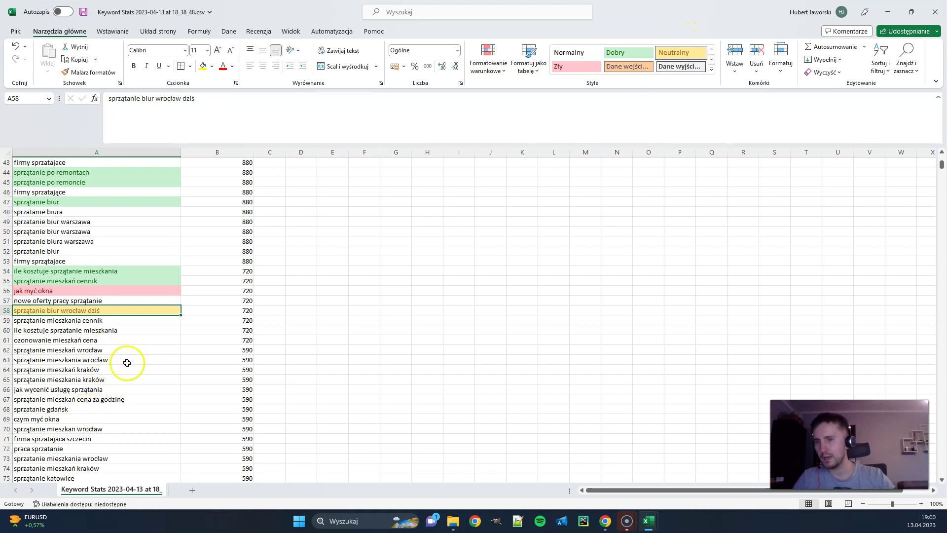
# - Go through the keywords from A60 down and apply the Zły style to "jak wycenić usługę sprzątania" in A66
pyautogui.click(134, 329)
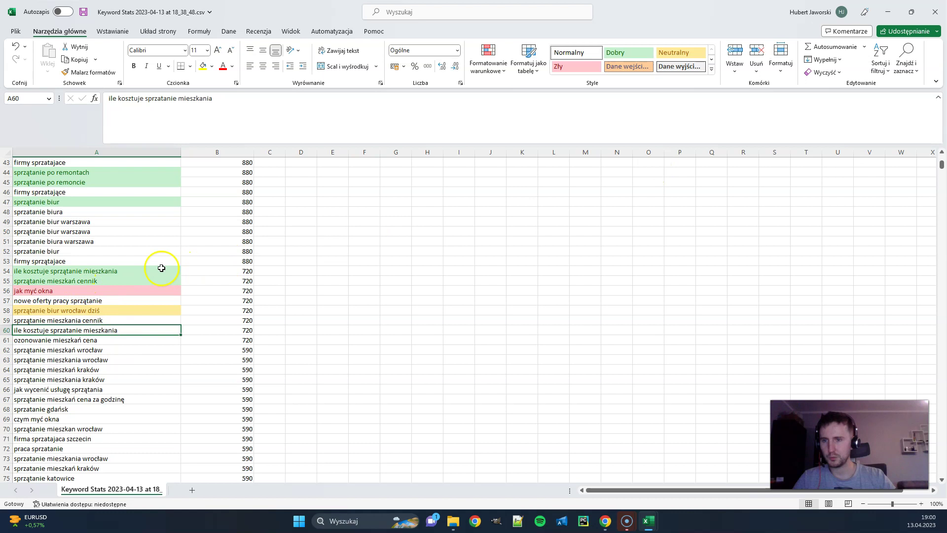
pyautogui.click(114, 340)
pyautogui.click(110, 351)
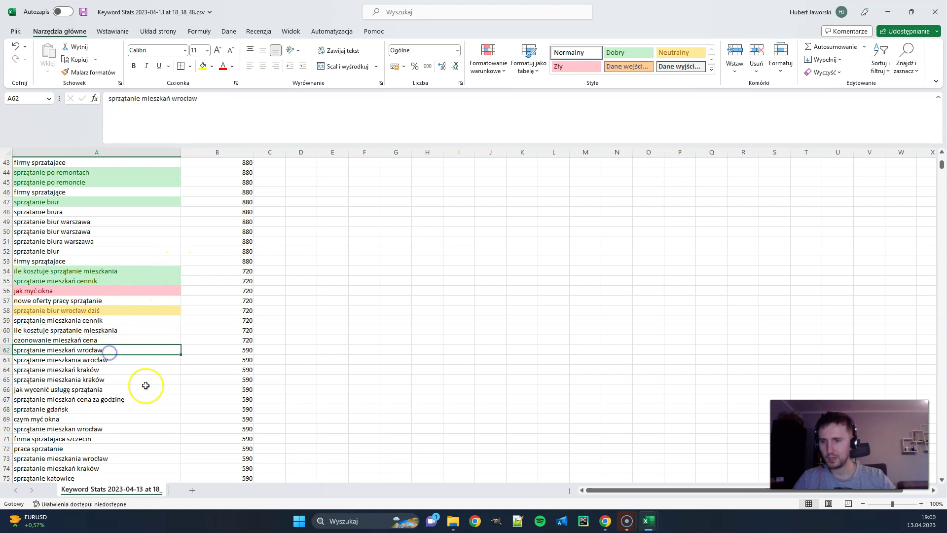
pyautogui.press('Down')
pyautogui.press('Down')
pyautogui.press('Down')
pyautogui.press('Down')
pyautogui.press('Down')
pyautogui.press('Up')
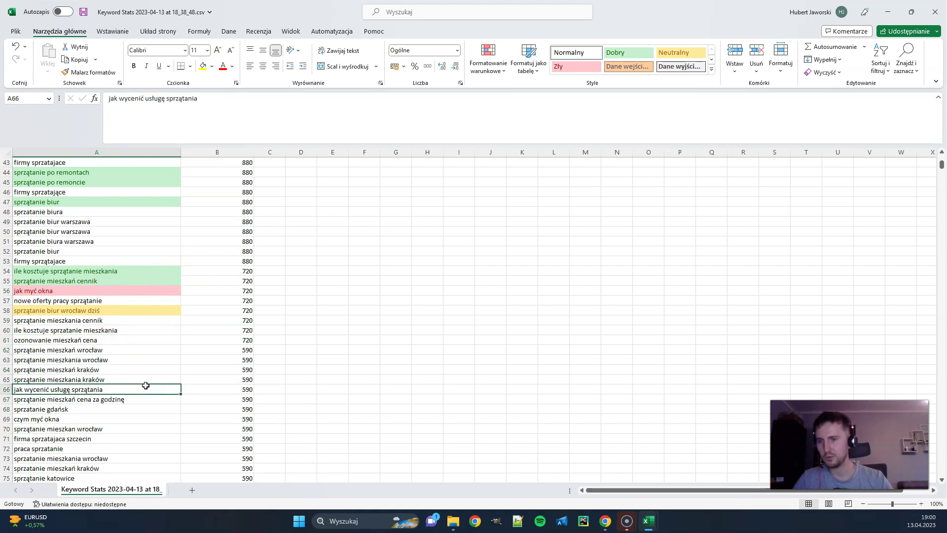
pyautogui.click(558, 64)
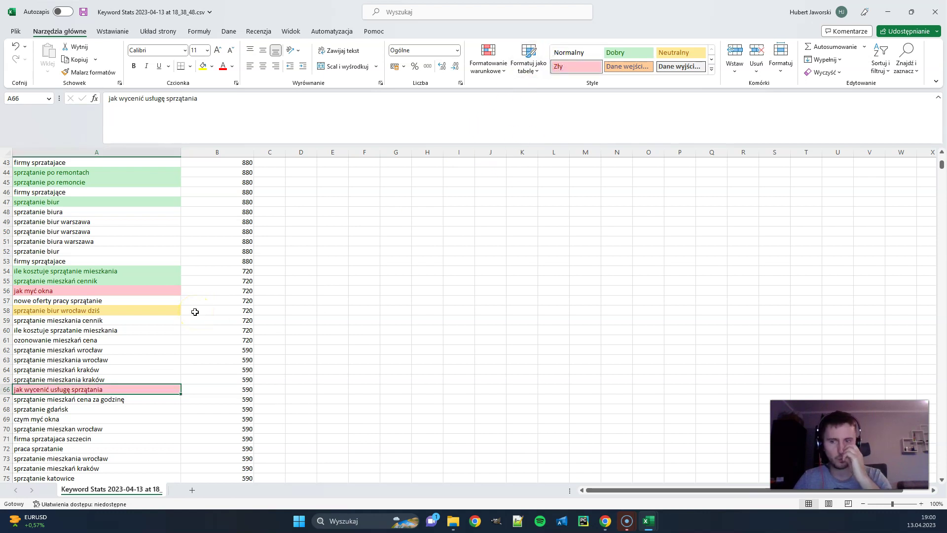
# - Apply the Dobry style to "sprzątanie mieszkań cena za godzinę" in A67 and the Zły style to "czym myć okna" in A69
pyautogui.scroll(-6, 144, 353)
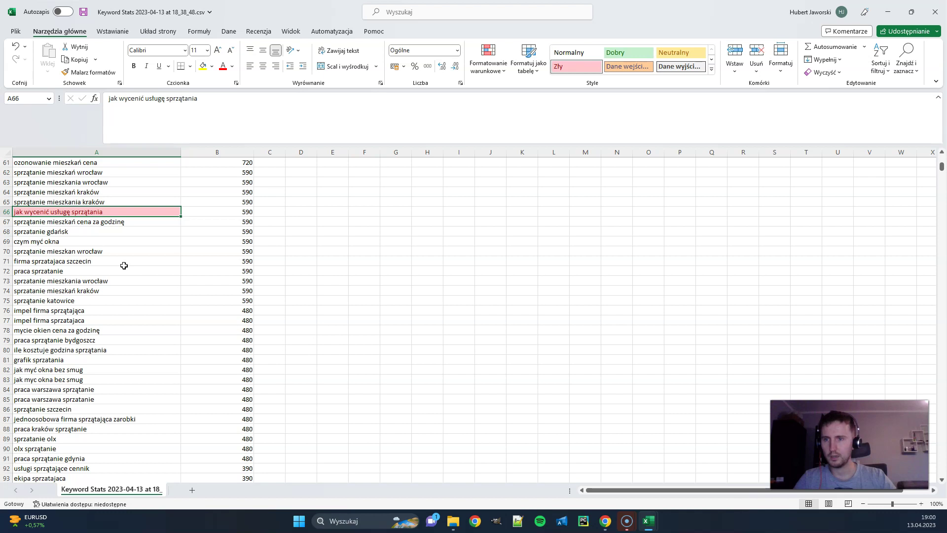
pyautogui.click(127, 223)
pyautogui.click(627, 66)
pyautogui.click(641, 53)
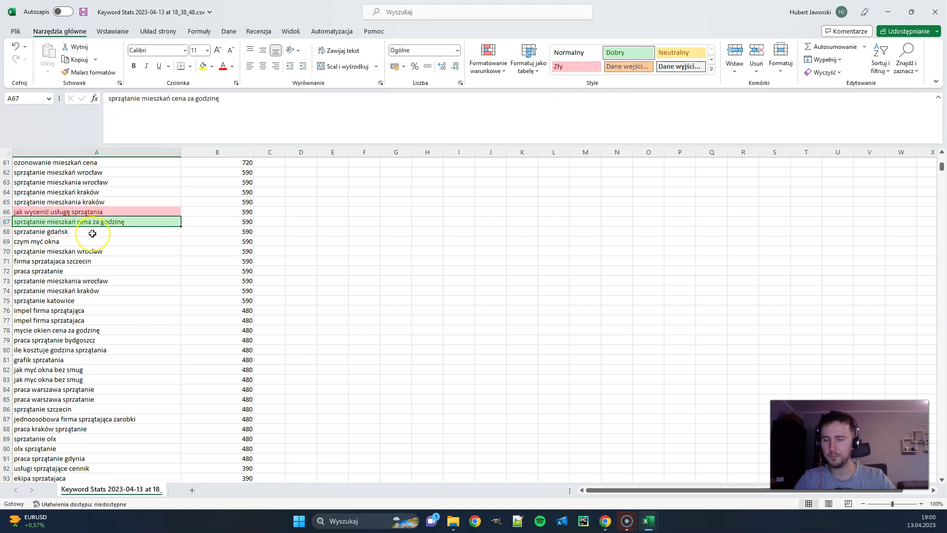
pyautogui.click(91, 242)
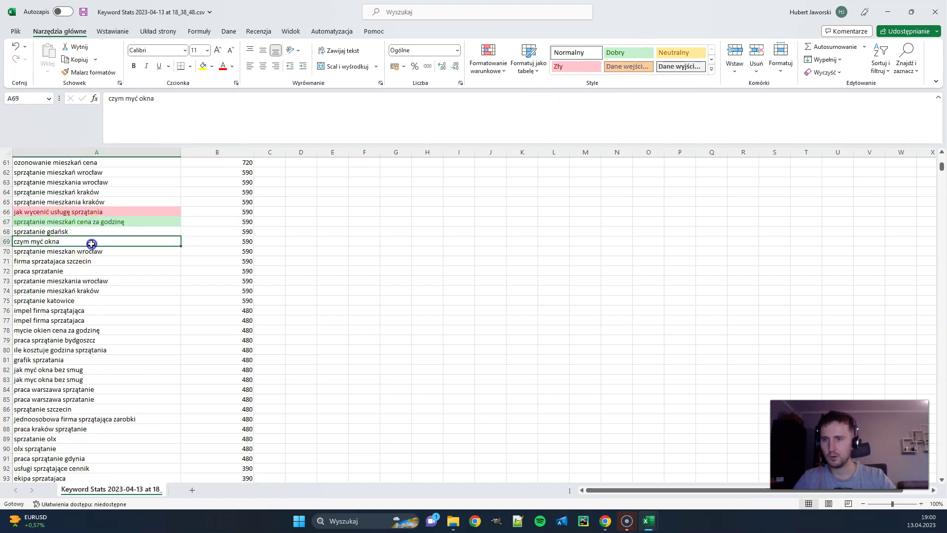
pyautogui.click(586, 67)
# - Apply the Neutralny style to "impel firma sprzątająca" in A76 and the Zły style to "grafik sprzatania" in A81
pyautogui.scroll(1, 202, 246)
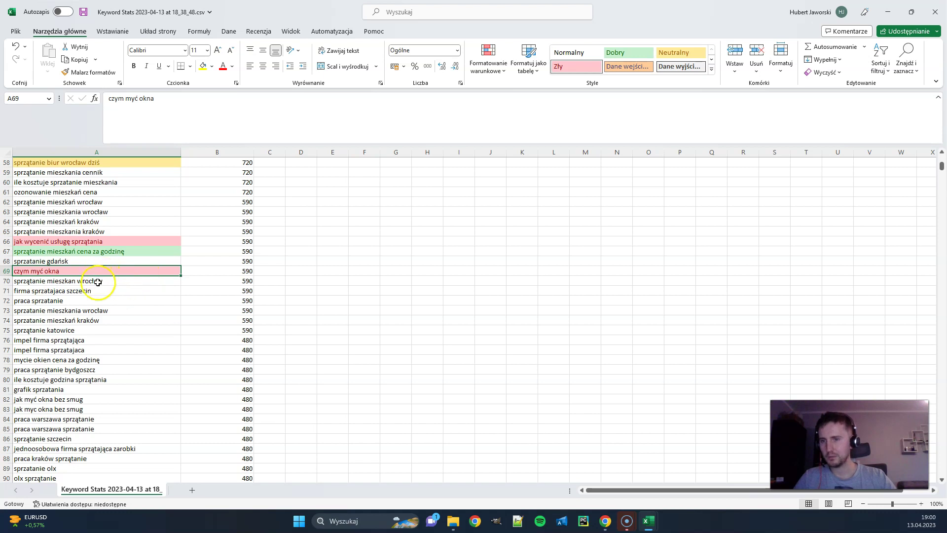
pyautogui.click(93, 339)
pyautogui.click(673, 53)
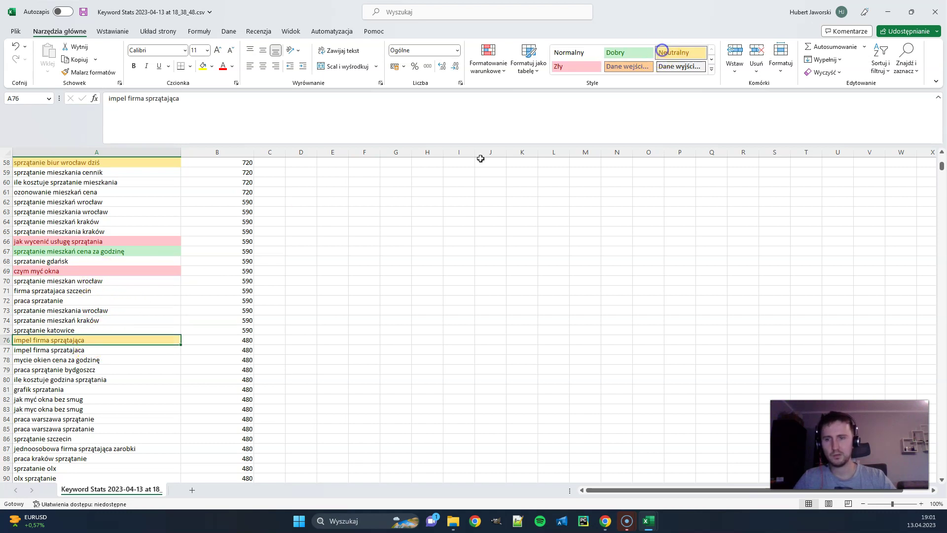
pyautogui.scroll(-3, 109, 298)
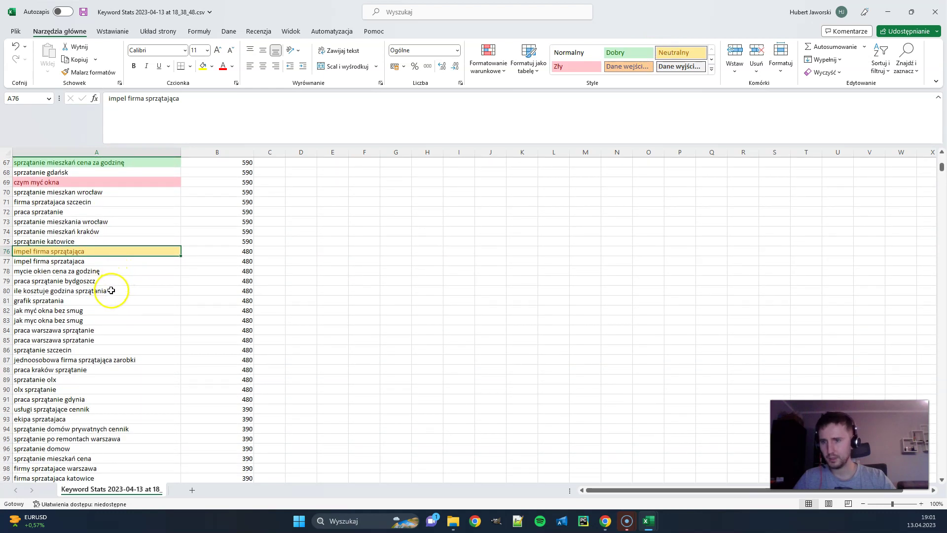
pyautogui.click(105, 303)
pyautogui.click(582, 67)
# - Apply the Zły style to "jednoosobowa firma sprzątająca zarobki" in A87, leaving "jak myć okna bez smug" in A82 unmarked
pyautogui.scroll(-1, 153, 322)
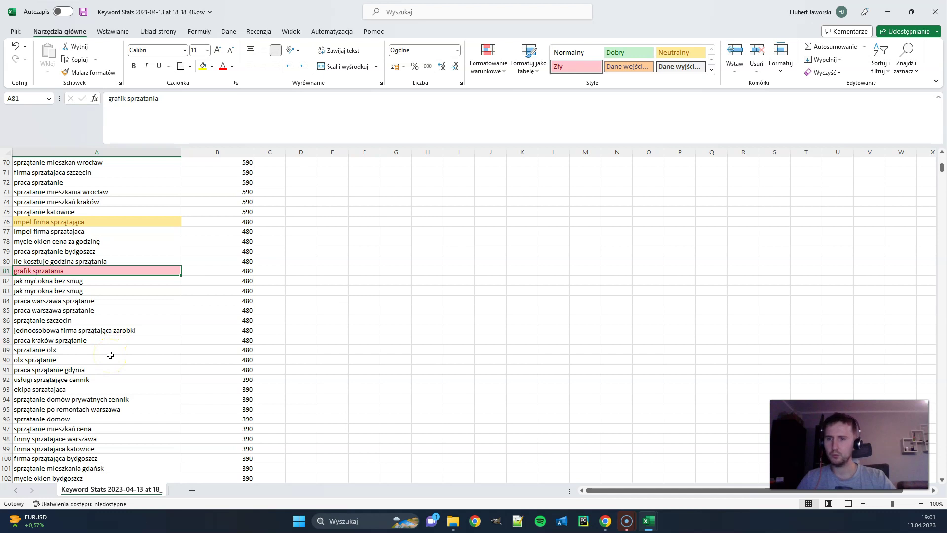
pyautogui.click(91, 284)
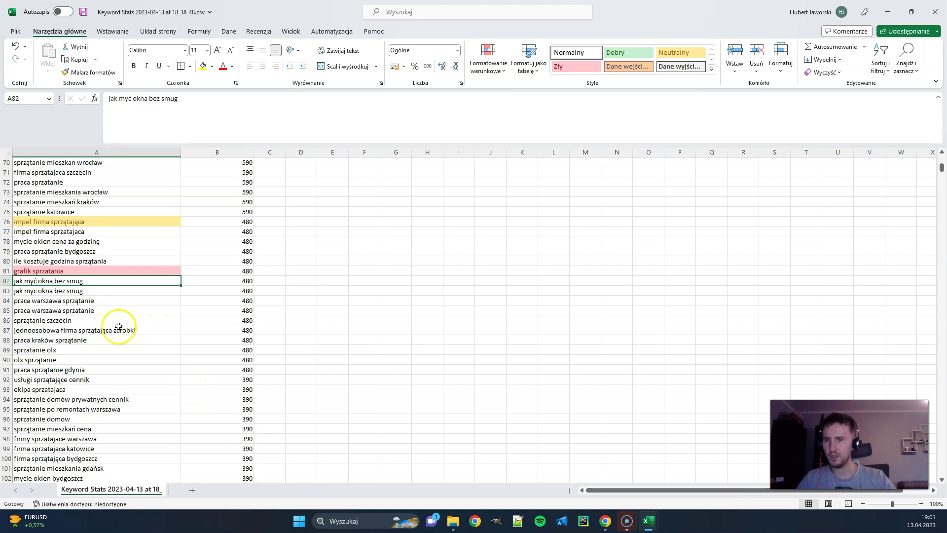
pyautogui.click(141, 330)
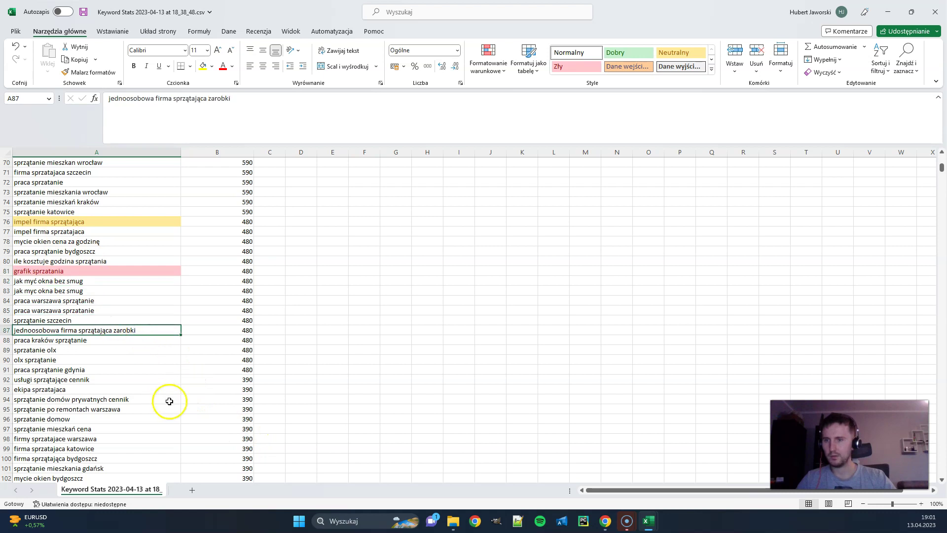
pyautogui.click(572, 65)
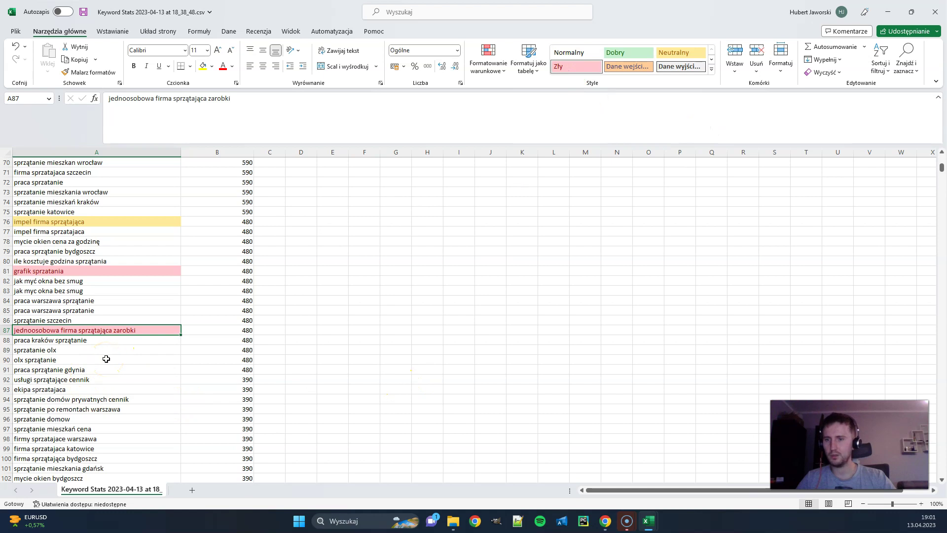
# - Apply the Neutralny style to "sprzatanie olx" in A89 and the Dobry style to "ekipa sprzatajaca" in A93
pyautogui.scroll(-3, 110, 345)
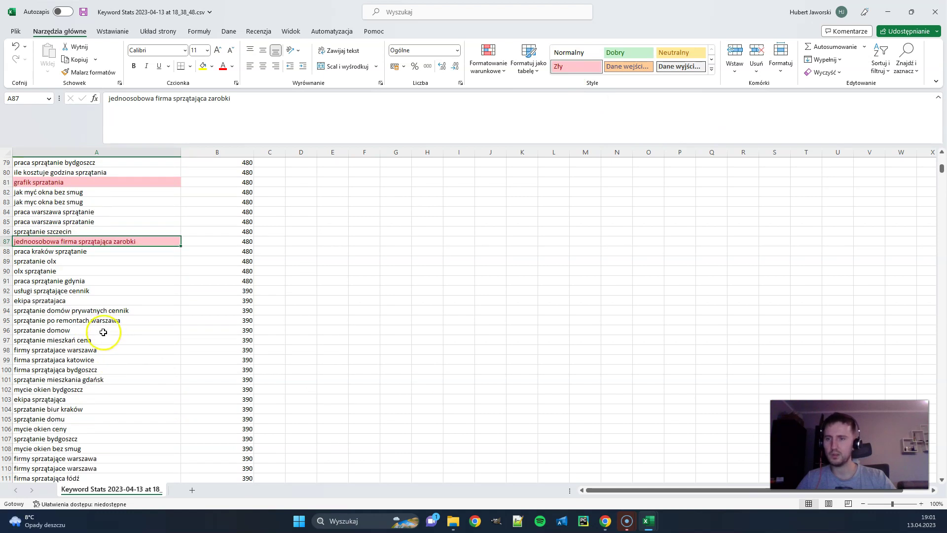
pyautogui.click(84, 262)
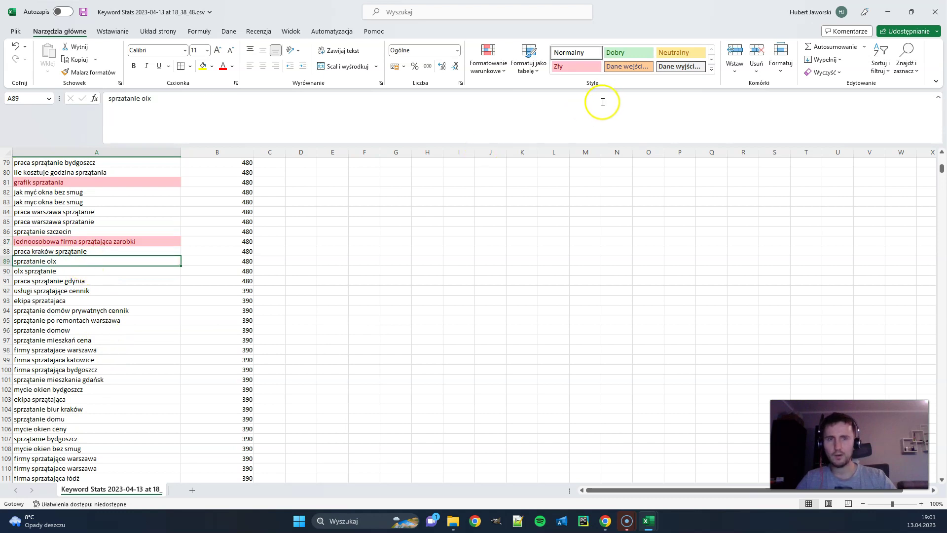
pyautogui.click(664, 53)
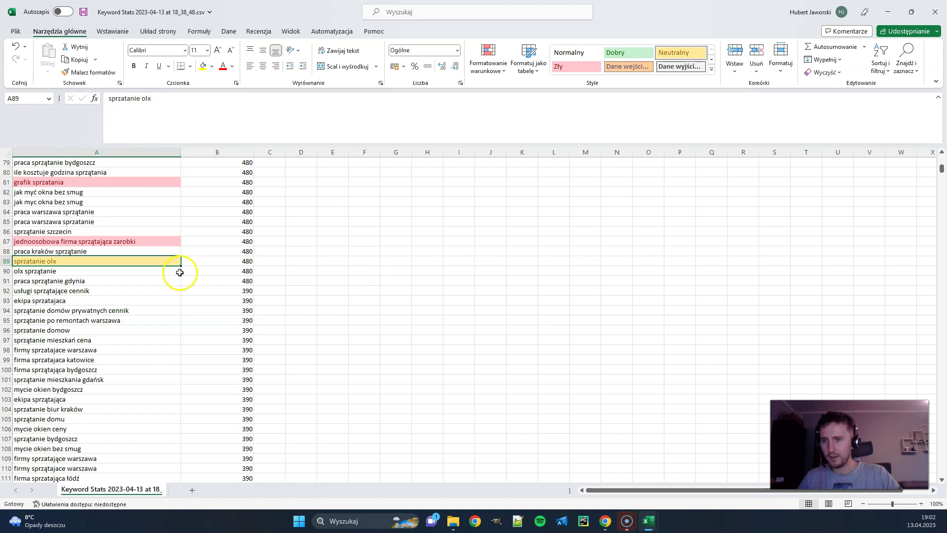
pyautogui.click(109, 301)
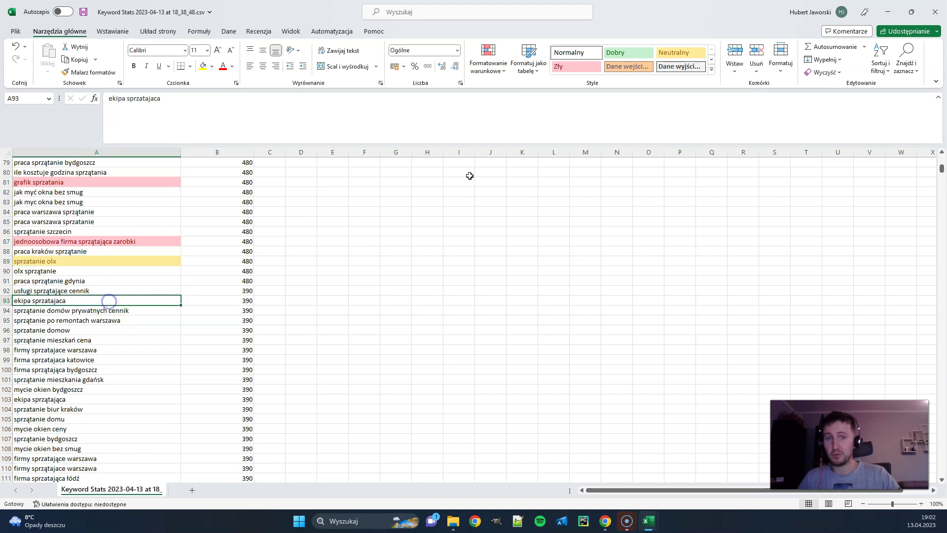
pyautogui.click(640, 53)
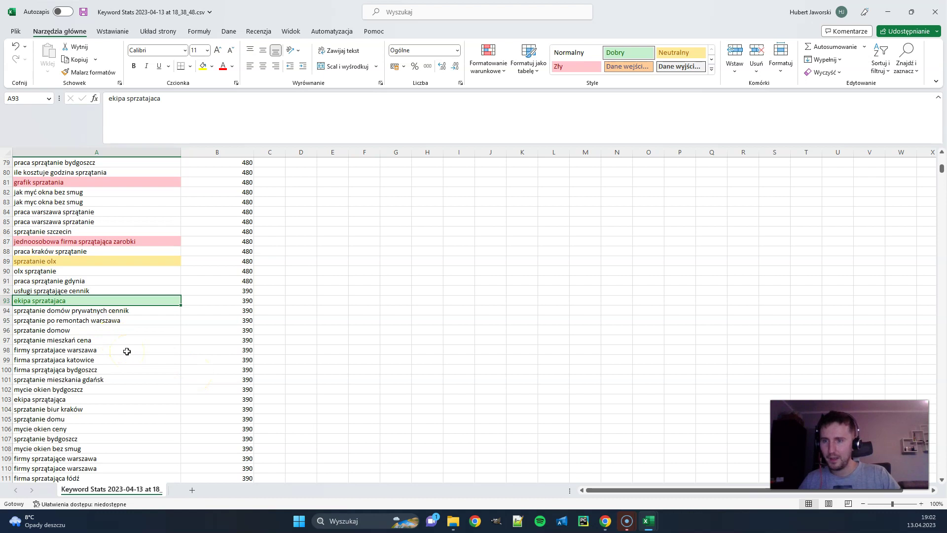
# - Check the keywords marked so far and apply the Dobry style to "sprzatanie domow" in A96
pyautogui.click(131, 311)
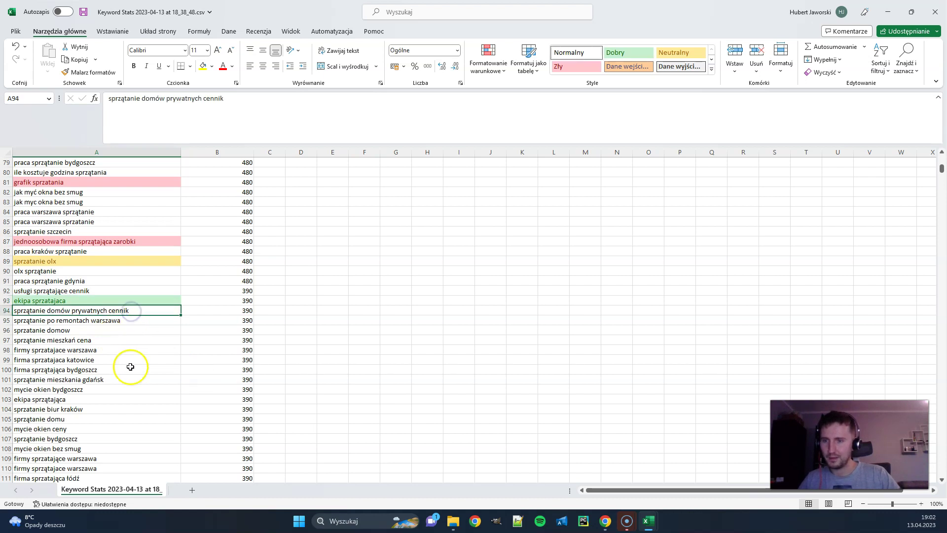
pyautogui.click(96, 330)
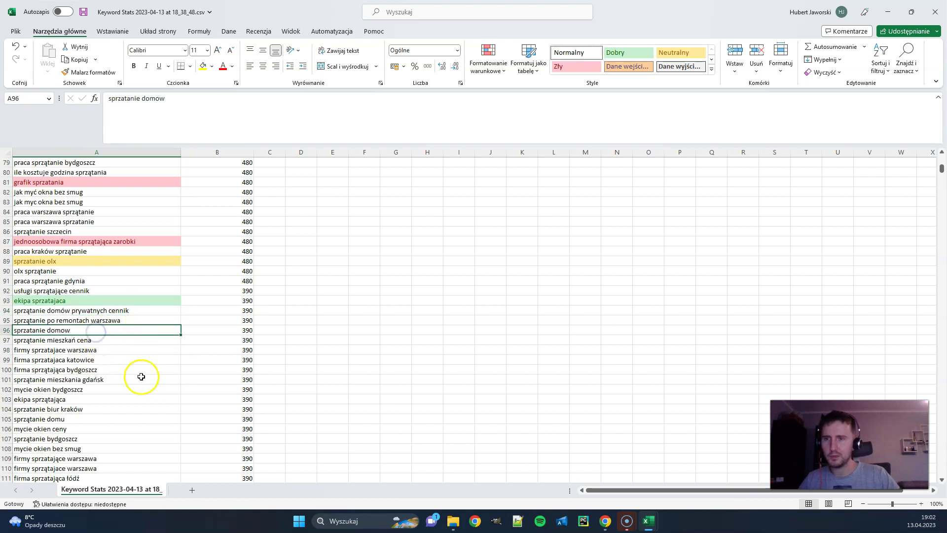
pyautogui.scroll(9, 141, 377)
pyautogui.scroll(-5, 141, 377)
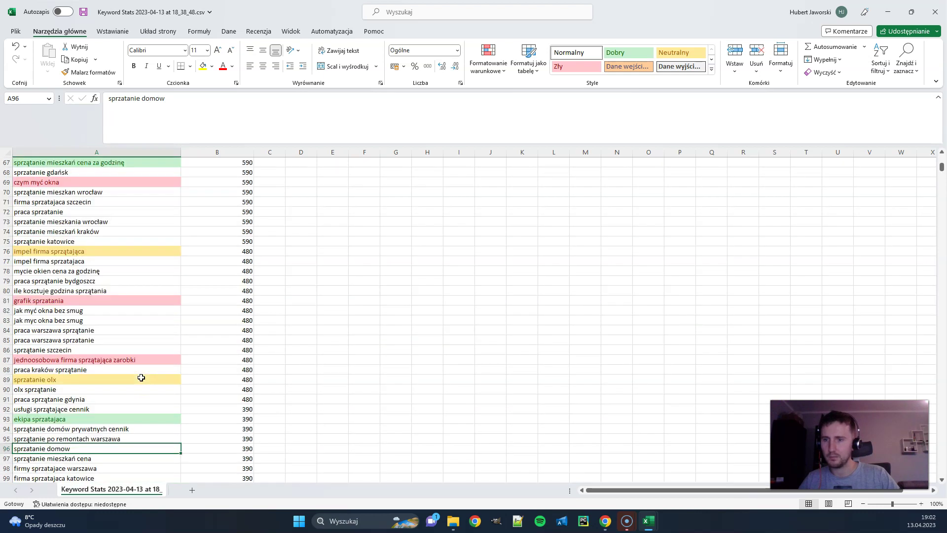
pyautogui.scroll(-6, 141, 377)
pyautogui.click(635, 53)
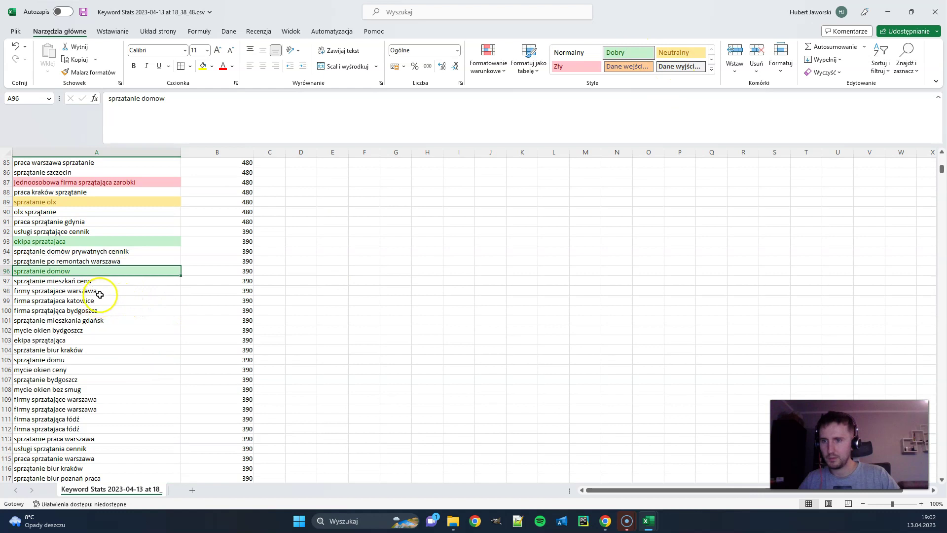
# - Apply the Dobry style to "mycie okien bydgoszcz" in A102 and the Zły style to "mycie okien bez smug" in A108
pyautogui.click(100, 335)
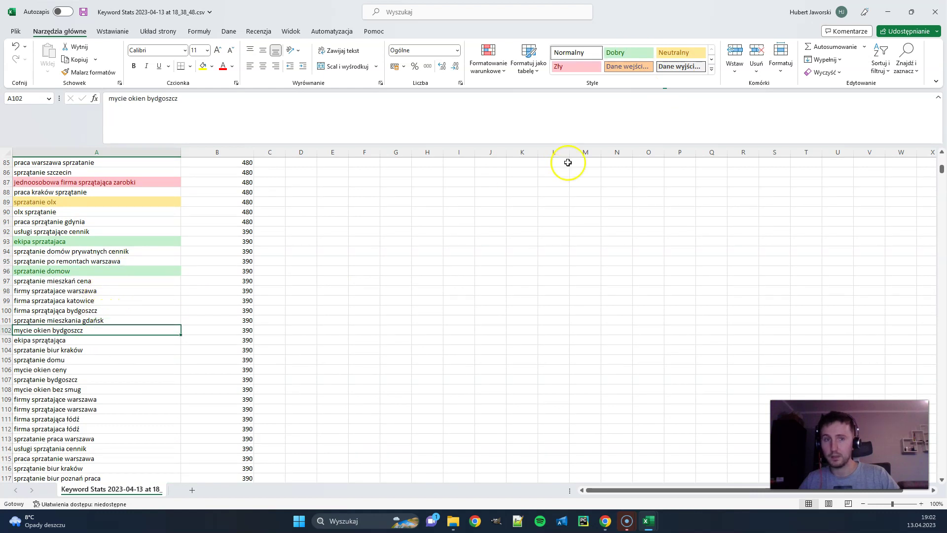
pyautogui.click(621, 52)
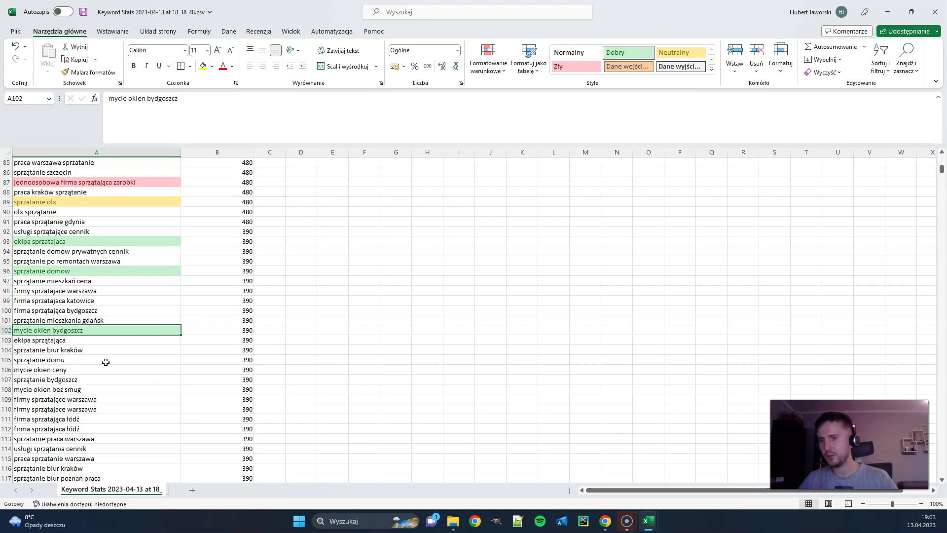
pyautogui.click(96, 333)
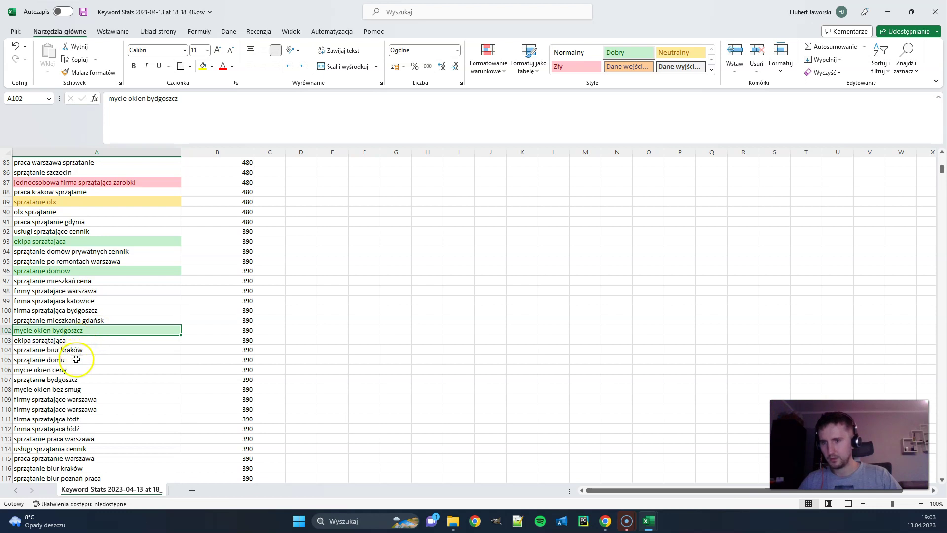
pyautogui.click(101, 389)
pyautogui.scroll(-4, 104, 391)
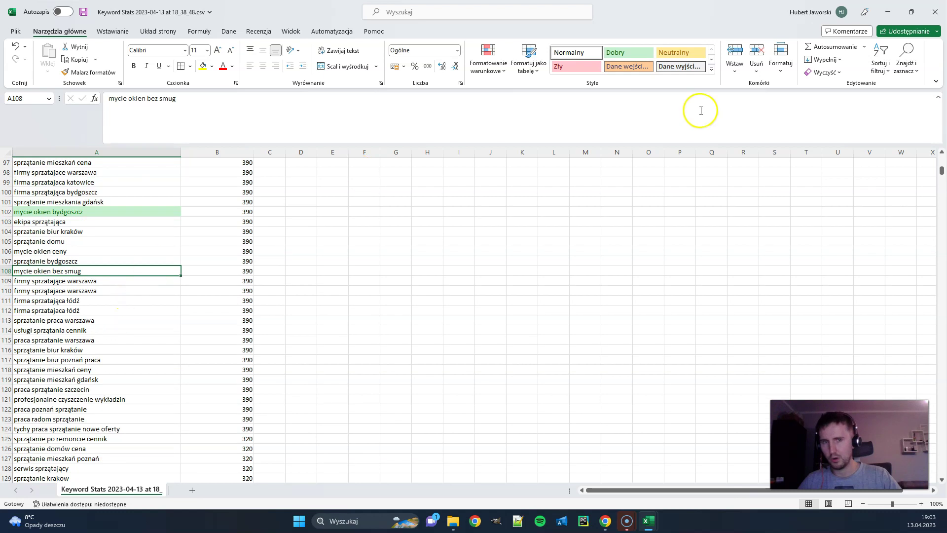
pyautogui.click(587, 67)
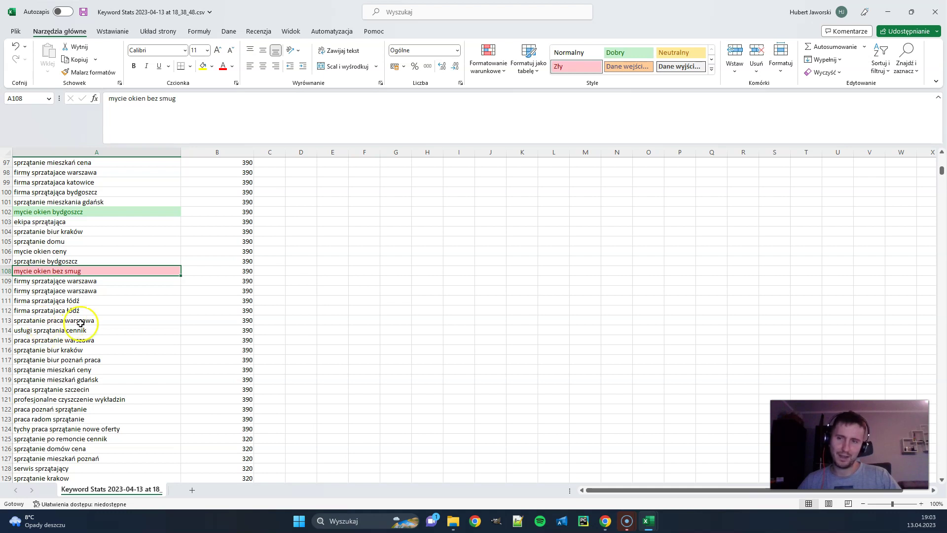
# - Review the remaining unmarked keywords and their search volumes below row 112
pyautogui.click(106, 308)
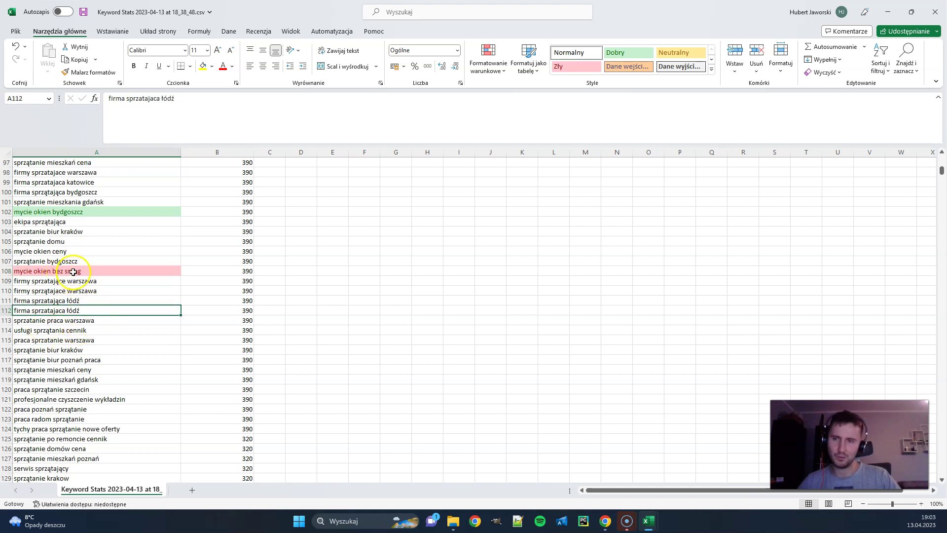
pyautogui.scroll(-2, 122, 324)
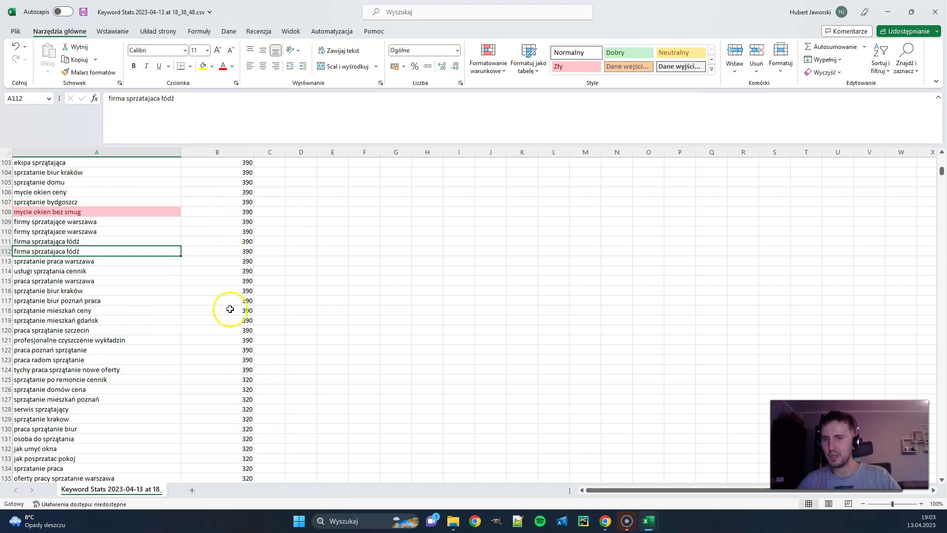
pyautogui.click(233, 249)
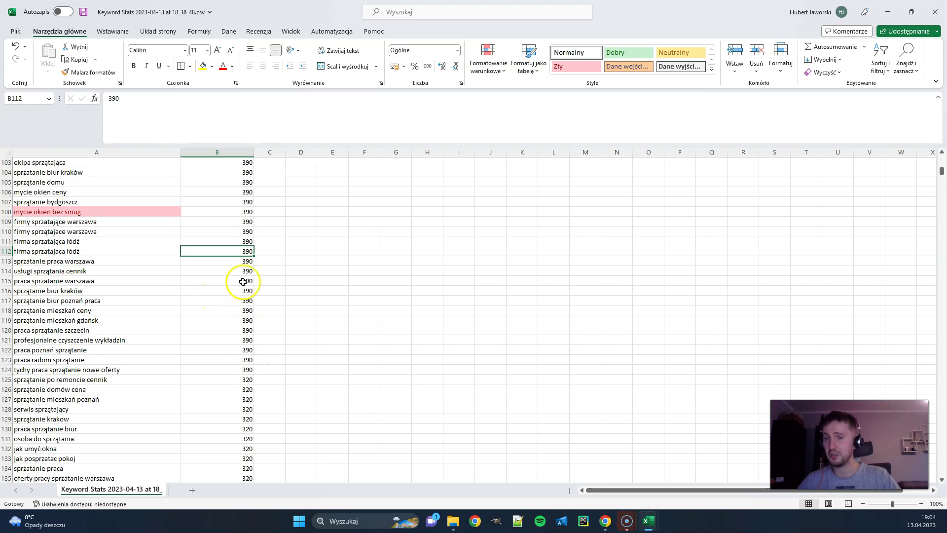
pyautogui.scroll(-13, 236, 286)
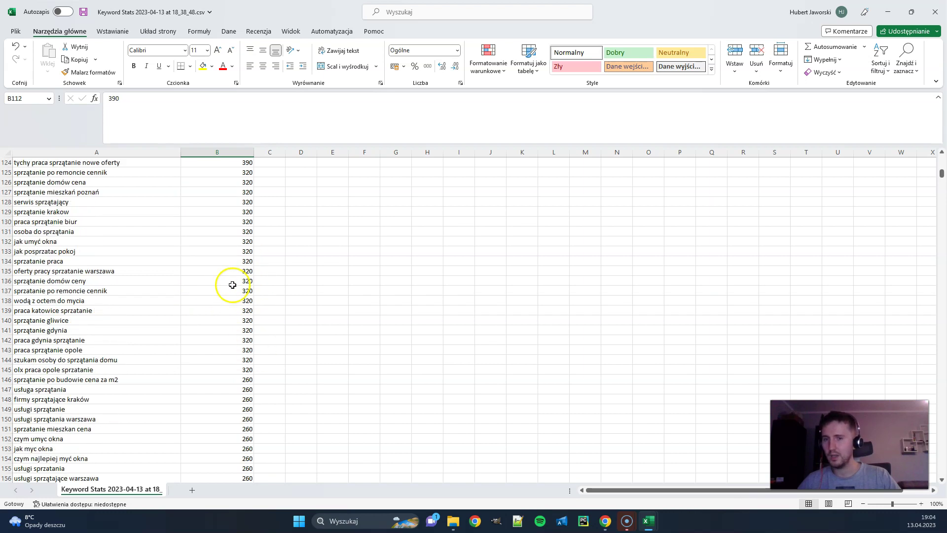
pyautogui.scroll(-20, 238, 300)
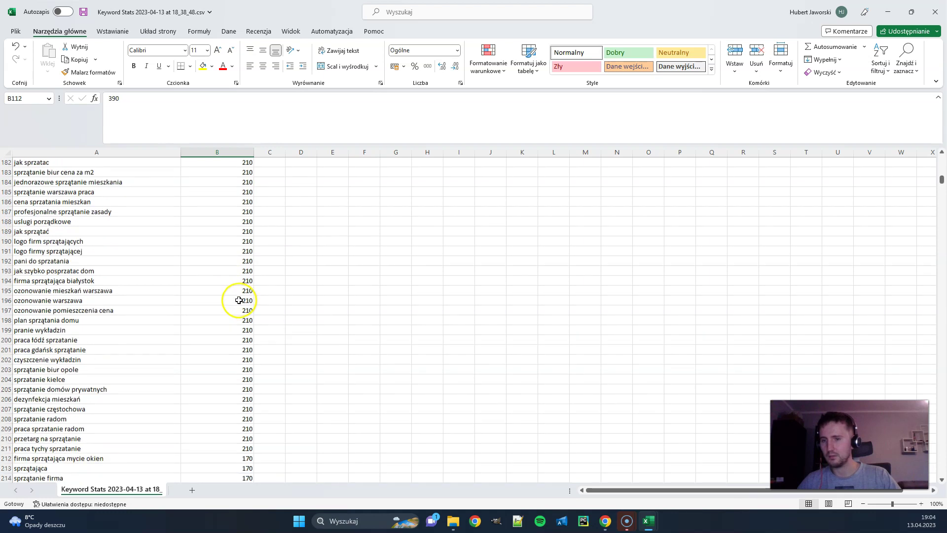
pyautogui.scroll(-10, 238, 308)
pyautogui.scroll(18, 233, 298)
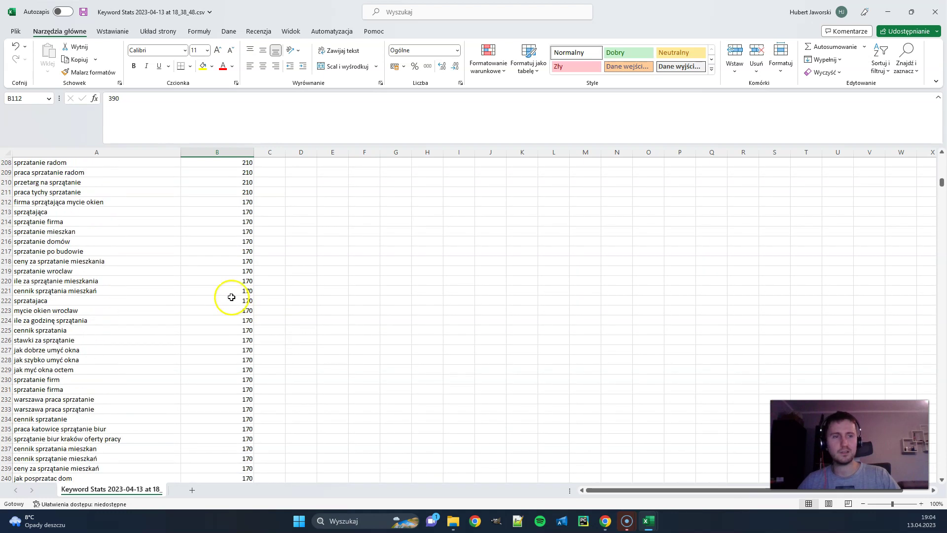
pyautogui.scroll(16, 232, 288)
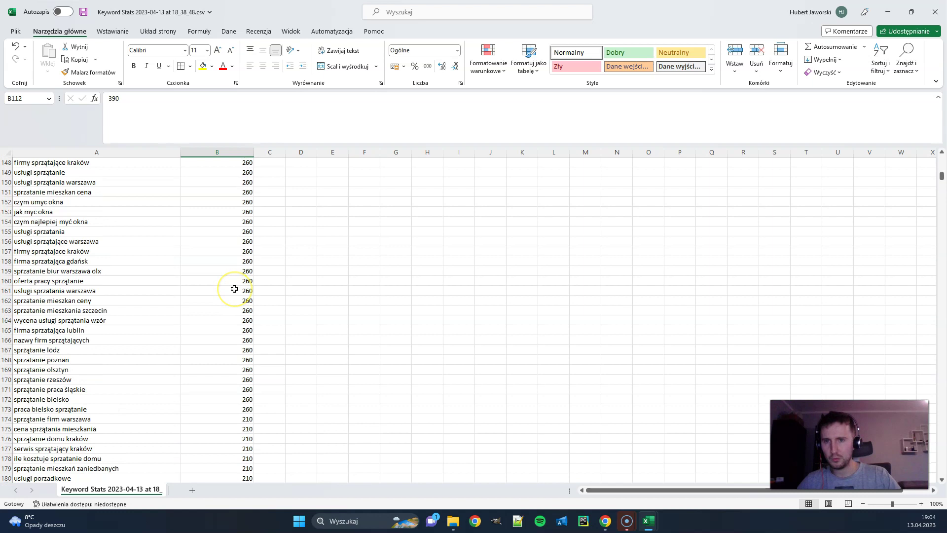
# - Apply the Zły style to "profesjonalne czyszczenie wykładzin" in A121
pyautogui.scroll(12, 235, 289)
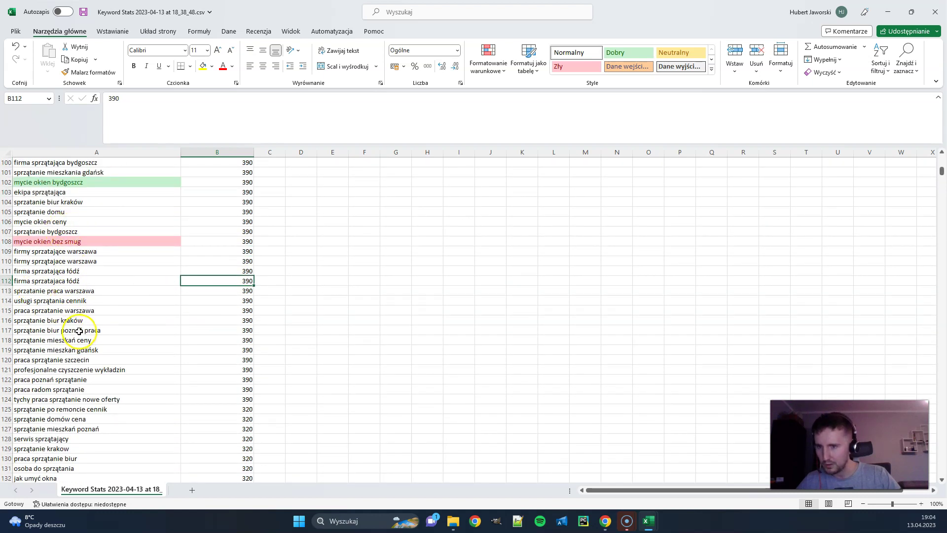
pyautogui.scroll(-1, 80, 331)
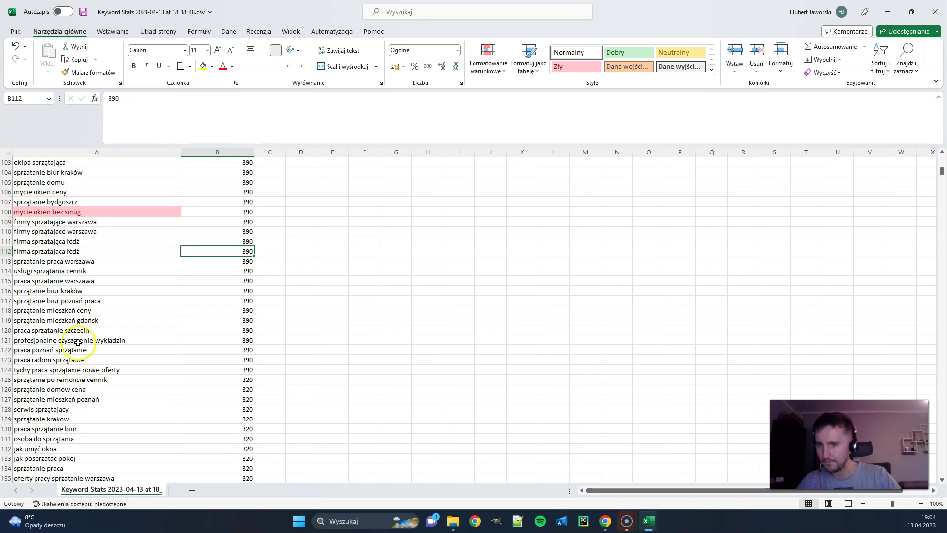
pyautogui.click(79, 339)
pyautogui.scroll(-1, 105, 369)
pyautogui.scroll(-1, 105, 369)
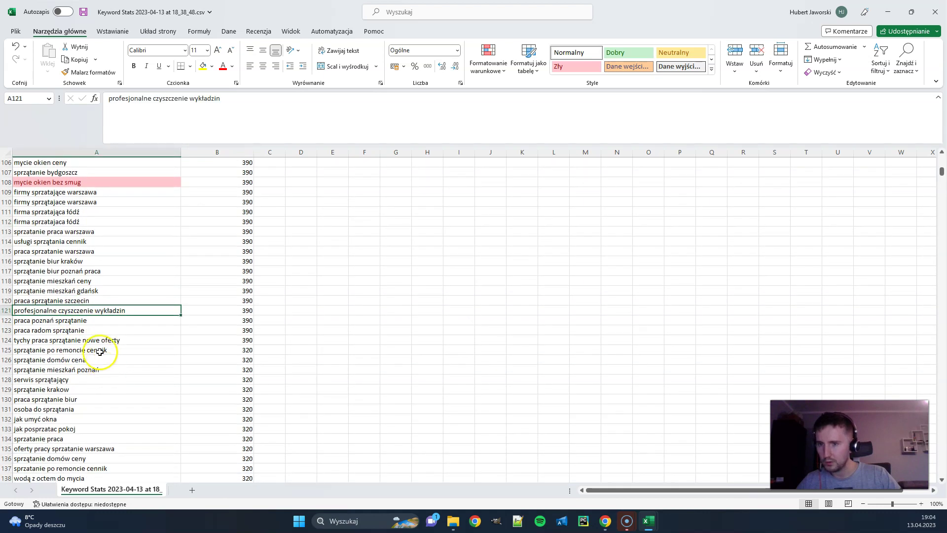
pyautogui.click(591, 72)
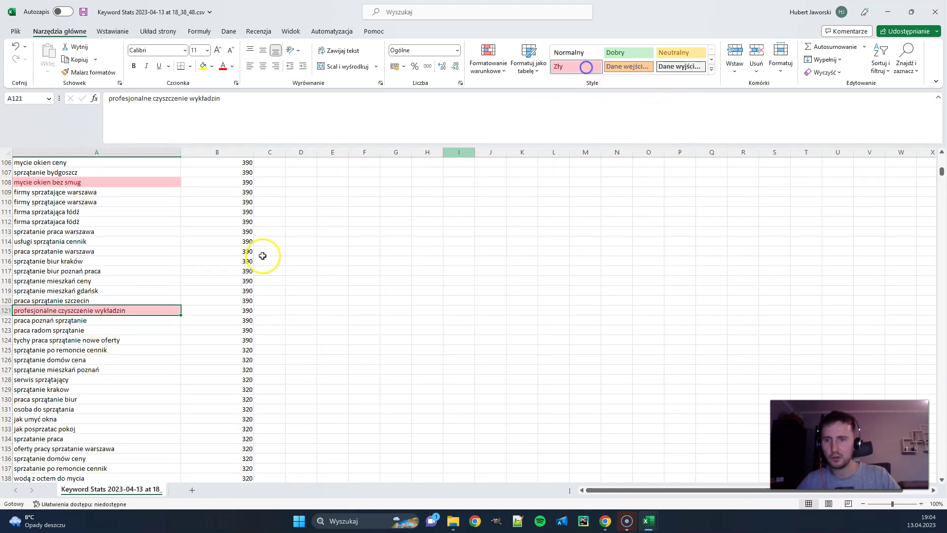
# - Apply the Neutralny style to "serwis sprzątający" in A128
pyautogui.click(141, 340)
pyautogui.scroll(-2, 137, 371)
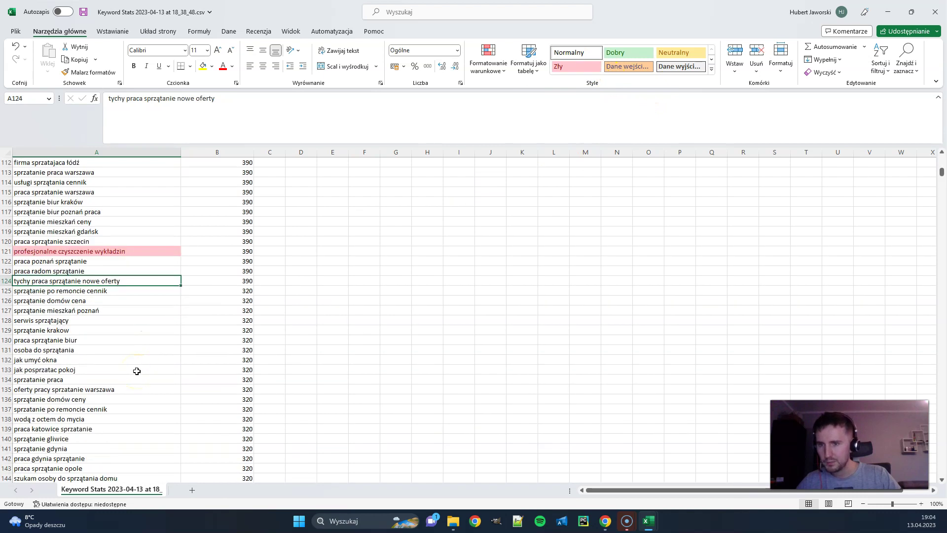
pyautogui.click(83, 321)
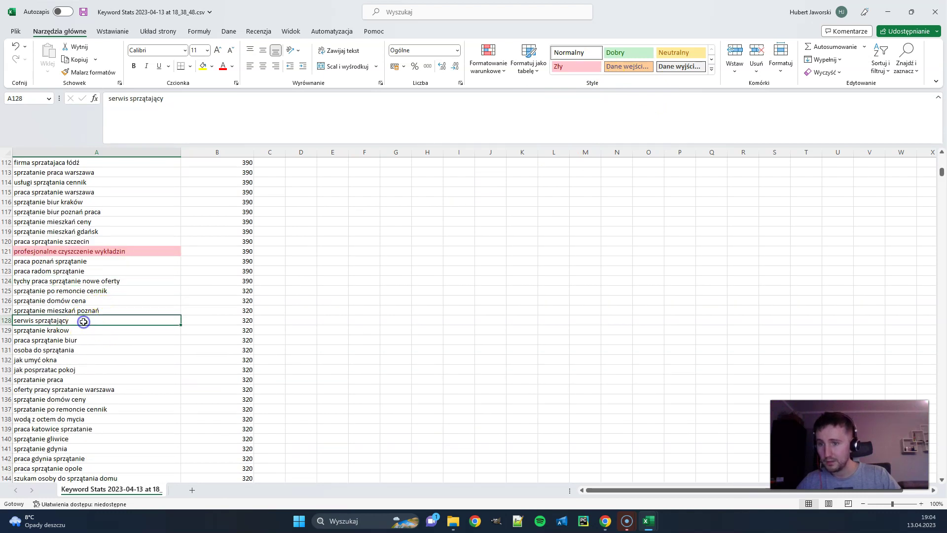
pyautogui.click(621, 52)
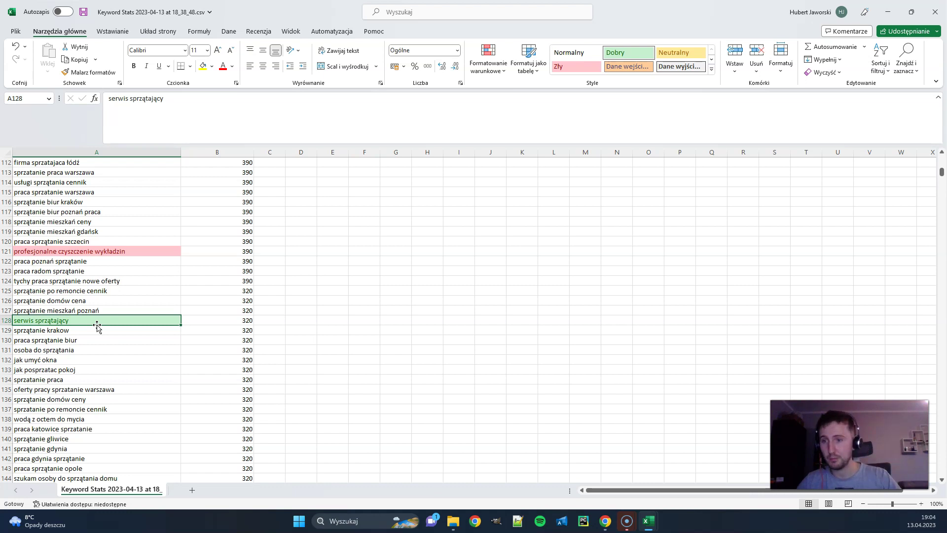
pyautogui.click(680, 53)
pyautogui.click(127, 340)
pyautogui.click(126, 327)
pyautogui.click(127, 321)
pyautogui.scroll(-2, 133, 345)
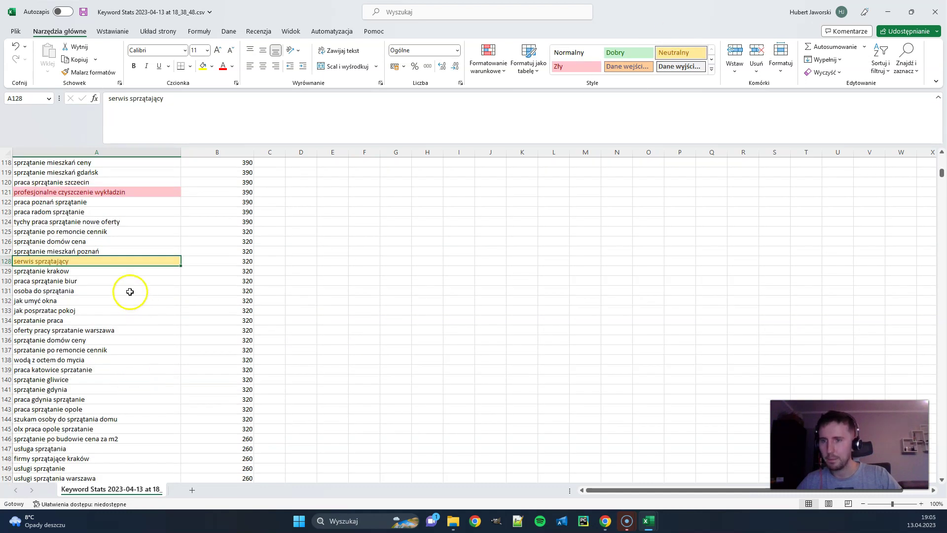
# - Try the Neutralny style on "osoba do sprzątania" in A131 and return the cell to the Normalny style
pyautogui.click(105, 292)
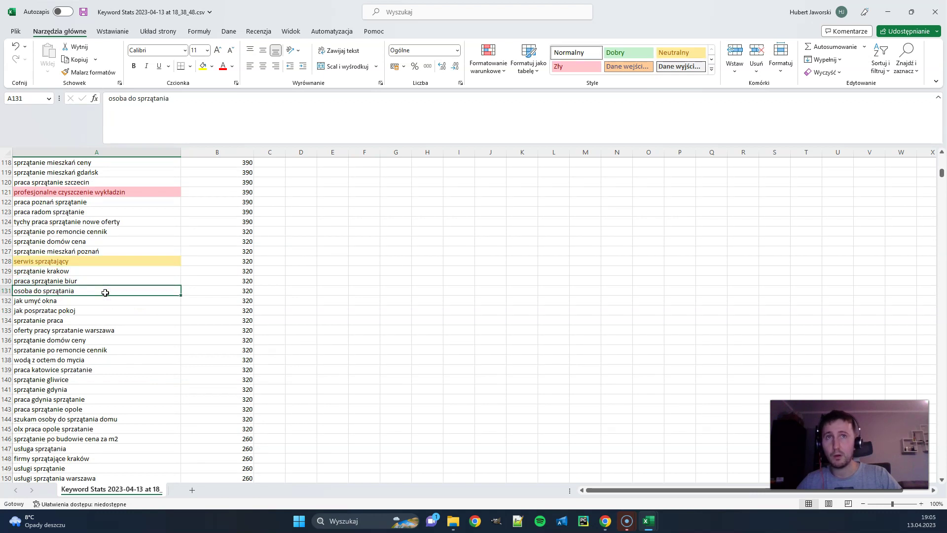
pyautogui.click(681, 53)
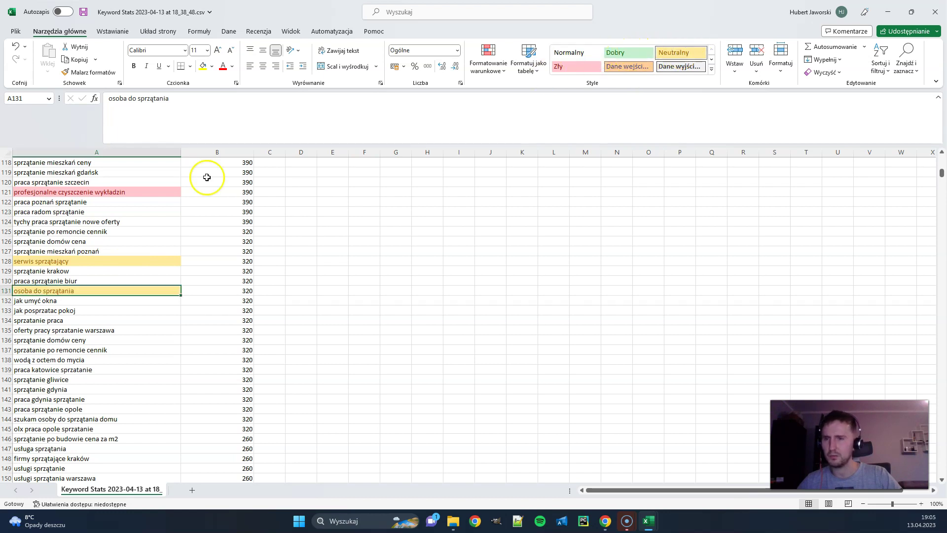
pyautogui.click(582, 53)
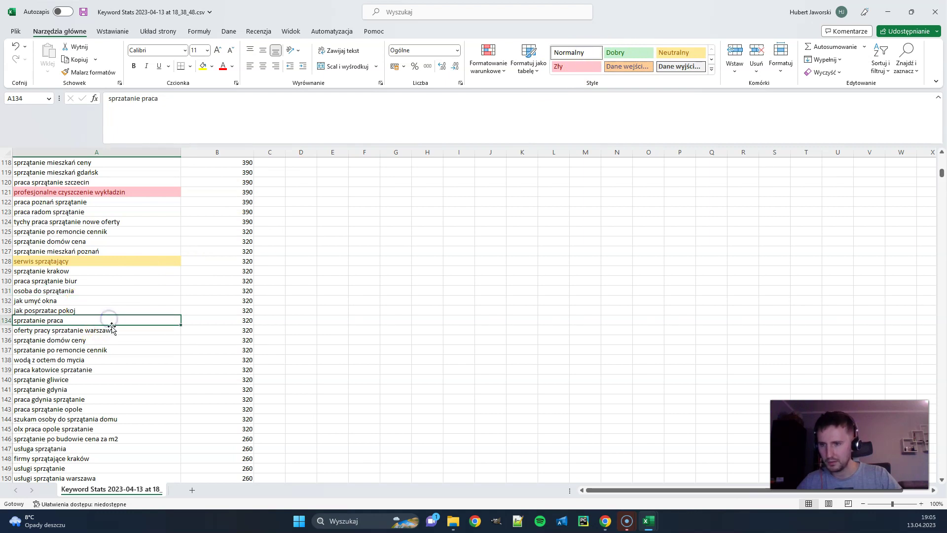
# - Apply the Dobry style to "sprzątanie mieszkań zaniedbanych" in A179
pyautogui.scroll(-4, 110, 316)
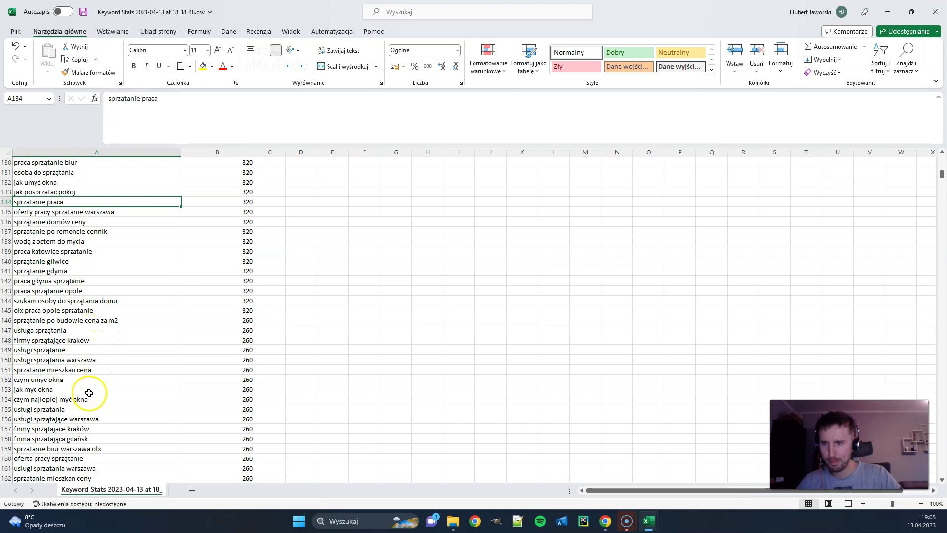
pyautogui.click(93, 428)
pyautogui.scroll(-5, 94, 426)
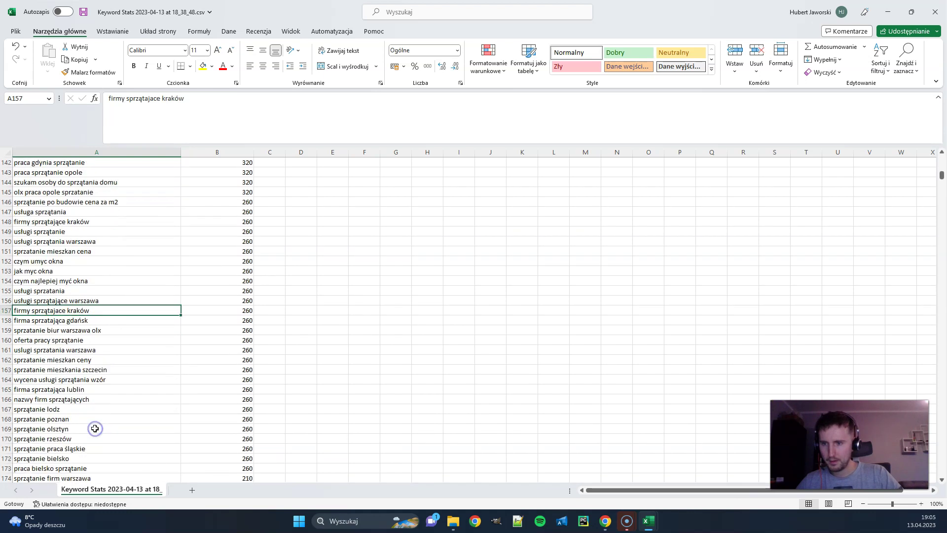
pyautogui.scroll(-1, 84, 338)
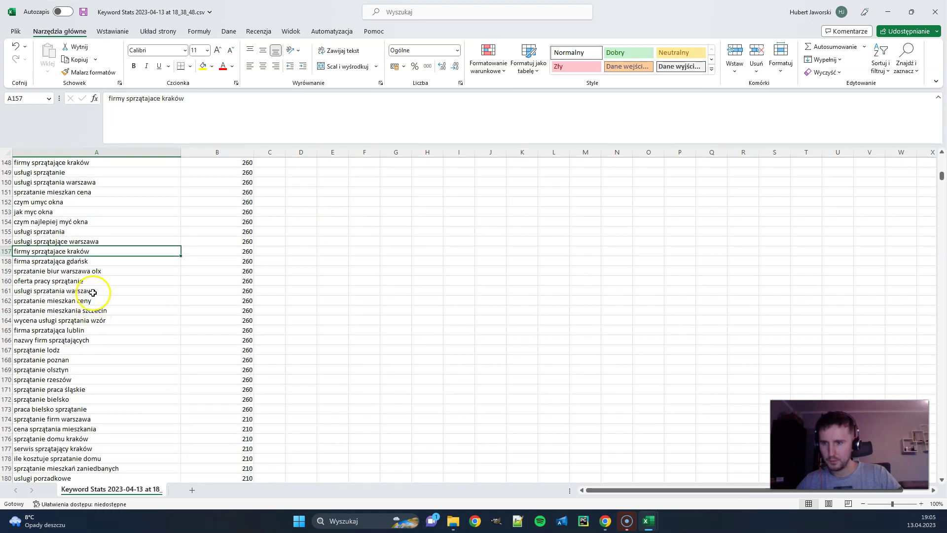
pyautogui.scroll(-4, 110, 380)
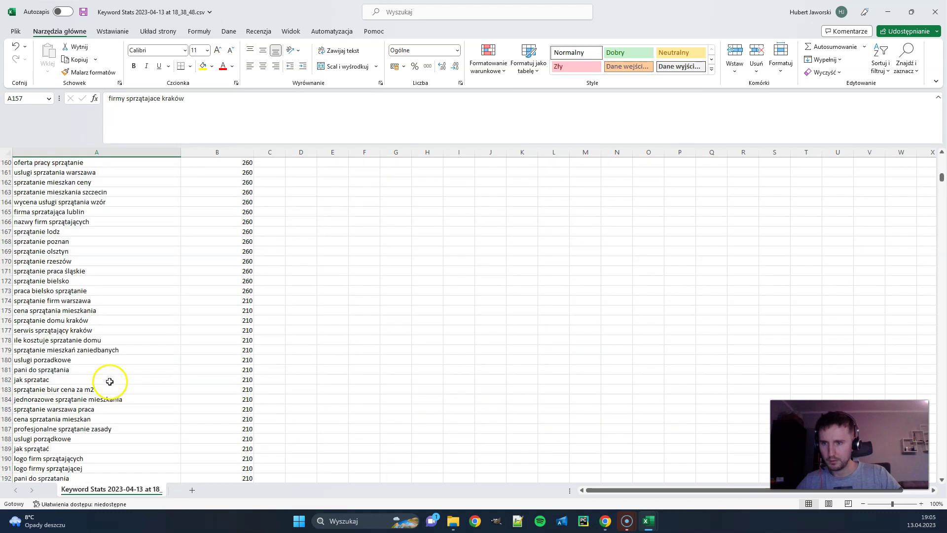
pyautogui.click(107, 350)
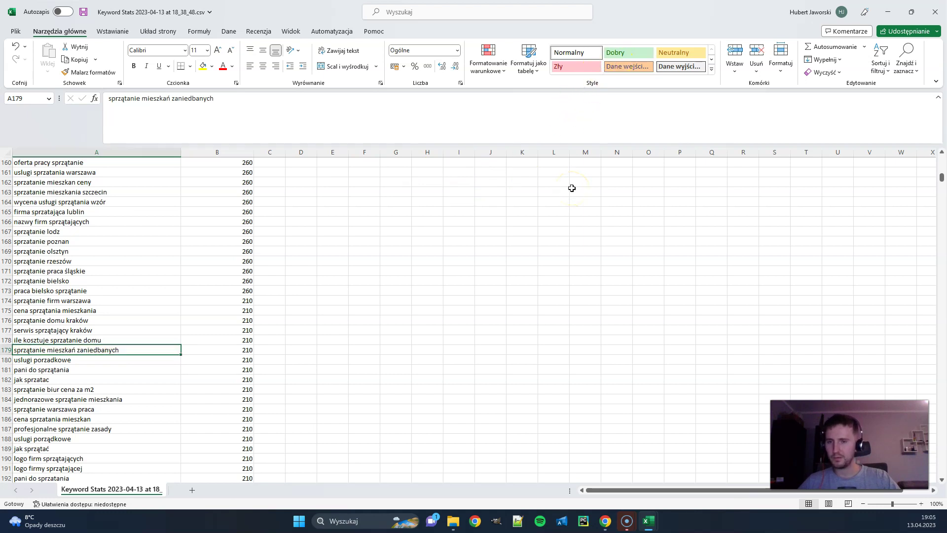
pyautogui.click(636, 54)
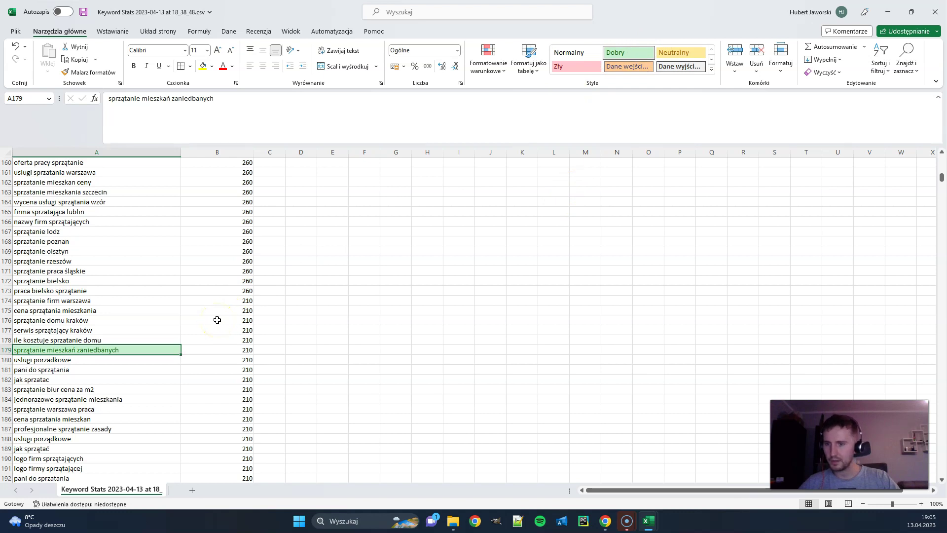
# - Apply the Dobry style to "jednorazowe sprzątanie mieszkania" in A184 and the Zły style to "profesjonalne sprzątanie zasady" in A187
pyautogui.scroll(-2, 151, 389)
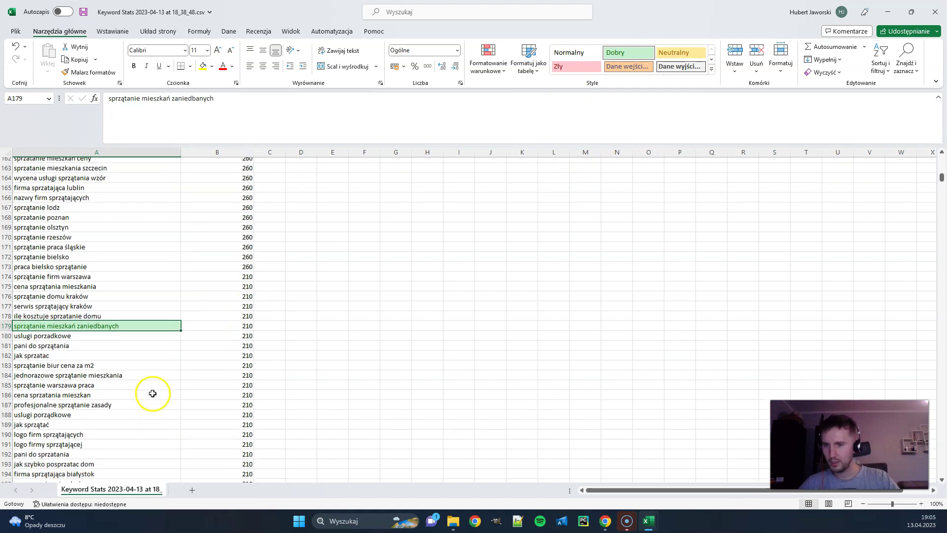
pyautogui.click(121, 339)
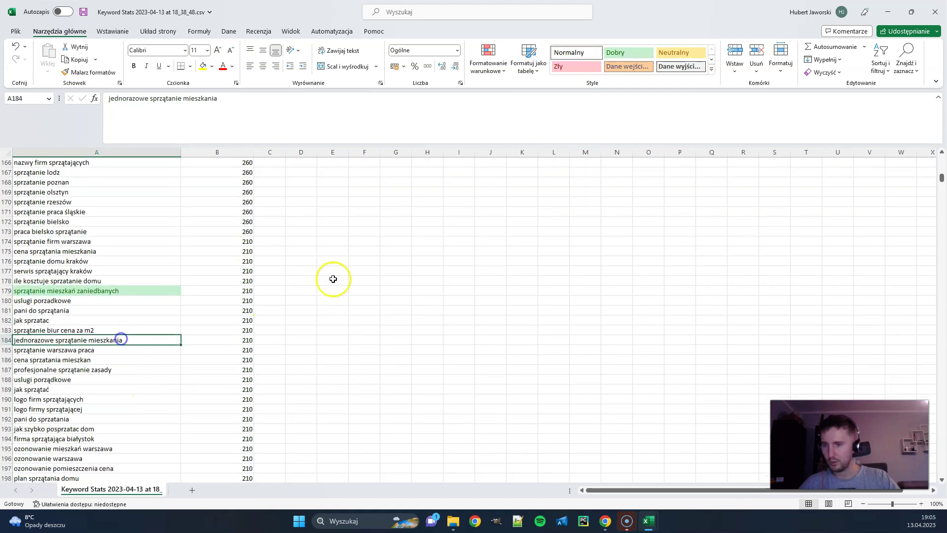
pyautogui.click(617, 53)
pyautogui.scroll(-3, 169, 363)
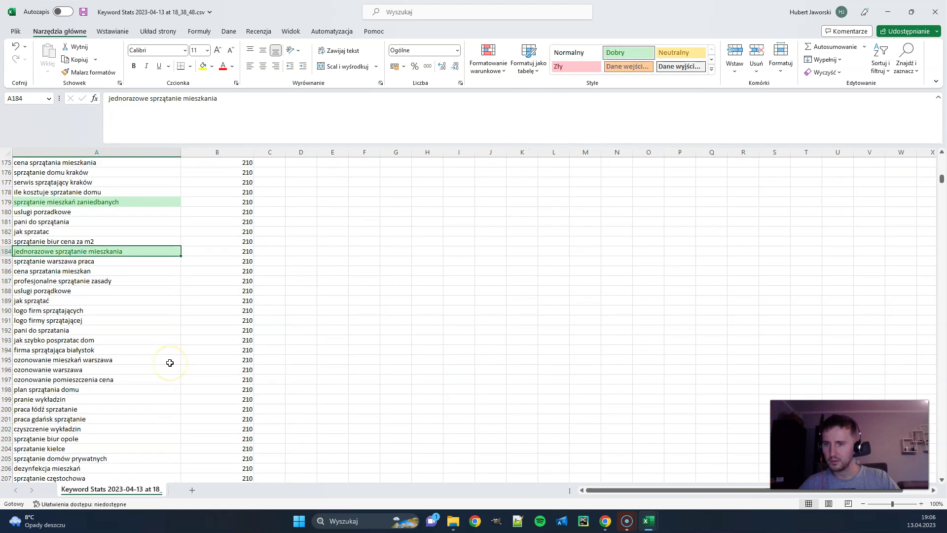
pyautogui.click(116, 282)
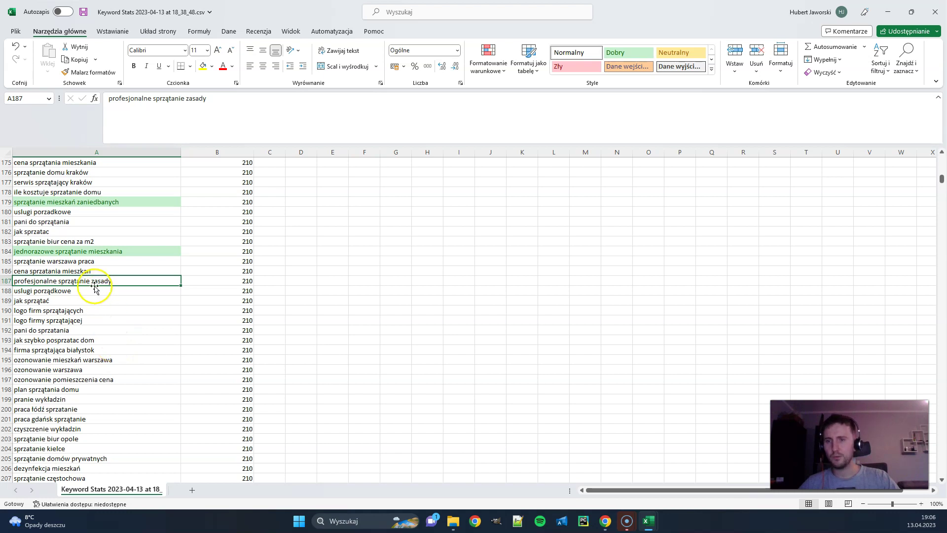
pyautogui.click(568, 66)
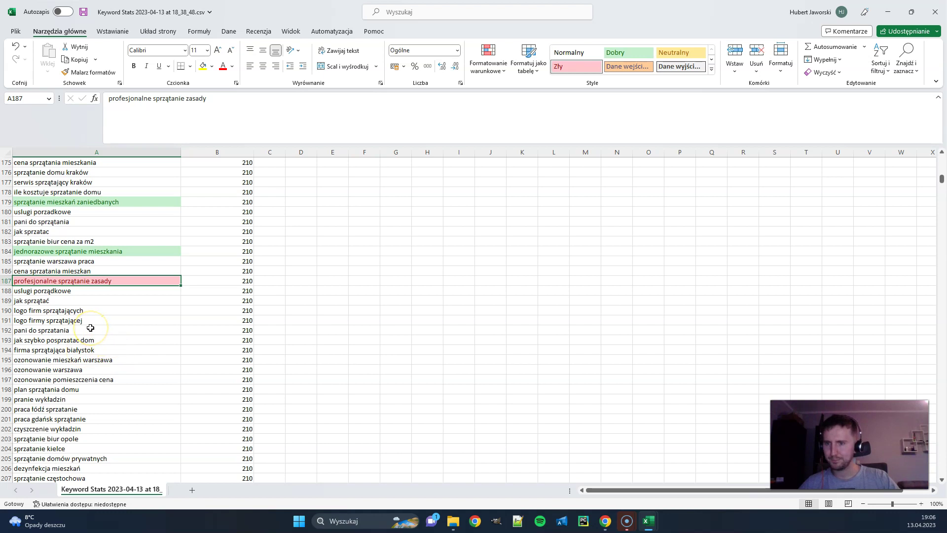
# - Apply the Neutralny style to "uslugi porządkowe" in A188 and the Zły style to the two cleaning-company logo keywords in A190:A191
pyautogui.click(70, 291)
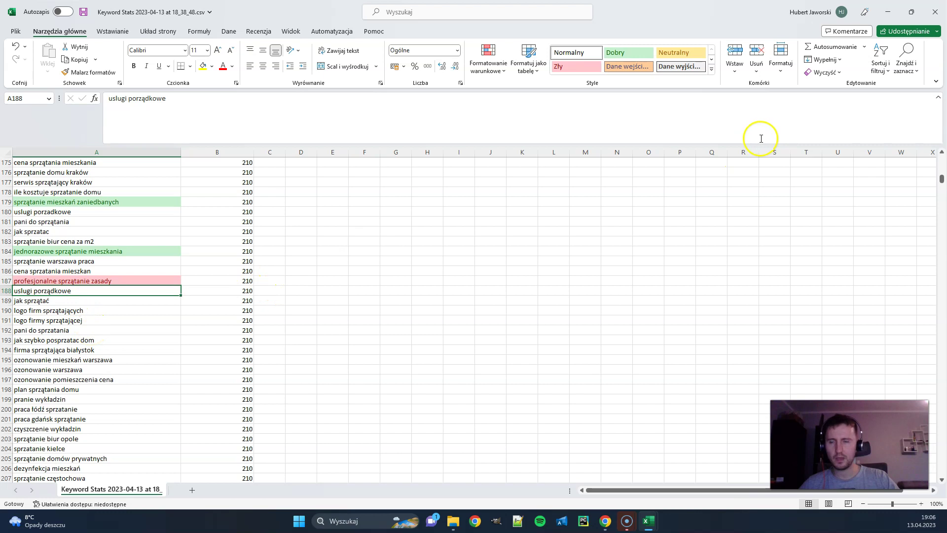
pyautogui.click(577, 66)
pyautogui.click(702, 53)
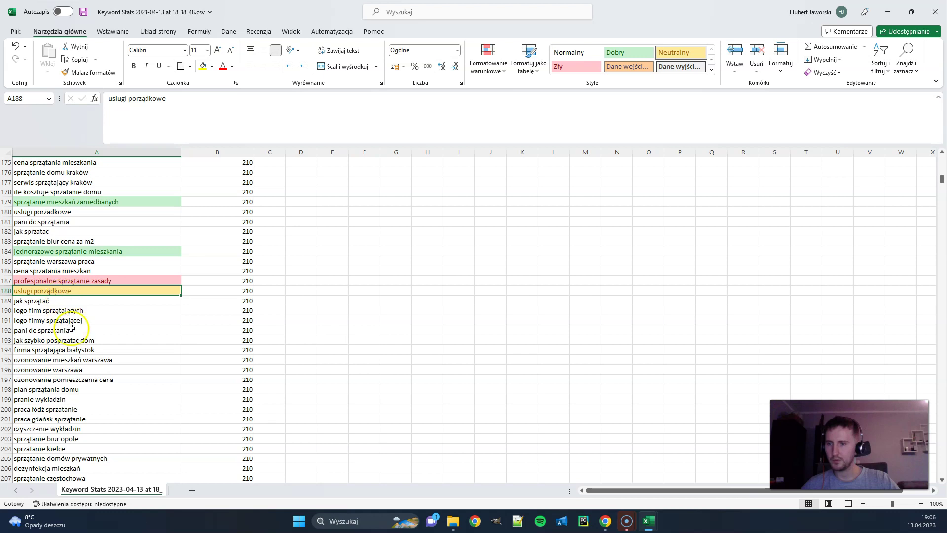
pyautogui.moveTo(69, 311); pyautogui.dragTo(97, 320)
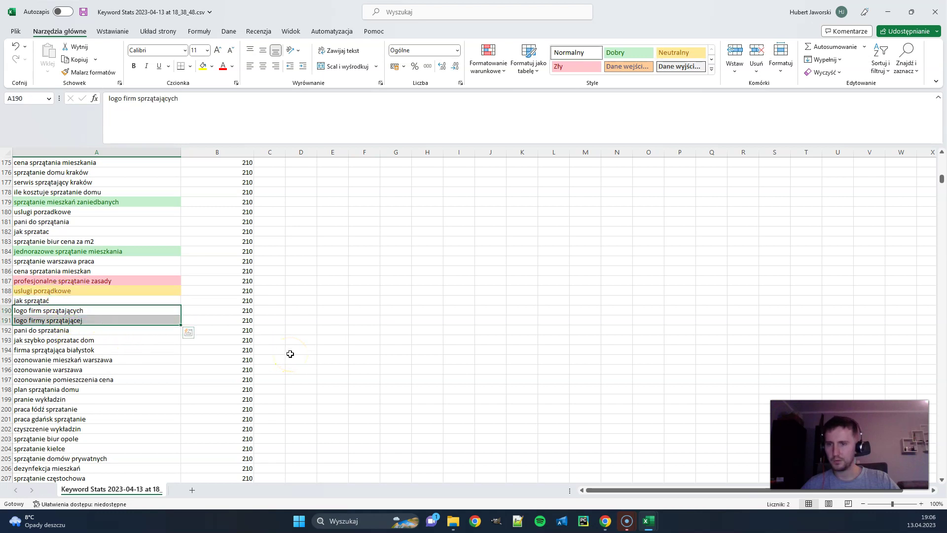
pyautogui.click(565, 66)
pyautogui.click(157, 321)
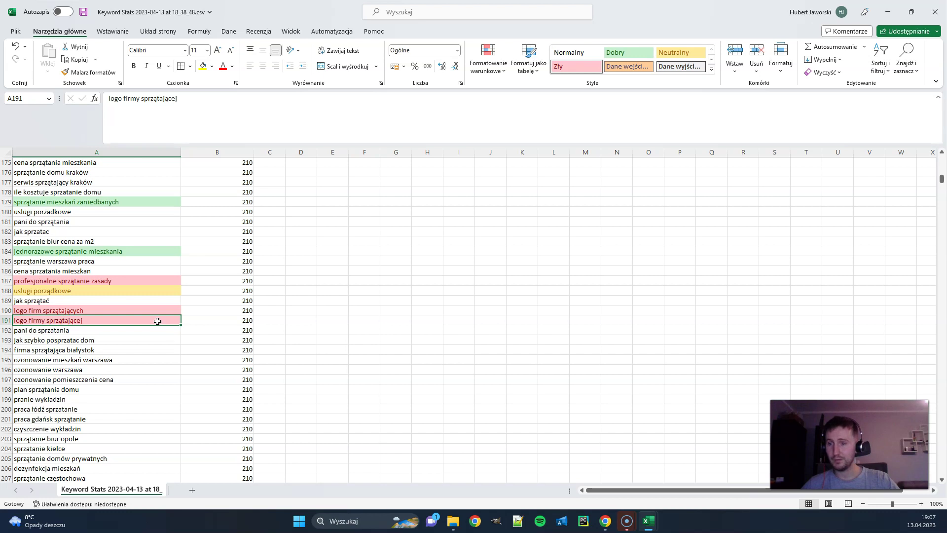
# - Apply the Zły style to "plan sprzątania domu" in A198 and "pranie wykładzin" in A199
pyautogui.scroll(-1, 116, 385)
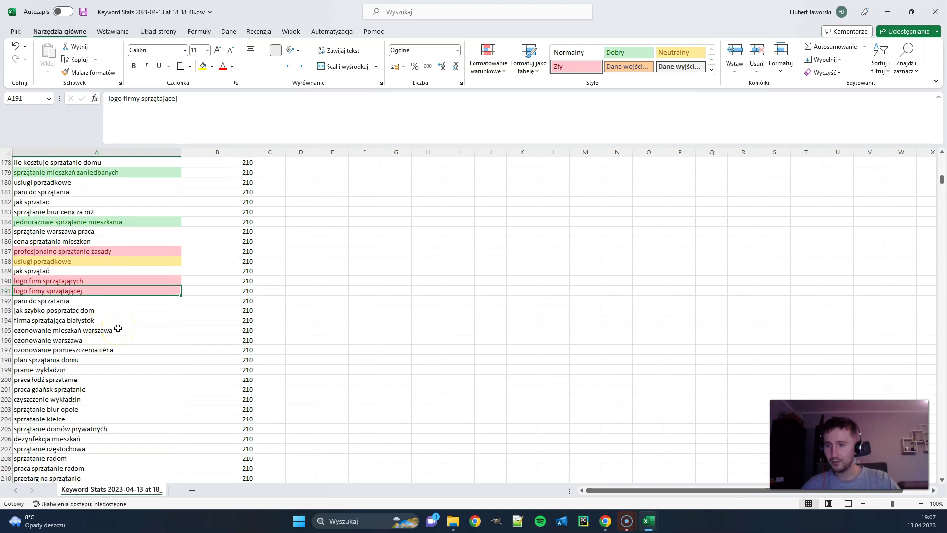
pyautogui.scroll(-1, 133, 321)
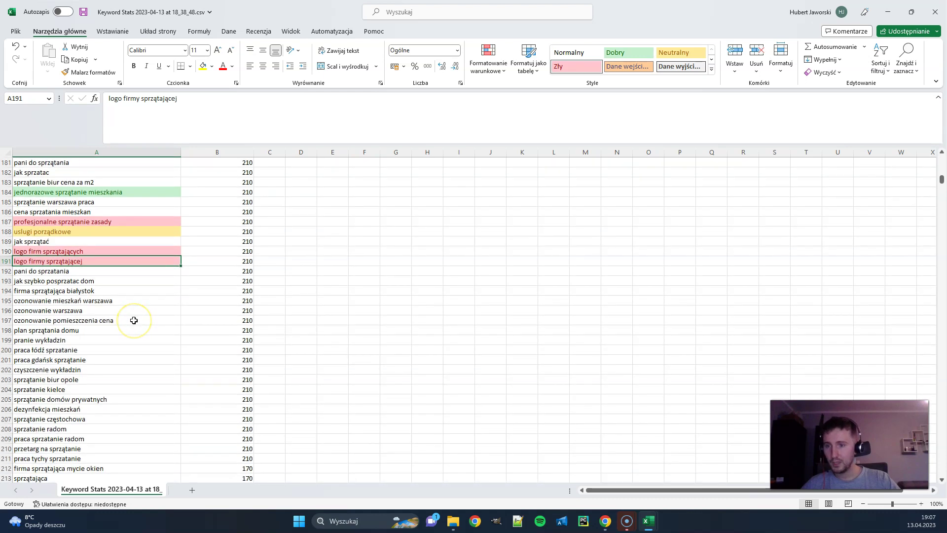
pyautogui.click(99, 330)
pyautogui.click(596, 72)
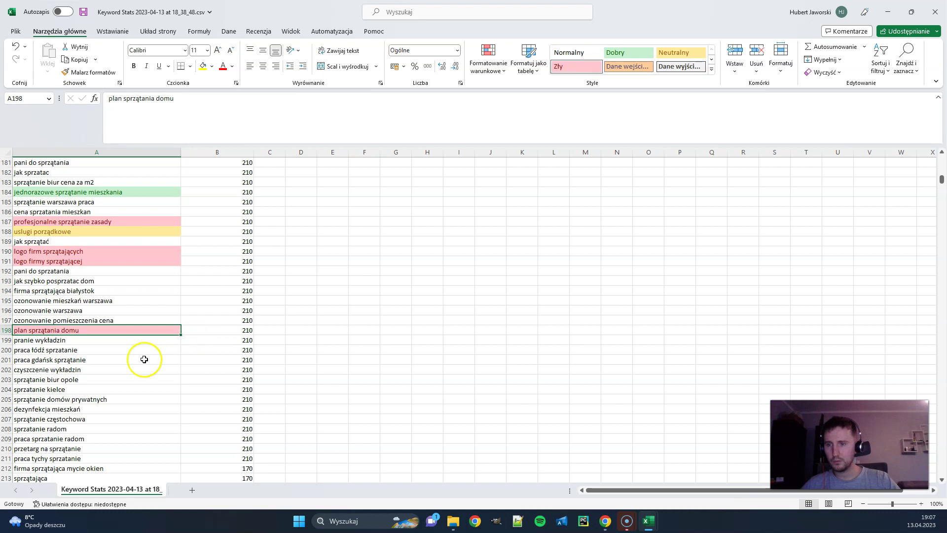
pyautogui.scroll(-2, 134, 359)
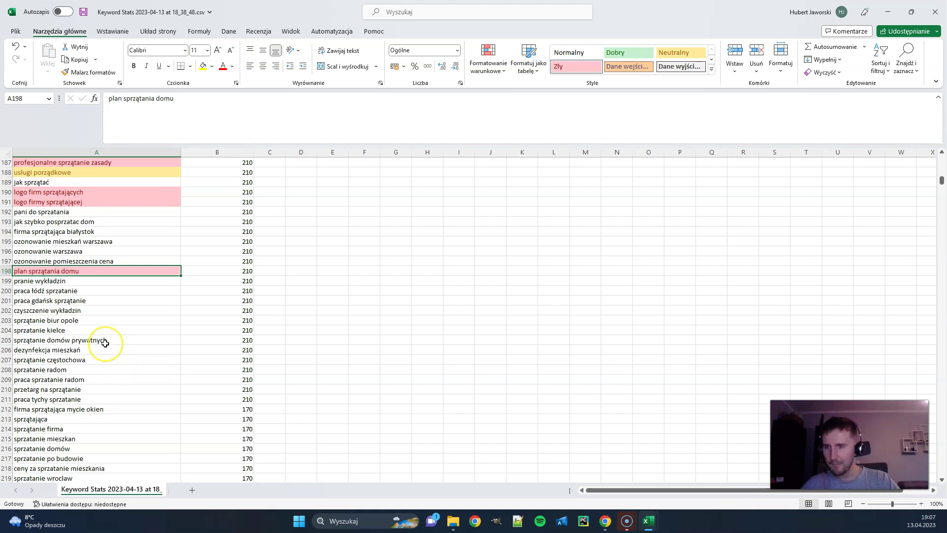
pyautogui.click(102, 280)
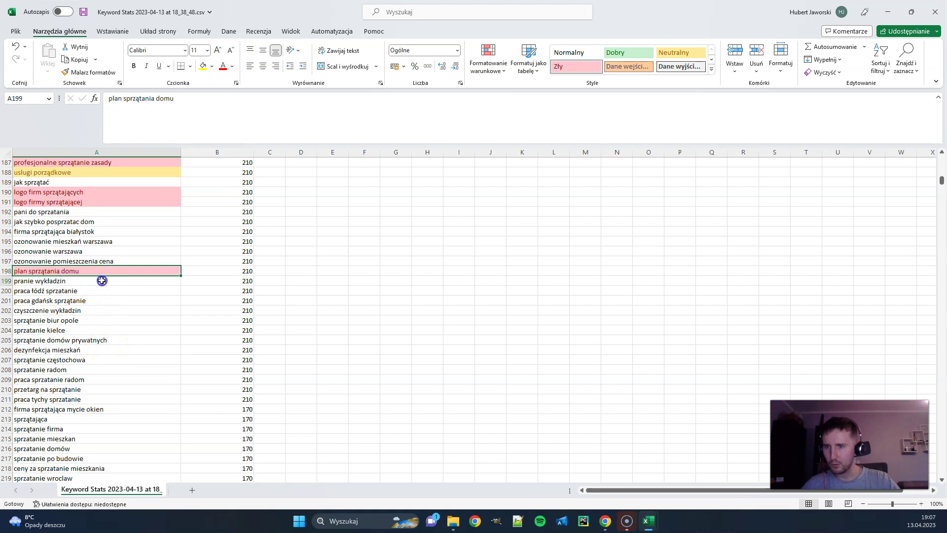
pyautogui.click(591, 68)
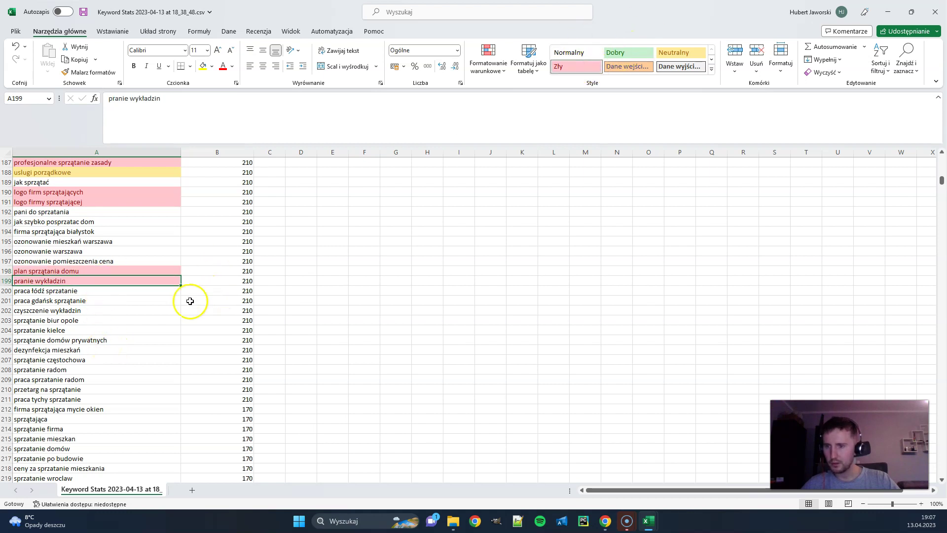
# - Apply the Zły style to "czyszczenie wykładzin" in A202 and "dezynfekcja mieszkań" in A206
pyautogui.click(90, 310)
pyautogui.click(575, 68)
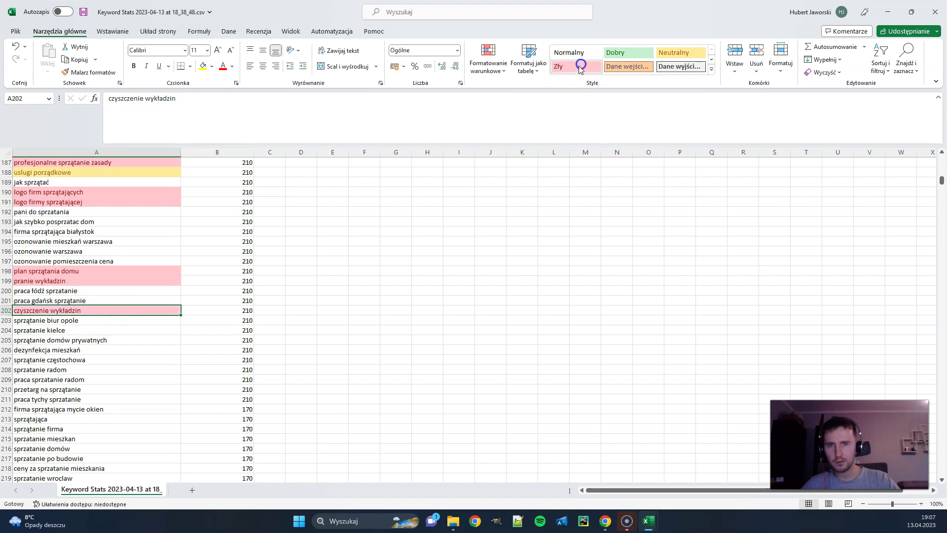
pyautogui.click(85, 349)
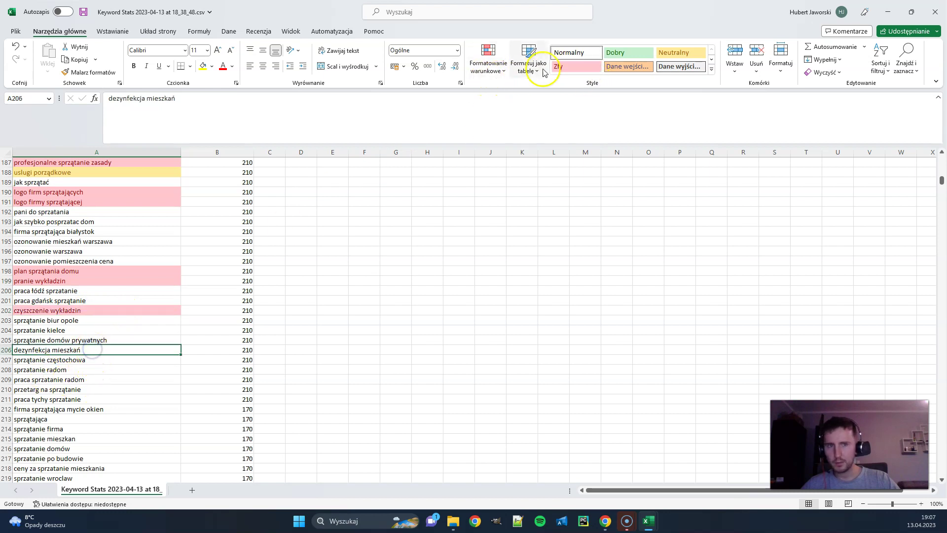
pyautogui.click(557, 67)
pyautogui.click(103, 340)
pyautogui.scroll(-5, 121, 382)
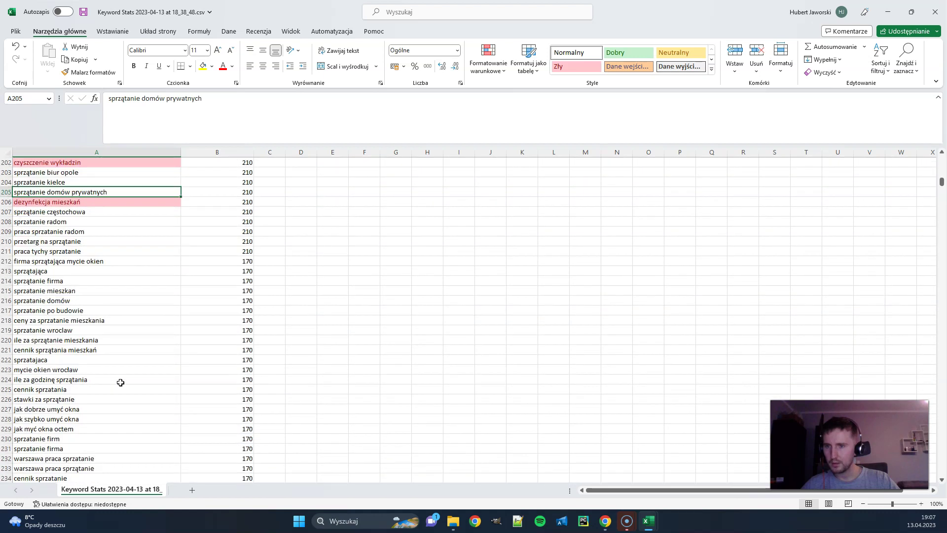
# - Apply the Dobry style to "sprzątanie domów prywatnych" in A205 and the Zły style to "przetarg na sprzątanie" in A210
pyautogui.click(638, 52)
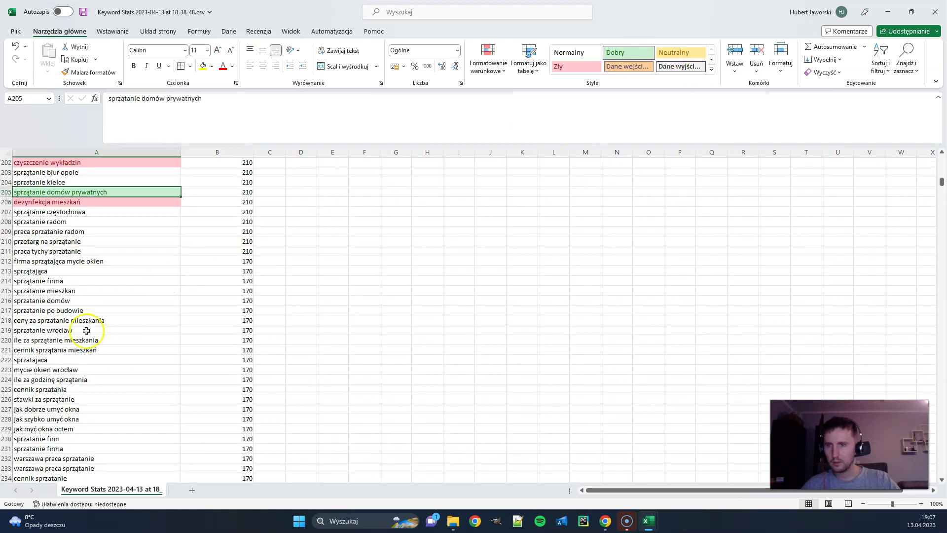
pyautogui.click(121, 242)
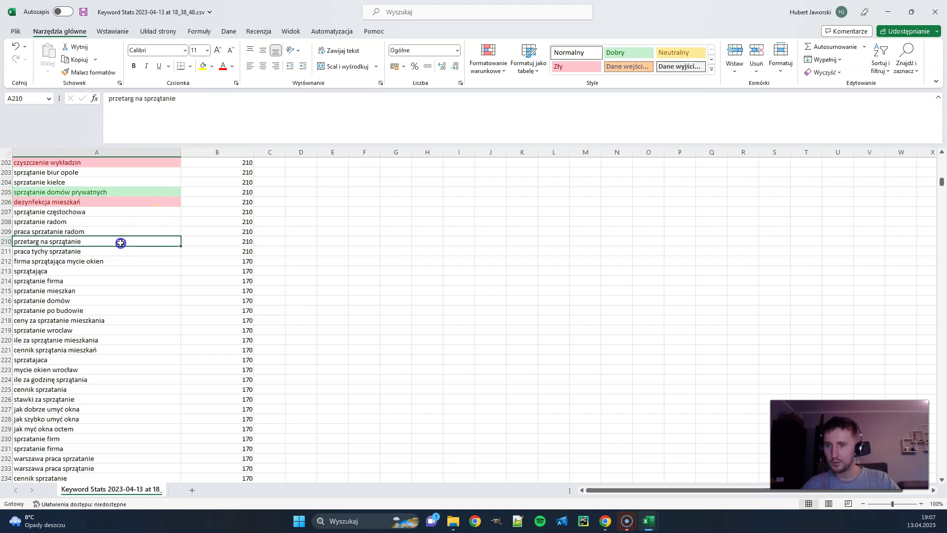
pyautogui.click(688, 52)
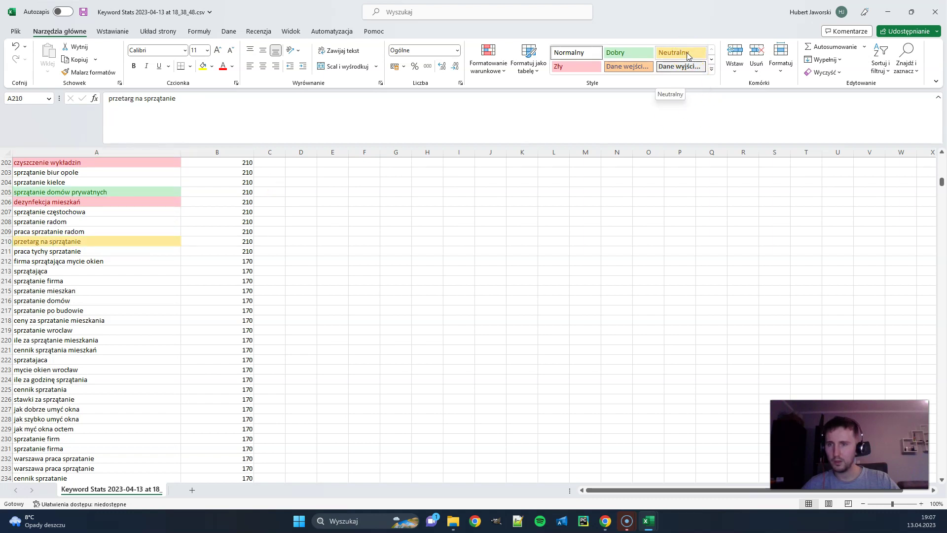
pyautogui.click(679, 55)
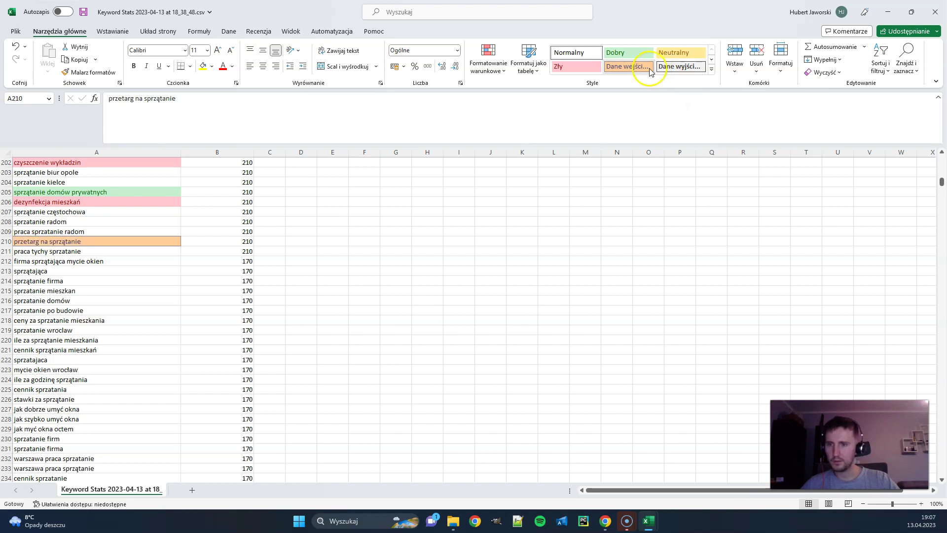
pyautogui.click(589, 55)
pyautogui.click(594, 70)
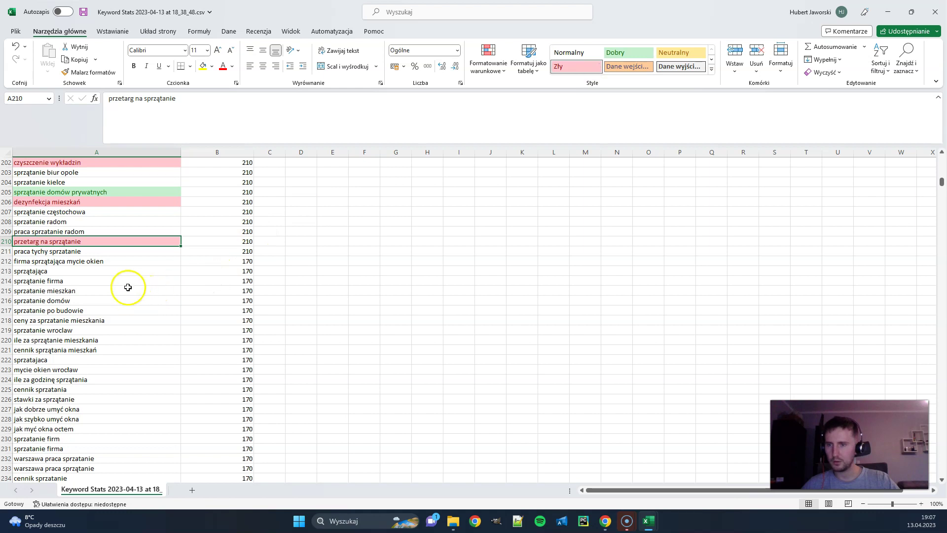
# - Look through the unmarked keywords below row 210 and select "sprzątanie biurowców wrocław" in A268 for colour-marking
pyautogui.click(120, 271)
pyautogui.scroll(-1, 122, 301)
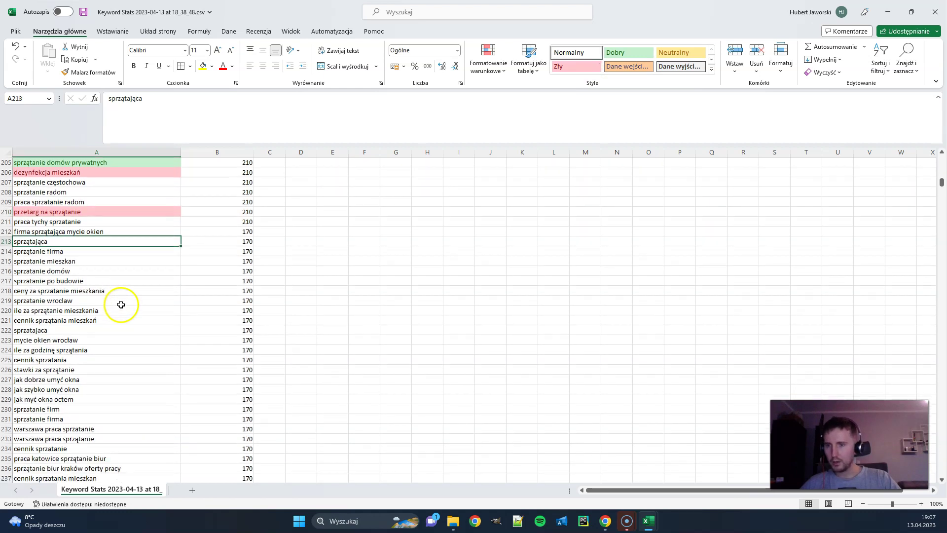
pyautogui.scroll(-2, 102, 387)
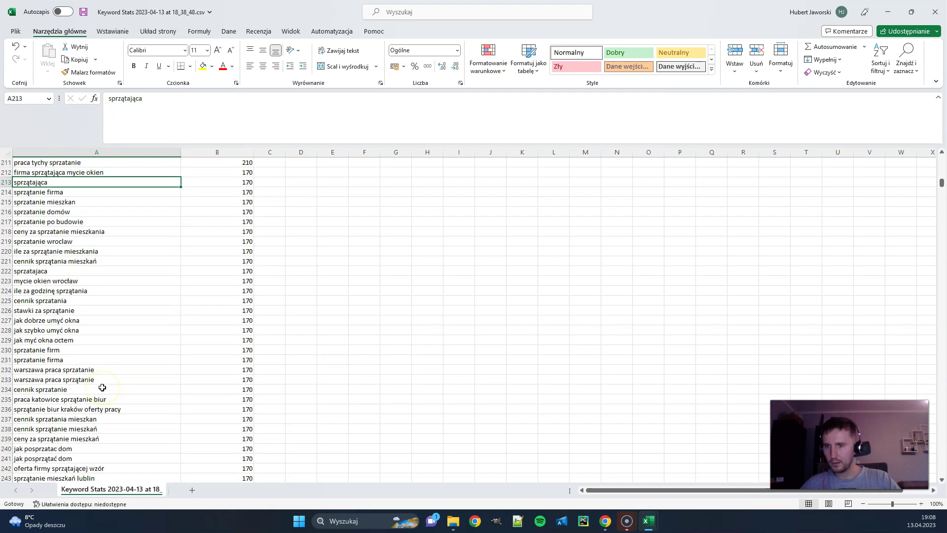
pyautogui.scroll(-3, 102, 333)
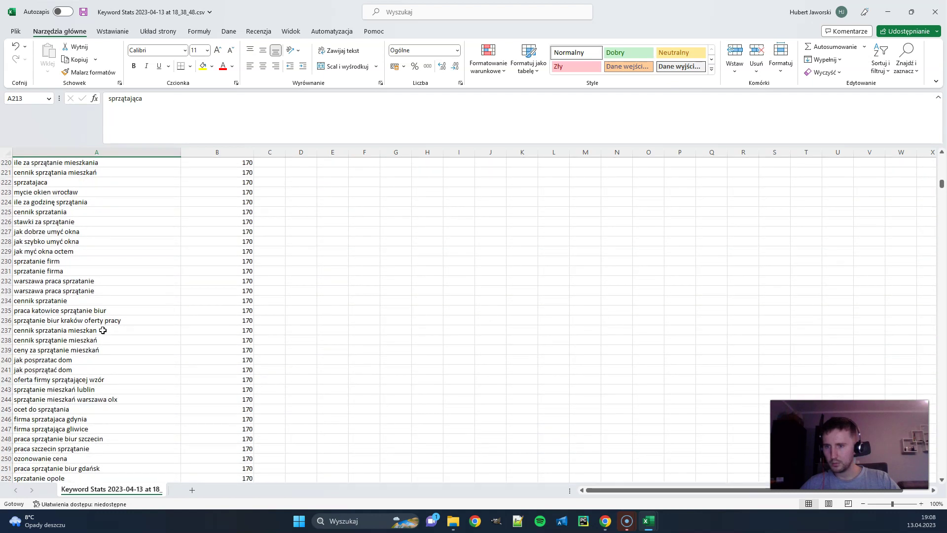
pyautogui.scroll(-3, 103, 330)
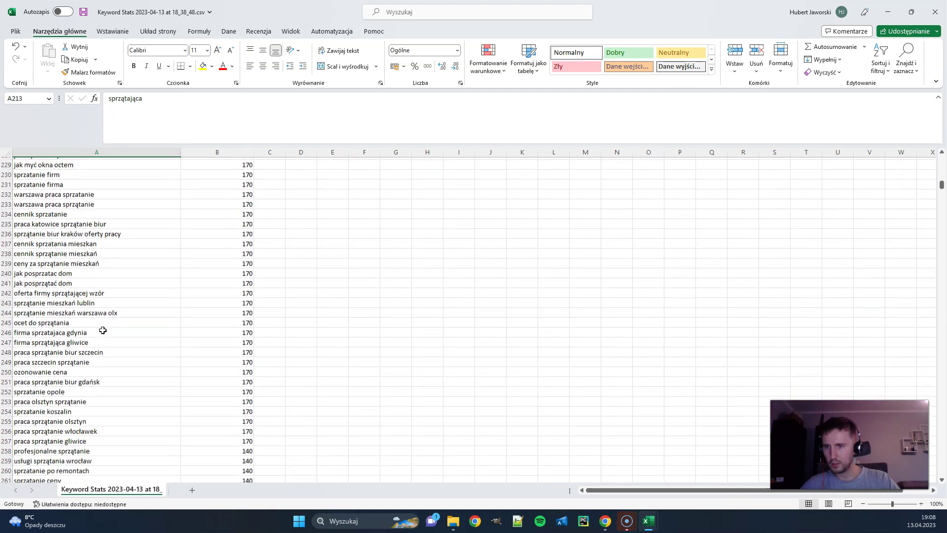
pyautogui.scroll(-2, 103, 330)
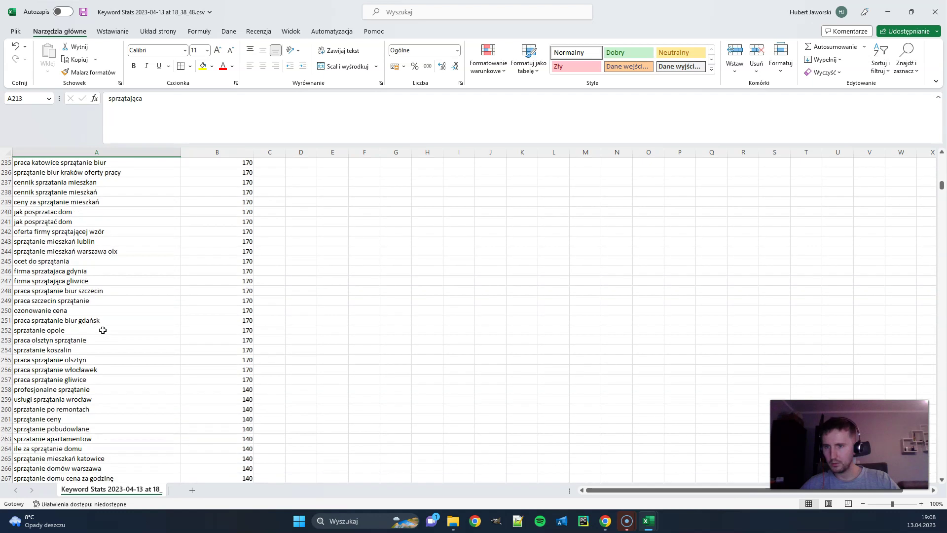
pyautogui.scroll(-1, 103, 330)
pyautogui.scroll(-2, 101, 338)
pyautogui.scroll(-2, 101, 338)
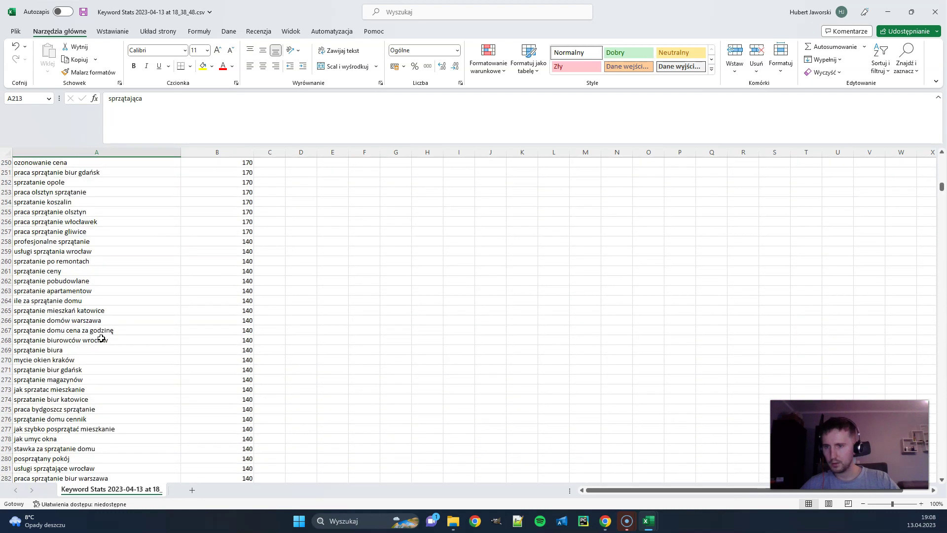
pyautogui.click(115, 340)
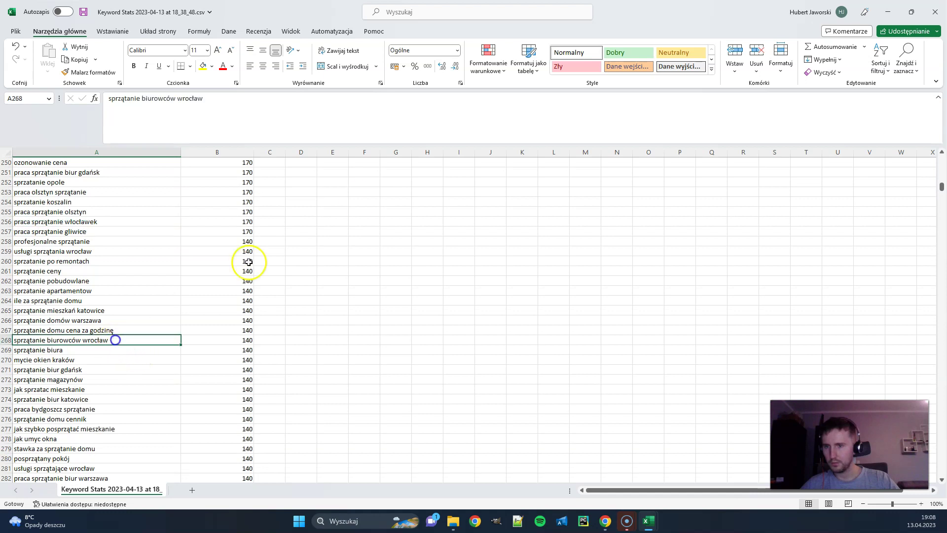
# - Apply the Dobry cell style to the keywords in A268, A263, A262, A260 and A258
pyautogui.click(629, 52)
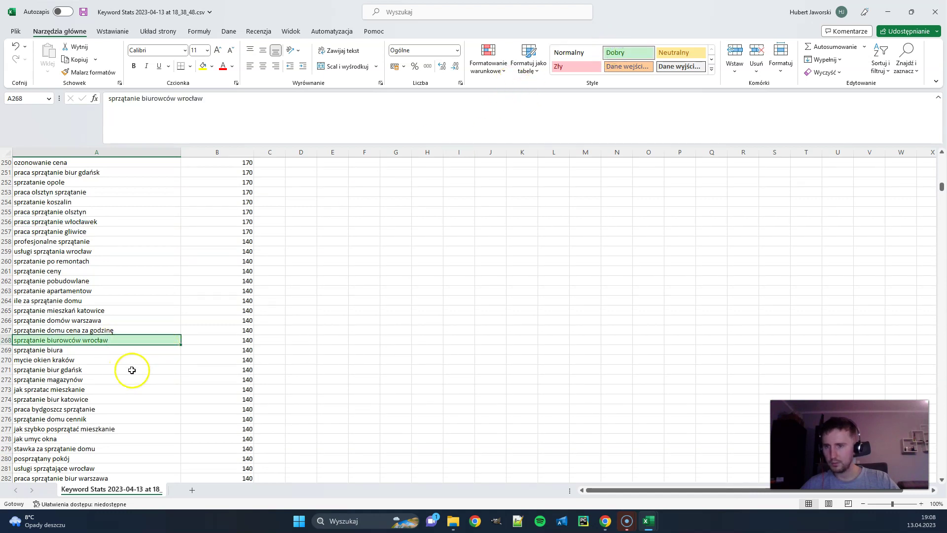
pyautogui.click(94, 291)
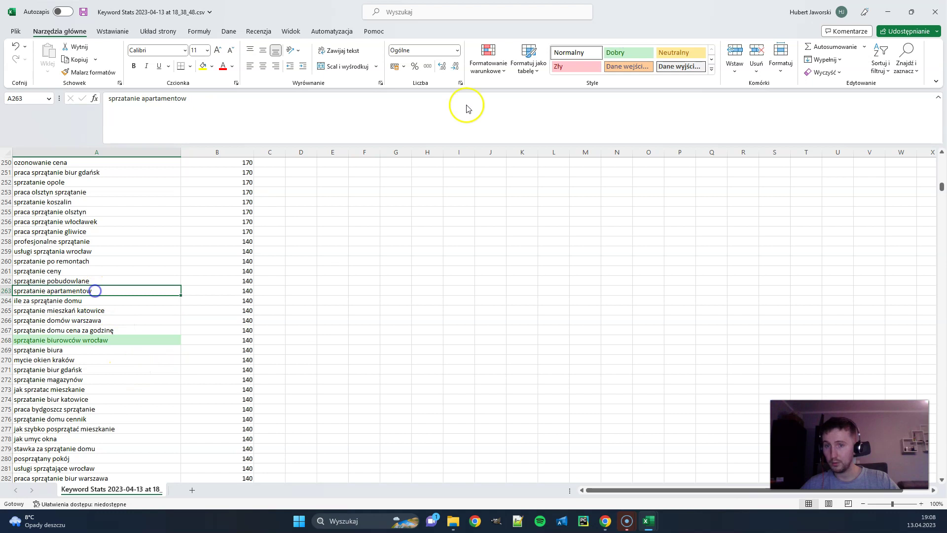
pyautogui.click(624, 55)
pyautogui.click(101, 279)
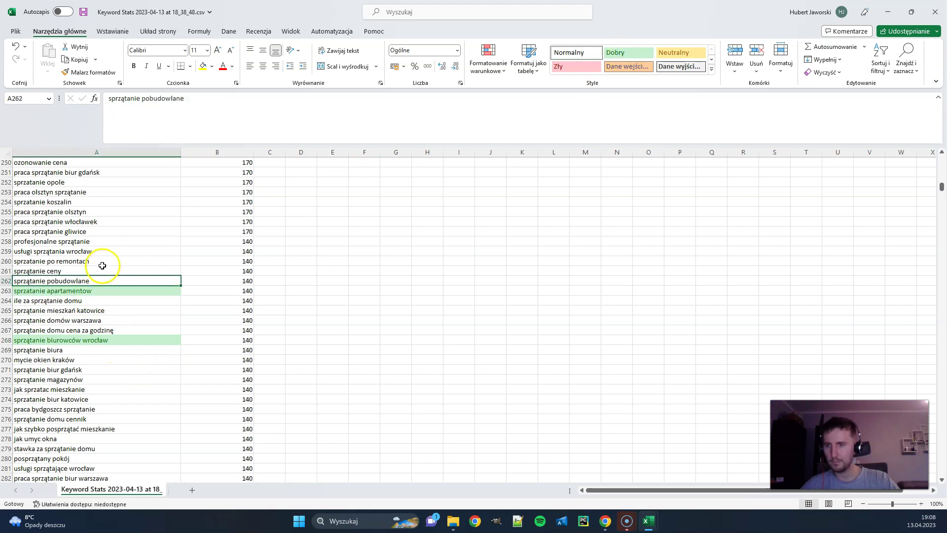
pyautogui.click(627, 53)
pyautogui.click(108, 260)
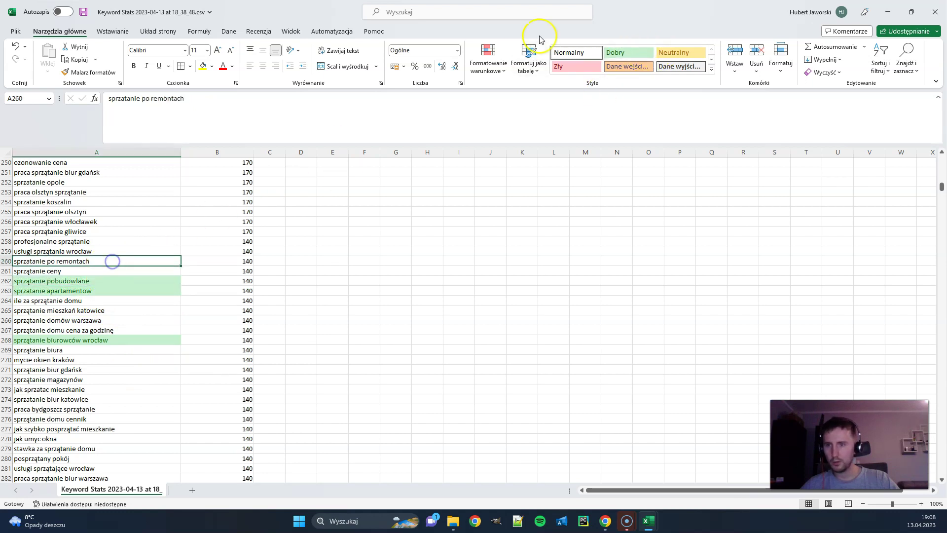
pyautogui.click(646, 52)
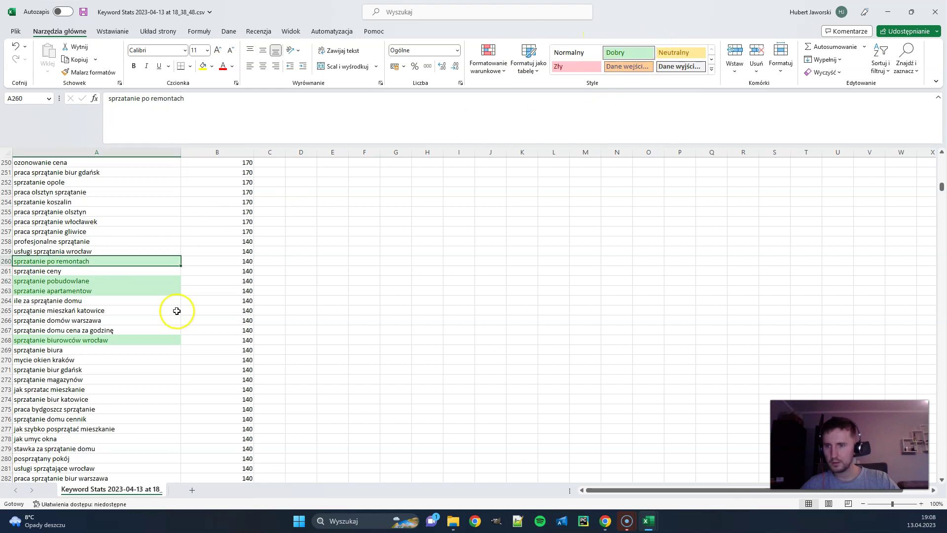
pyautogui.click(87, 242)
pyautogui.click(618, 53)
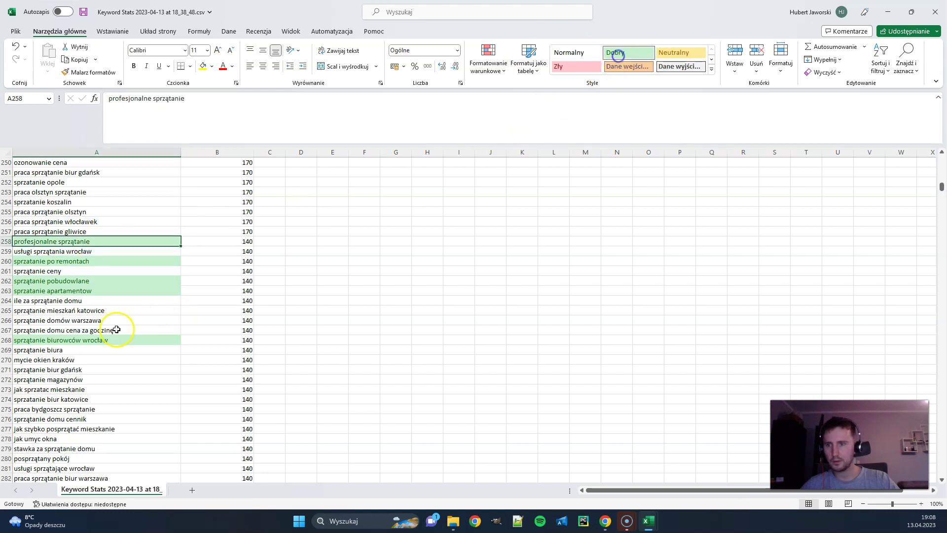
# - Mark the keyword "sprzęt dla małej firmy sprzątającej" in A286 with the Zły cell style
pyautogui.click(119, 418)
pyautogui.scroll(-6, 119, 419)
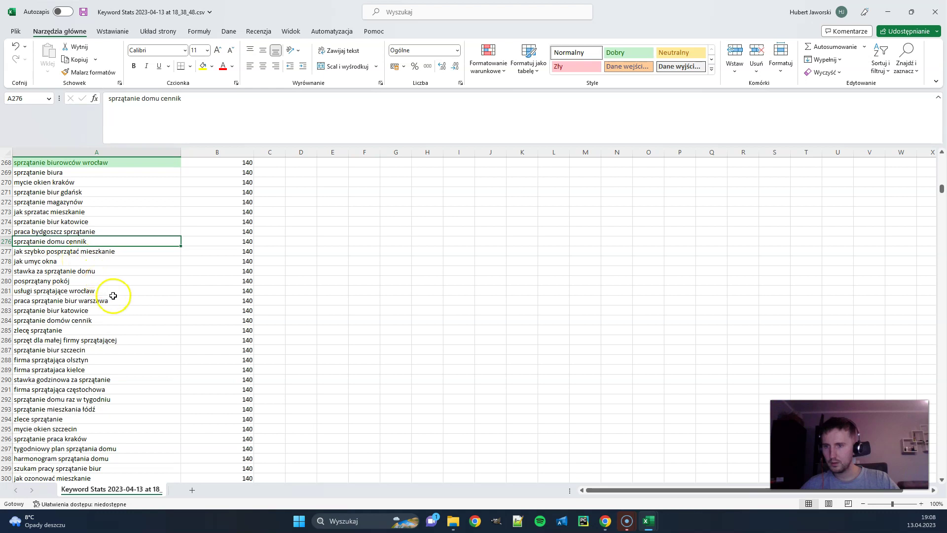
pyautogui.scroll(-1, 114, 349)
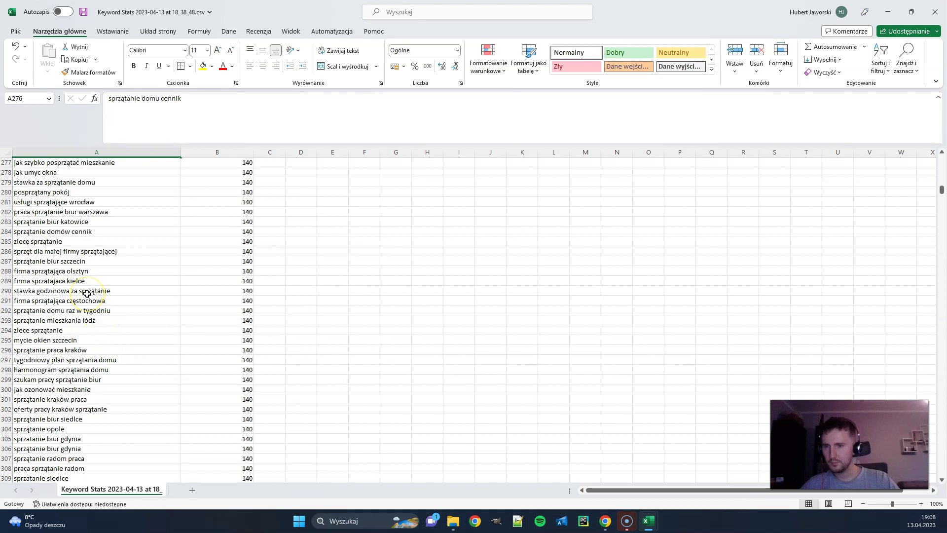
pyautogui.click(81, 251)
pyautogui.click(576, 66)
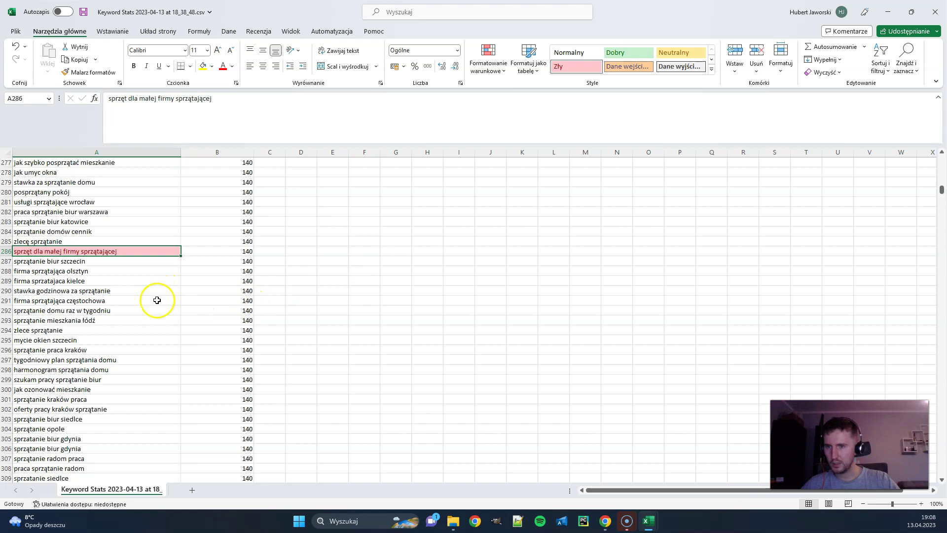
# - Filter the Keyword column by the green cell colour so only the approved keywords are listed
pyautogui.scroll(-5, 148, 326)
pyautogui.scroll(8, 412, 367)
pyautogui.scroll(11, 413, 363)
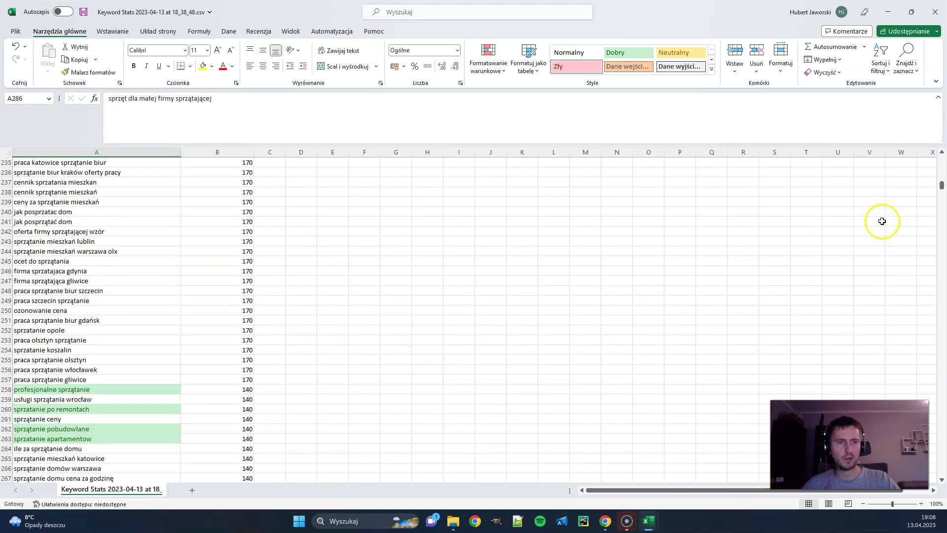
pyautogui.moveTo(942, 188); pyautogui.dragTo(937, 153)
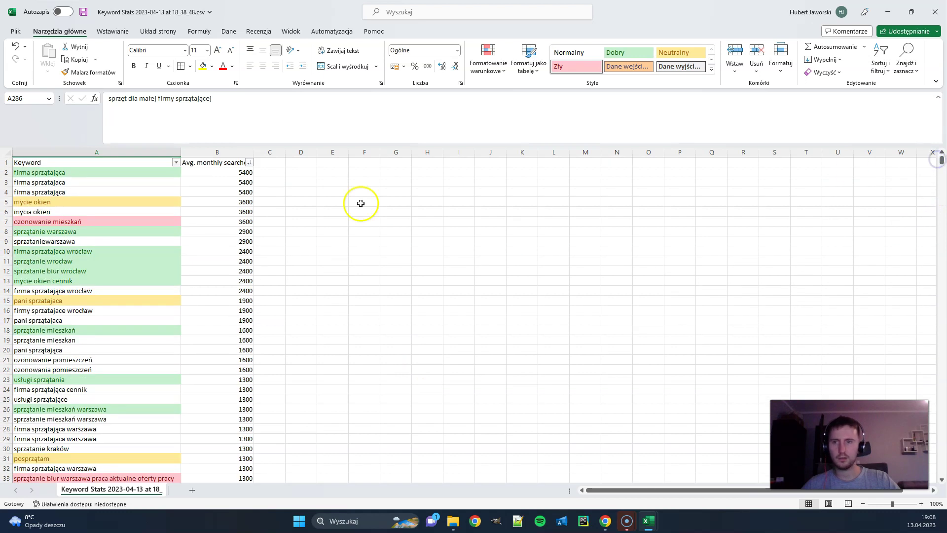
pyautogui.click(338, 267)
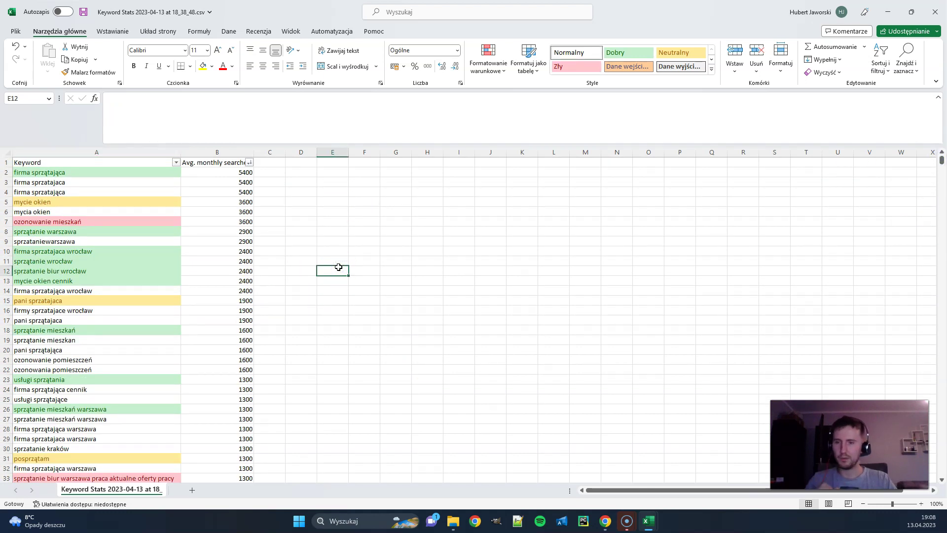
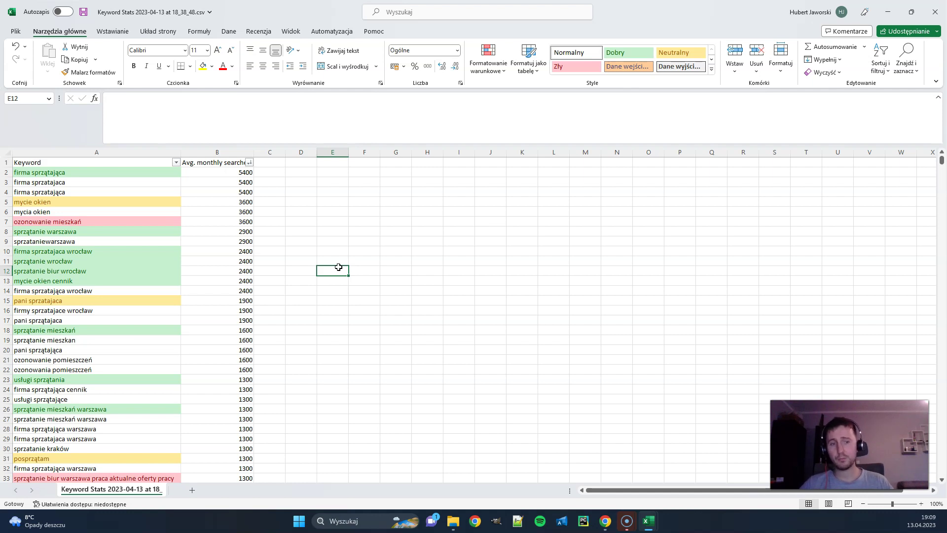
pyautogui.click(176, 163)
pyautogui.moveTo(127, 251)
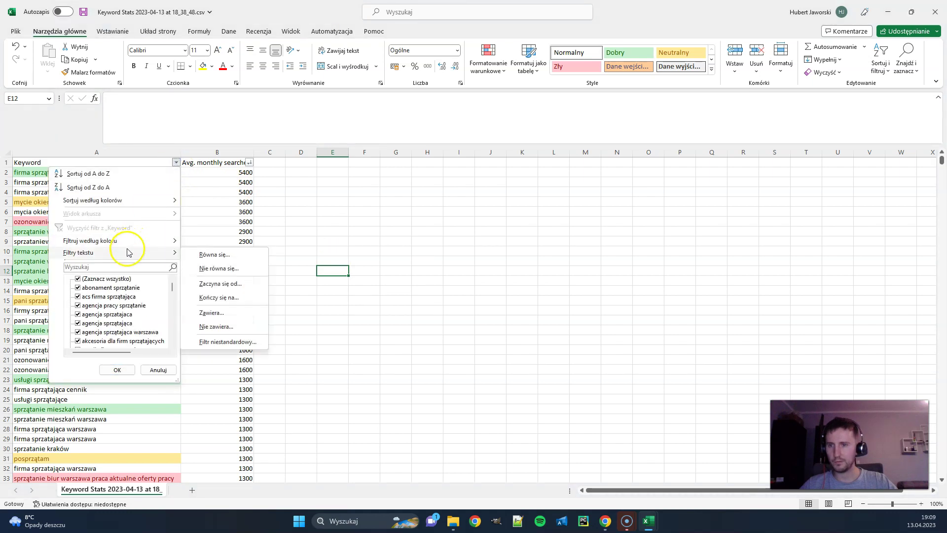
pyautogui.moveTo(165, 241)
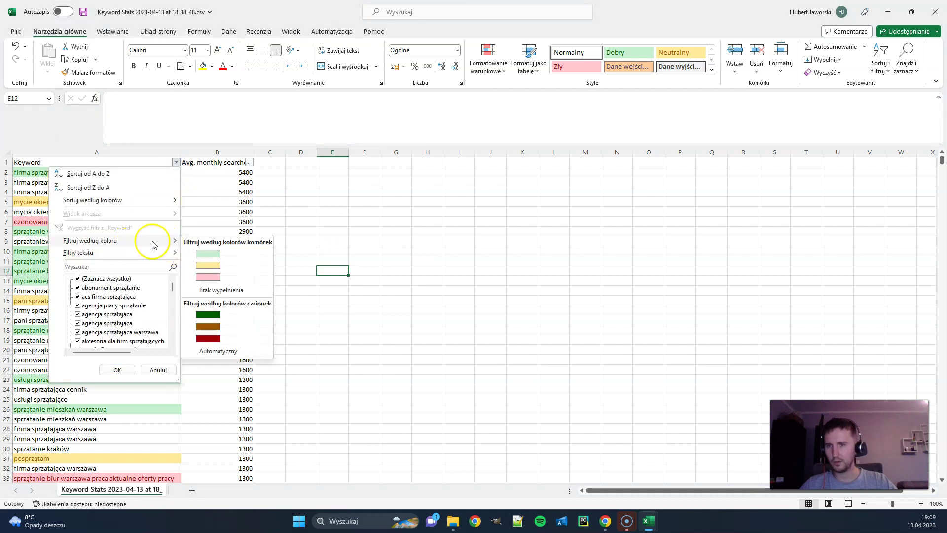
pyautogui.click(208, 254)
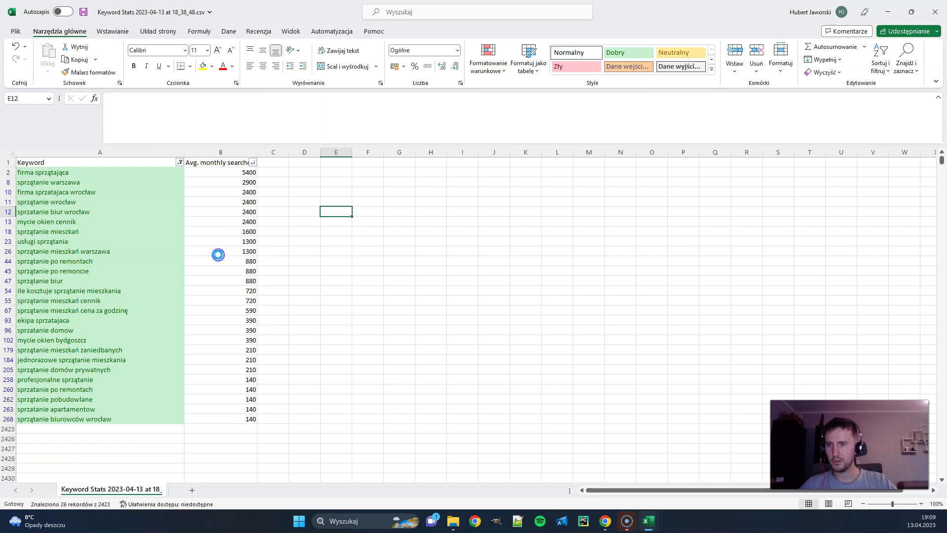
pyautogui.click(315, 259)
# - Copy all filtered green keywords into column A of a new sheet and autofit the column width
pyautogui.moveTo(83, 172)
pyautogui.mouseDown()
pyautogui.moveTo(70, 419)
pyautogui.moveTo(80, 173)
pyautogui.mouseUp()
pyautogui.hotkey('ctrl', 'c')
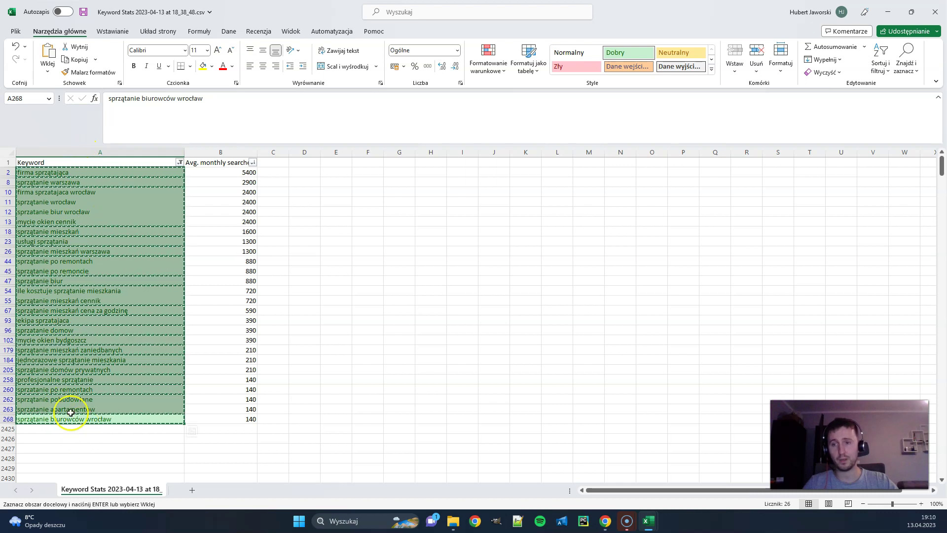
pyautogui.click(191, 490)
pyautogui.hotkey('ctrl', 'v')
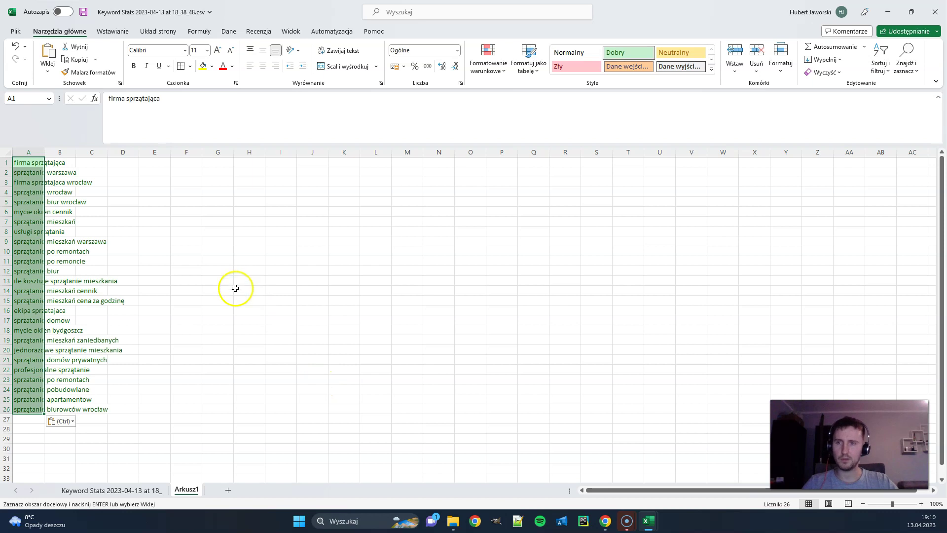
pyautogui.doubleClick(45, 152)
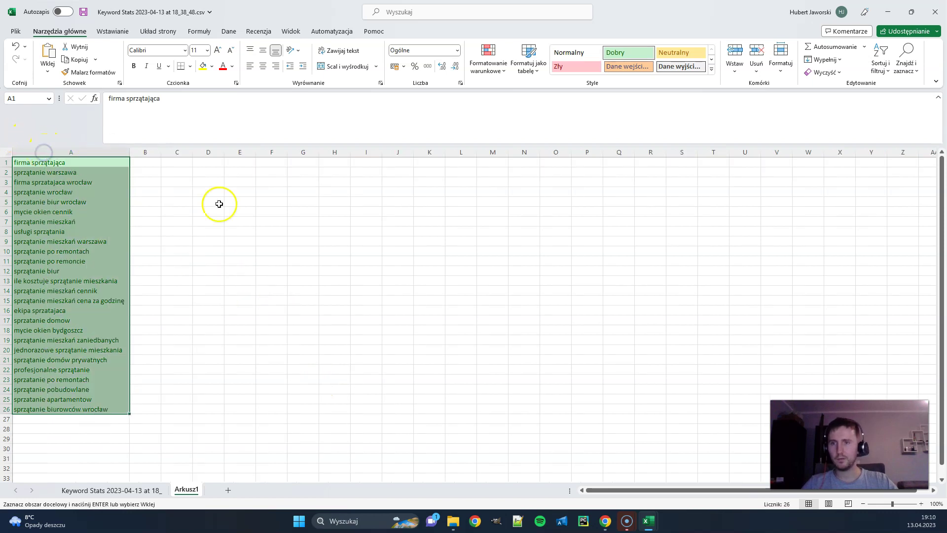
pyautogui.click(334, 320)
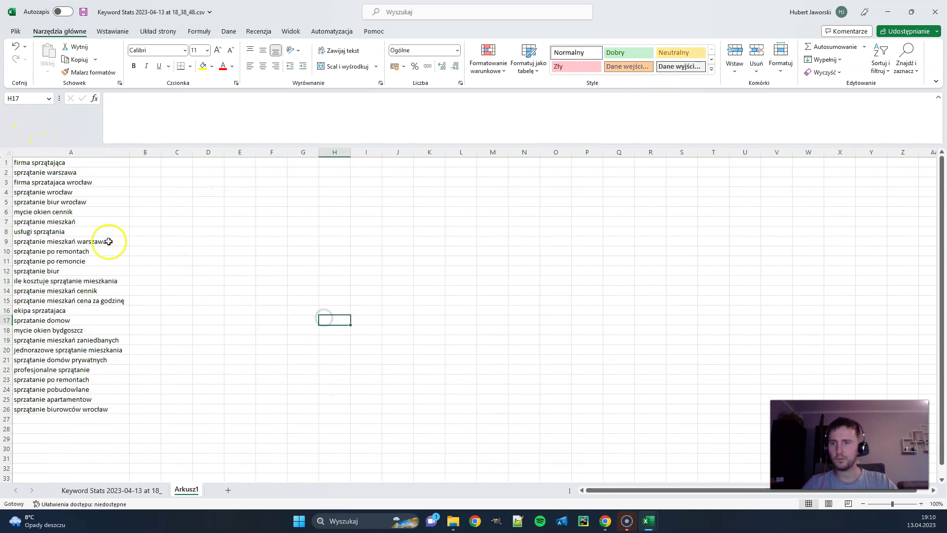
# - Sort the copied keywords in column A from A to Z
pyautogui.click(80, 152)
pyautogui.click(880, 64)
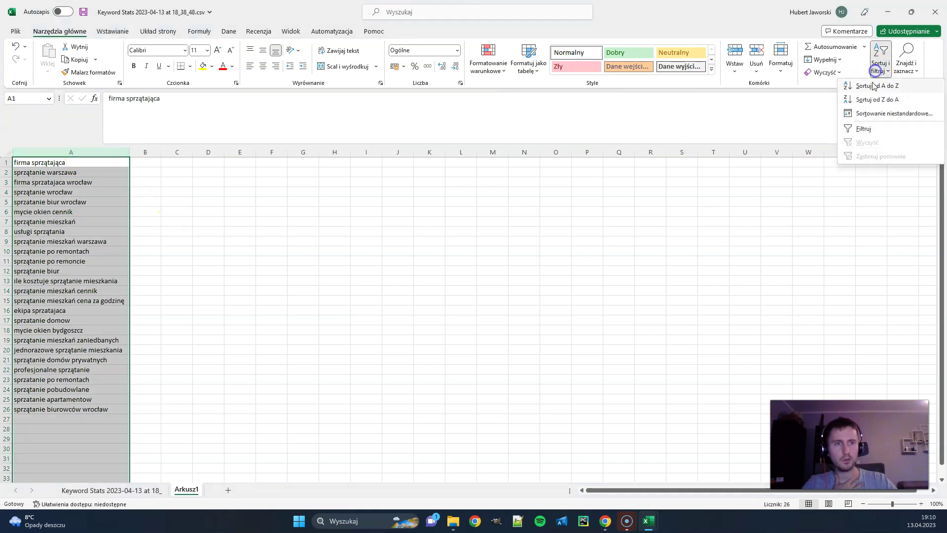
pyautogui.click(872, 84)
pyautogui.click(276, 316)
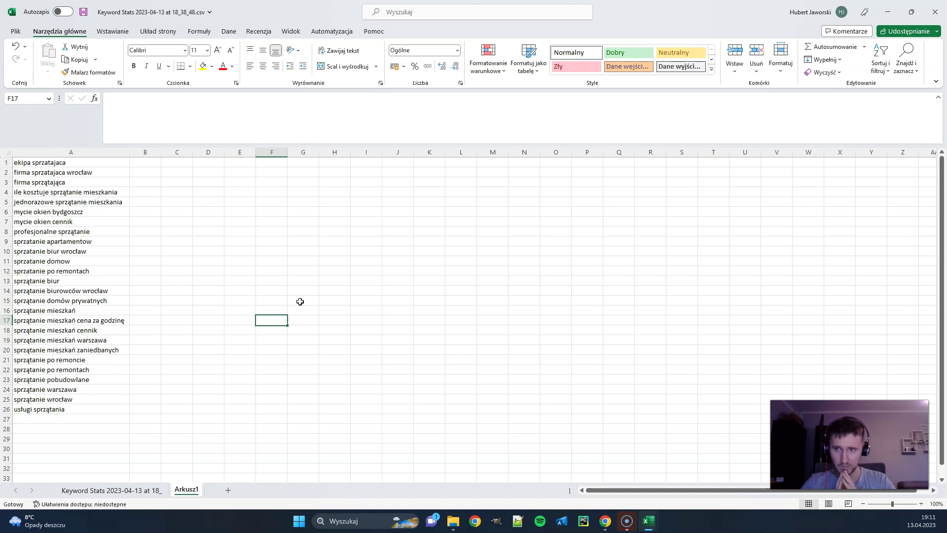
# - Insert an empty row above the first keyword in the new sheet
pyautogui.click(6, 162)
pyautogui.rightClick(6, 162)
pyautogui.click(52, 260)
pyautogui.click(303, 251)
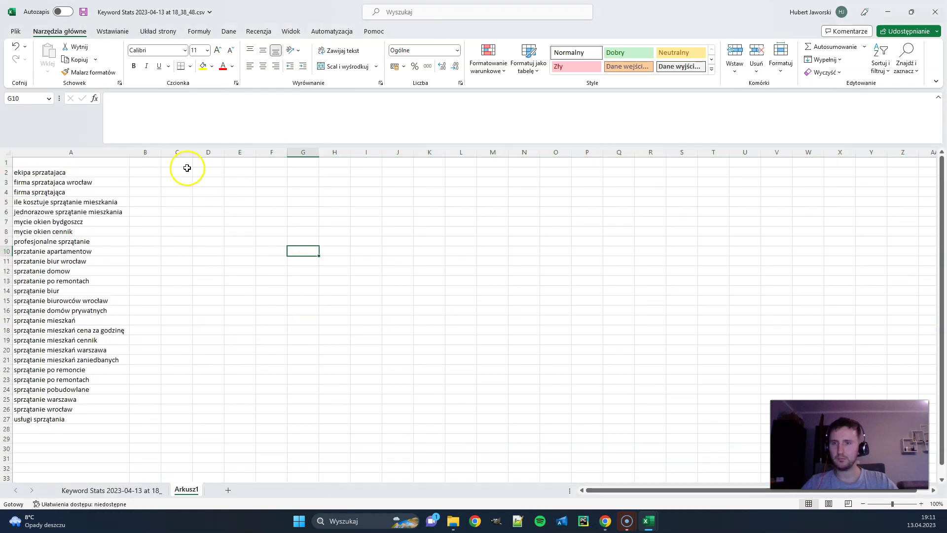
# - Widen column C and enter the header "Rdzeń" in C1
pyautogui.moveTo(192, 153); pyautogui.dragTo(255, 152)
pyautogui.click(220, 165)
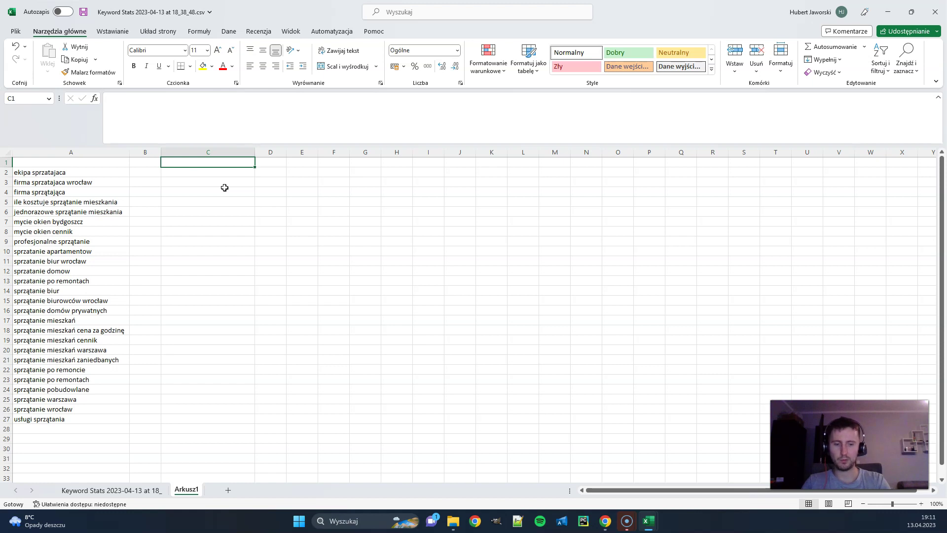
pyautogui.write('Rdzeń')
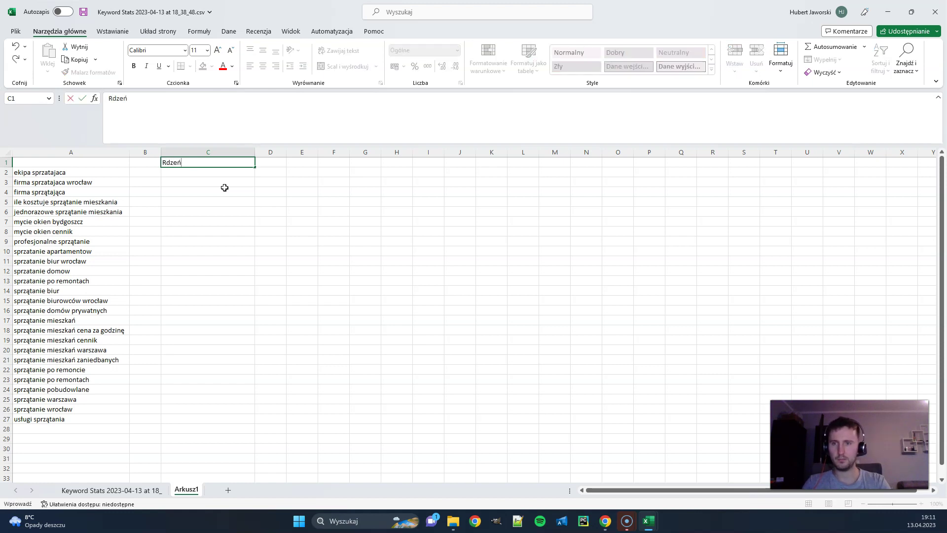
pyautogui.press('Return')
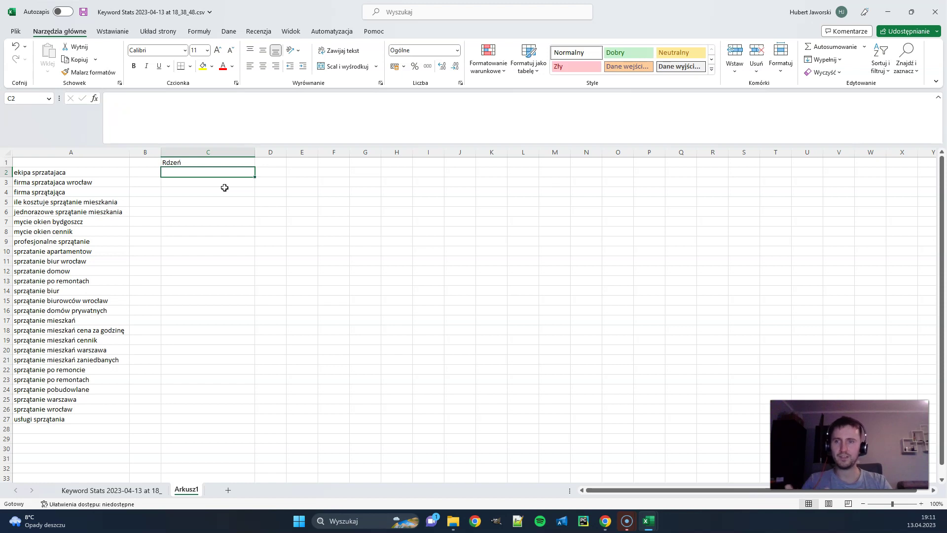
# - Copy the keyword "ekipa sprzatajaca" from A2 into C2 under the Rdzeń header
pyautogui.press('Left')
pyautogui.press('Left')
pyautogui.hotkey('ctrl', 'c')
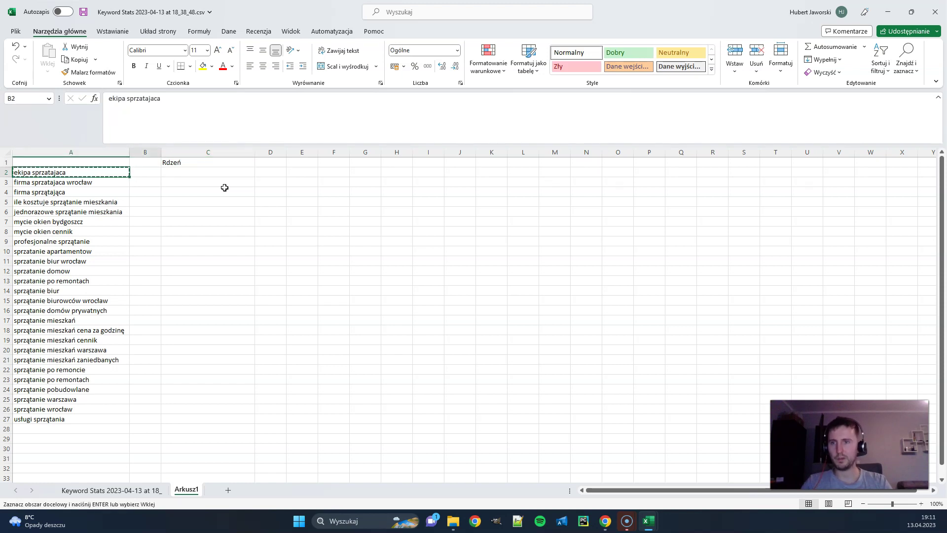
pyautogui.press('Right')
pyautogui.press('Right')
pyautogui.hotkey('ctrl', 'v')
# - Copy the keyword "firma sprzątająca" from A4 into C3
pyautogui.press('Left')
pyautogui.press('Left')
pyautogui.press('Down')
pyautogui.press('Down')
pyautogui.hotkey('ctrl', 'c')
pyautogui.press('Right')
pyautogui.press('Right')
pyautogui.press('Up')
pyautogui.hotkey('ctrl', 'v')
pyautogui.press('Down')
pyautogui.press('Left')
pyautogui.press('Left')
pyautogui.press('Down')
pyautogui.press('Up')
pyautogui.press('Right')
pyautogui.press('Right')
pyautogui.press('Left')
pyautogui.press('Down')
pyautogui.press('Left')
pyautogui.hotkey('shift', 'Up')
pyautogui.hotkey('ctrl', 'c')
# - Enter the core phrase "sprzątanie mieszkania" in C5
pyautogui.press('Right')
pyautogui.press('Right')
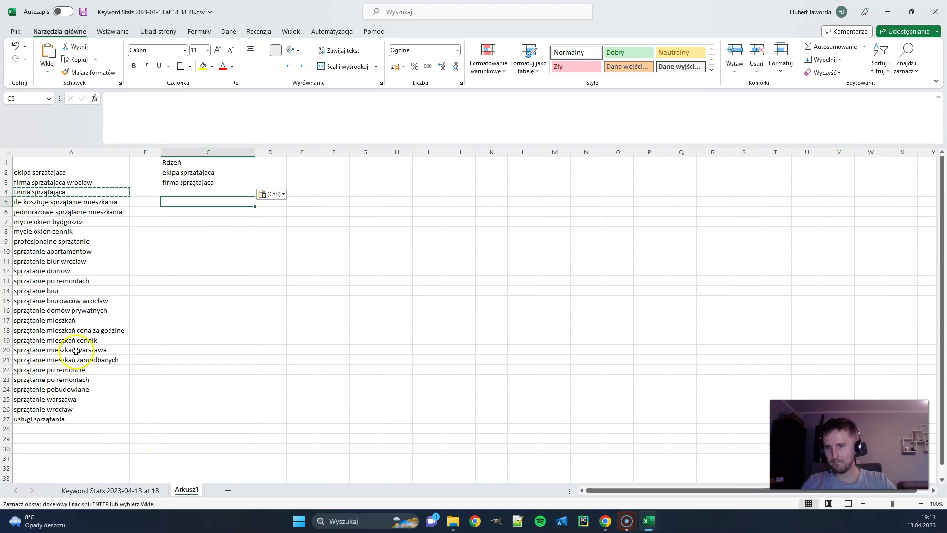
pyautogui.write('sprzą')
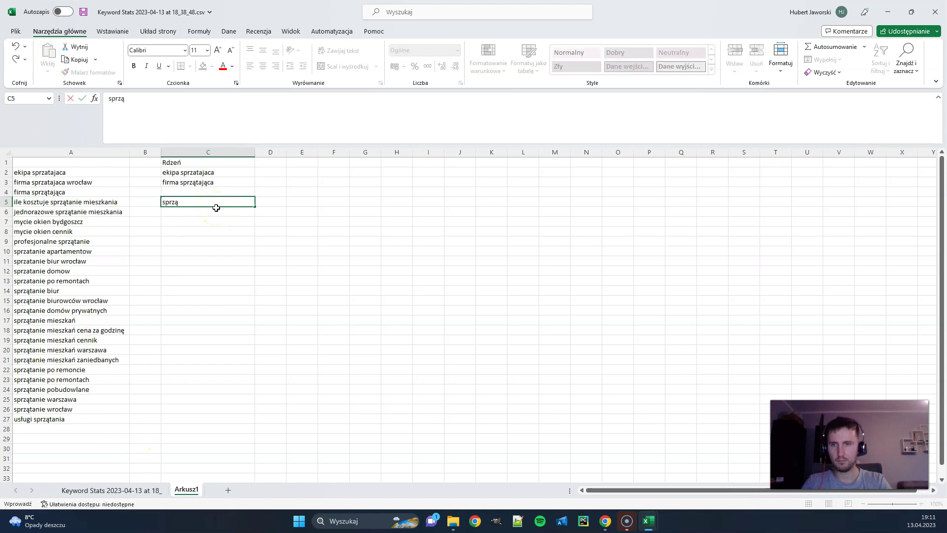
pyautogui.write('tanie mieszkania')
pyautogui.press('Return')
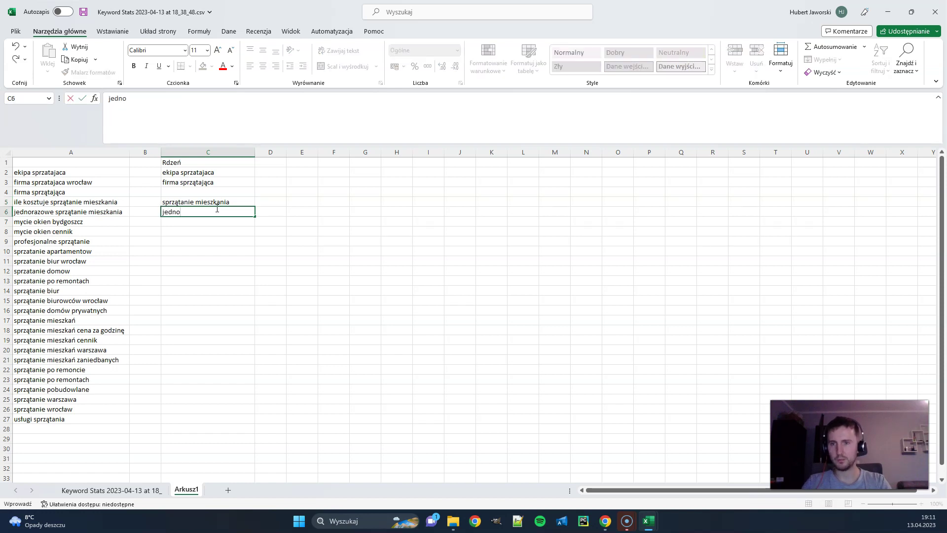
# - Copy the keyword "jednorazowe sprzątanie mieszkania" from A6 into C6
pyautogui.press('Escape')
pyautogui.press('Left')
pyautogui.press('Left')
pyautogui.hotkey('ctrl', 'c')
pyautogui.press('Right')
pyautogui.press('Right')
pyautogui.hotkey('ctrl', 'v')
pyautogui.press('Down')
# - Enter the core phrase "mycie okien" in C7, leaving C8 empty
pyautogui.press('F2')
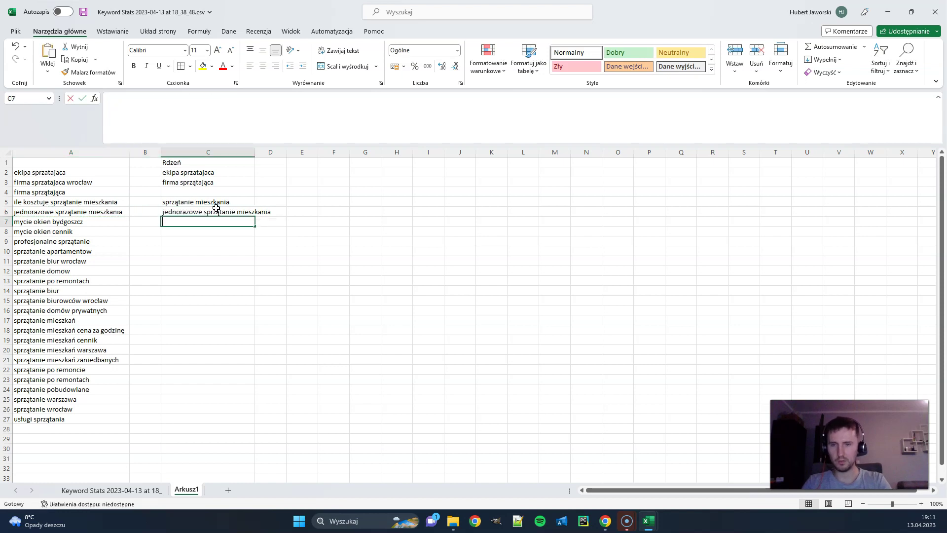
pyautogui.write('ycie okien')
pyautogui.press('Return')
pyautogui.write('mycie')
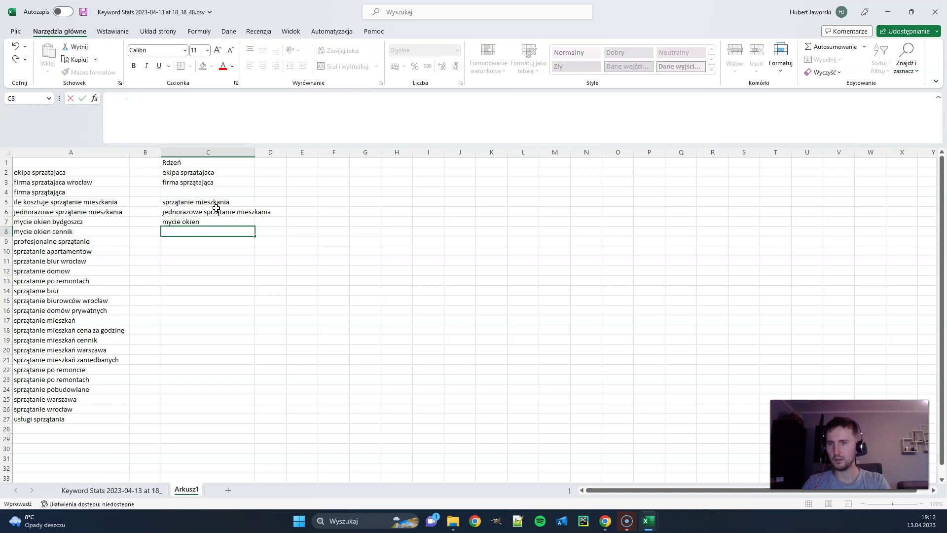
pyautogui.press('Escape')
# - Enter the core phrase "profesjonalne sprzątanie" in C9
pyautogui.press('Down')
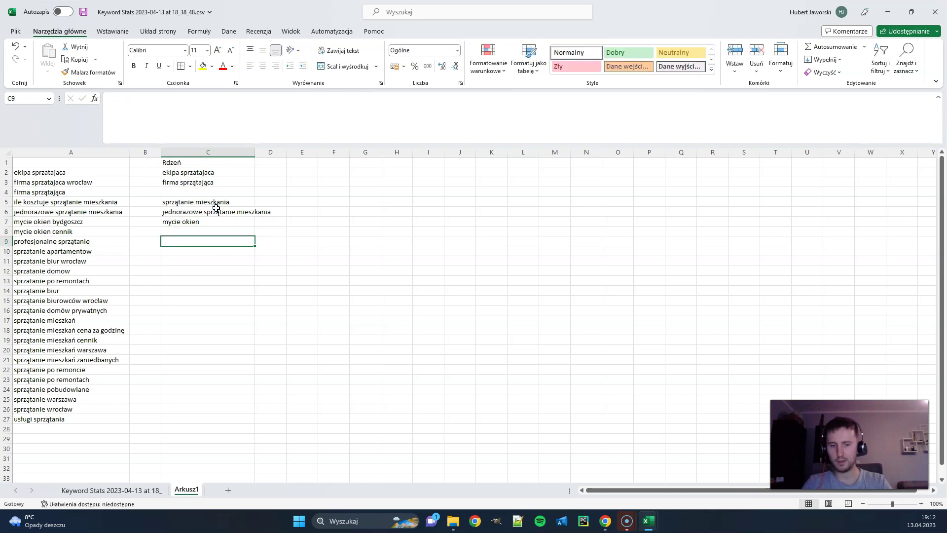
pyautogui.write('profesjonalne')
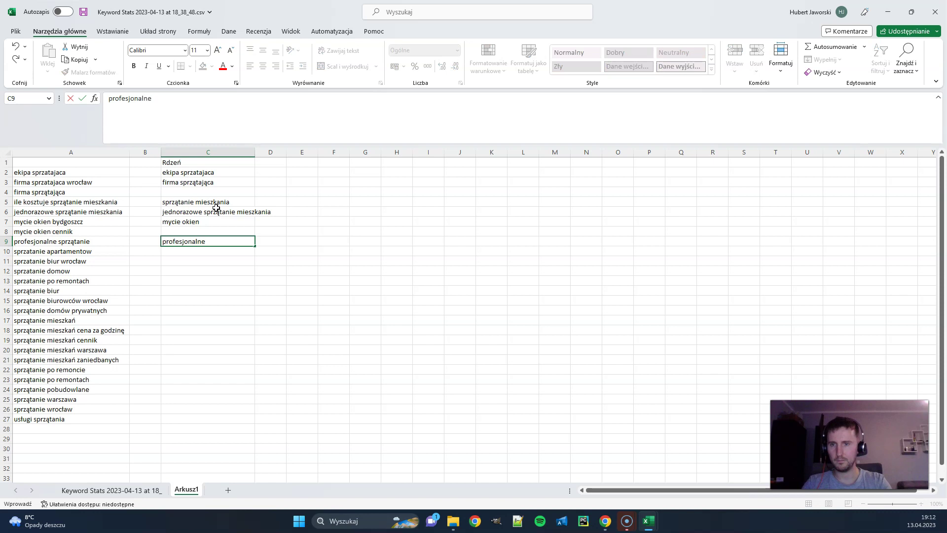
pyautogui.write(' sprzątanie')
pyautogui.press('Return')
# - Copy the keyword "sprzatanie apartamentow" from A10 into C10
pyautogui.press('Left')
pyautogui.press('Left')
pyautogui.hotkey('ctrl', 'c')
pyautogui.press('Right')
pyautogui.press('Right')
pyautogui.hotkey('ctrl', 'v')
pyautogui.press('Down')
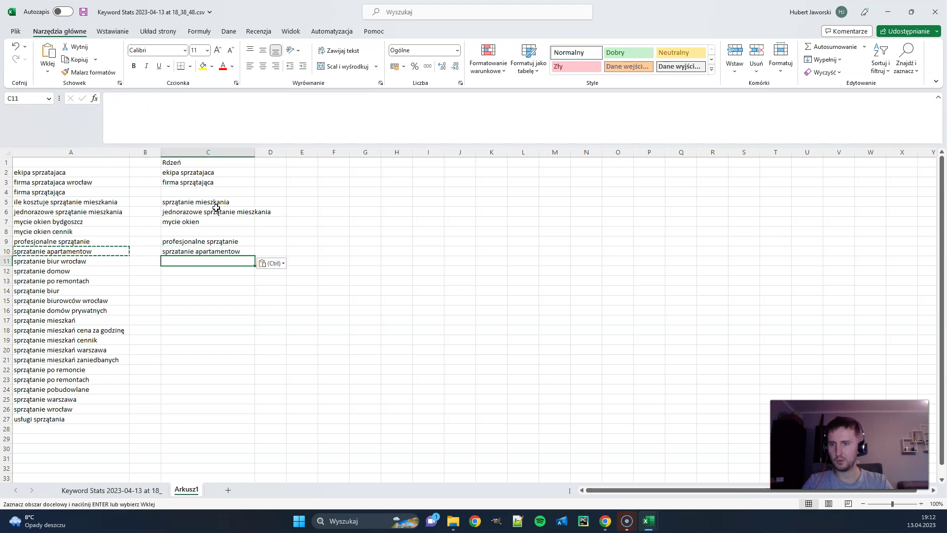
# - Enter the core phrase "sprzątanie biur" in C11
pyautogui.hotkey('ctrl', "'")
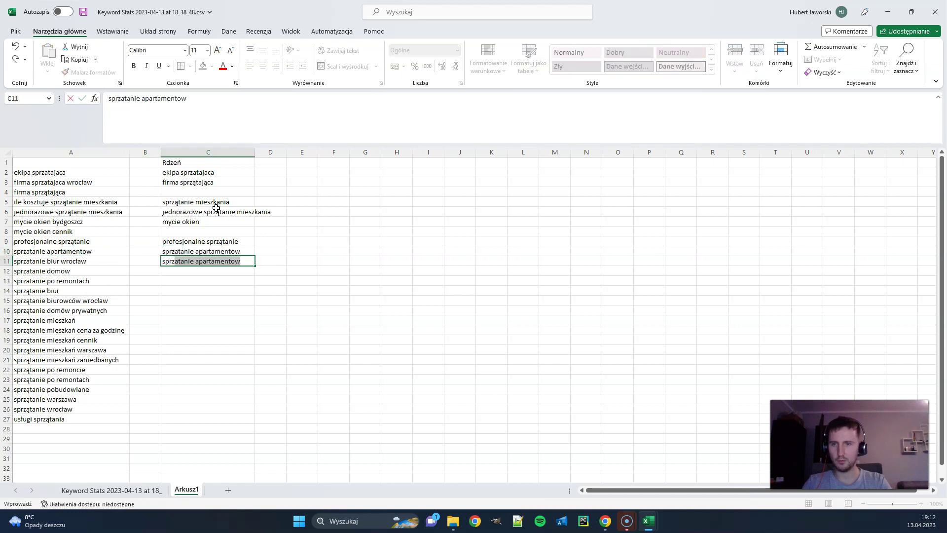
pyautogui.write('ątanie biur')
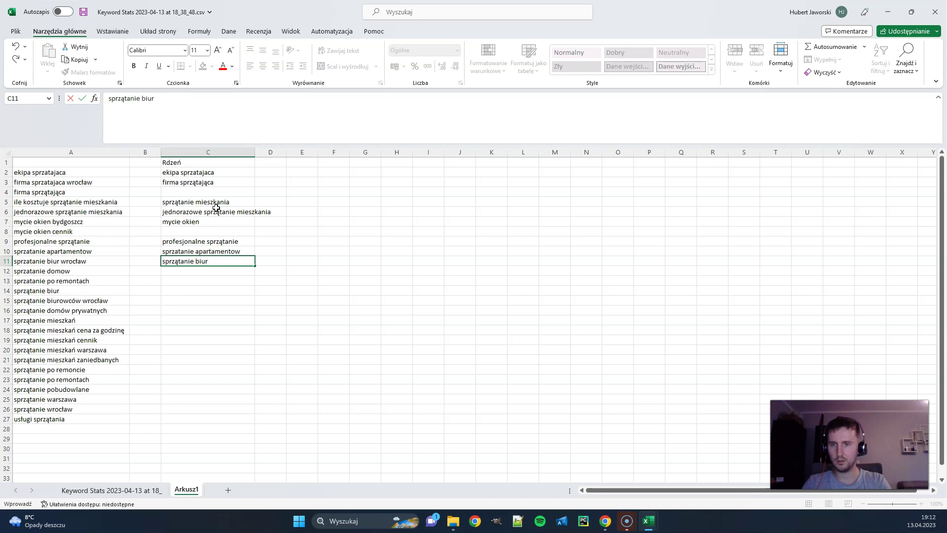
pyautogui.press('Return')
# - Copy the keyword "sprzatanie domow" from A12 into C12
pyautogui.press('Left')
pyautogui.press('Left')
pyautogui.hotkey('ctrl', 'c')
pyautogui.press('Right')
pyautogui.press('Right')
pyautogui.hotkey('ctrl', 'v')
# - Copy the keyword "sprzatanie po remontach" from A13 into C13
pyautogui.press('Left')
pyautogui.press('Left')
pyautogui.press('Down')
pyautogui.hotkey('ctrl', 'c')
pyautogui.press('Right')
pyautogui.press('Right')
pyautogui.hotkey('ctrl', 'v')
# - Copy the keyword "sprzątanie biur" from A14 into C14
pyautogui.press('Left')
pyautogui.press('Left')
pyautogui.press('Down')
pyautogui.hotkey('ctrl', 'c')
pyautogui.press('Right')
pyautogui.press('Right')
pyautogui.hotkey('ctrl', 'v')
# - Copy the keyword from A15 into C15 and shorten it to "sprzątanie biurowców" by removing the city name
pyautogui.press('Down')
pyautogui.press('Left')
pyautogui.press('Left')
pyautogui.hotkey('ctrl', 'c')
pyautogui.press('Right')
pyautogui.press('Right')
pyautogui.hotkey('ctrl', 'v')
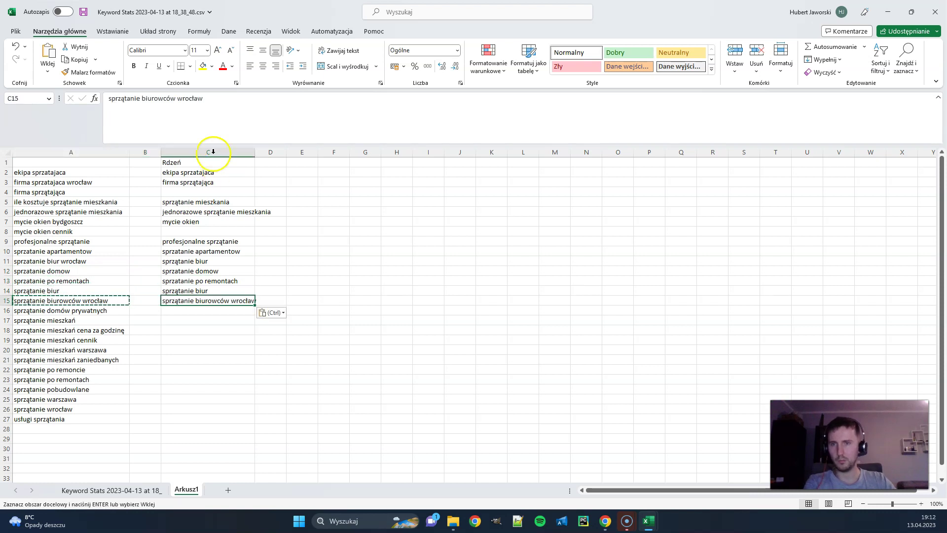
pyautogui.click(211, 114)
pyautogui.doubleClick(192, 100)
pyautogui.press('BackSpace')
pyautogui.click(217, 360)
# - Copy the keyword "sprzątanie domów prywatnych" from A16 into C16
pyautogui.click(225, 311)
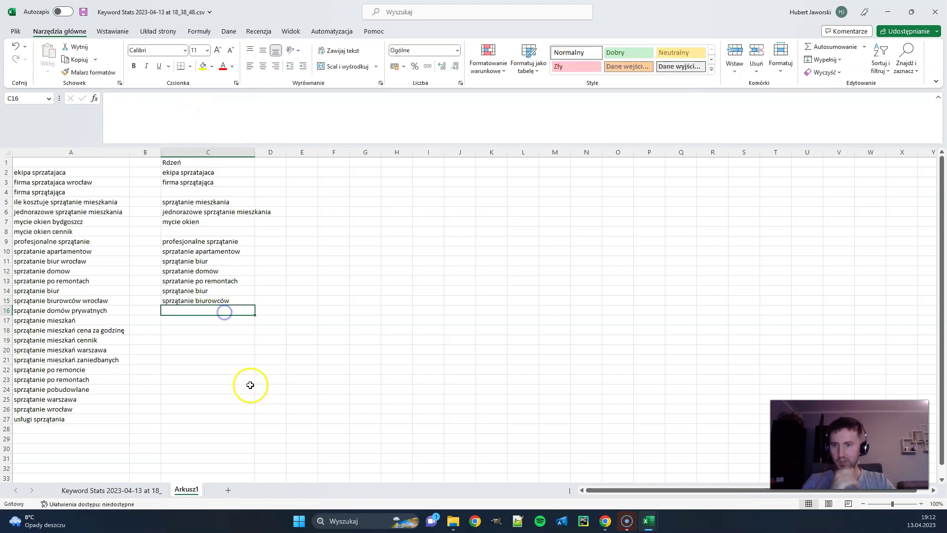
pyautogui.press('Left')
pyautogui.press('Left')
pyautogui.hotkey('ctrl', 'c')
pyautogui.press('Right')
pyautogui.press('Right')
pyautogui.hotkey('ctrl', 'v')
# - Copy the keyword "sprzątanie mieszkań" from A17 into C17
pyautogui.press('Down')
pyautogui.press('Left')
pyautogui.press('Left')
pyautogui.hotkey('ctrl', 'c')
pyautogui.press('Right')
pyautogui.press('Right')
pyautogui.hotkey('ctrl', 'v')
# - Copy the keyword "sprzątanie mieszkań zaniedbanych" from A21 into C21, leaving C18:C20 empty
pyautogui.press('Down')
pyautogui.press('Down')
pyautogui.press('Down')
pyautogui.press('Down')
pyautogui.press('Left')
pyautogui.press('Left')
pyautogui.hotkey('ctrl', 'c')
pyautogui.press('Right')
pyautogui.press('Right')
pyautogui.hotkey('ctrl', 'v')
# - Copy the keywords "sprzątanie po remoncie" and "sprzątanie po remontach" from A22:A23 into C22:C23
pyautogui.press('Down')
pyautogui.press('Left')
pyautogui.press('Left')
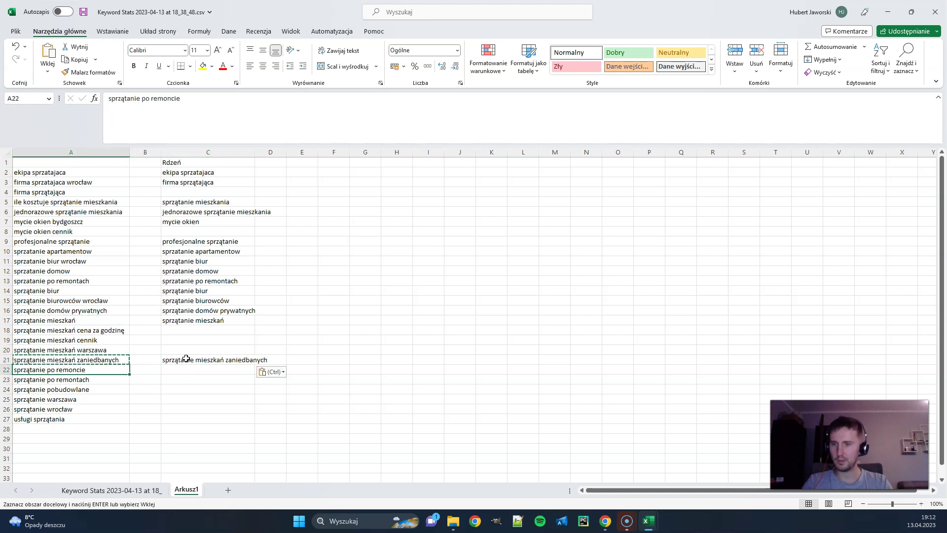
pyautogui.press('ctrl')
pyautogui.press('ctrl')
pyautogui.hotkey('shift', 'Down')
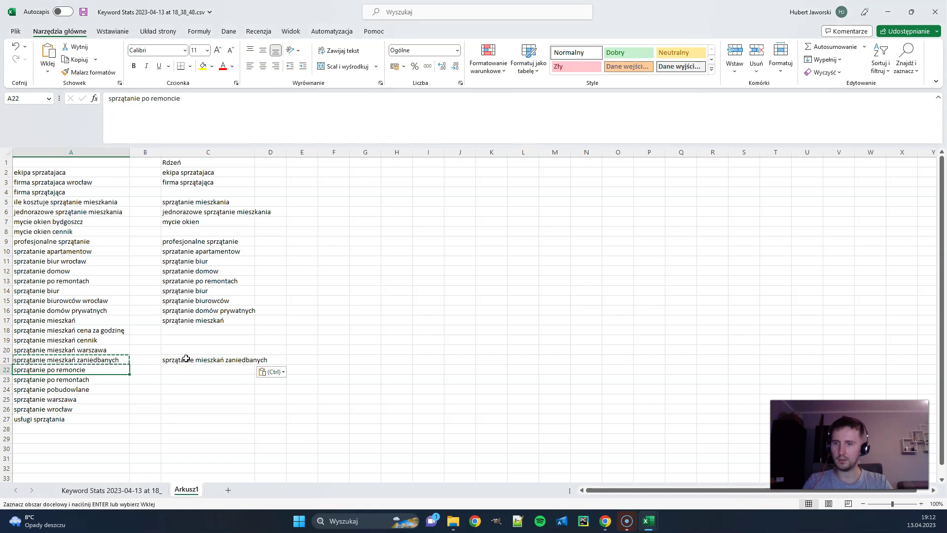
pyautogui.hotkey('ctrl', 'c')
pyautogui.press('Right')
pyautogui.press('Right')
pyautogui.hotkey('ctrl', 'v')
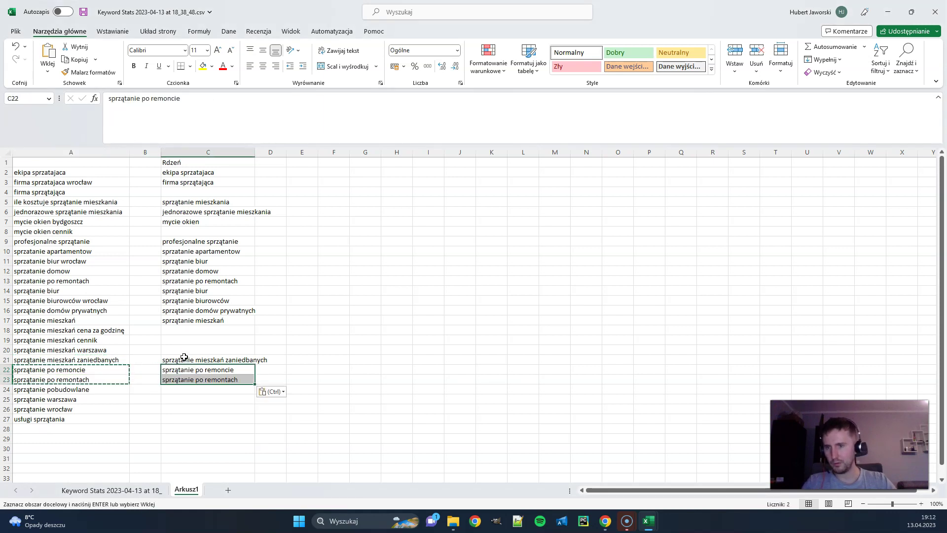
# - Clear the duplicate keyword "sprzatanie po remontach" from row 13 in columns A to C
pyautogui.click(105, 280)
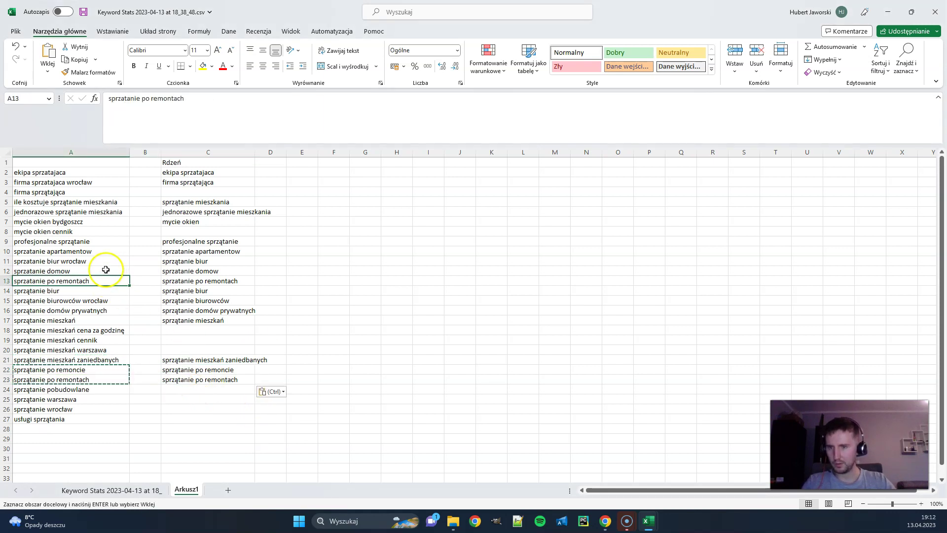
pyautogui.moveTo(158, 279); pyautogui.dragTo(207, 280)
pyautogui.press('Delete')
pyautogui.click(270, 349)
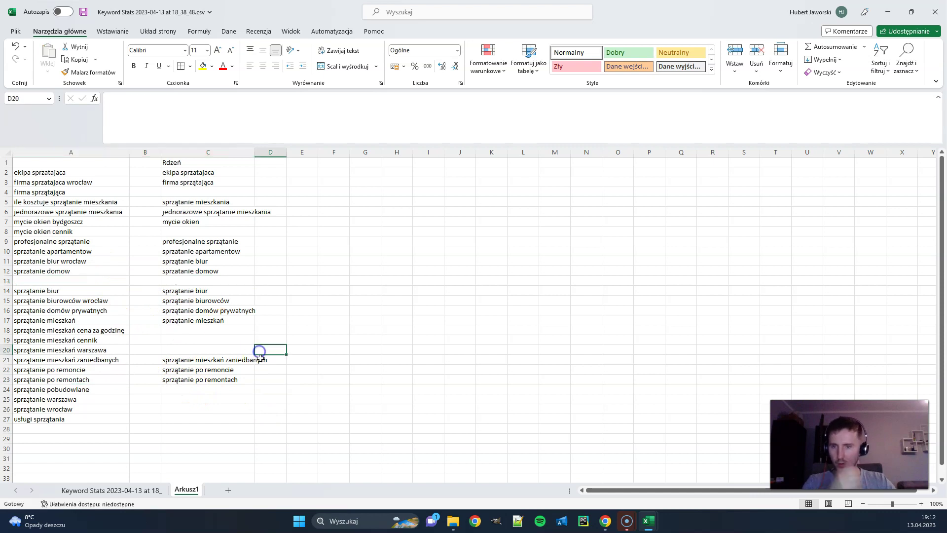
# - Copy the keyword "sprzątanie pobudowlane" from A24 into C24
pyautogui.click(88, 388)
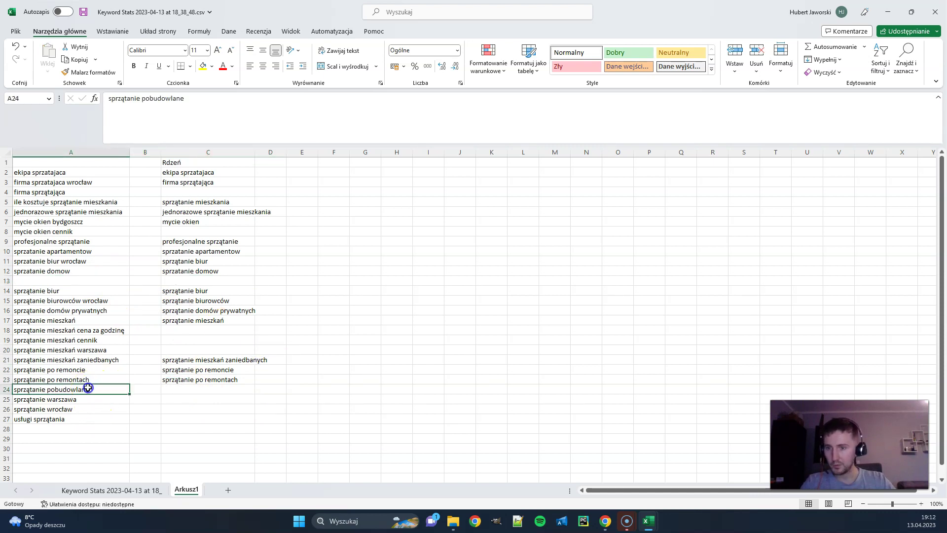
pyautogui.hotkey('ctrl', 'c')
pyautogui.click(176, 389)
pyautogui.hotkey('ctrl', 'v')
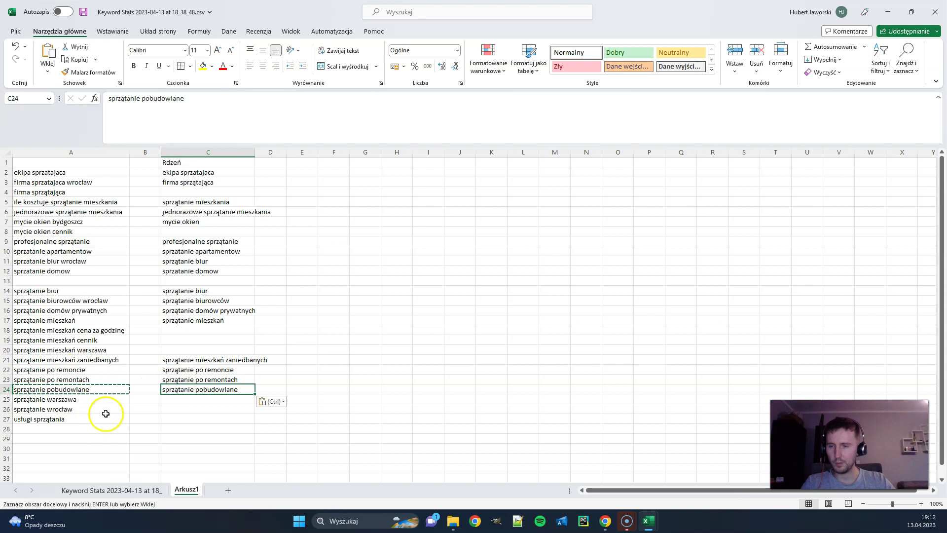
pyautogui.moveTo(236, 368); pyautogui.dragTo(232, 387)
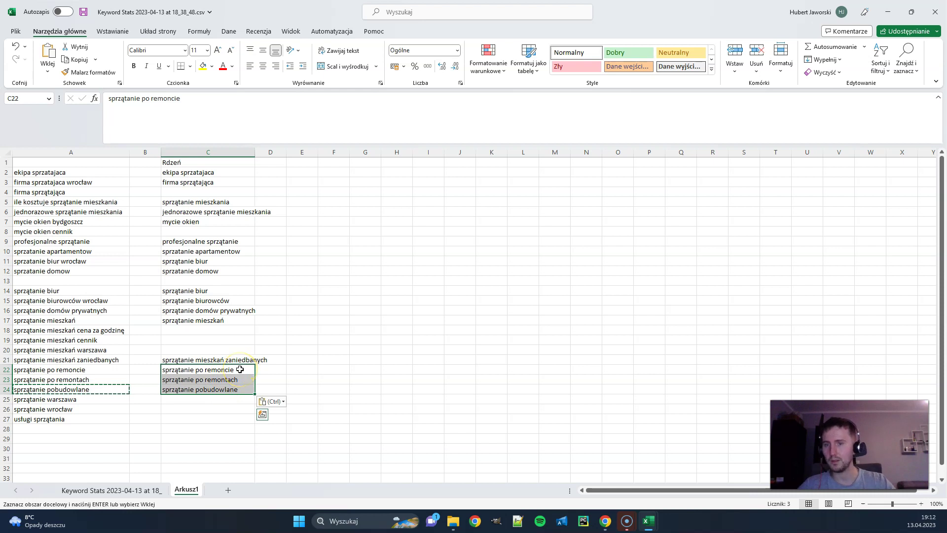
# - Enter the core phrase "sprzątanie" in C25
pyautogui.click(95, 411)
pyautogui.click(187, 402)
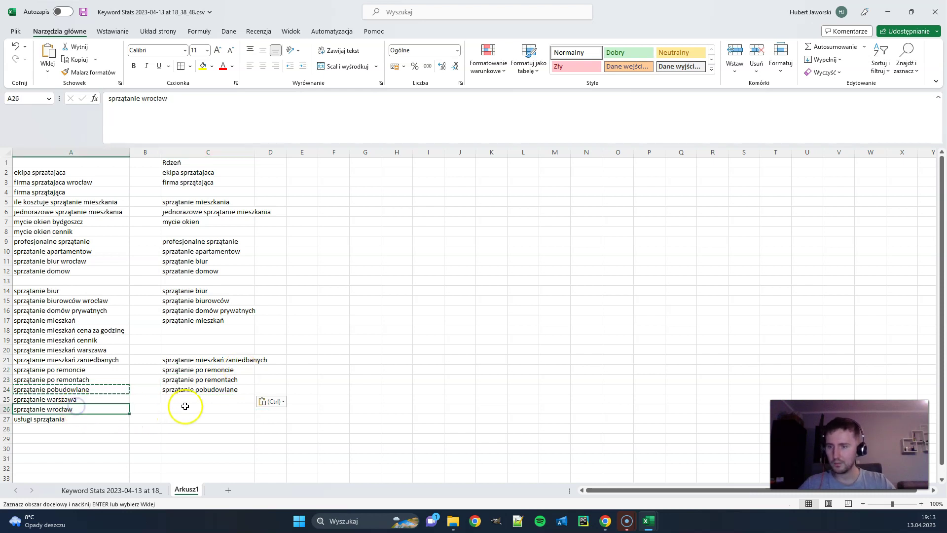
pyautogui.write('sprzątanie')
pyautogui.press('Return')
# - Enter the core phrase "usługi sprzątania" in C27, leaving C26 empty, and autofit the width of column C
pyautogui.press('Return')
pyautogui.write('usł')
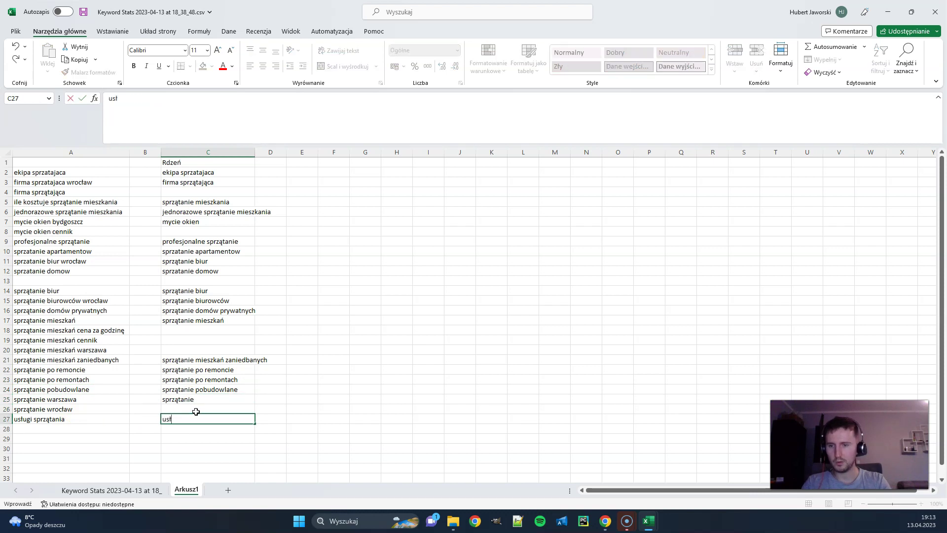
pyautogui.write('ugi sprzątania')
pyautogui.press('Return')
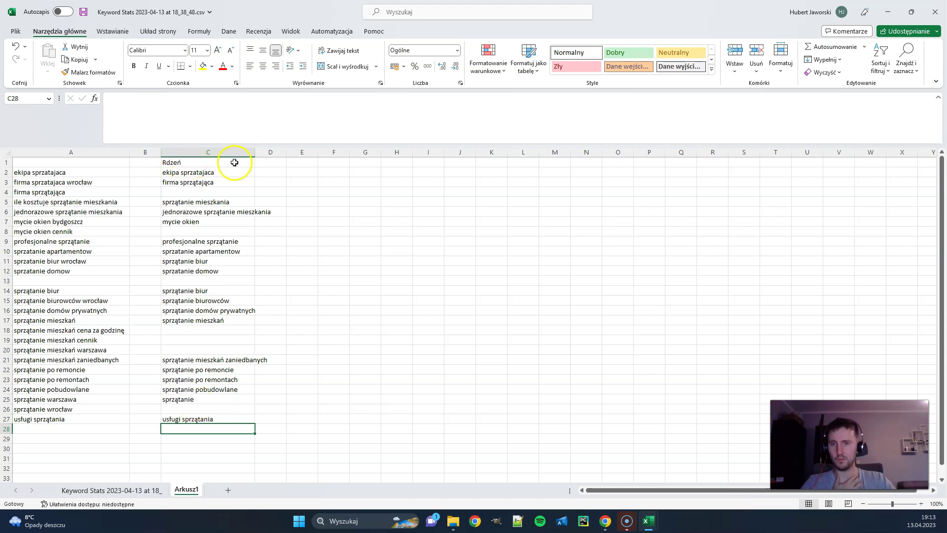
pyautogui.doubleClick(255, 153)
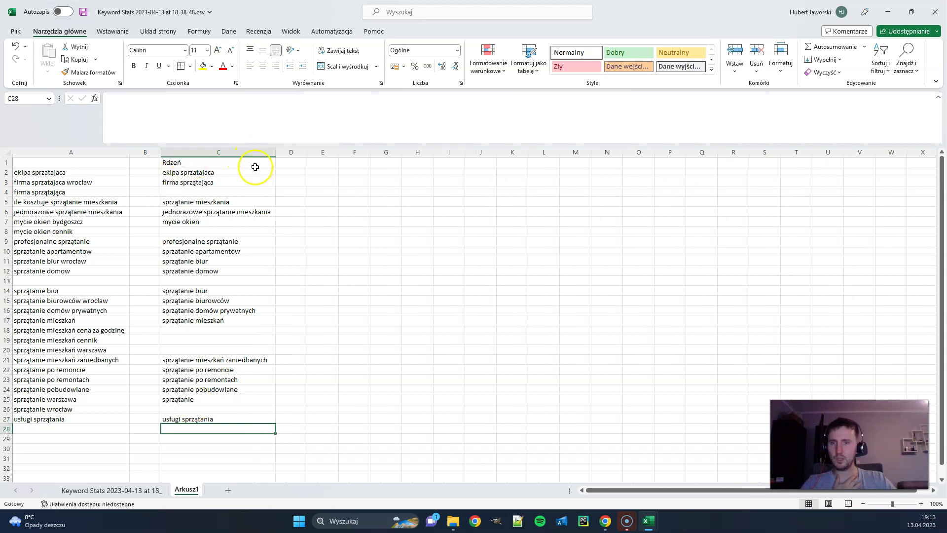
# - Add the headers "Rdzeń + Wrocław" in D1 and "Rdzeń + Cennik" in E1, and autofit both columns
pyautogui.click(79, 182)
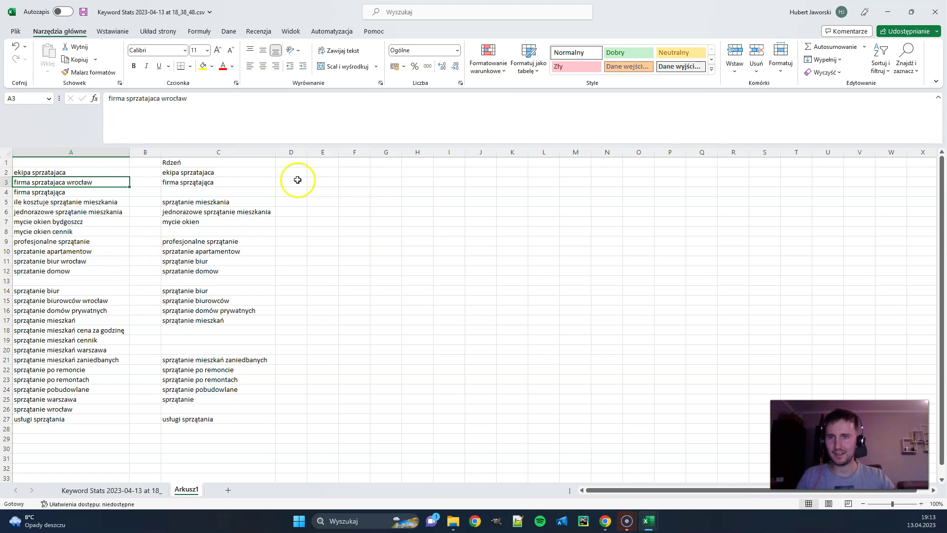
pyautogui.click(288, 164)
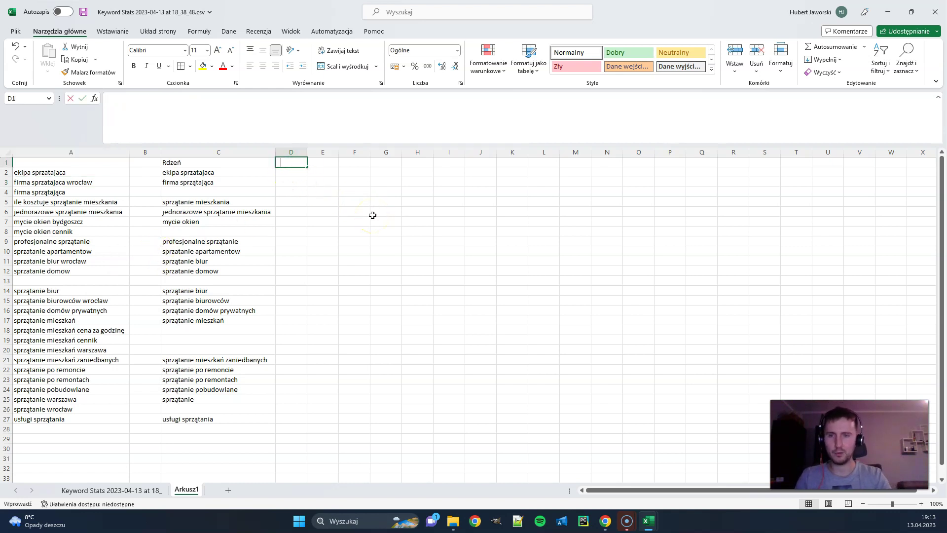
pyautogui.write('Rdzeń + Wr')
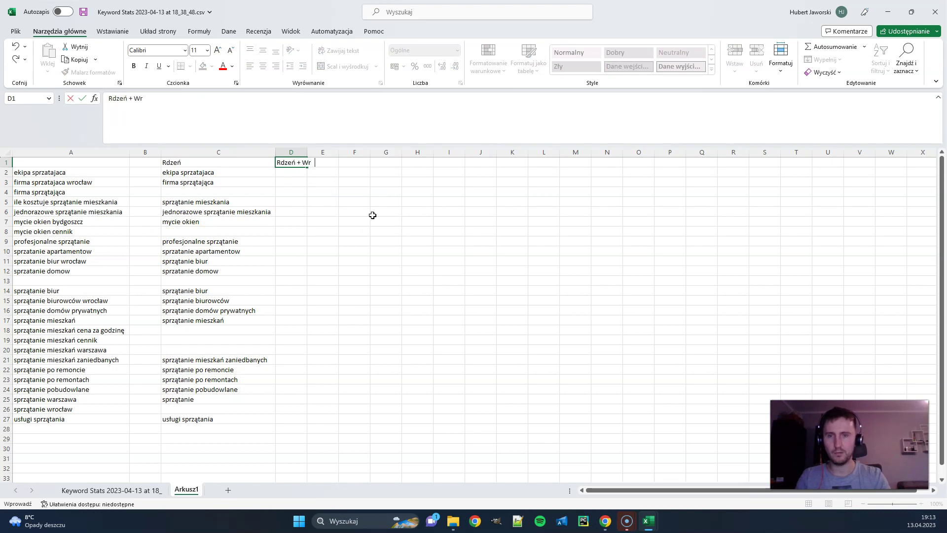
pyautogui.press('Tab')
pyautogui.write('Rdzeń')
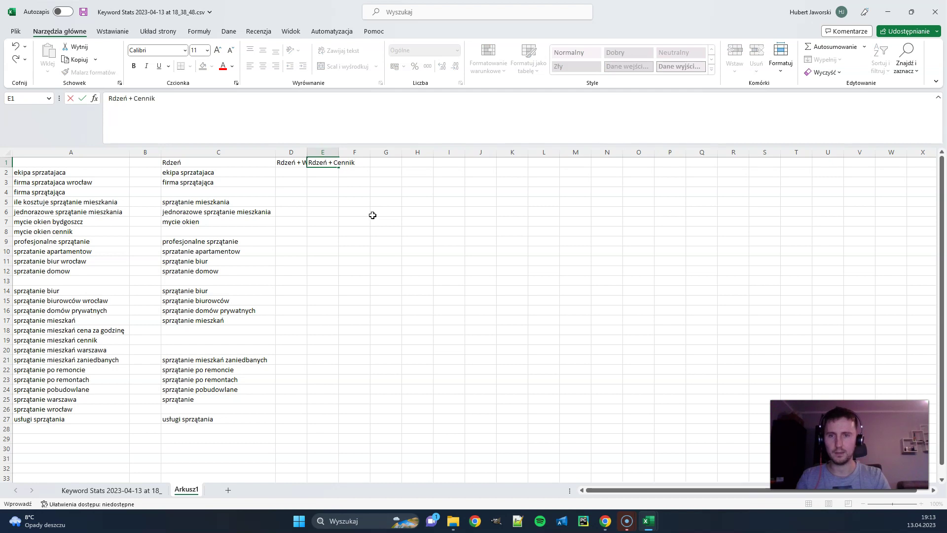
pyautogui.write(' + Cennik')
pyautogui.press('Return')
pyautogui.doubleClick(306, 152)
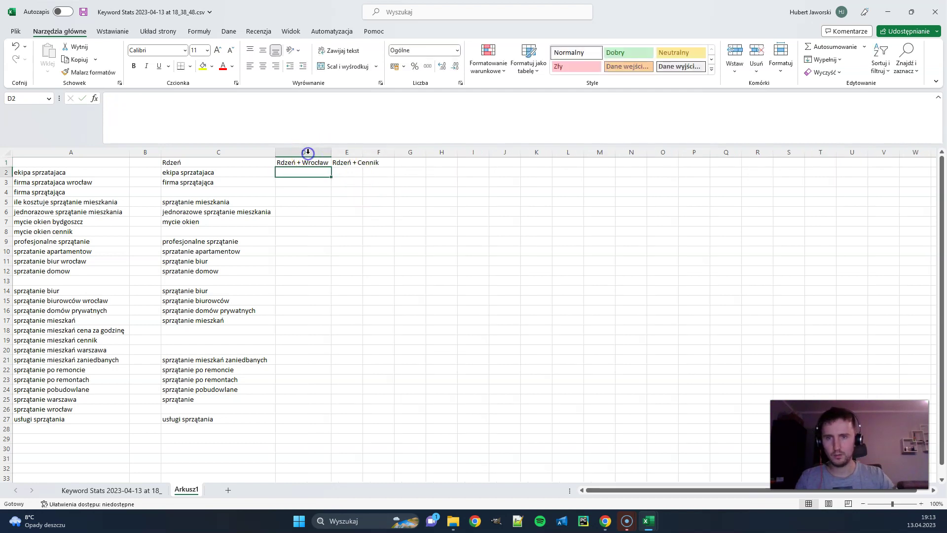
pyautogui.doubleClick(364, 151)
# - Enter the formula =C2&" Wrocław" in D2 to append the city to the core phrase
pyautogui.click(319, 170)
pyautogui.write('=')
pyautogui.click(238, 173)
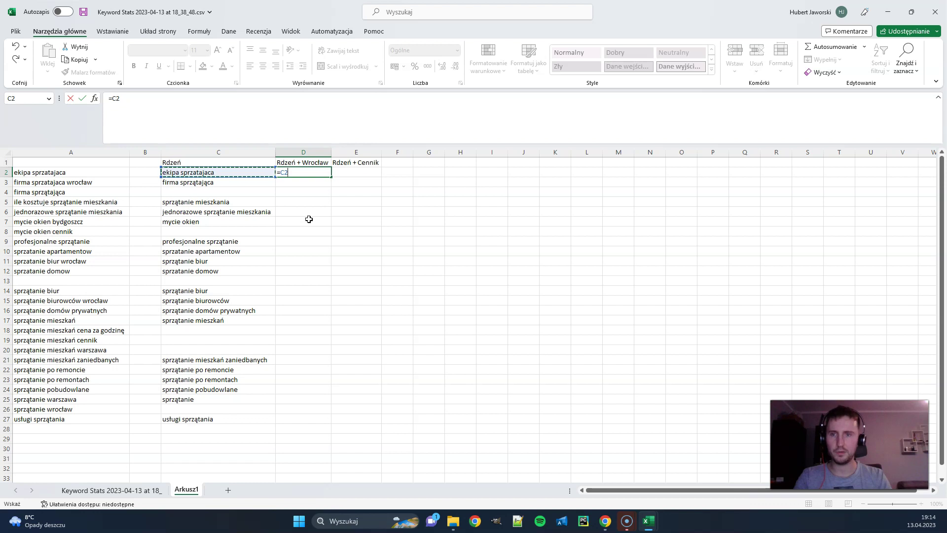
pyautogui.write('&" Wrocław')
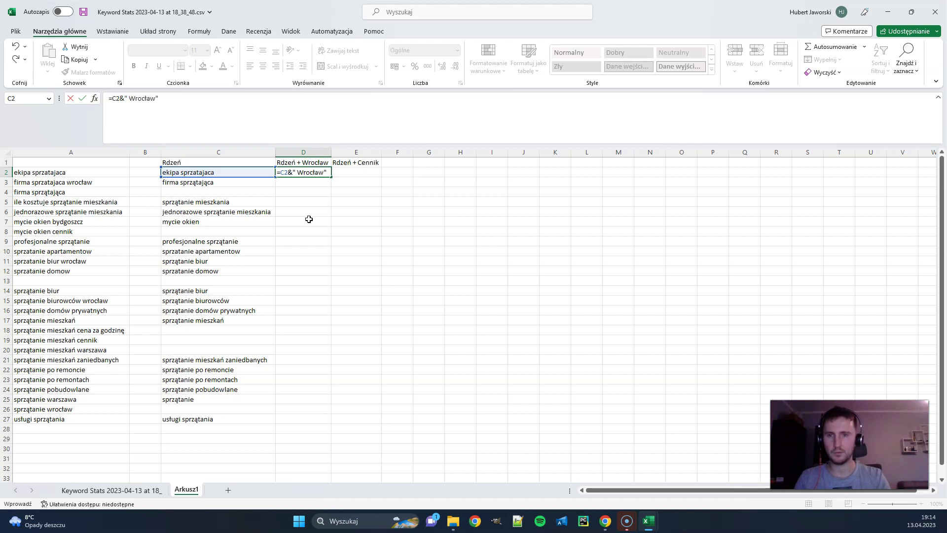
pyautogui.press('Return')
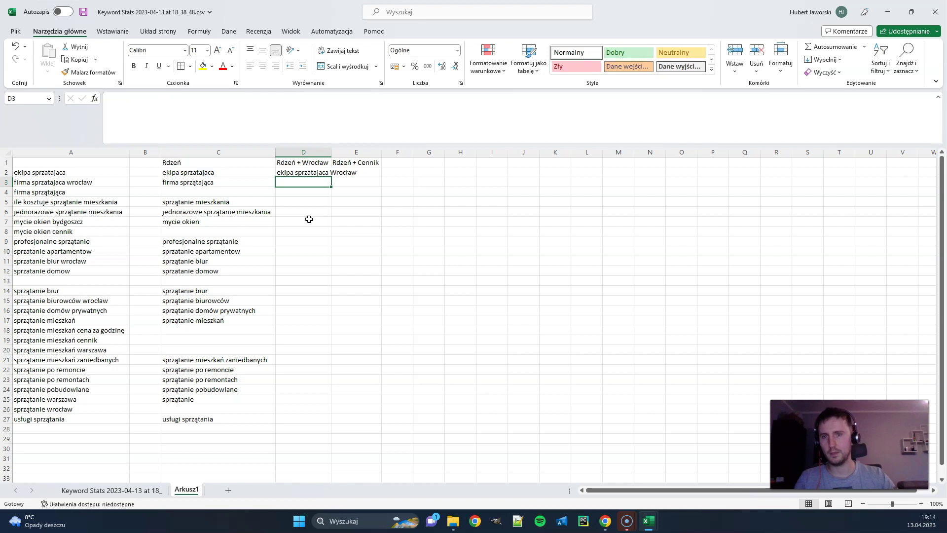
# - Autofit column D and fill the D2 formula down to D27
pyautogui.doubleClick(332, 151)
pyautogui.click(335, 173)
pyautogui.moveTo(360, 177); pyautogui.dragTo(375, 421)
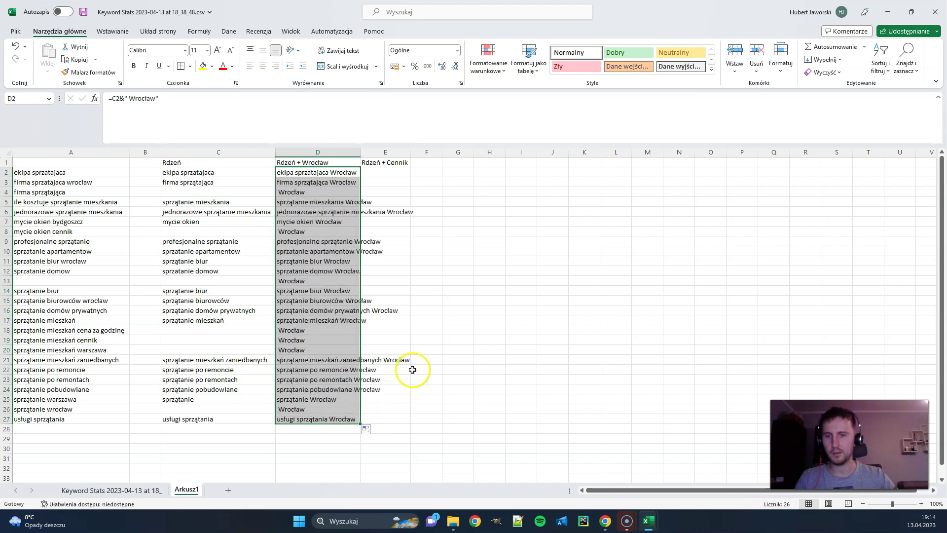
pyautogui.click(413, 372)
# - Clear the formulas beside empty core cells in D26, D18:D20, D13, D8 and D4, and autofit column D
pyautogui.click(315, 409)
pyautogui.press('Delete')
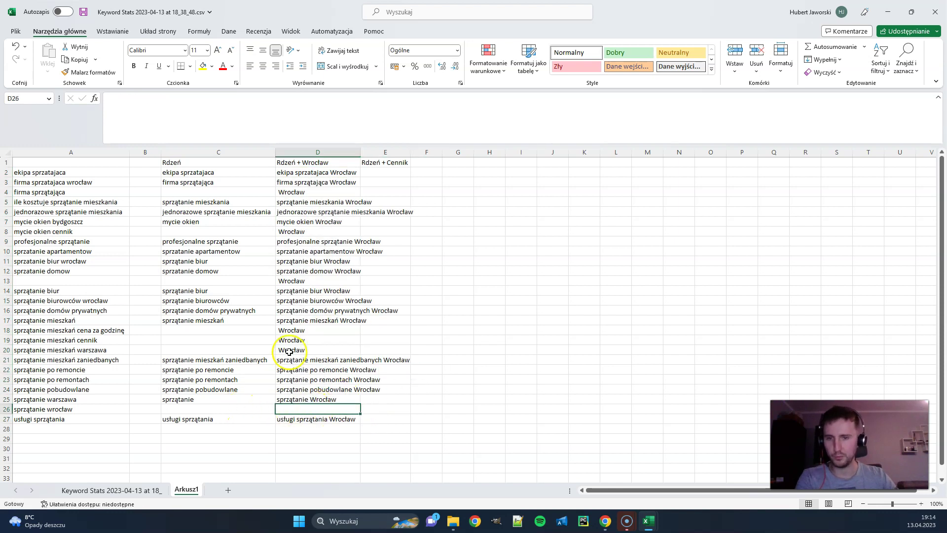
pyautogui.moveTo(290, 351); pyautogui.dragTo(291, 330)
pyautogui.press('Delete')
pyautogui.click(291, 282)
pyautogui.press('Delete')
pyautogui.click(294, 231)
pyautogui.keyDown('ctrl'); pyautogui.click(290, 192); pyautogui.keyUp('ctrl')
pyautogui.press('Delete')
pyautogui.click(477, 211)
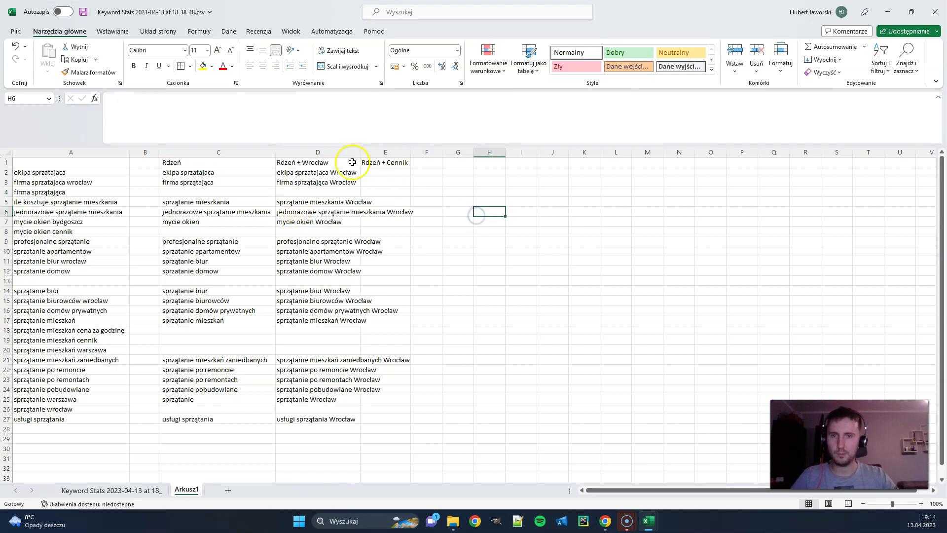
pyautogui.doubleClick(360, 152)
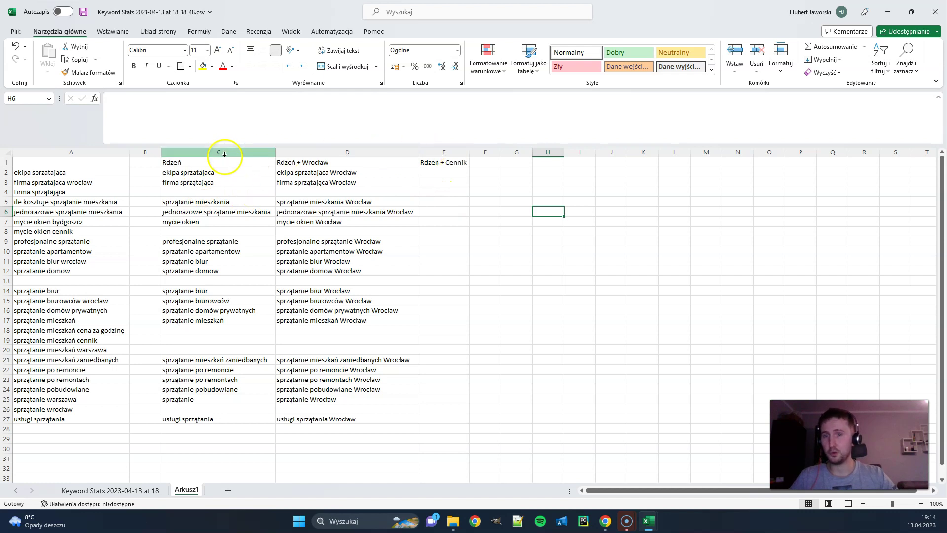
# - Widen the "Rdzeń + Cennik" column to make room for the longer phrases
pyautogui.click(239, 152)
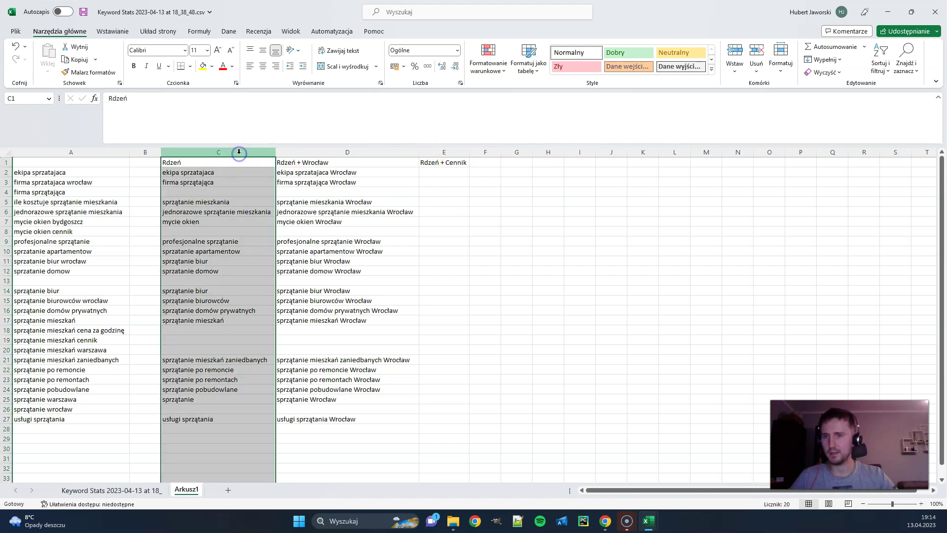
pyautogui.click(326, 152)
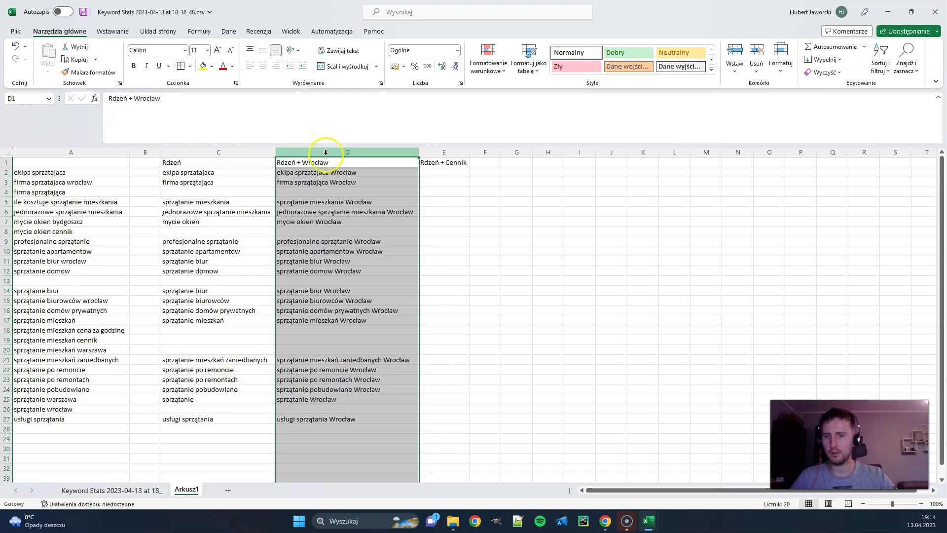
pyautogui.click(461, 152)
pyautogui.click(562, 199)
pyautogui.moveTo(469, 152); pyautogui.dragTo(543, 152)
# - Enter the formula =C2&" cennik" in E2 to append the price-list word to the core phrase
pyautogui.click(480, 172)
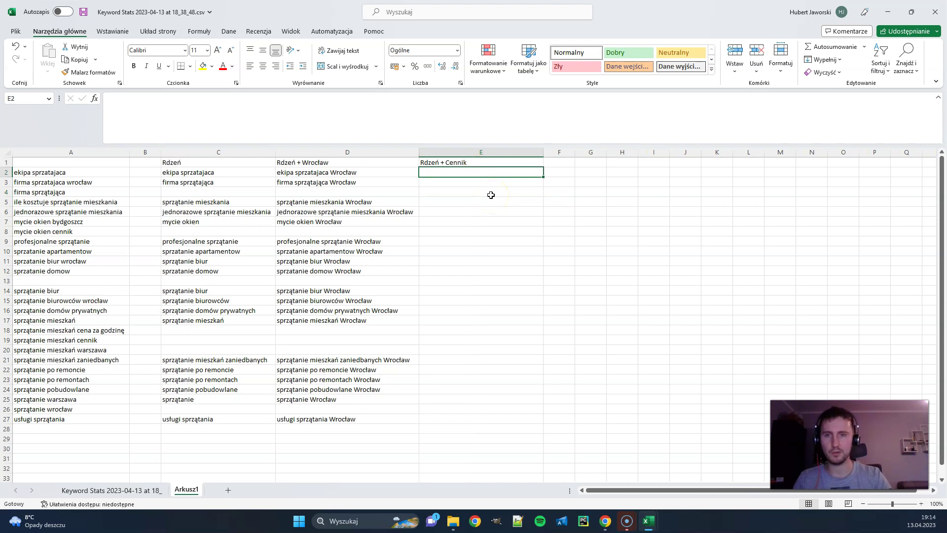
pyautogui.write('=')
pyautogui.click(243, 170)
pyautogui.write('&')
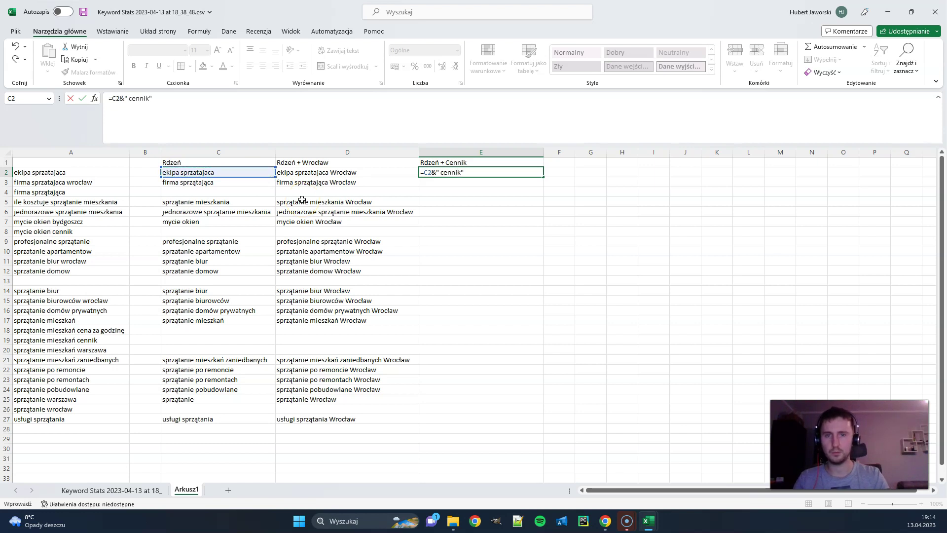
pyautogui.write('" cennik"')
pyautogui.press('Return')
# - Fill the E2 formula down to E27
pyautogui.click(483, 173)
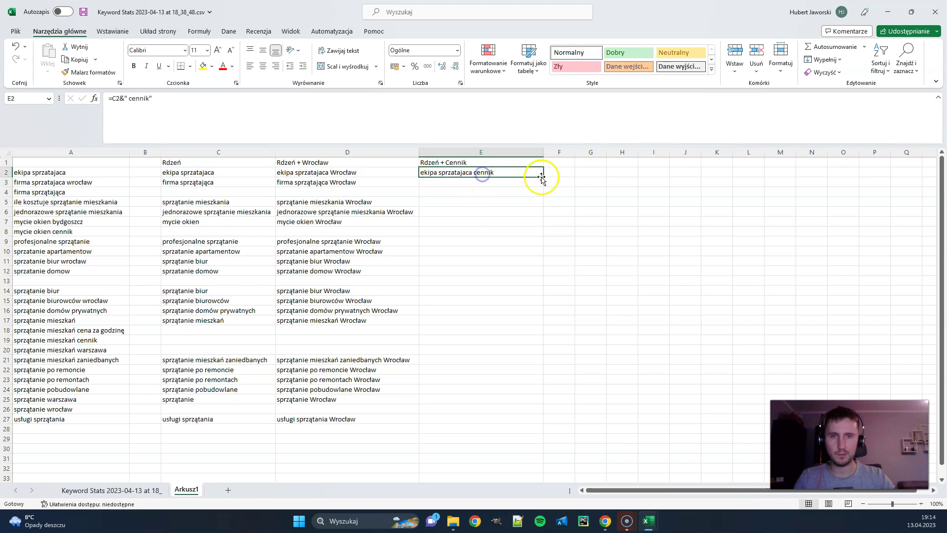
pyautogui.moveTo(541, 176); pyautogui.dragTo(521, 419)
pyautogui.click(453, 403)
# - Clear the formulas beside empty core cells in E26, E18:E20, E13, E8 and E4
pyautogui.click(448, 415)
pyautogui.click(447, 410)
pyautogui.press('Delete')
pyautogui.moveTo(432, 349)
pyautogui.mouseDown()
pyautogui.moveTo(433, 334)
pyautogui.moveTo(433, 348)
pyautogui.mouseUp()
pyautogui.press('Delete')
pyautogui.click(425, 280)
pyautogui.press('Delete')
pyautogui.click(429, 231)
pyautogui.press('Delete')
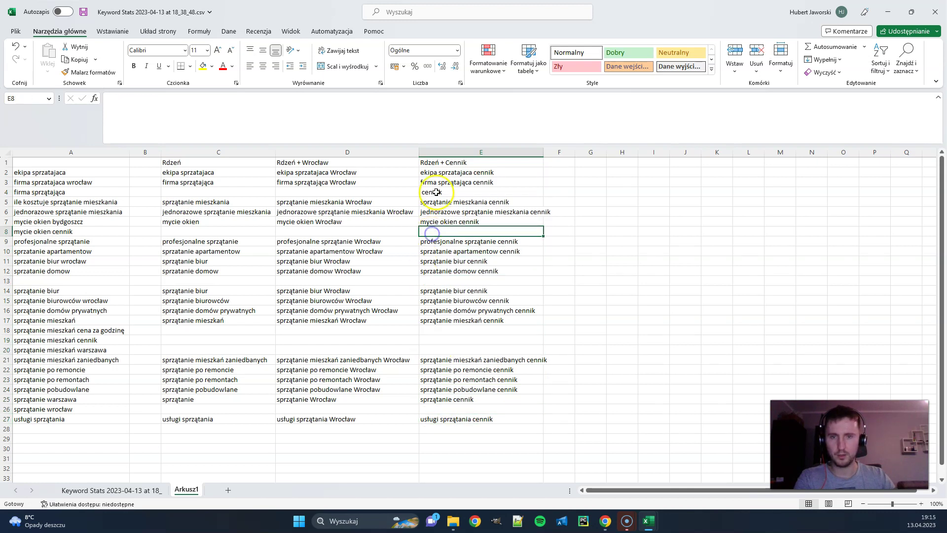
pyautogui.click(429, 192)
pyautogui.press('Delete')
pyautogui.click(554, 214)
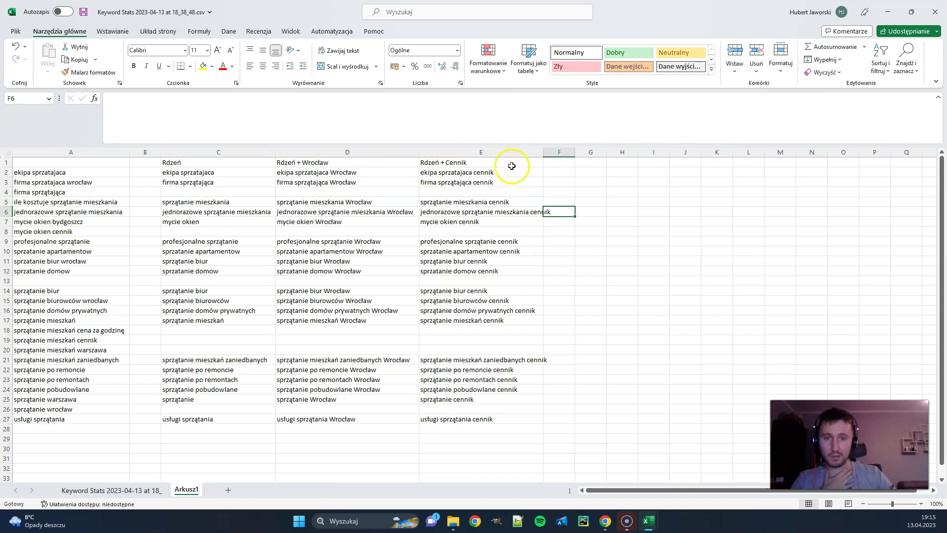
# - Fit the "Rdzeń + Cennik" column width to its longest phrase
pyautogui.click(496, 174)
pyautogui.click(492, 180)
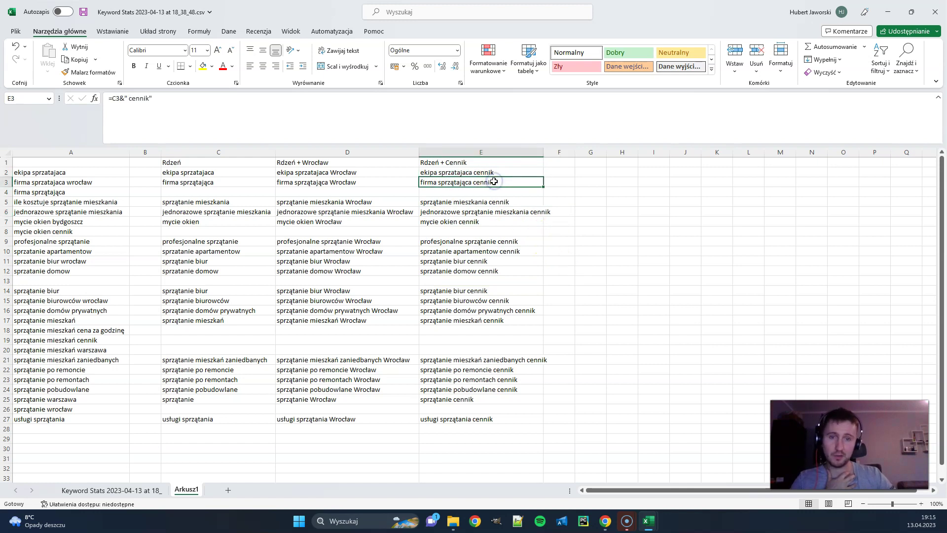
pyautogui.doubleClick(544, 153)
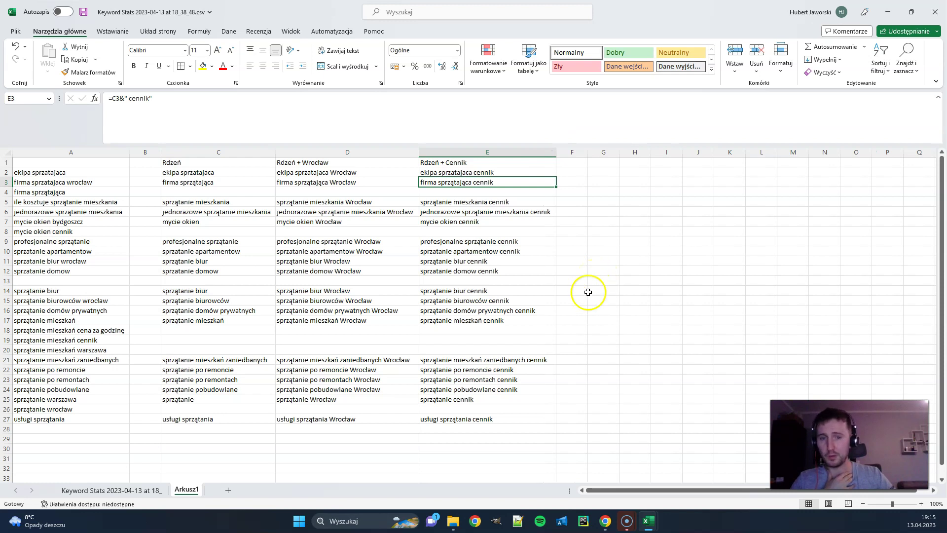
# - Review the core, Wrocław and cennik phrases in C2:E27 and glance at the keyword stats sheet
pyautogui.click(506, 359)
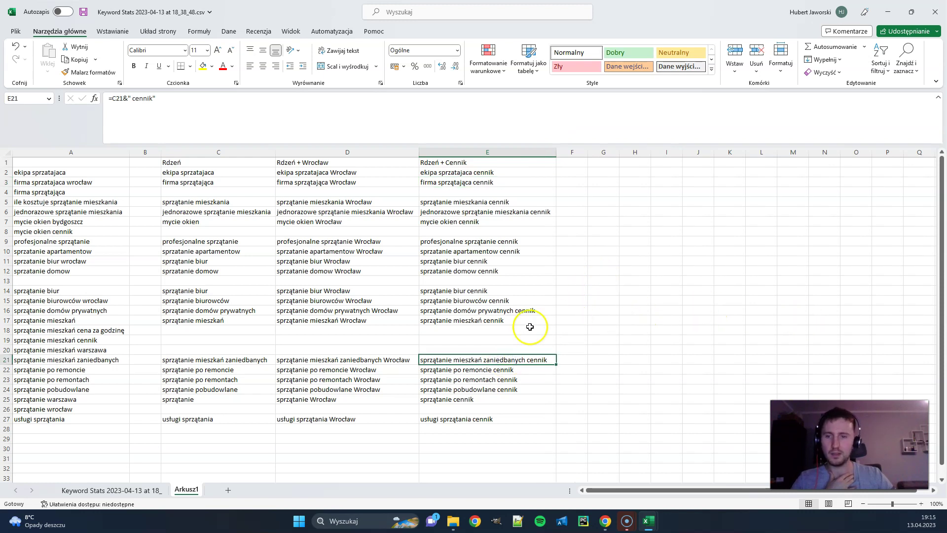
pyautogui.click(234, 360)
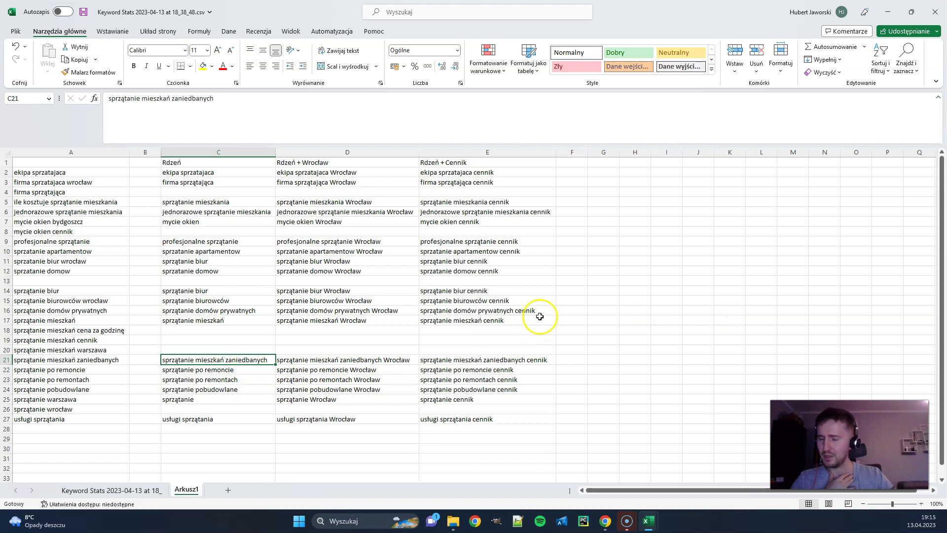
pyautogui.click(513, 360)
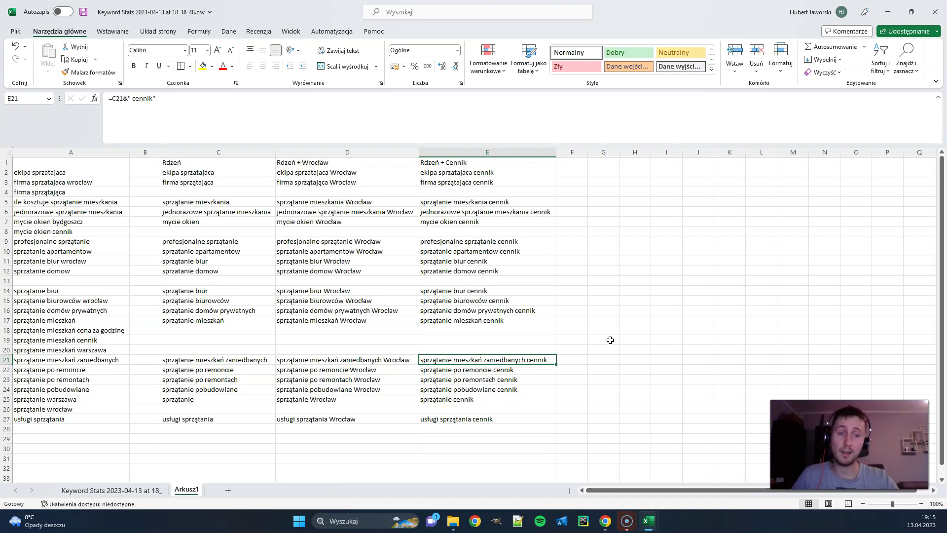
pyautogui.click(622, 305)
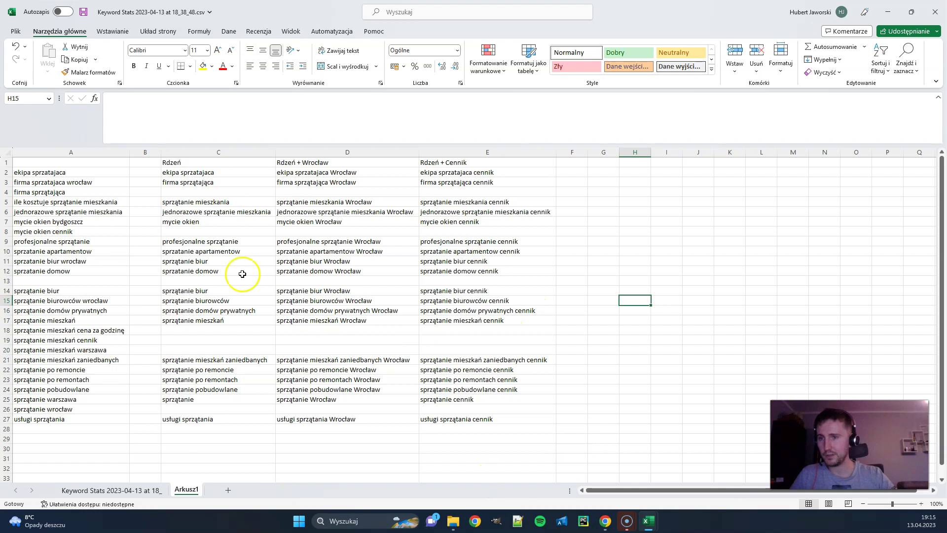
pyautogui.click(125, 490)
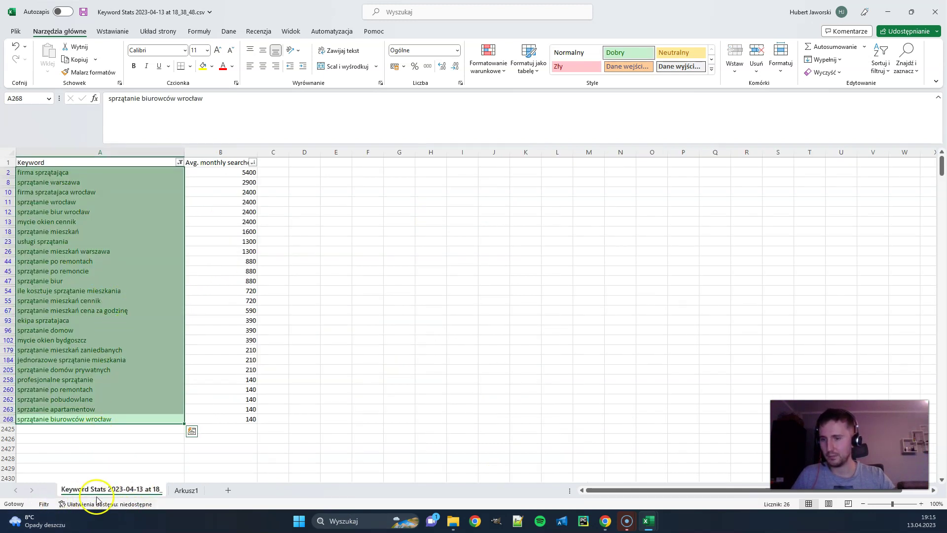
pyautogui.click(186, 490)
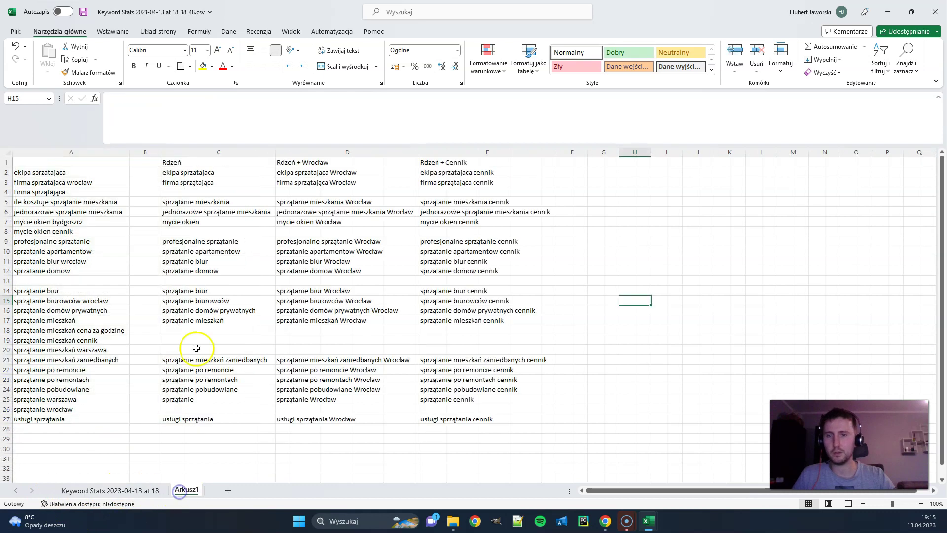
pyautogui.moveTo(212, 174); pyautogui.dragTo(488, 421)
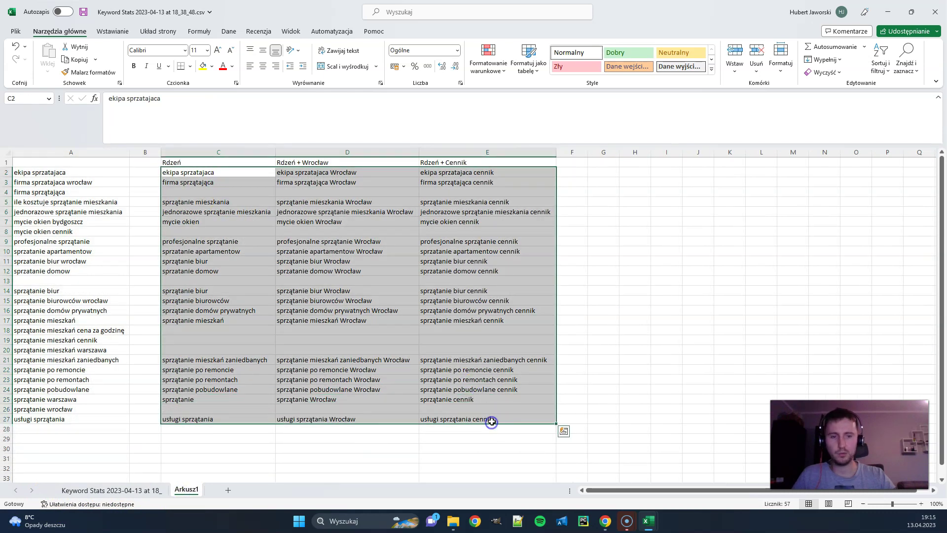
pyautogui.click(660, 337)
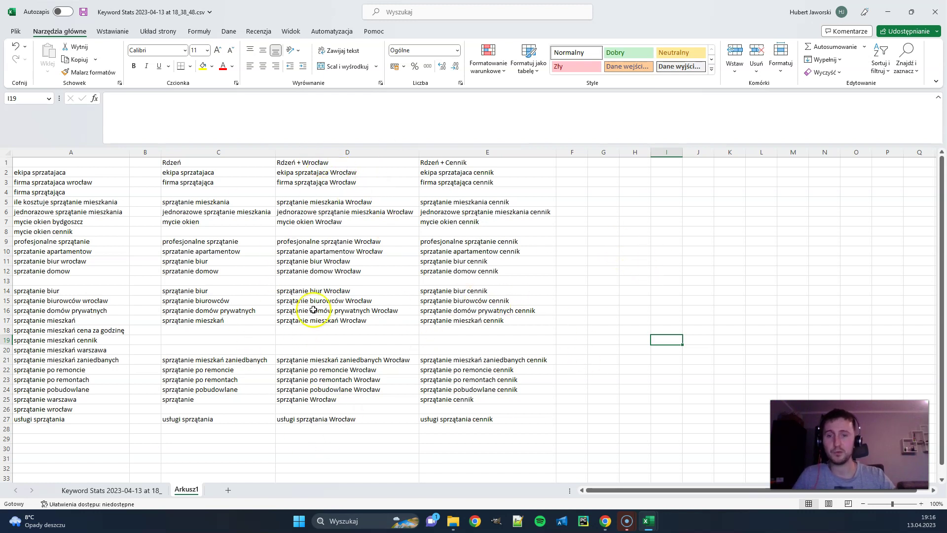
# - Copy C1:E27 from Arkusz1 and paste it as values at A1 of a new sheet
pyautogui.moveTo(226, 163); pyautogui.dragTo(495, 416)
pyautogui.hotkey('ctrl', 'c')
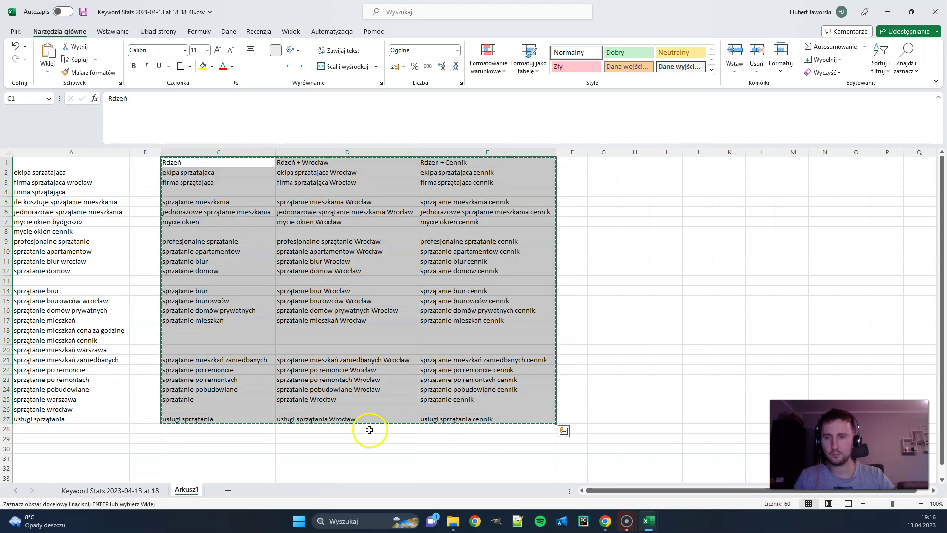
pyautogui.click(229, 493)
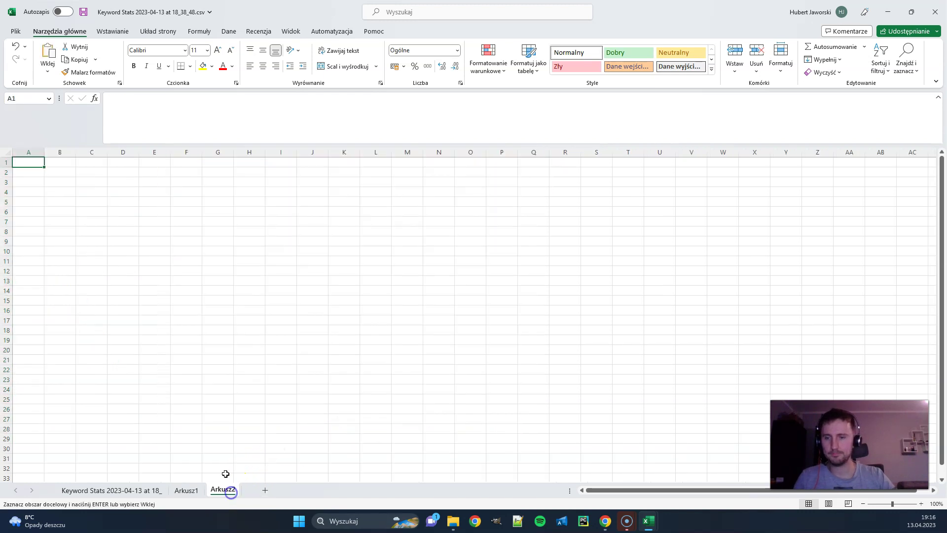
pyautogui.click(45, 71)
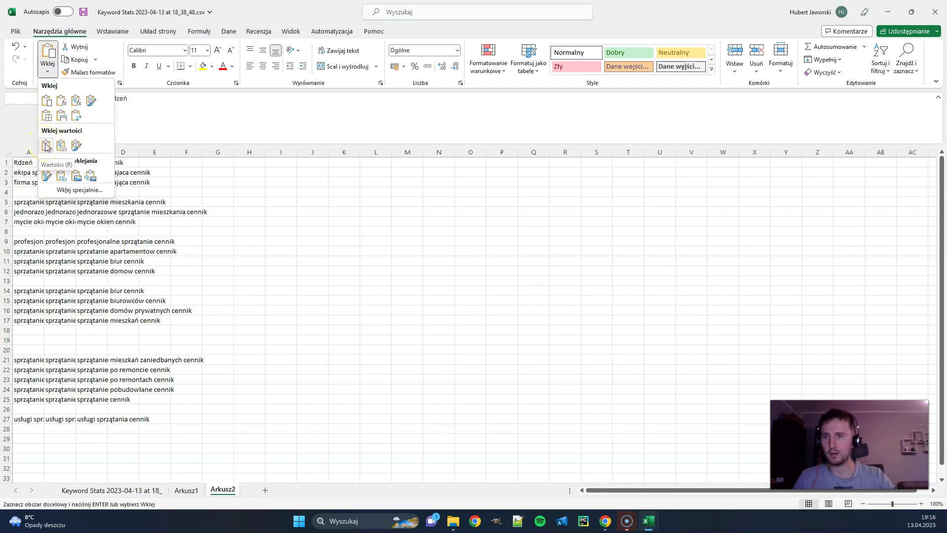
pyautogui.click(46, 146)
# - Fit the widths of columns A to C to their contents on the new sheet
pyautogui.click(313, 309)
pyautogui.moveTo(28, 151); pyautogui.dragTo(97, 151)
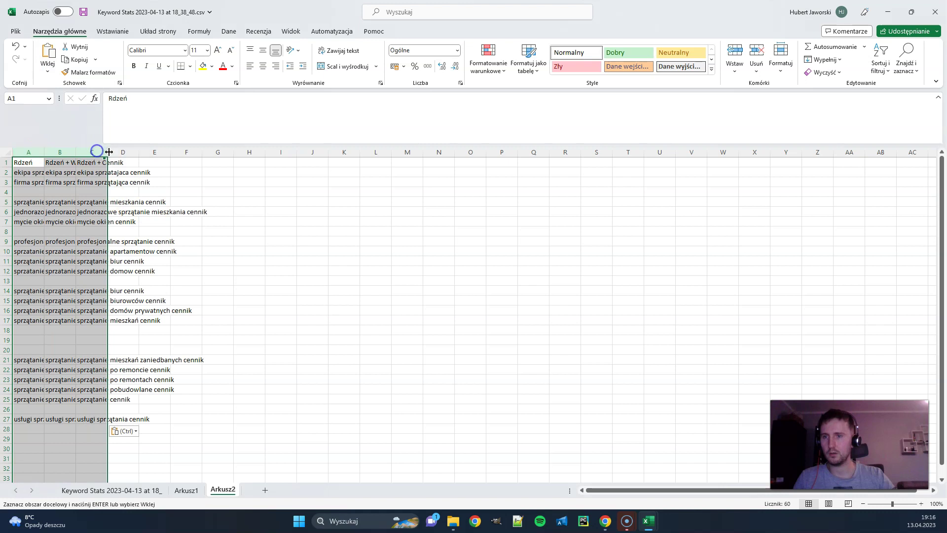
pyautogui.doubleClick(108, 152)
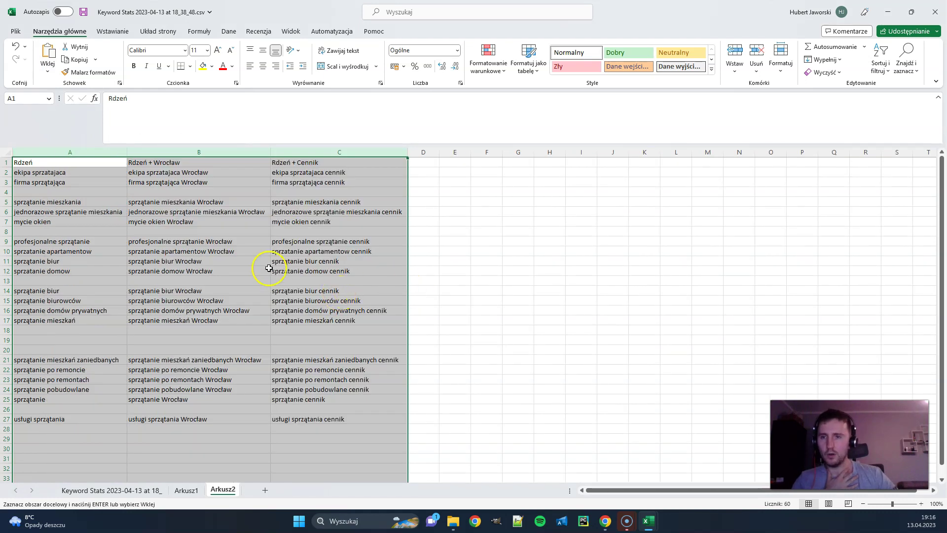
pyautogui.click(232, 192)
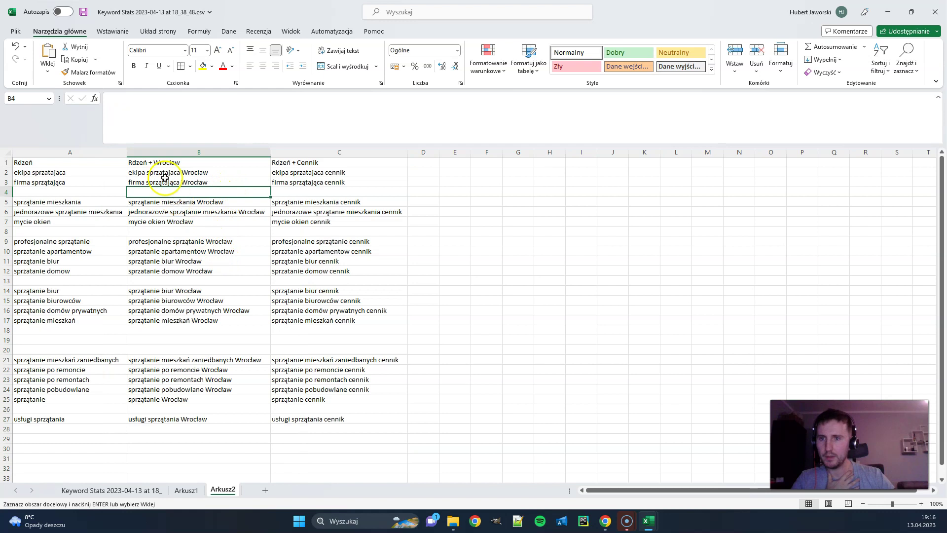
pyautogui.click(171, 152)
pyautogui.rightClick(172, 151)
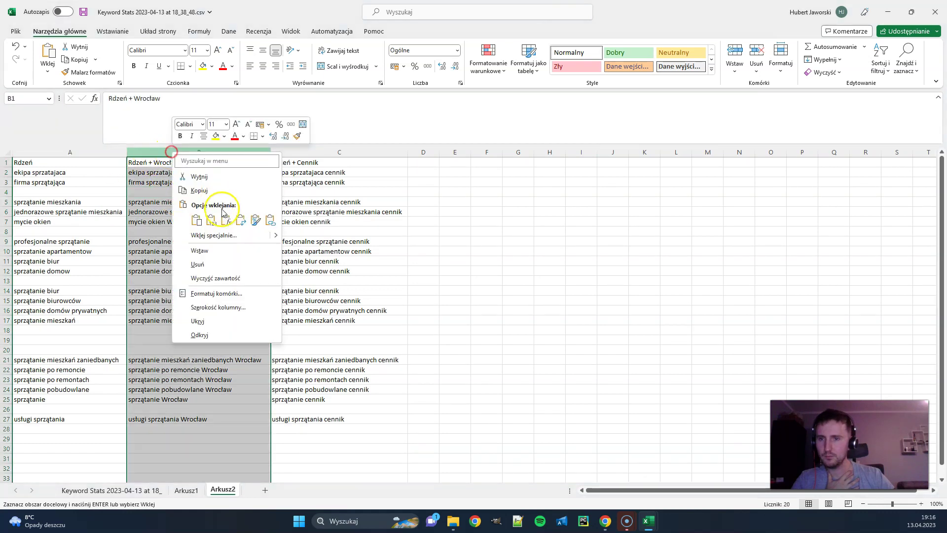
pyautogui.click(68, 166)
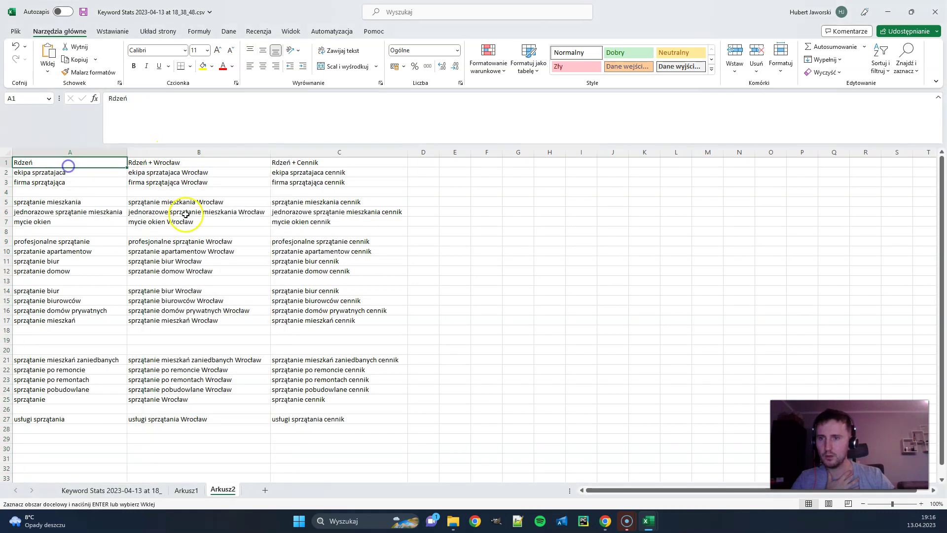
# - Move the Wrocław phrases in B2:B27 below the core list, starting at A29
pyautogui.moveTo(170, 173); pyautogui.dragTo(191, 418)
pyautogui.hotkey('ctrl', 'c')
pyautogui.scroll(-4, 182, 394)
pyautogui.moveTo(67, 321); pyautogui.dragTo(69, 476)
pyautogui.hotkey('ctrl', 'v')
# - Move the cennik phrases in C2:C27 below the Wrocław phrases in column A, starting at A56
pyautogui.scroll(4, 247, 349)
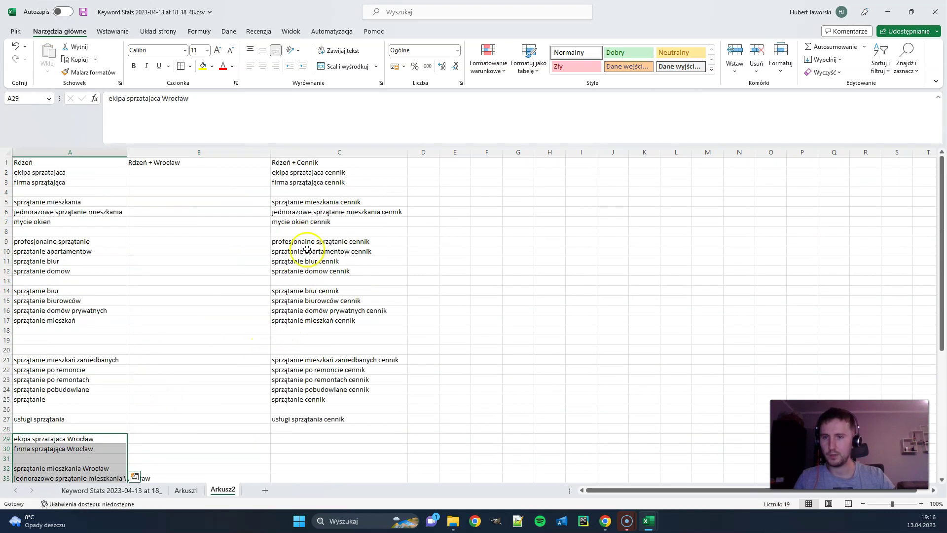
pyautogui.moveTo(309, 172); pyautogui.dragTo(326, 419)
pyautogui.hotkey('ctrl', 'c')
pyautogui.scroll(-15, 163, 370)
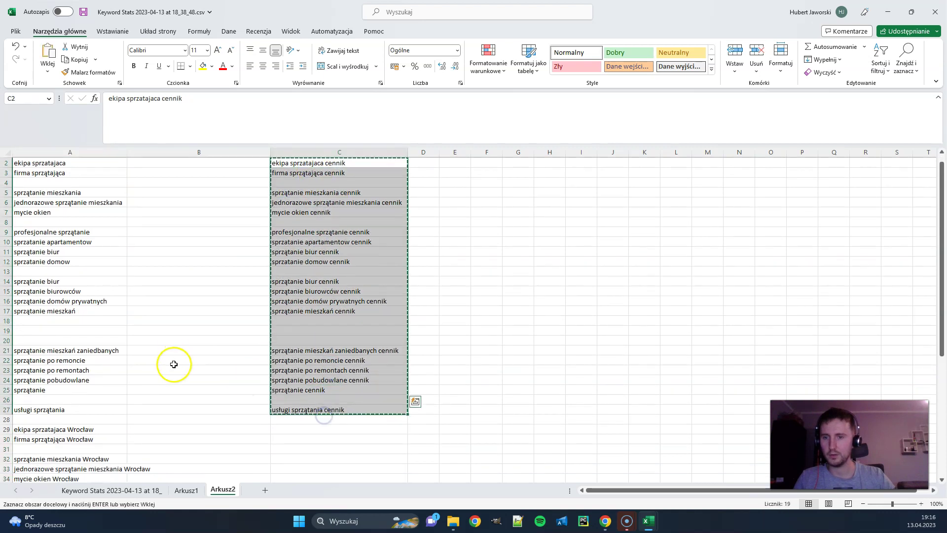
pyautogui.click(46, 260)
pyautogui.press('Return')
# - Clear the old headers in B1:C1 and enter "Słowo Kluczowe" in A1 and "Kampania" in B1
pyautogui.scroll(15, 197, 286)
pyautogui.moveTo(196, 162); pyautogui.dragTo(355, 163)
pyautogui.press('Delete')
pyautogui.click(114, 164)
pyautogui.write('Sł')
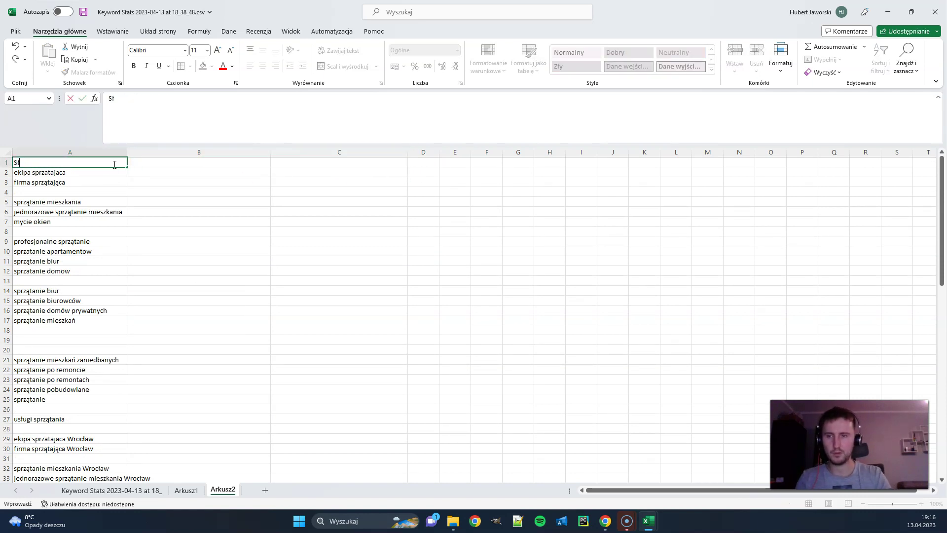
pyautogui.press('Tab')
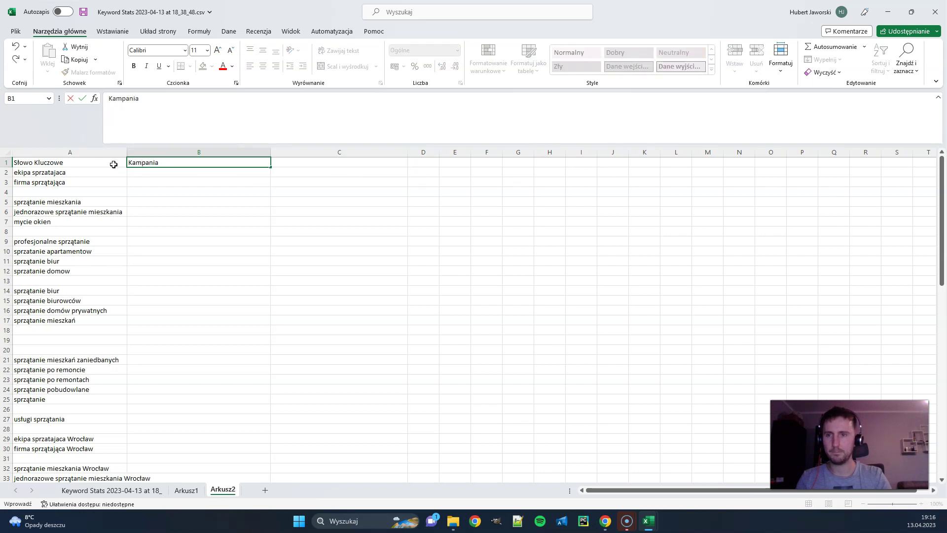
pyautogui.press('Return')
# - Delete the empty row 4 and the empty row directly below "mycie okien"
pyautogui.click(88, 153)
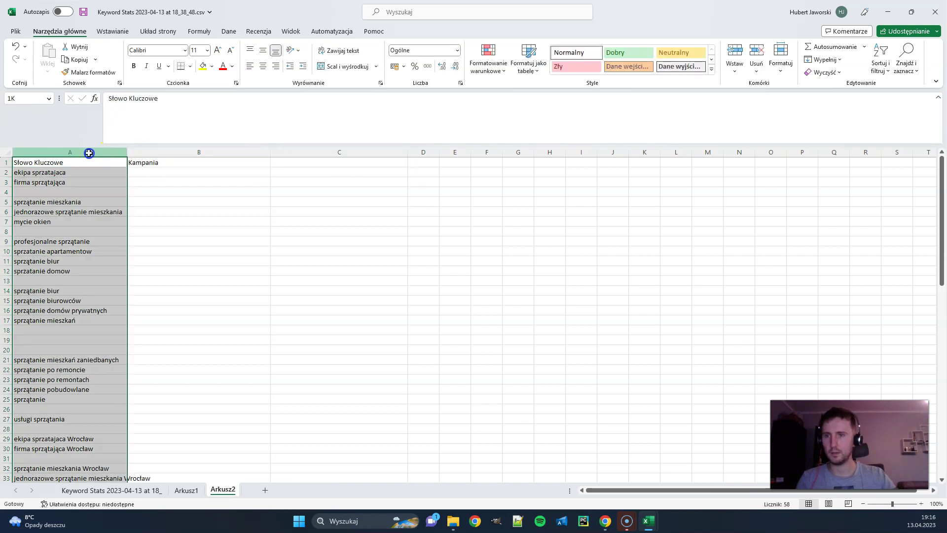
pyautogui.click(14, 192)
pyautogui.click(6, 192)
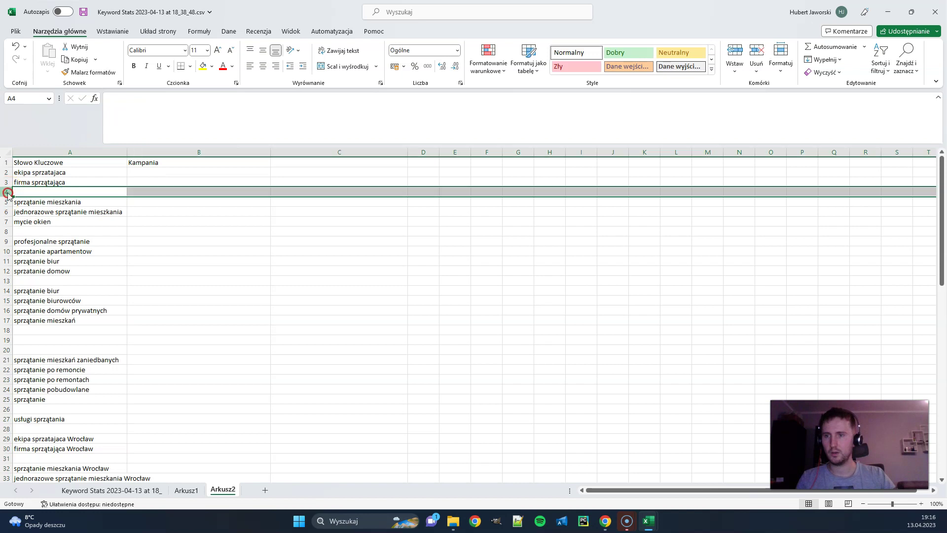
pyautogui.rightClick(6, 192)
pyautogui.click(70, 305)
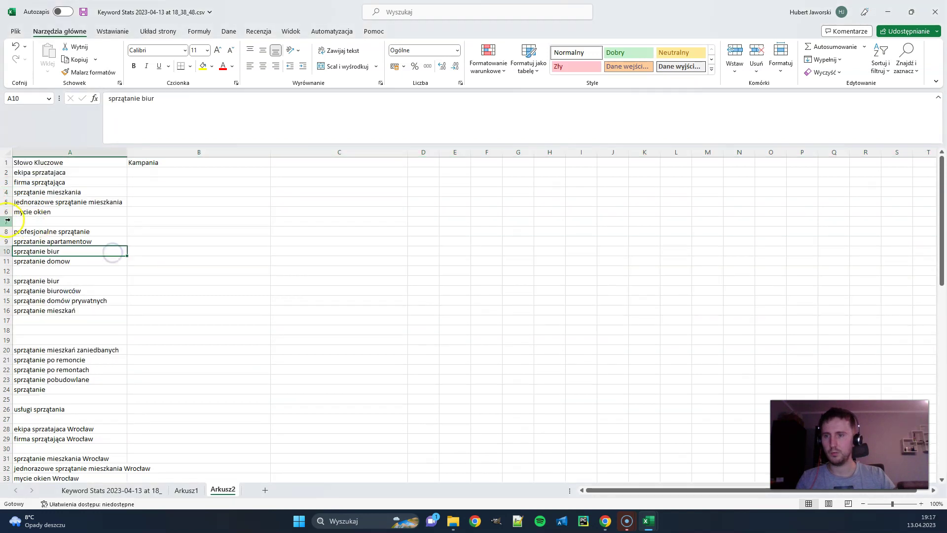
pyautogui.rightClick(6, 221)
pyautogui.click(33, 332)
pyautogui.click(186, 269)
pyautogui.click(157, 180)
# - Delete the empty rows 11, 16:18, 24, 26 and 29 together
pyautogui.click(7, 261)
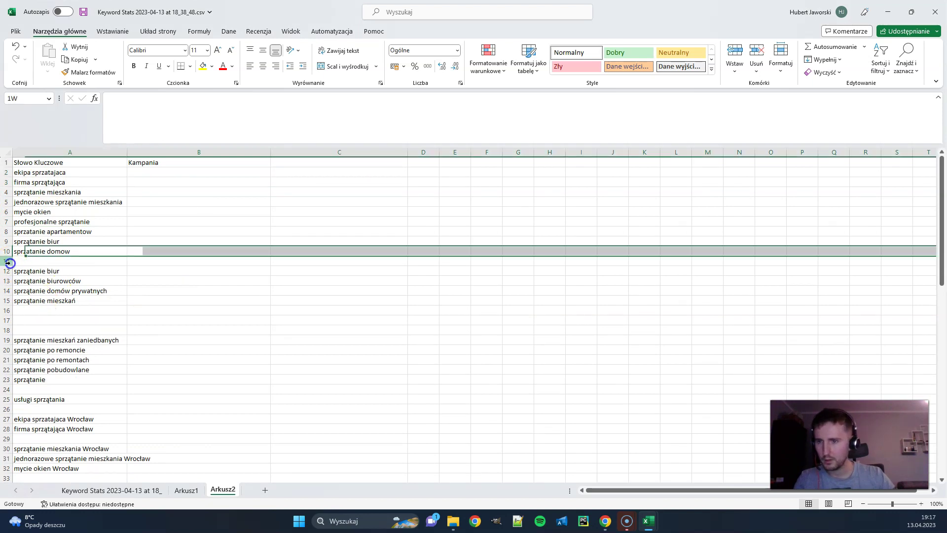
pyautogui.moveTo(9, 314); pyautogui.dragTo(6, 331)
pyautogui.hotkey('ctrl', 'z')
pyautogui.keyDown('ctrl'); pyautogui.click(7, 389); pyautogui.keyUp('ctrl')
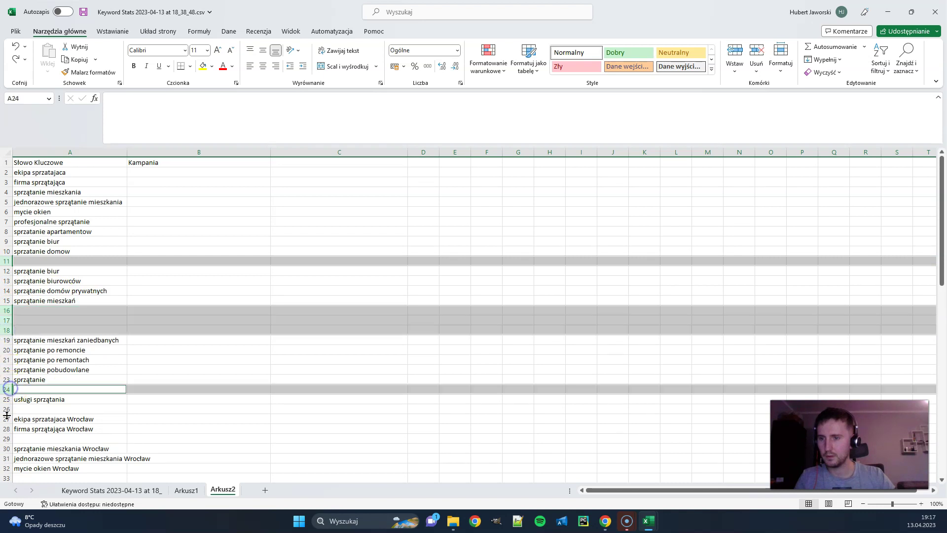
pyautogui.keyDown('ctrl'); pyautogui.click(8, 409); pyautogui.keyUp('ctrl')
pyautogui.keyDown('ctrl'); pyautogui.click(8, 437); pyautogui.keyUp('ctrl')
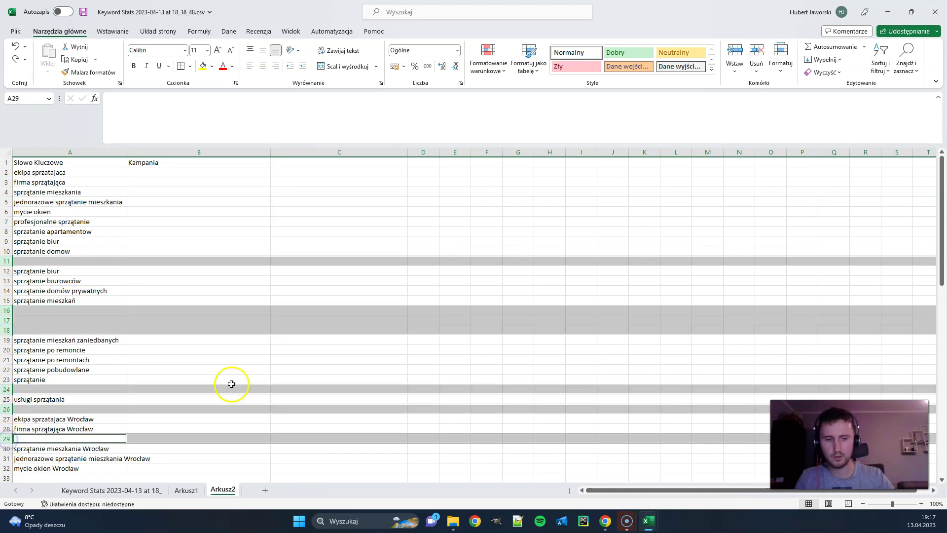
pyautogui.click(756, 55)
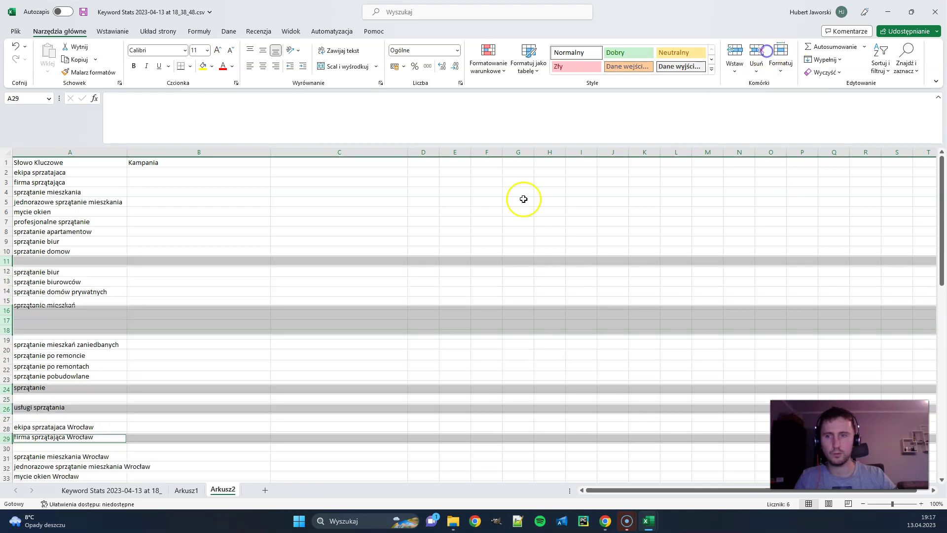
pyautogui.click(338, 271)
# - Delete the remaining empty rows 26, 31, 36:38, 44, 46, 49, 53, 58, 63:65 and 71 together
pyautogui.scroll(-7, 94, 298)
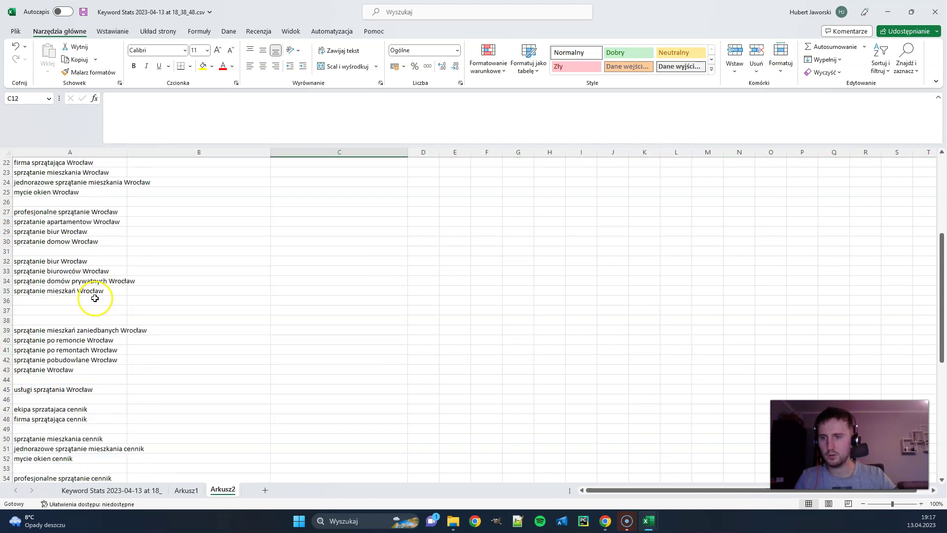
pyautogui.click(10, 203)
pyautogui.keyDown('ctrl'); pyautogui.click(7, 251); pyautogui.keyUp('ctrl')
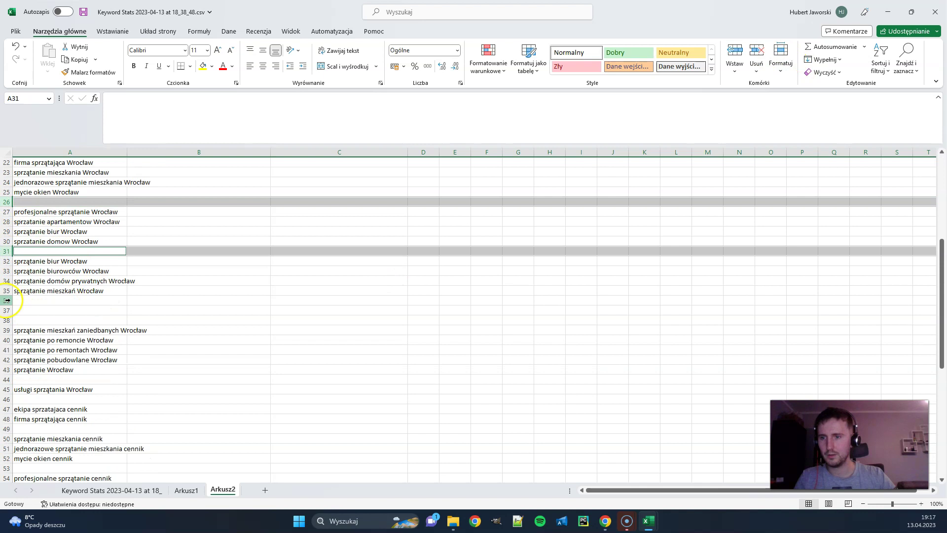
pyautogui.keyDown('ctrl'); pyautogui.moveTo(7, 300); pyautogui.dragTo(6, 320); pyautogui.keyUp('ctrl')
pyautogui.keyDown('ctrl'); pyautogui.click(7, 380); pyautogui.keyUp('ctrl')
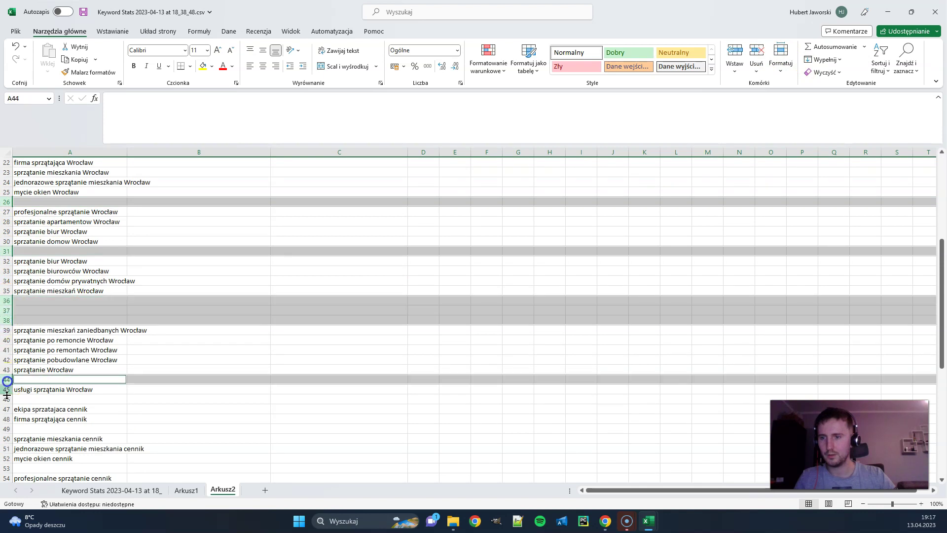
pyautogui.keyDown('ctrl'); pyautogui.click(6, 399); pyautogui.keyUp('ctrl')
pyautogui.keyDown('ctrl'); pyautogui.click(7, 430); pyautogui.keyUp('ctrl')
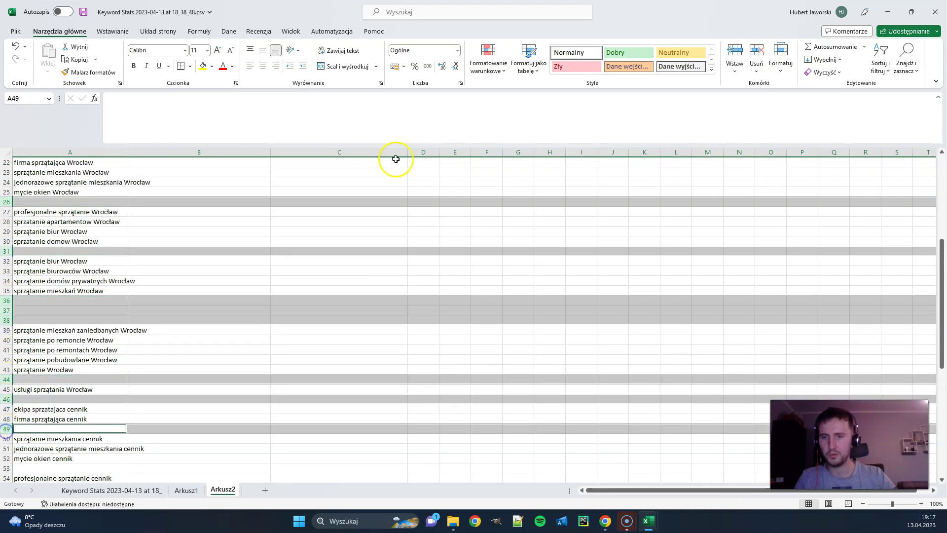
pyautogui.scroll(-8, 134, 440)
pyautogui.scroll(1, 34, 234)
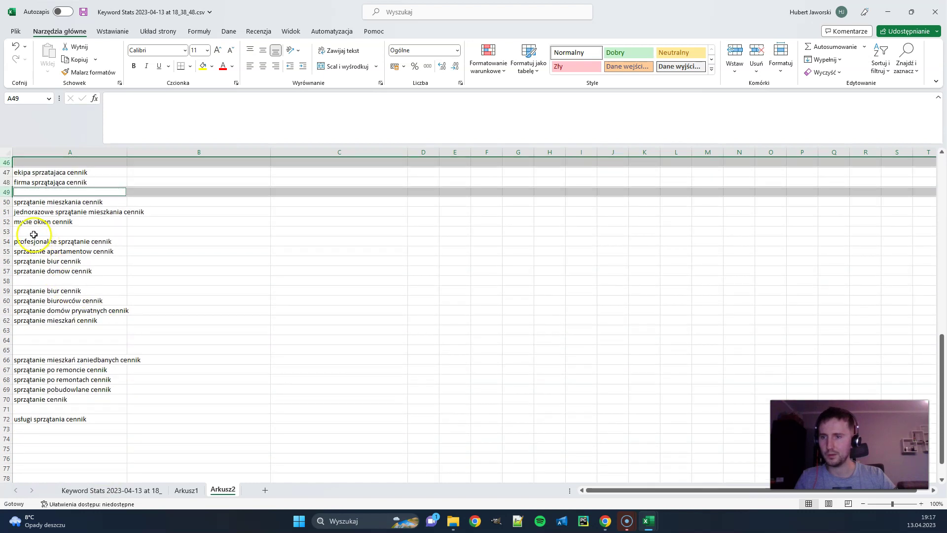
pyautogui.keyDown('ctrl'); pyautogui.click(7, 231); pyautogui.keyUp('ctrl')
pyautogui.keyDown('ctrl'); pyautogui.click(7, 280); pyautogui.keyUp('ctrl')
pyautogui.moveTo(7, 330); pyautogui.dragTo(7, 351)
pyautogui.keyDown('ctrl'); pyautogui.click(11, 410); pyautogui.keyUp('ctrl')
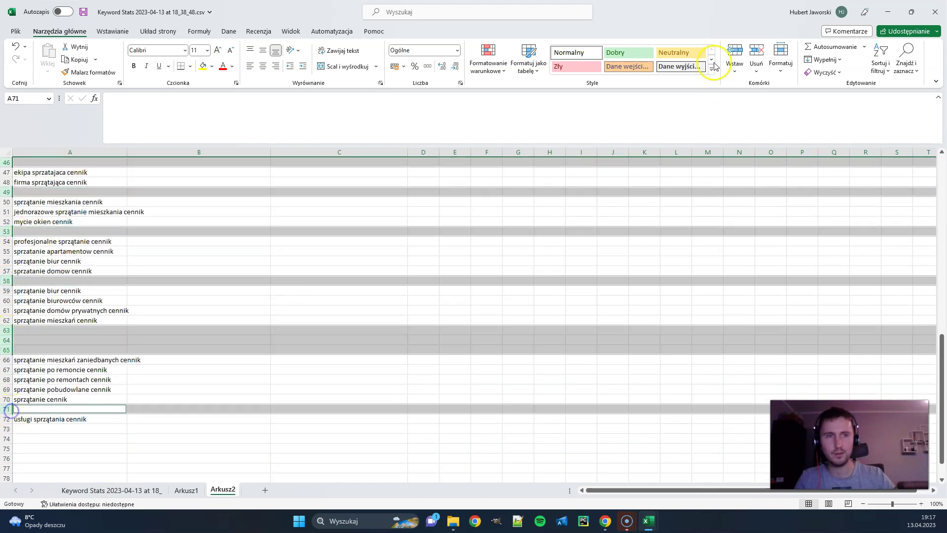
pyautogui.click(756, 55)
# - Enter the campaign name "Sprzątanie - ogólne | Tekstowa | 2023-04-13" in B2 for the first core keyword
pyautogui.scroll(4, 346, 281)
pyautogui.scroll(11, 290, 284)
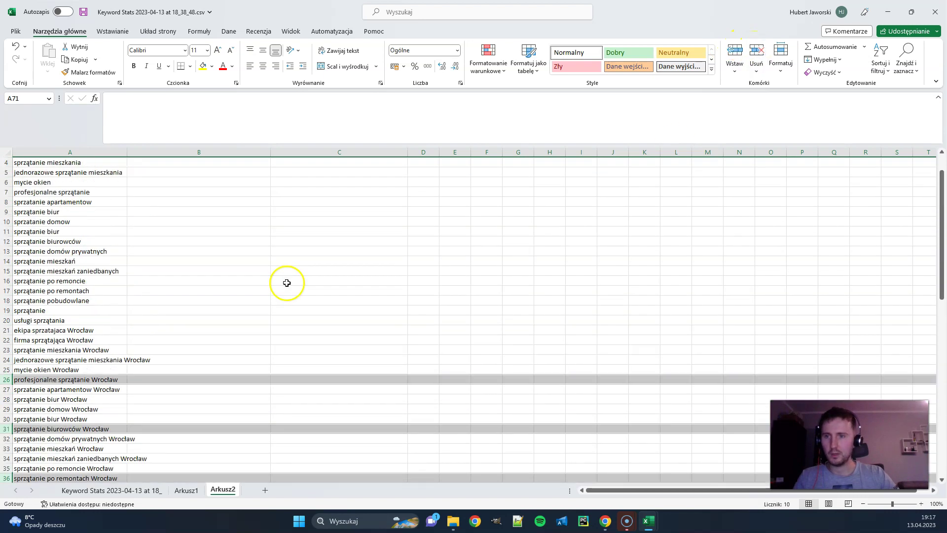
pyautogui.click(194, 210)
pyautogui.click(161, 171)
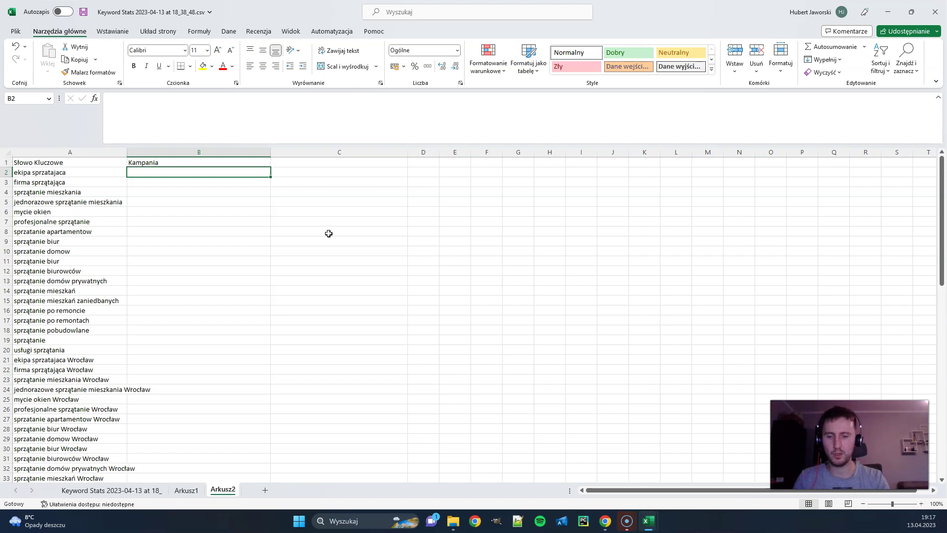
pyautogui.write('Sprzątanie - ogólne | Tekstowa | 2023-04-13')
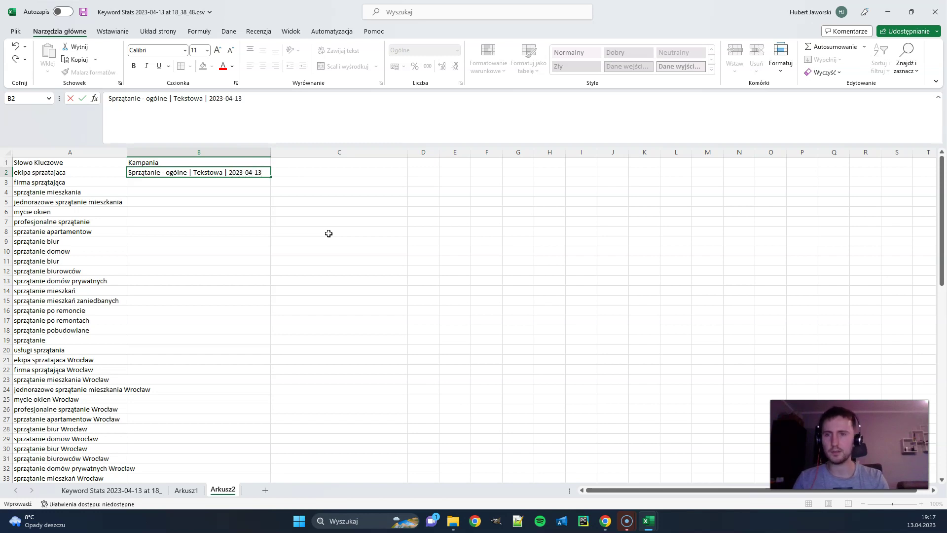
pyautogui.press('Return')
# - Copy the general campaign name from B2 to B3:B20, covering all core keywords down to "usługi sprzątania"
pyautogui.click(243, 172)
pyautogui.hotkey('ctrl', 'c')
pyautogui.moveTo(163, 184); pyautogui.dragTo(162, 345)
pyautogui.hotkey('ctrl', 'v')
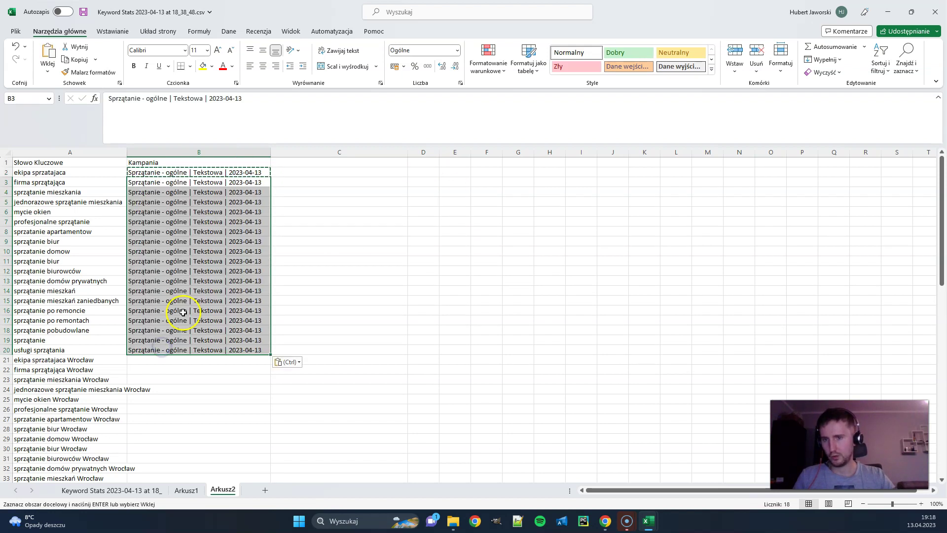
# - Paste the campaign name into B21 and change it to "Sprzątanie - Wrocław | Tekstowa | 2023-04-13"
pyautogui.scroll(-3, 232, 285)
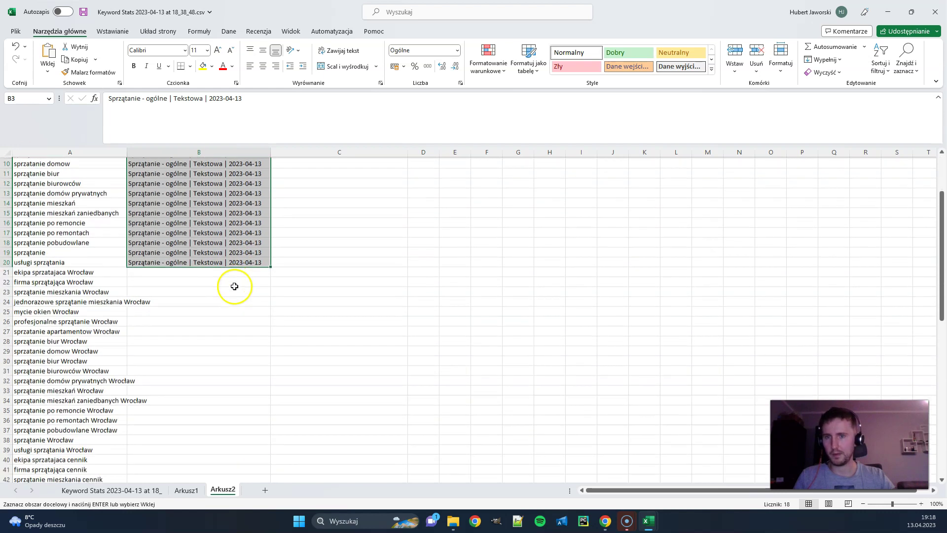
pyautogui.click(163, 270)
pyautogui.hotkey('ctrl', 'v')
pyautogui.doubleClick(158, 98)
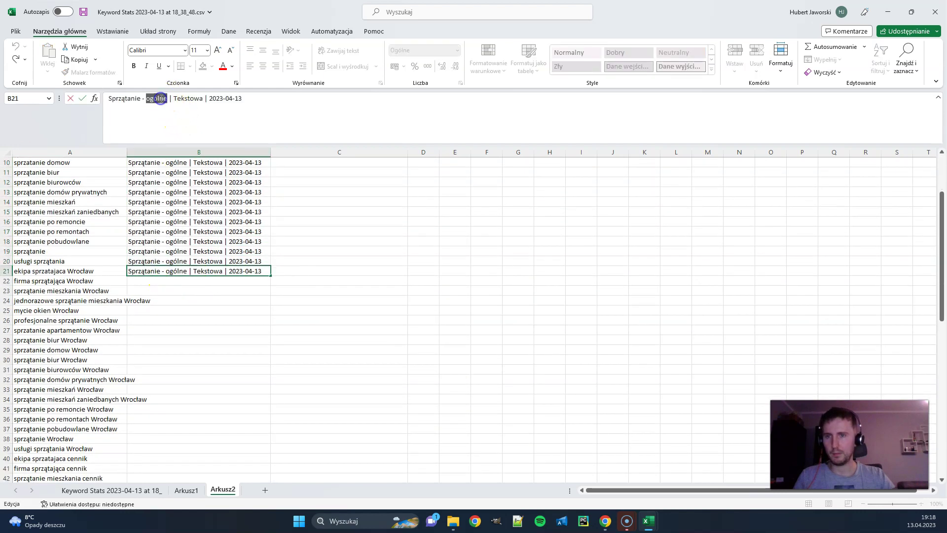
pyautogui.write('Wrocław')
pyautogui.press('Return')
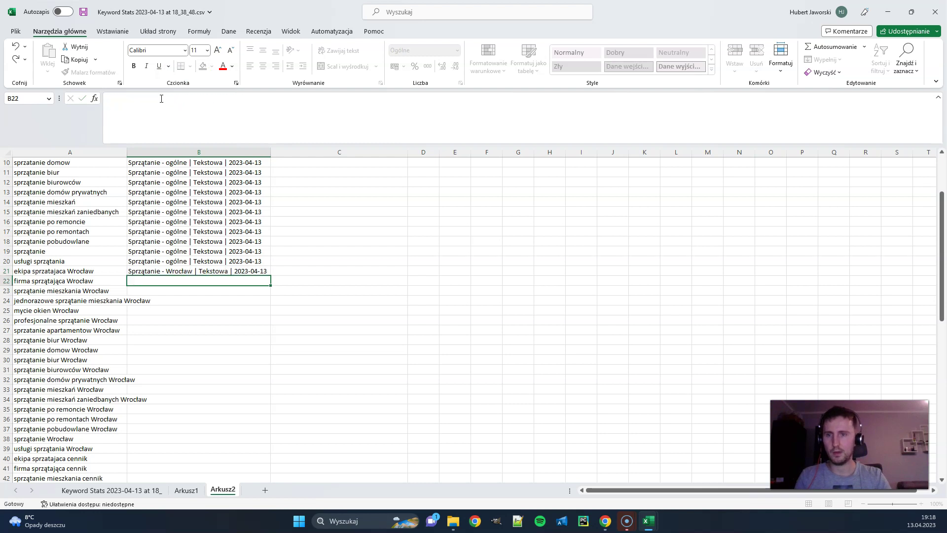
# - Copy the Wrocław campaign name from B21 down to B39 for the remaining Wrocław keywords
pyautogui.click(212, 270)
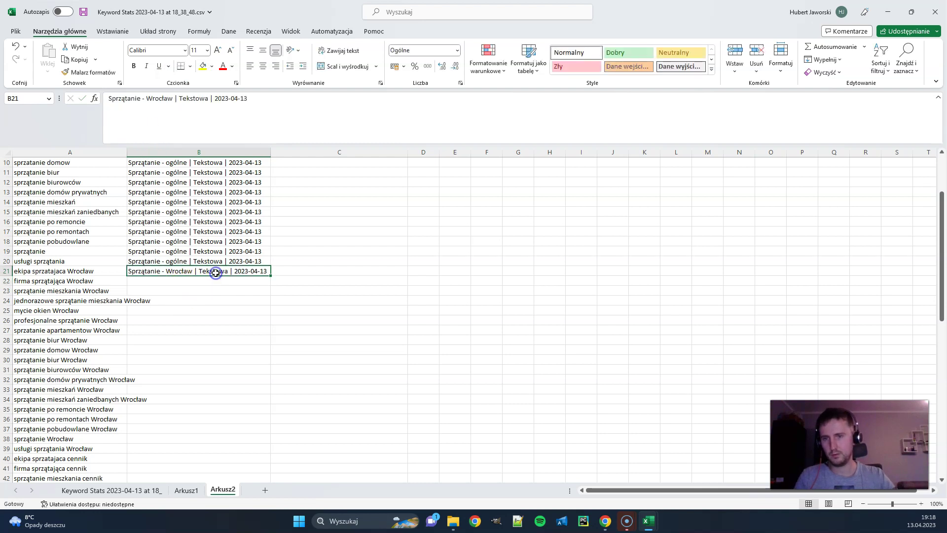
pyautogui.hotkey('ctrl', 'c')
pyautogui.scroll(-1, 168, 261)
pyautogui.moveTo(157, 255); pyautogui.dragTo(153, 419)
pyautogui.hotkey('ctrl', 'v')
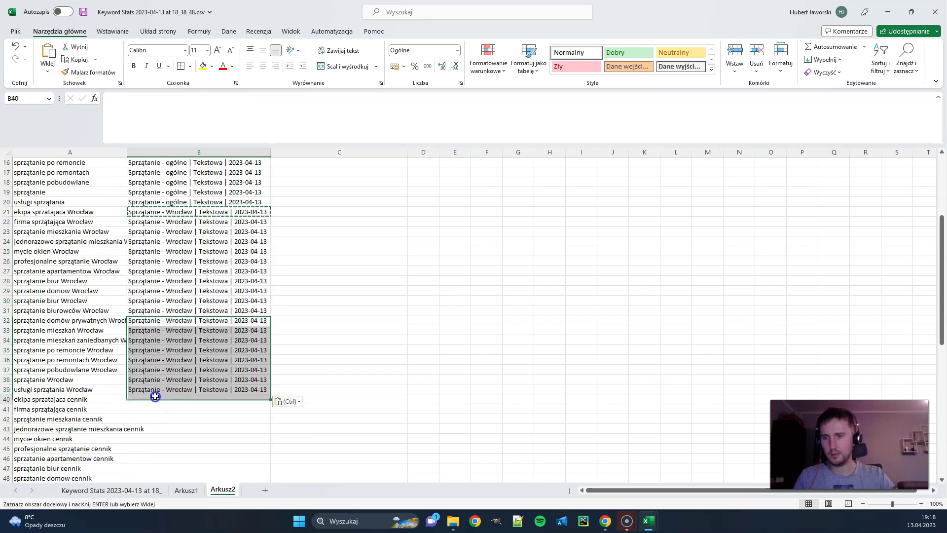
# - Paste the campaign name into B40 and change it to "Sprzątanie - cennik | Tekstowa | 2023-04-13"
pyautogui.scroll(-5, 155, 396)
pyautogui.click(206, 283)
pyautogui.hotkey('ctrl', 'v')
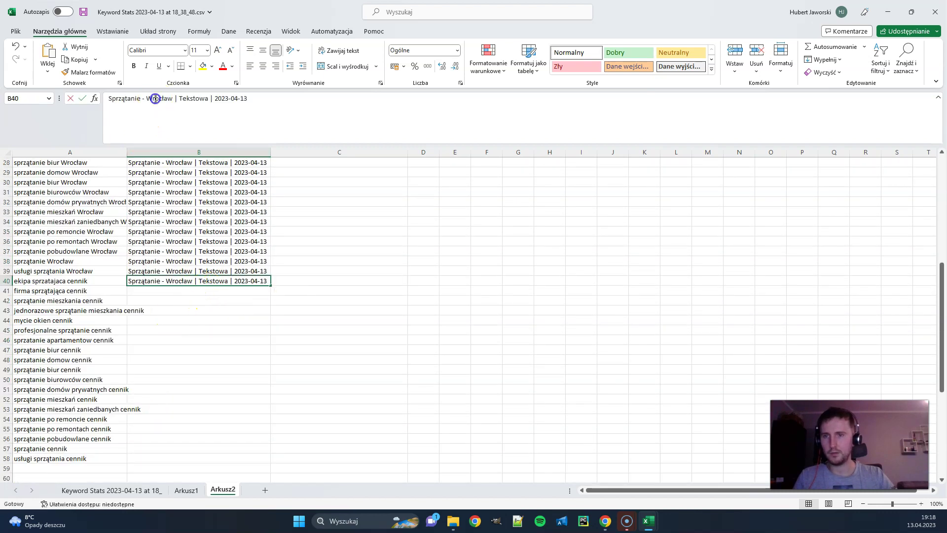
pyautogui.doubleClick(155, 99)
pyautogui.write('cennik')
pyautogui.press('Return')
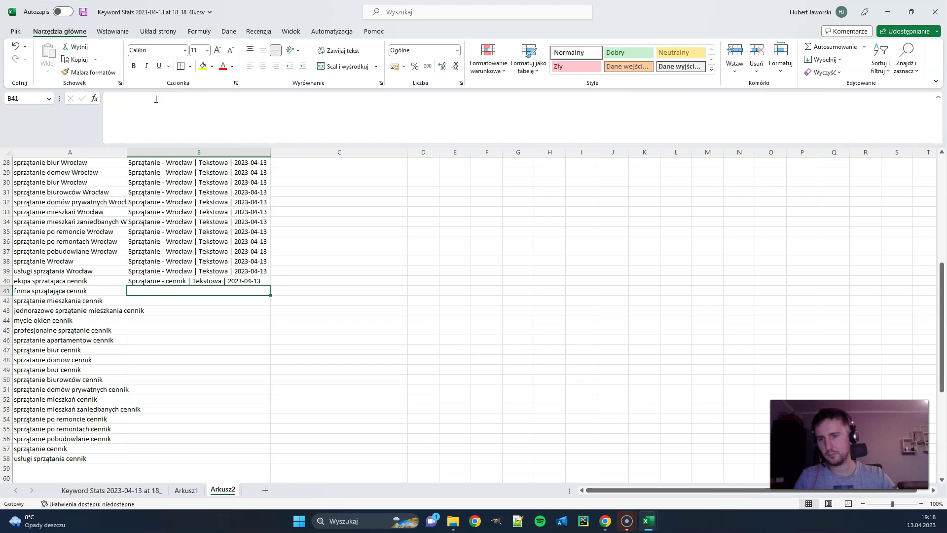
# - Copy the cennik campaign name from B40 to B41:B58 for the remaining cennik keywords
pyautogui.click(158, 279)
pyautogui.hotkey('ctrl', 'c')
pyautogui.scroll(-3, 162, 247)
pyautogui.moveTo(159, 201); pyautogui.dragTo(158, 370)
pyautogui.hotkey('ctrl', 'v')
pyautogui.click(186, 281)
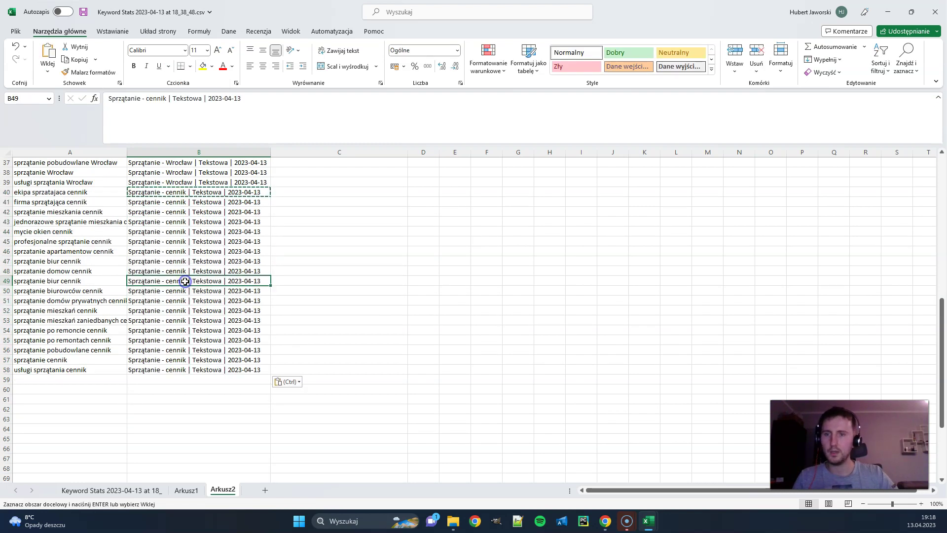
# - Duplicate the cennik keywords and campaign names from A40:B58 directly below the list, starting at A59
pyautogui.scroll(3, 155, 294)
pyautogui.scroll(5, 155, 294)
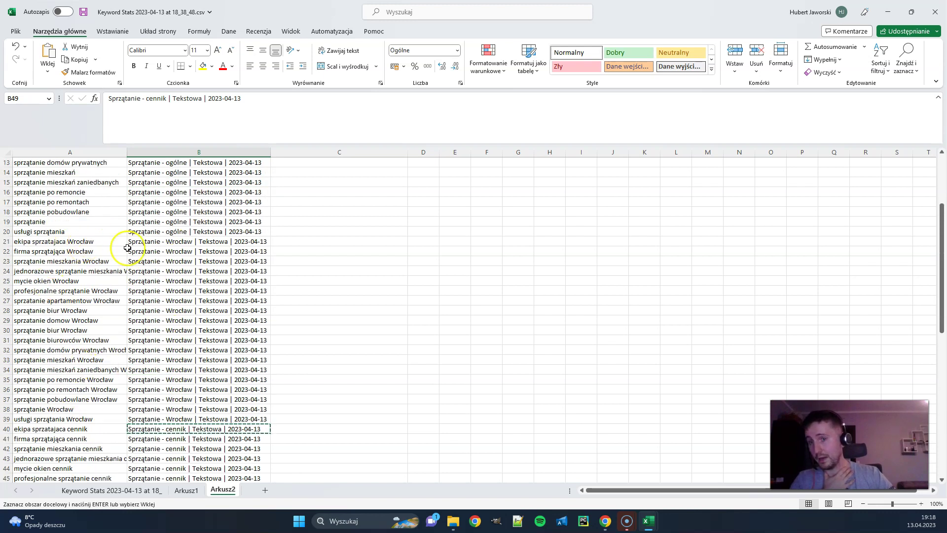
pyautogui.scroll(-7, 168, 252)
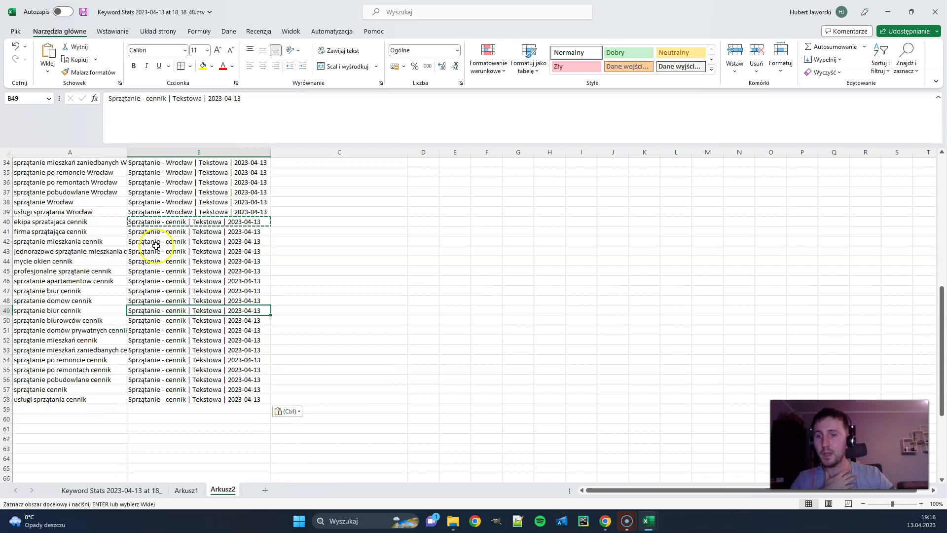
pyautogui.moveTo(178, 220); pyautogui.dragTo(181, 397)
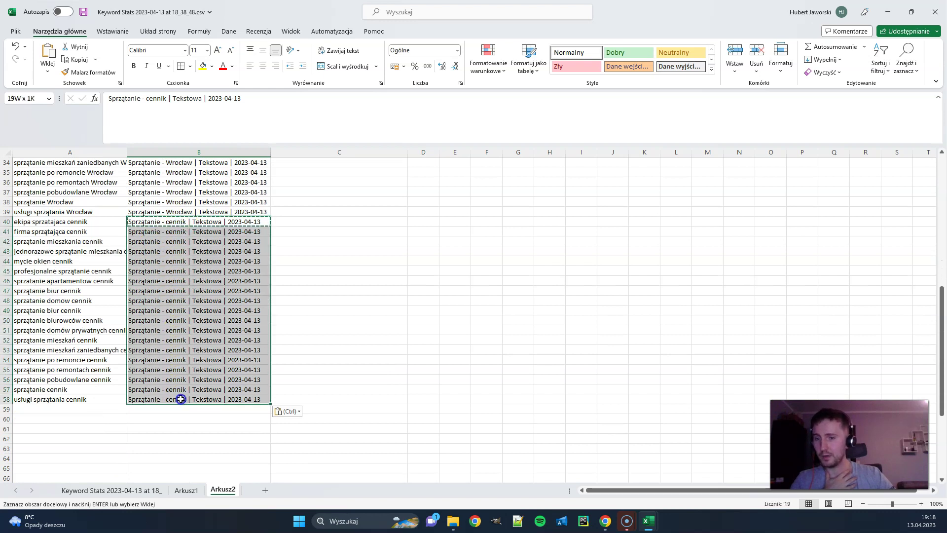
pyautogui.click(89, 220)
pyautogui.moveTo(86, 372); pyautogui.dragTo(80, 397)
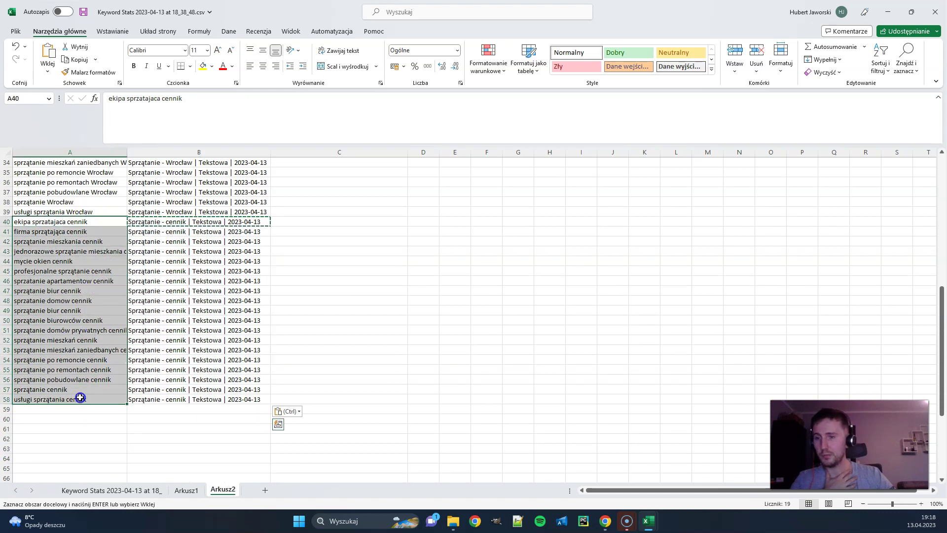
pyautogui.moveTo(170, 223); pyautogui.dragTo(63, 397)
pyautogui.hotkey('ctrl', 'c')
pyautogui.scroll(-4, 77, 354)
pyautogui.scroll(-1, 76, 354)
pyautogui.click(76, 261)
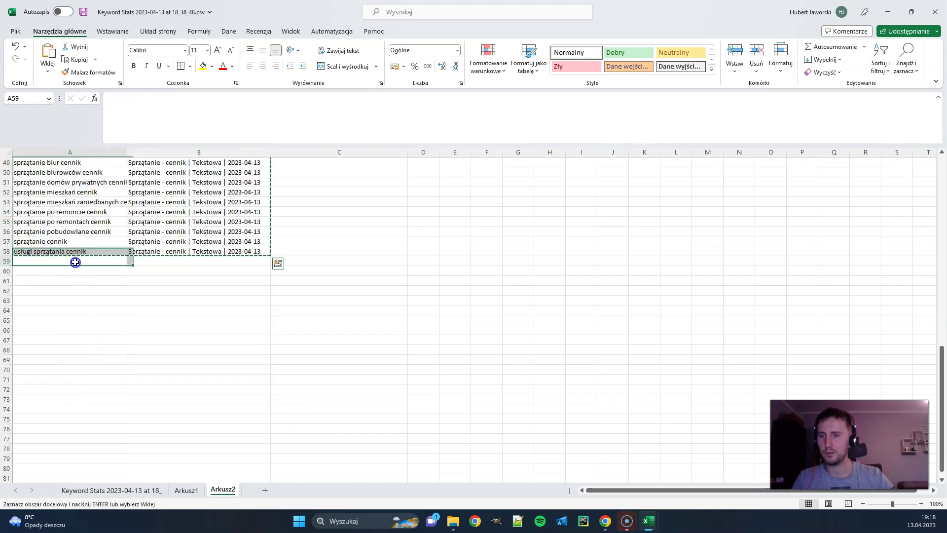
pyautogui.hotkey('ctrl', 'v')
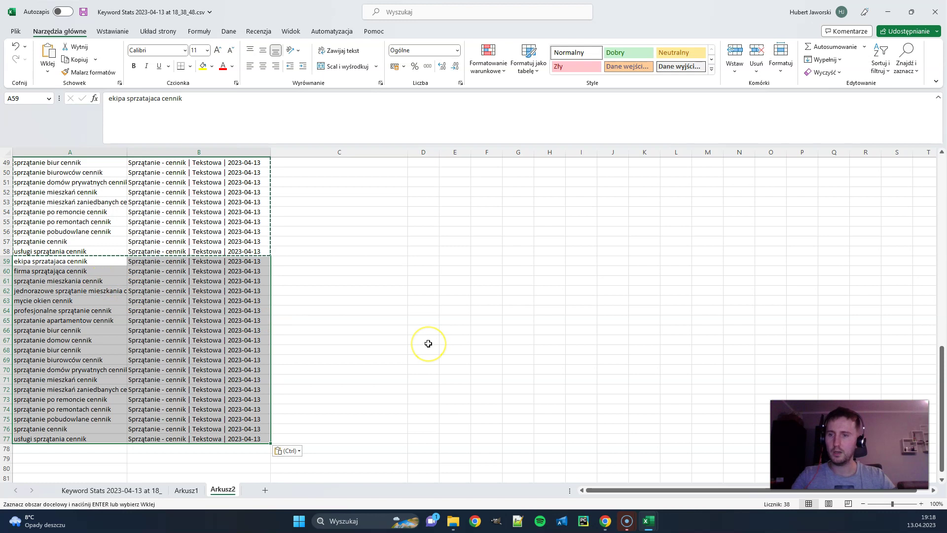
# - Replace every "cennik" with "koszt" in the duplicated block A59:B77
pyautogui.hotkey('ctrl', 'h')
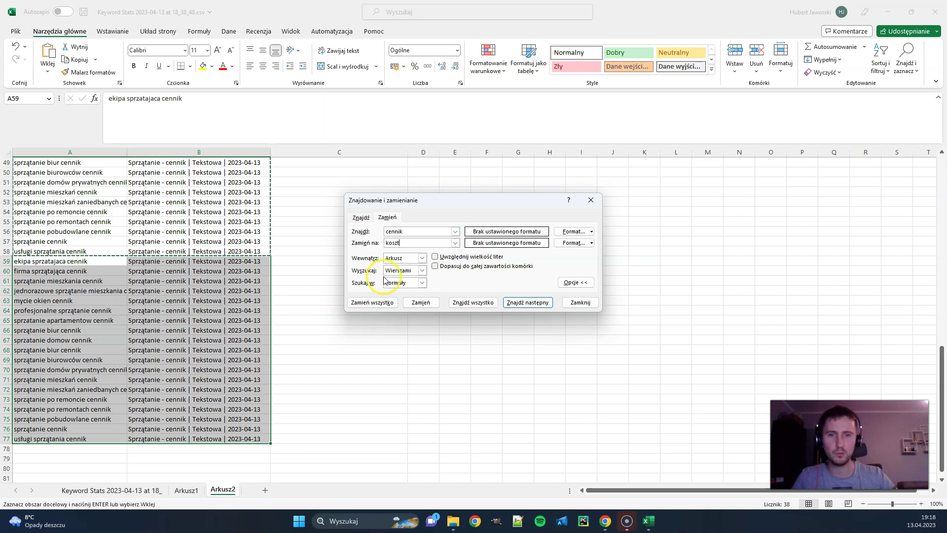
pyautogui.click(376, 303)
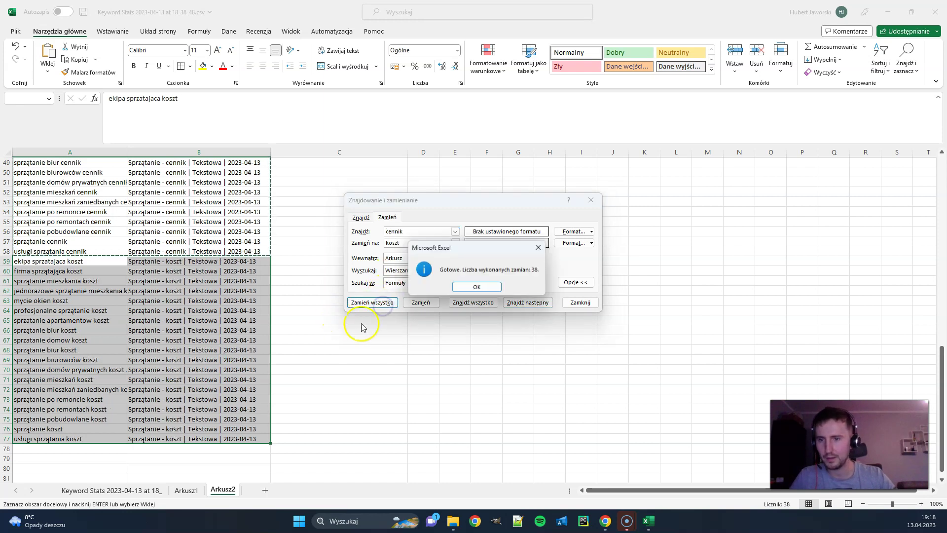
pyautogui.click(476, 287)
pyautogui.click(580, 303)
pyautogui.click(389, 302)
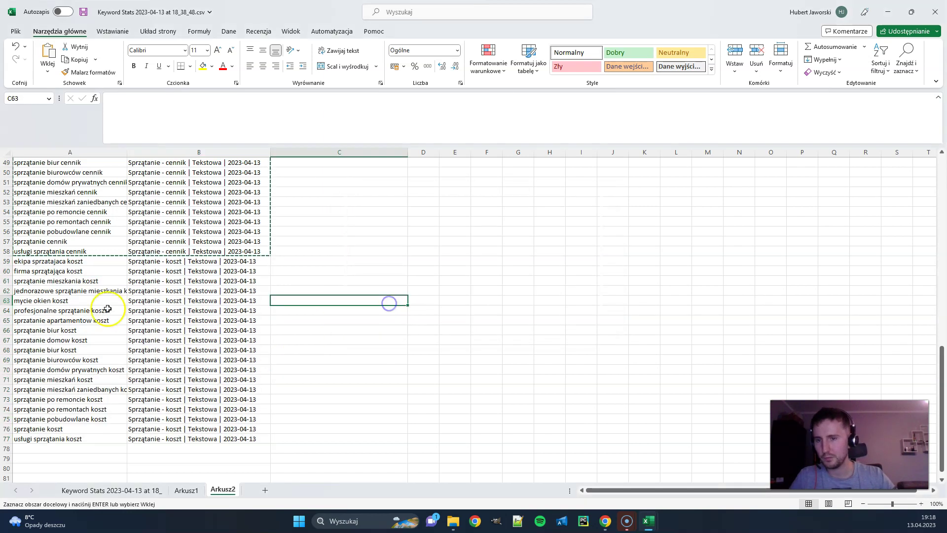
pyautogui.click(62, 261)
pyautogui.click(64, 300)
pyautogui.click(94, 359)
pyautogui.click(371, 361)
# - Enter the column header "Grupa Reklam" in C1 beside "Kampania"
pyautogui.scroll(12, 393, 373)
pyautogui.scroll(4, 393, 375)
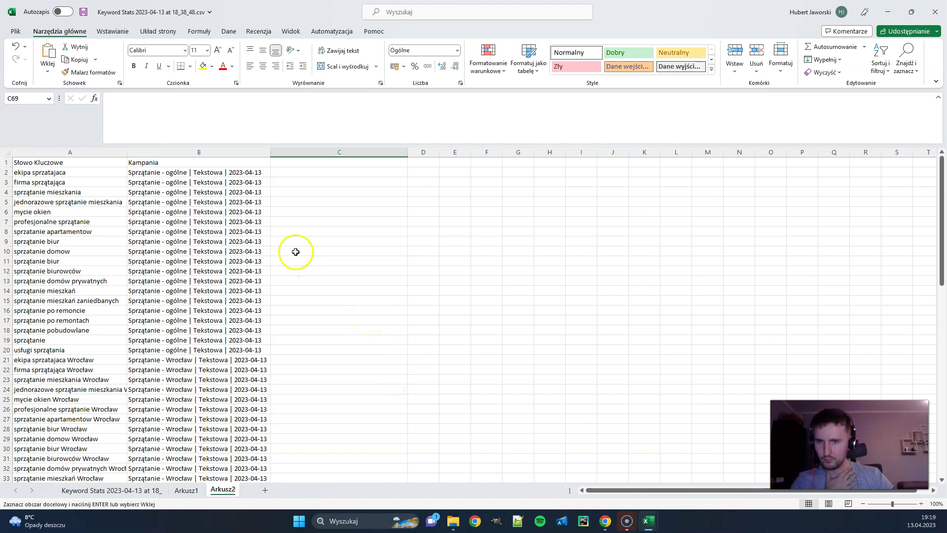
pyautogui.click(301, 160)
pyautogui.write('Grupa Reklam')
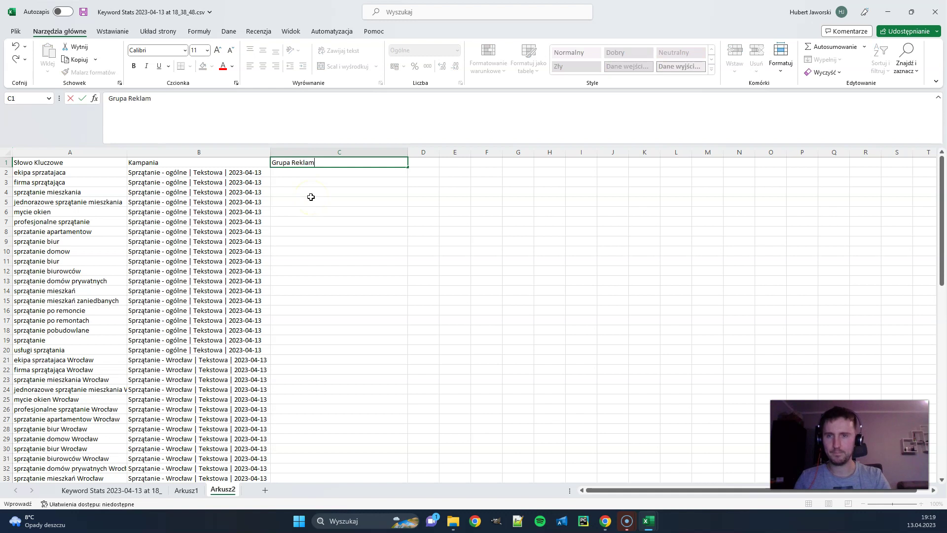
pyautogui.press('Return')
pyautogui.moveTo(84, 172); pyautogui.dragTo(84, 330)
pyautogui.moveTo(202, 173); pyautogui.dragTo(208, 283)
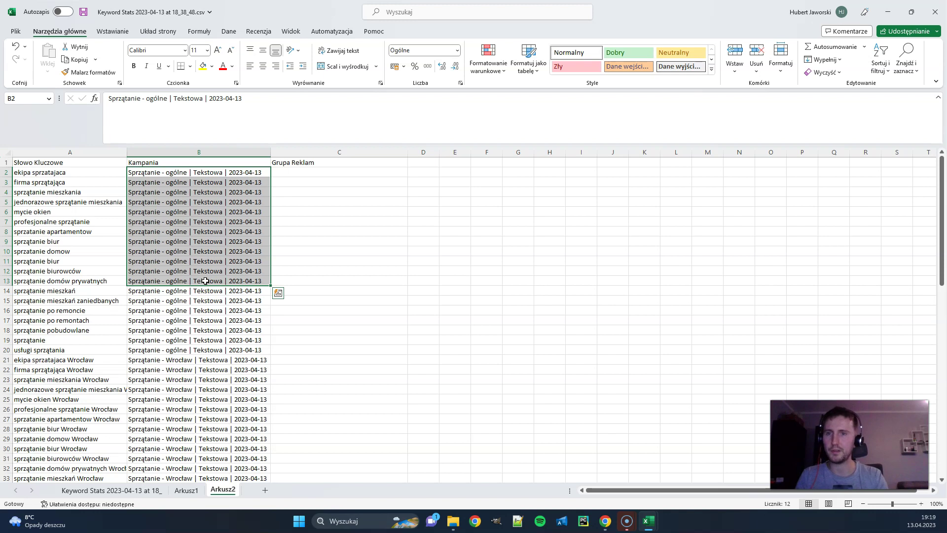
pyautogui.click(302, 173)
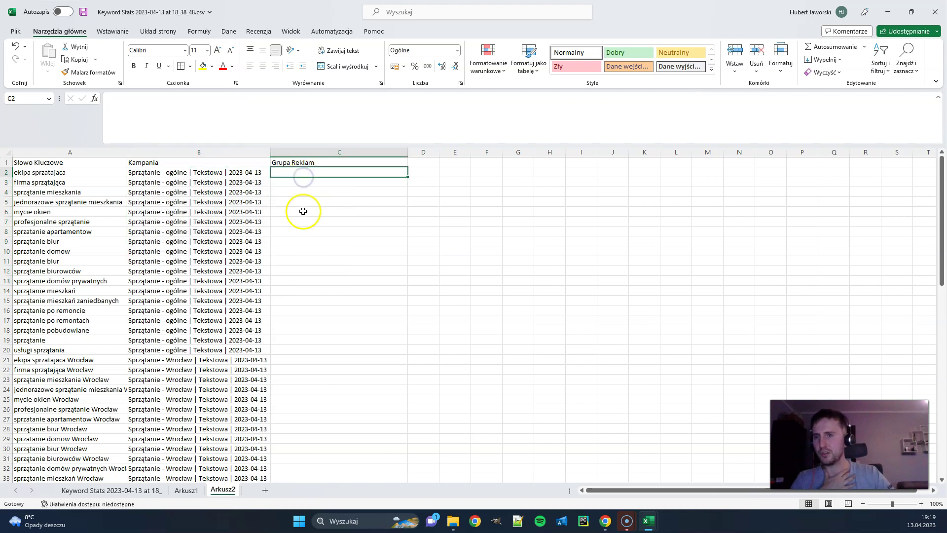
pyautogui.click(77, 174)
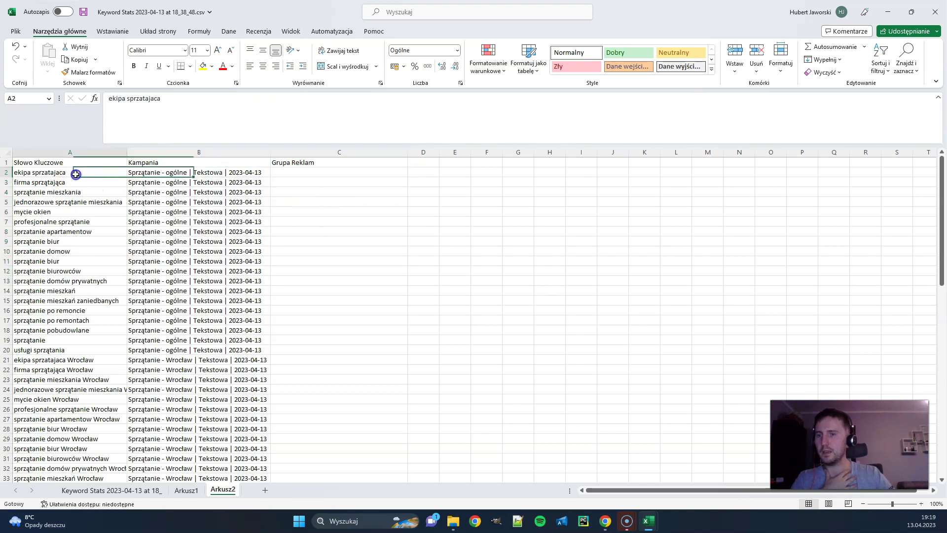
pyautogui.click(286, 172)
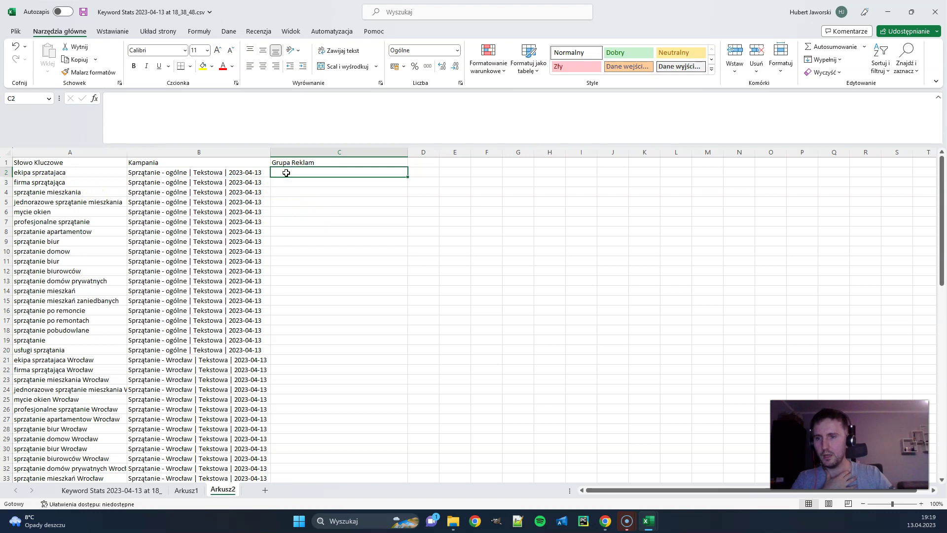
pyautogui.moveTo(79, 311); pyautogui.dragTo(79, 330)
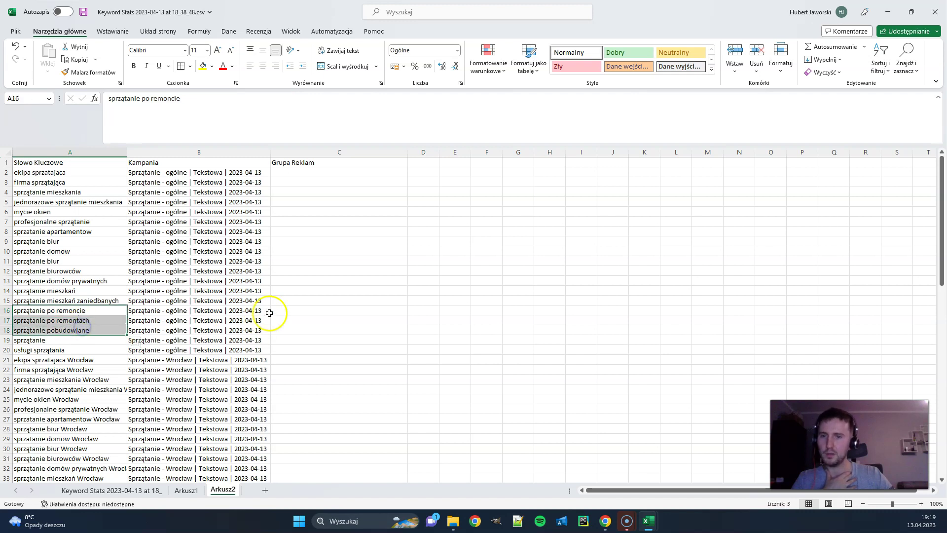
pyautogui.click(334, 243)
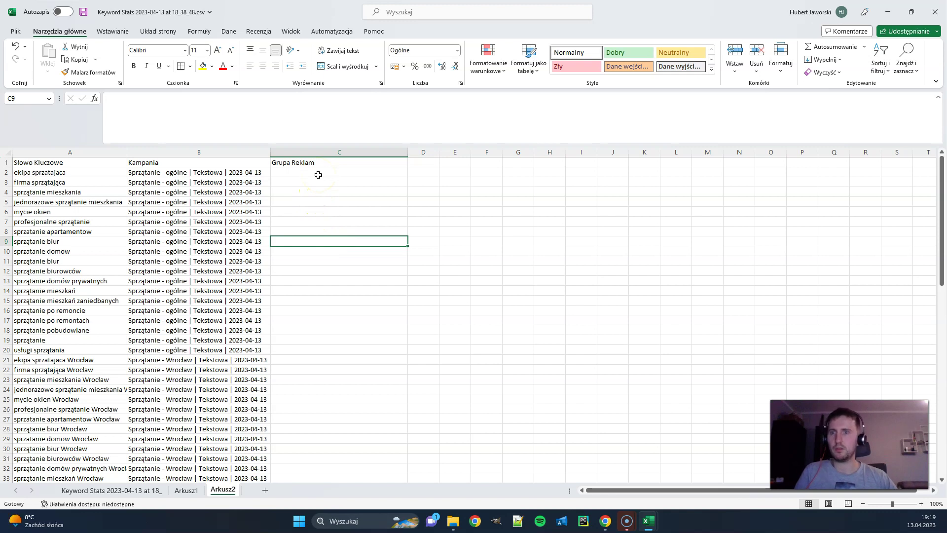
pyautogui.click(64, 174)
pyautogui.hotkey('ctrl', 'v')
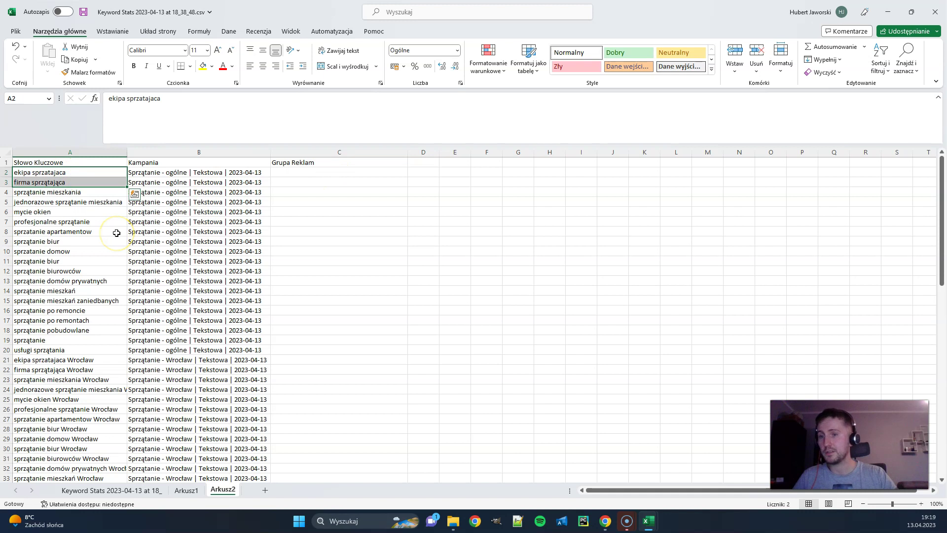
pyautogui.click(81, 353)
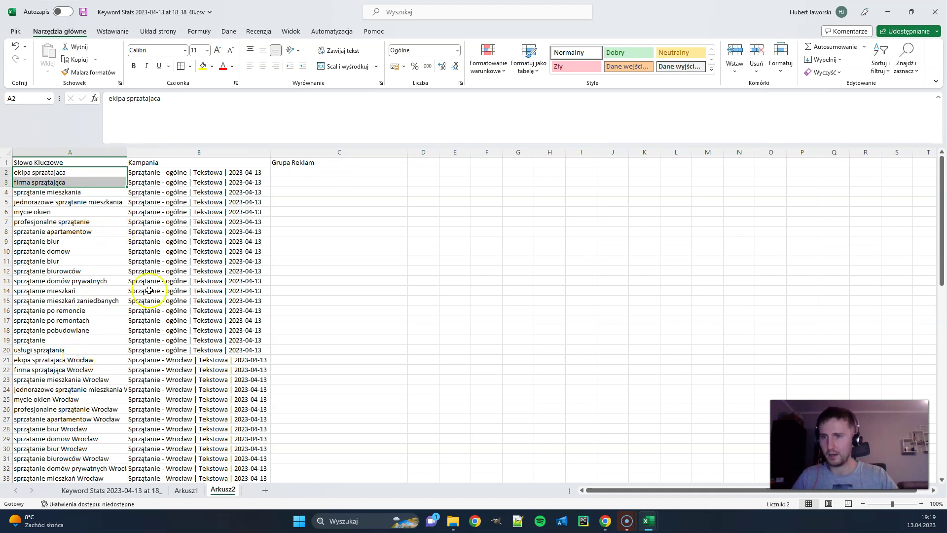
# - Copy the keyword "firma sprzątająca" from A3 as the ad group name into C3 and C2
pyautogui.click(292, 175)
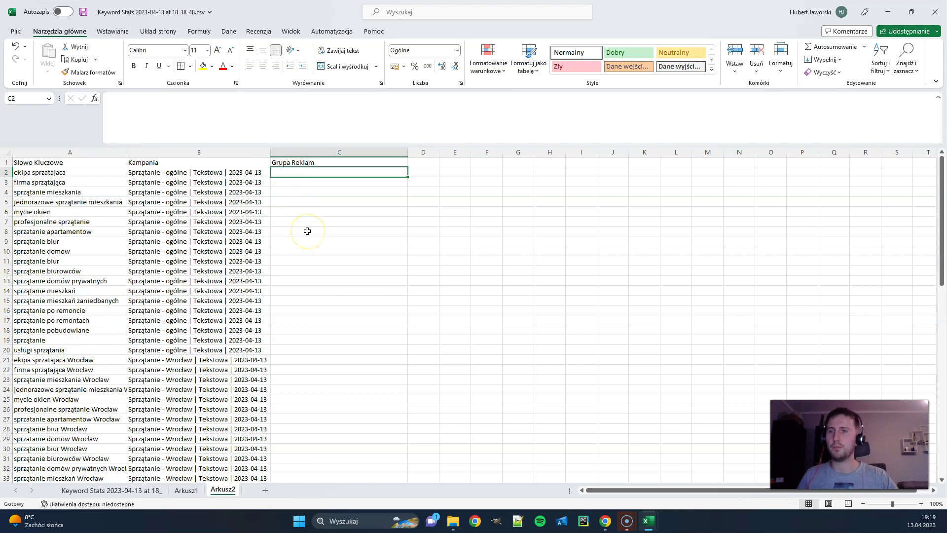
pyautogui.click(80, 190)
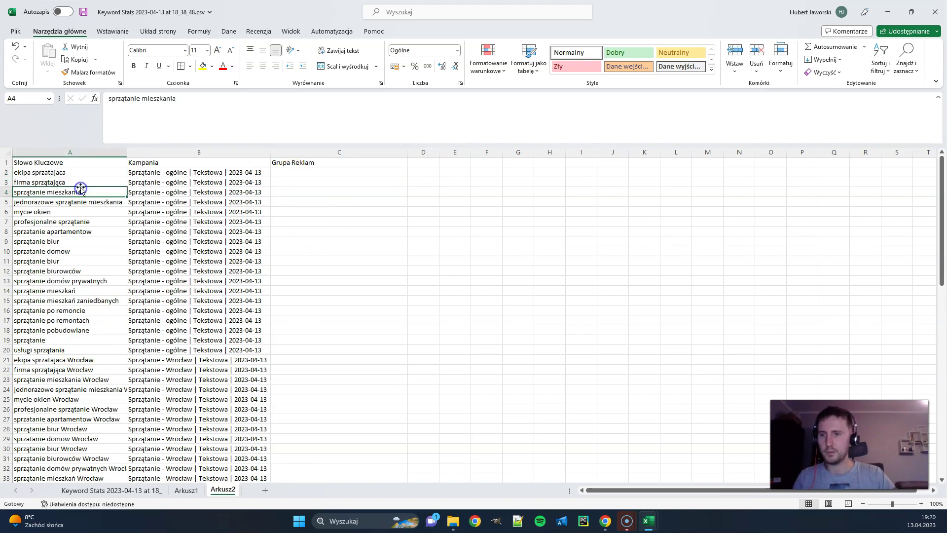
pyautogui.hotkey('ctrl', 'c')
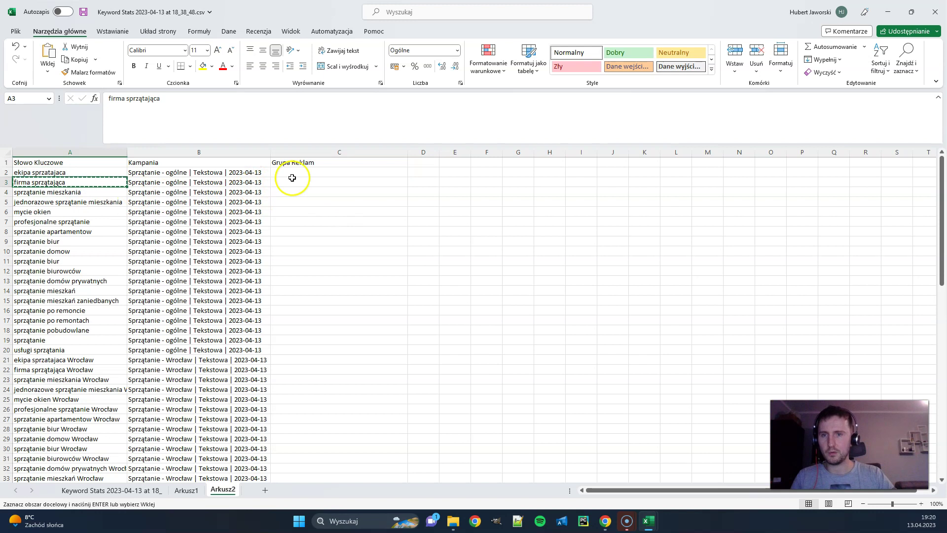
pyautogui.click(292, 182)
pyautogui.hotkey('ctrl', 'v')
pyautogui.click(294, 173)
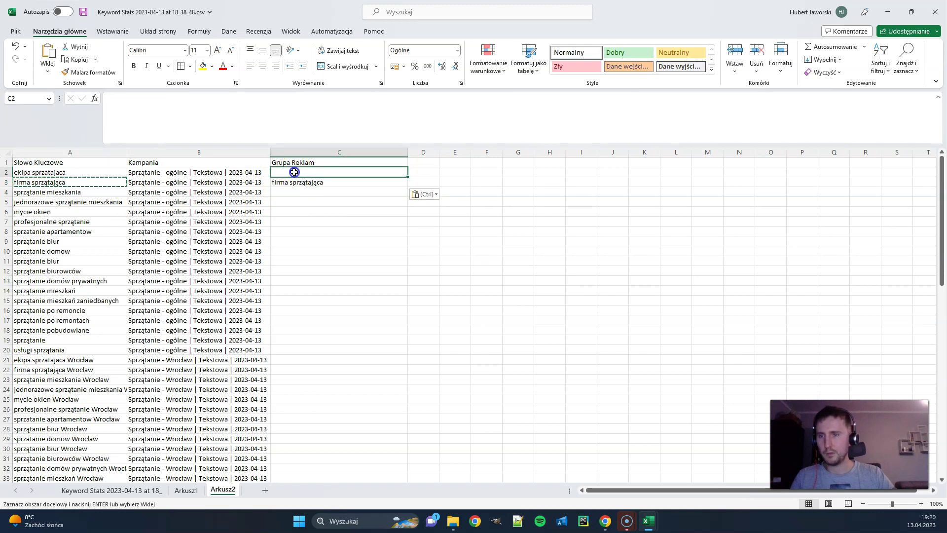
pyautogui.hotkey('ctrl', 'v')
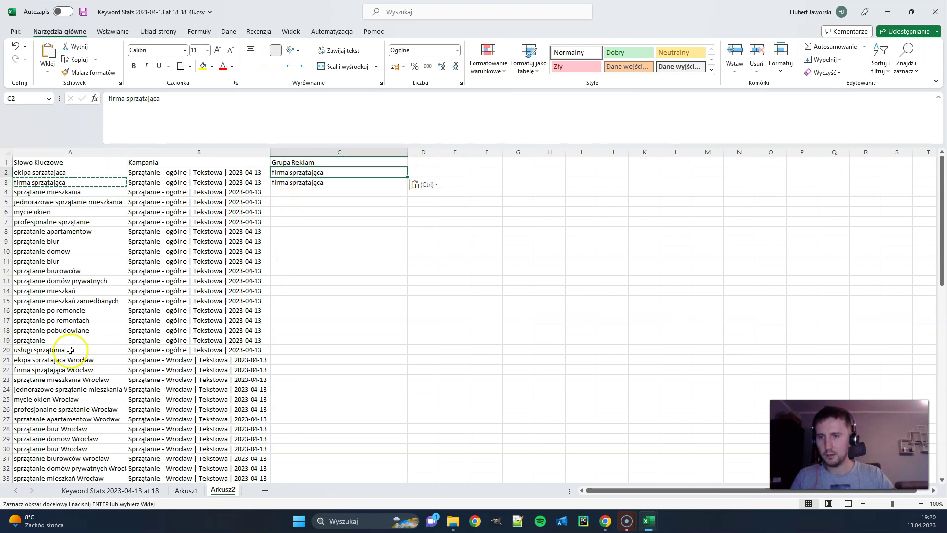
# - Assign the "firma sprzątająca" ad group to "usługi sprzątania" in C20 and "sprzątanie" in C19
pyautogui.click(277, 347)
pyautogui.hotkey('ctrl', 'v')
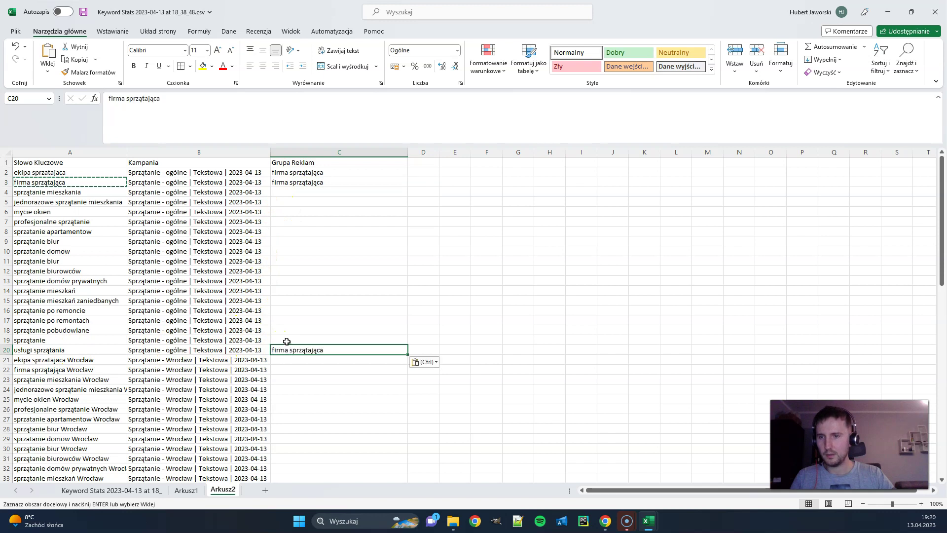
pyautogui.click(286, 341)
pyautogui.hotkey('ctrl', 'v')
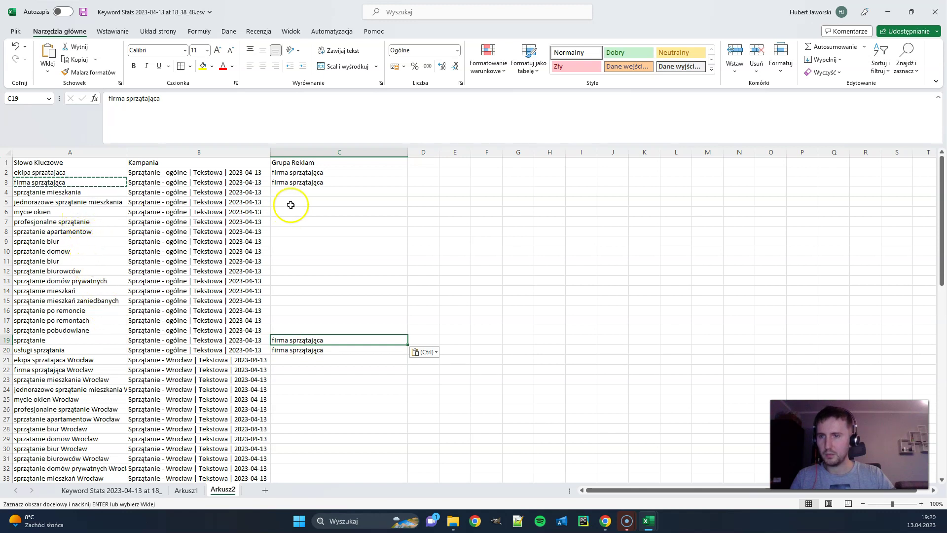
# - Copy "sprzątanie mieszkania" from A4 as the ad group name into C4 and C5
pyautogui.click(281, 191)
pyautogui.click(82, 200)
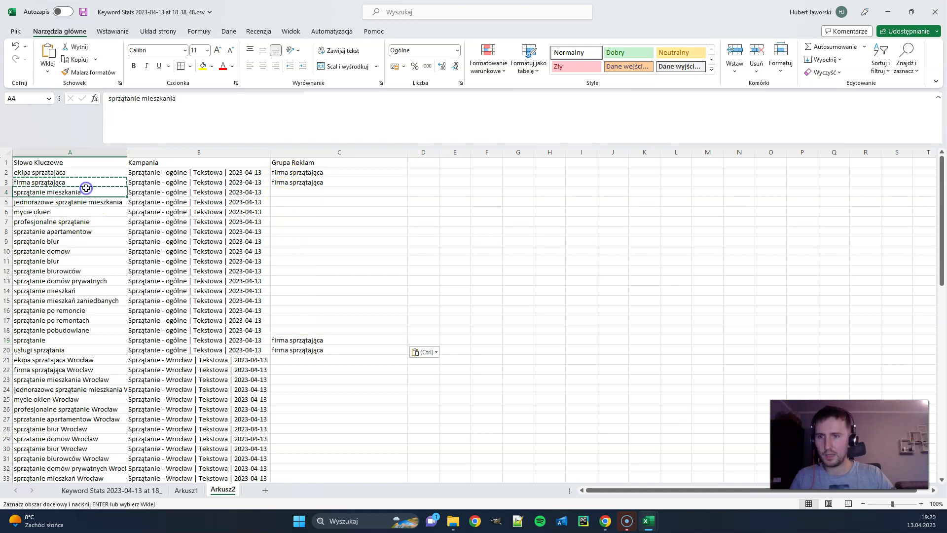
pyautogui.click(298, 191)
pyautogui.hotkey('ctrl', 'v')
pyautogui.click(296, 200)
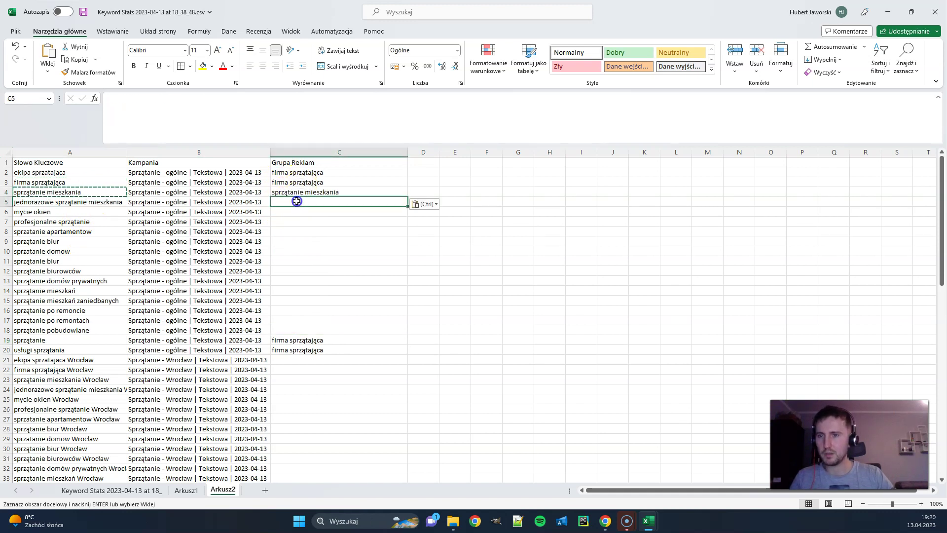
pyautogui.hotkey('ctrl', 'v')
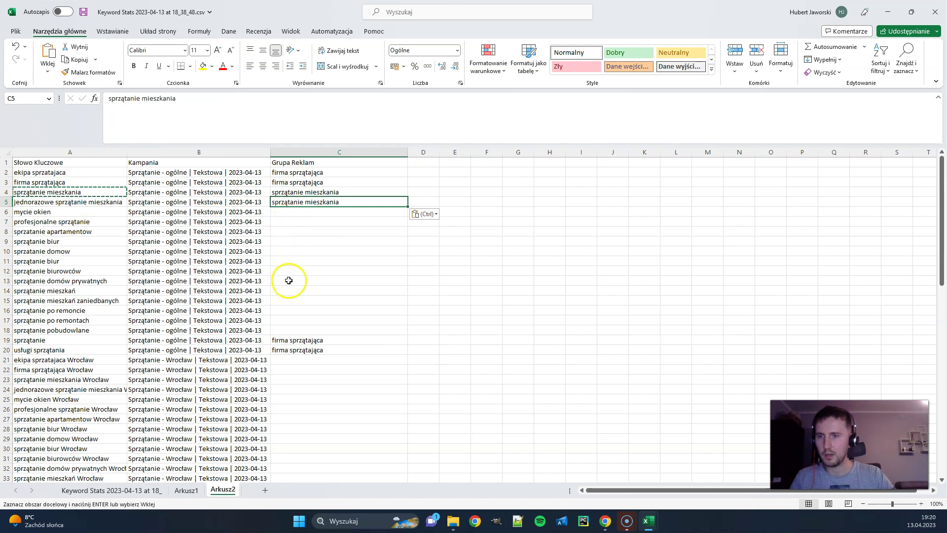
# - Assign the "sprzątanie mieszkania" ad group to the two "sprzątanie mieszkań" keywords in C14 and C15
pyautogui.click(294, 295)
pyautogui.press('ctrl')
pyautogui.hotkey('ctrl', 'v')
pyautogui.click(293, 301)
pyautogui.hotkey('ctrl', 'v')
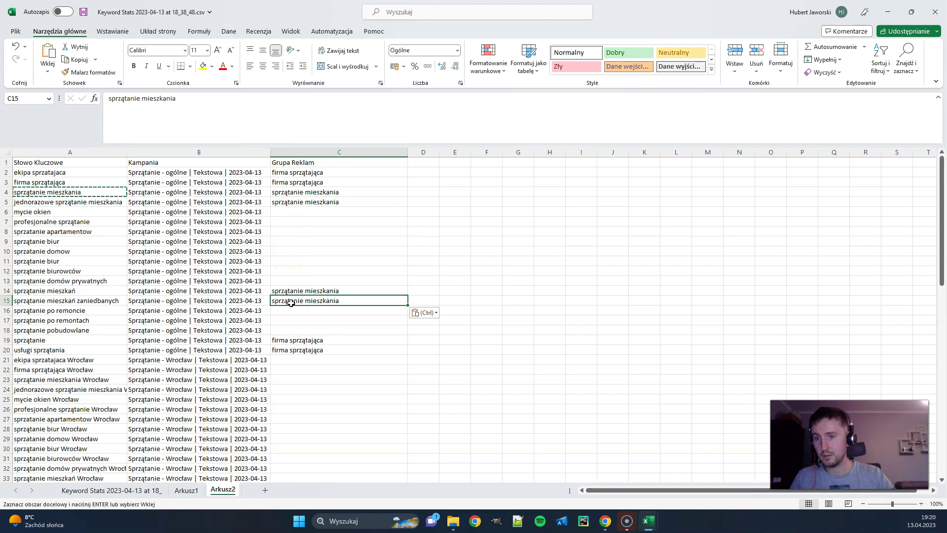
# - Copy "sprzątanie po remoncie" from A16 as the ad group name into C16:C18
pyautogui.click(296, 312)
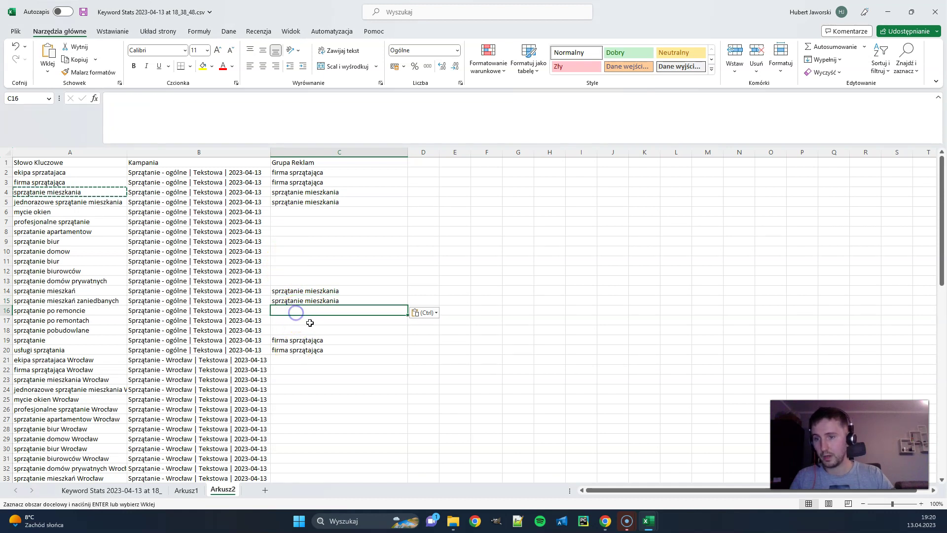
pyautogui.click(113, 308)
pyautogui.hotkey('ctrl', 'c')
pyautogui.moveTo(291, 311); pyautogui.dragTo(287, 330)
pyautogui.hotkey('ctrl', 'v')
# - Copy "sprzatanie domow" from A10 as the ad group name into C10 and C13
pyautogui.click(79, 250)
pyautogui.hotkey('ctrl', 'c')
pyautogui.click(301, 254)
pyautogui.hotkey('ctrl', 'v')
pyautogui.click(299, 280)
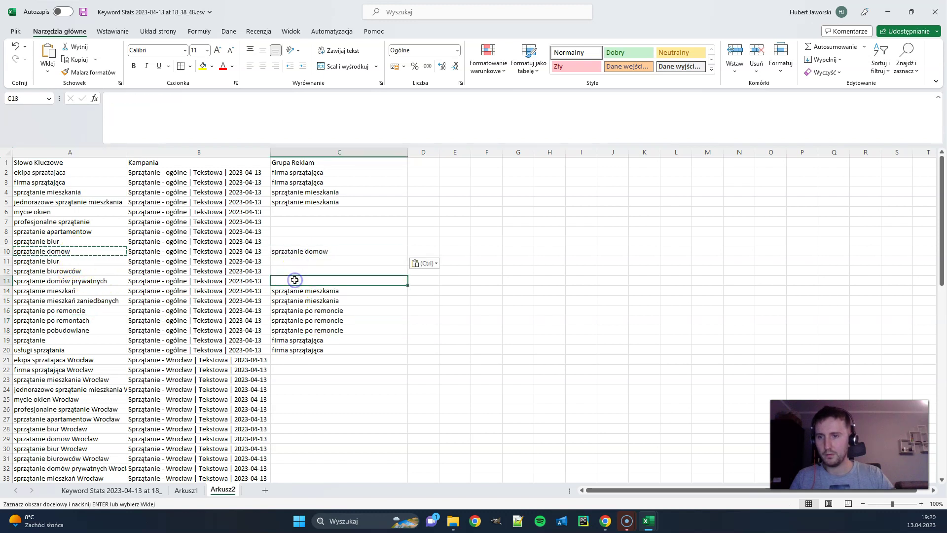
pyautogui.hotkey('ctrl', 'v')
# - Copy "sprzątanie biur" from A11 as the ad group name into C11:C12
pyautogui.click(119, 261)
pyautogui.hotkey('ctrl', 'c')
pyautogui.moveTo(287, 261); pyautogui.dragTo(94, 242)
pyautogui.hotkey('ctrl', 'v')
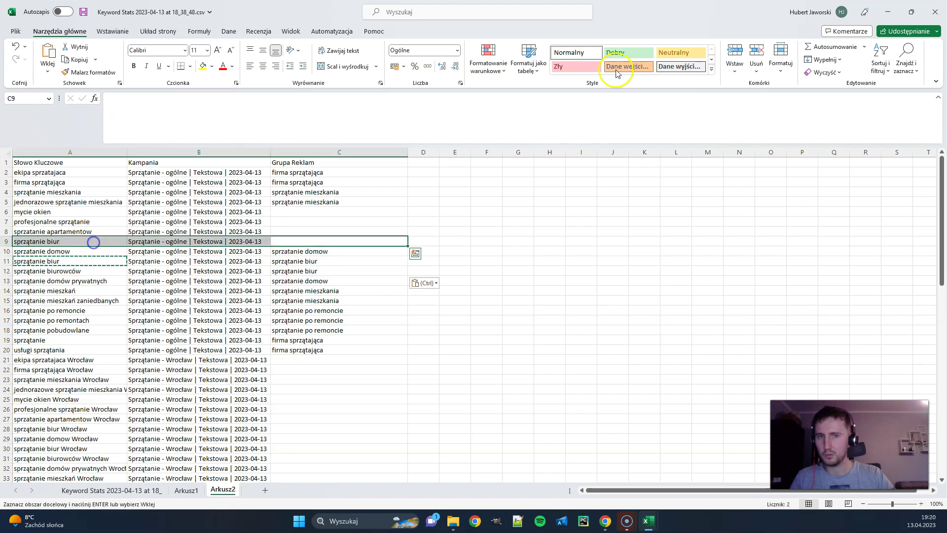
# - Try deleting the repeated "sprzątanie biur" entry in A9:C9 and undo the deletion
pyautogui.click(755, 57)
pyautogui.click(393, 229)
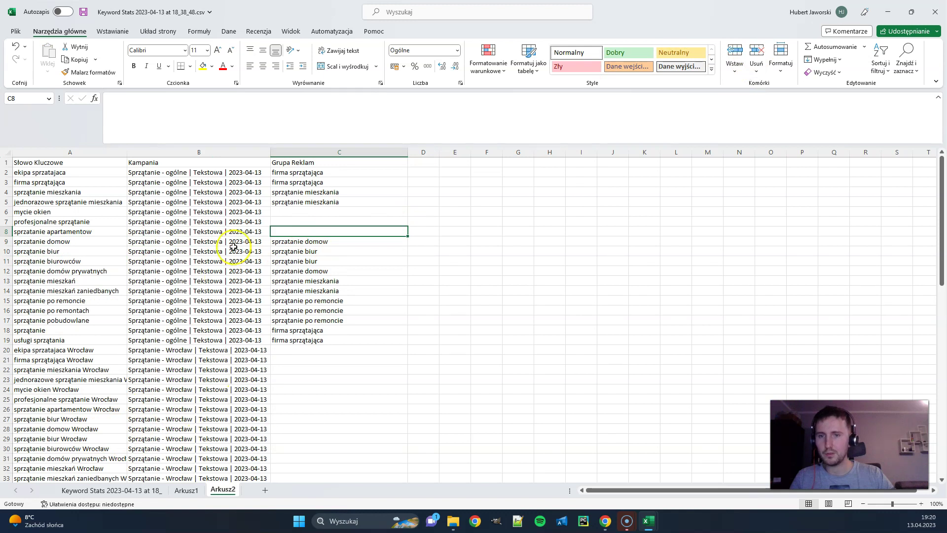
pyautogui.hotkey('ctrl', 'z')
# - Copy the "sprzątanie biur" ad group name from C11 into C9
pyautogui.click(326, 261)
pyautogui.hotkey('ctrl', 'c')
pyautogui.click(318, 241)
pyautogui.hotkey('ctrl', 'v')
pyautogui.moveTo(121, 241); pyautogui.dragTo(103, 262)
pyautogui.click(391, 300)
pyautogui.click(74, 245)
# - Copy the "sprzątanie mieszkania" ad group name from C5 into C8 for the apartment keyword
pyautogui.click(97, 233)
pyautogui.click(295, 203)
pyautogui.hotkey('ctrl', 'c')
pyautogui.click(297, 233)
pyautogui.hotkey('ctrl', 'v')
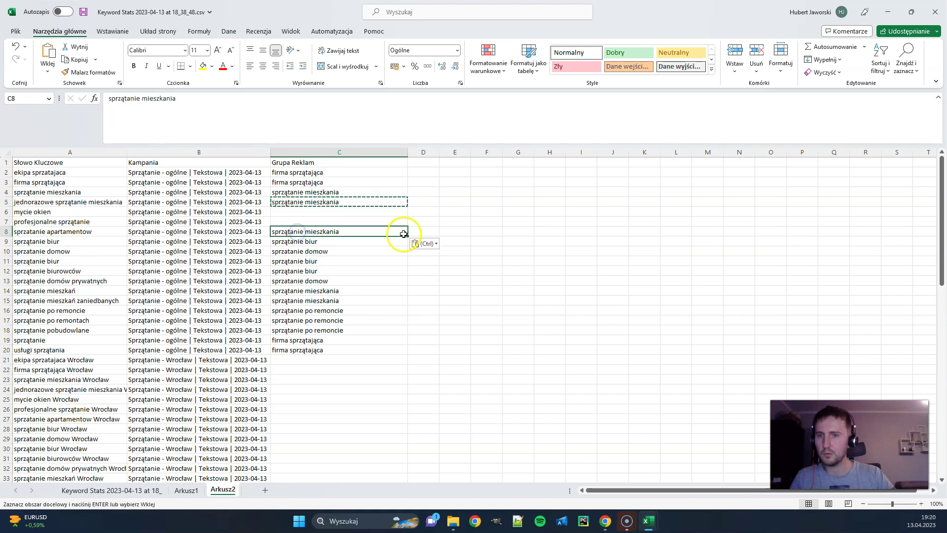
# - Copy the "firma sprzątająca" ad group name from C19 into C7 for "profesjonalne sprzątanie"
pyautogui.click(104, 223)
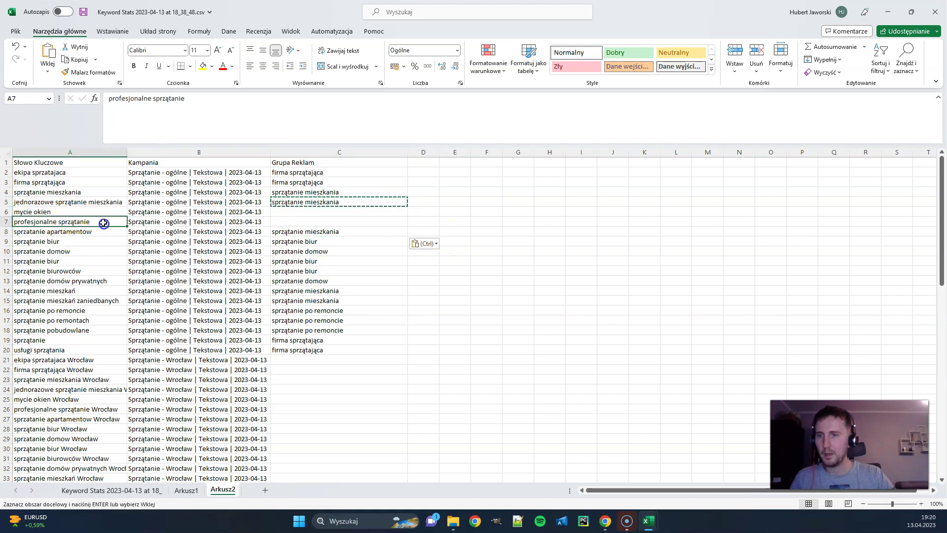
pyautogui.click(298, 339)
pyautogui.hotkey('ctrl', 'c')
pyautogui.click(302, 221)
pyautogui.hotkey('ctrl', 'v')
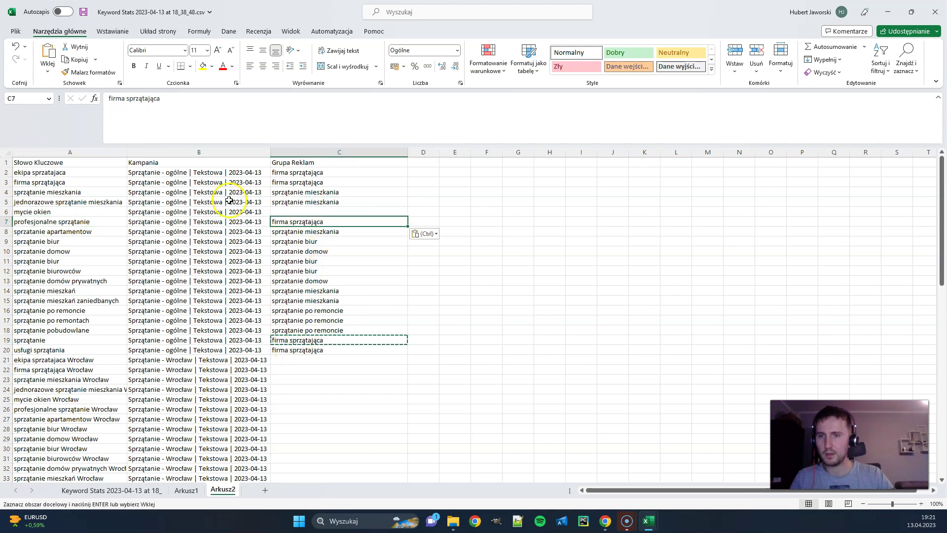
# - Copy "mycie okien" from A6 as the ad group name into C6
pyautogui.click(57, 215)
pyautogui.hotkey('ctrl', 'c')
pyautogui.click(279, 213)
pyautogui.hotkey('ctrl', 'v')
pyautogui.click(401, 269)
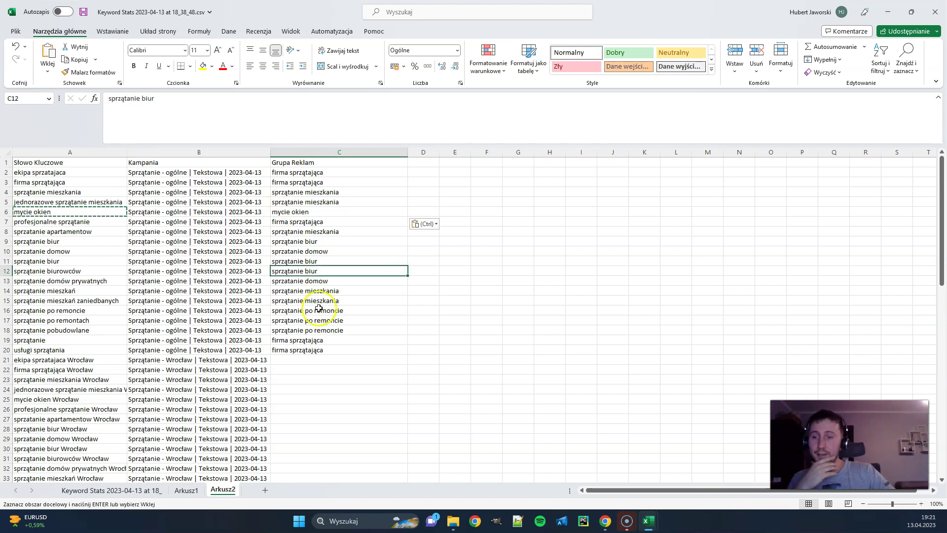
# - Highlight the "mycie okien" row A6:C6 and the "sprzątanie" row A19:C19 with the Neutralny cell style
pyautogui.scroll(-6, 137, 261)
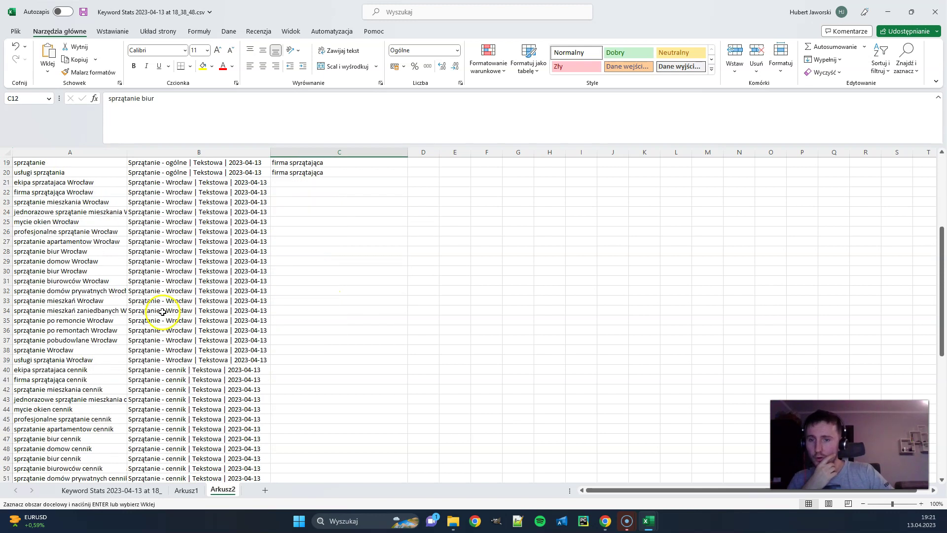
pyautogui.click(70, 222)
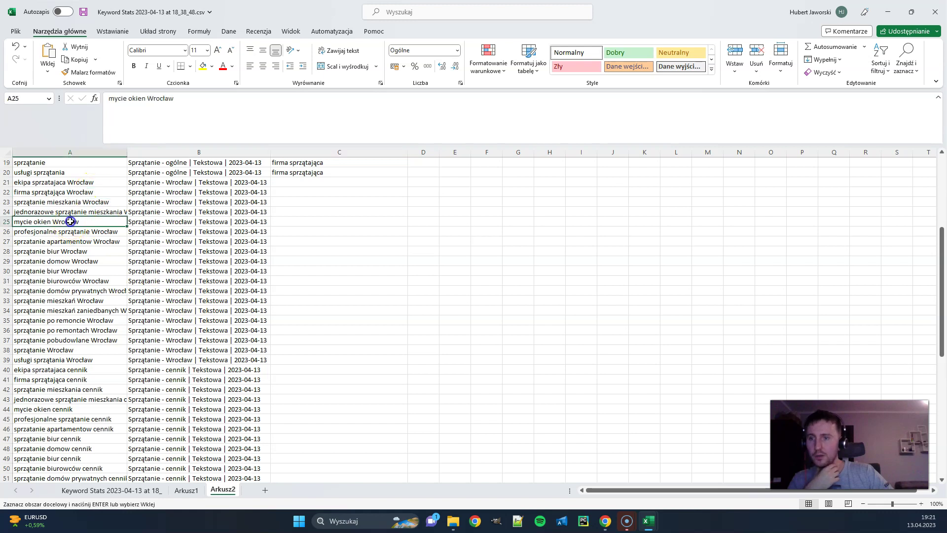
pyautogui.scroll(6, 130, 285)
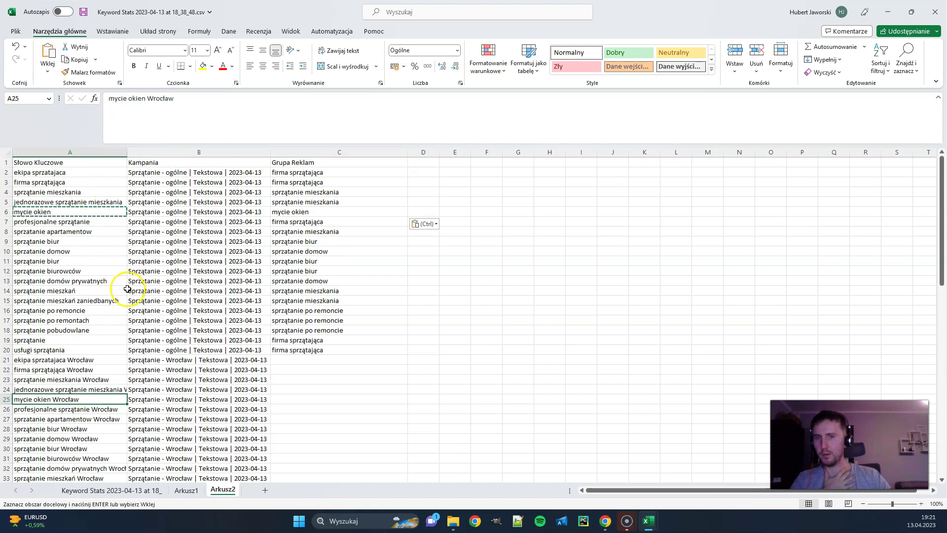
pyautogui.moveTo(59, 162); pyautogui.dragTo(148, 344)
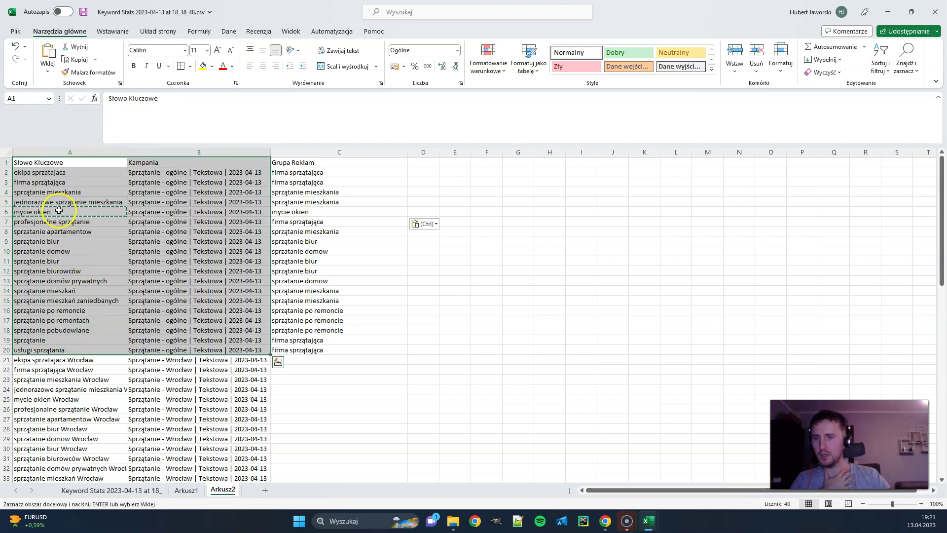
pyautogui.click(59, 210)
pyautogui.moveTo(48, 212); pyautogui.dragTo(313, 212)
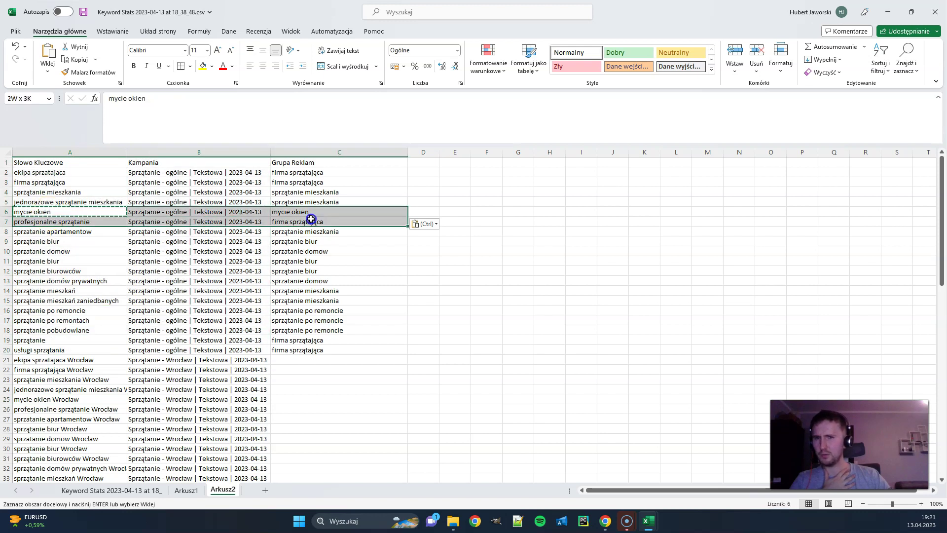
pyautogui.click(677, 52)
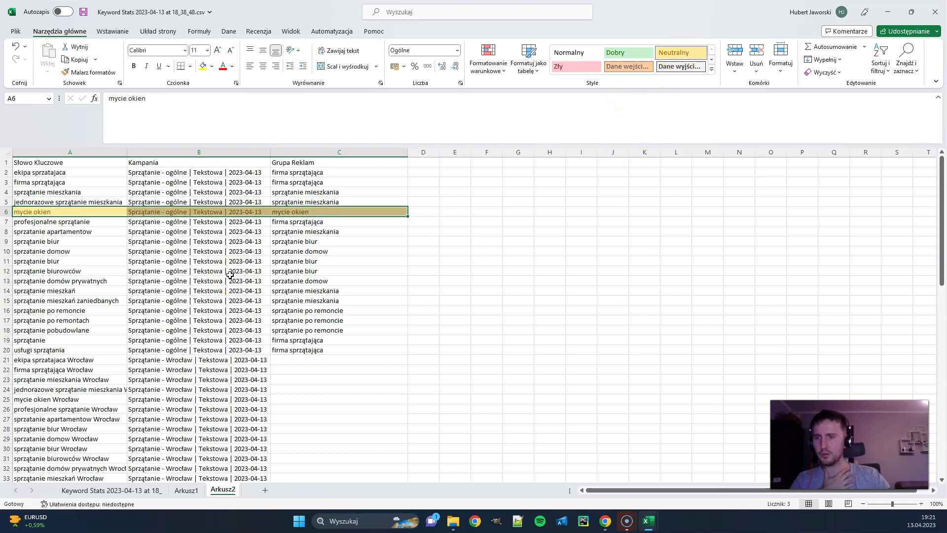
pyautogui.moveTo(52, 340); pyautogui.dragTo(305, 339)
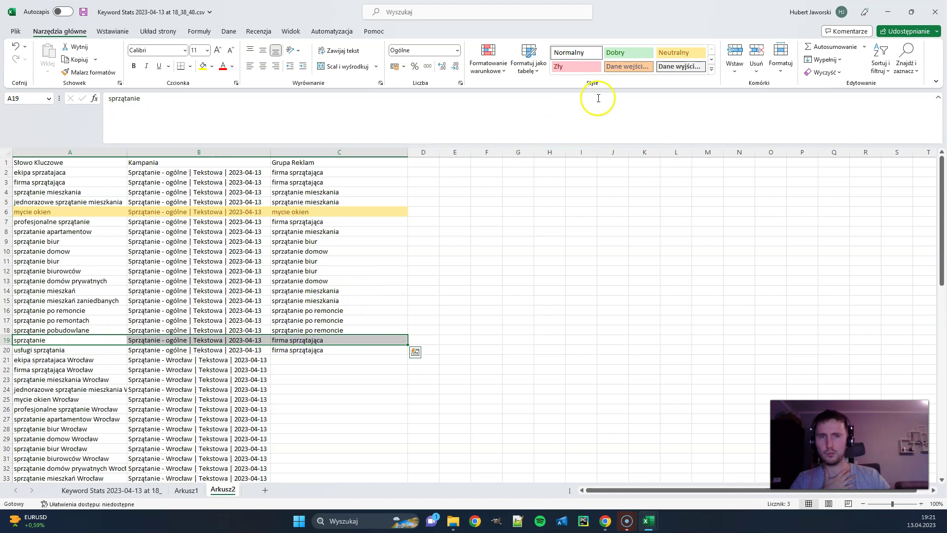
pyautogui.click(681, 53)
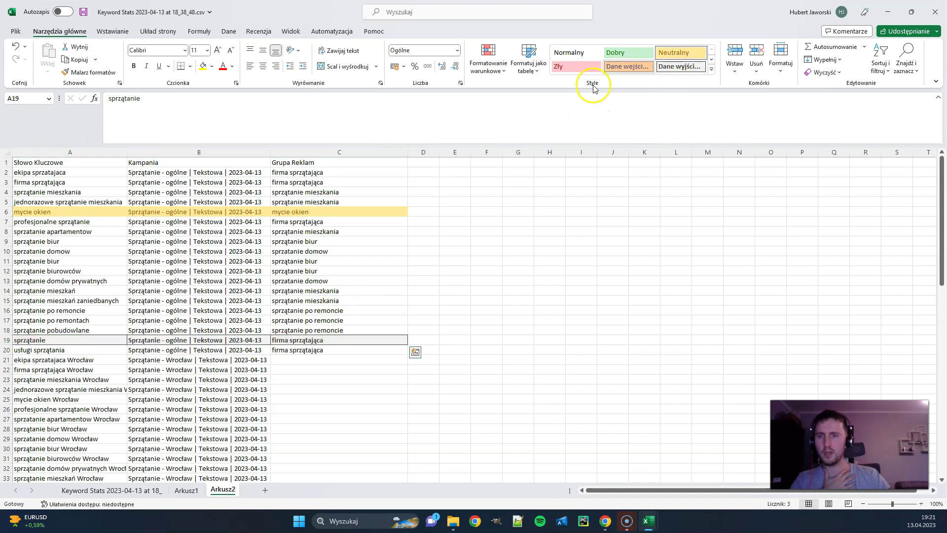
# - Check the Wrocław, cennik and koszt keyword blocks for the matching "mycie okien" and "sprzątanie" variants
pyautogui.moveTo(68, 171); pyautogui.dragTo(231, 349)
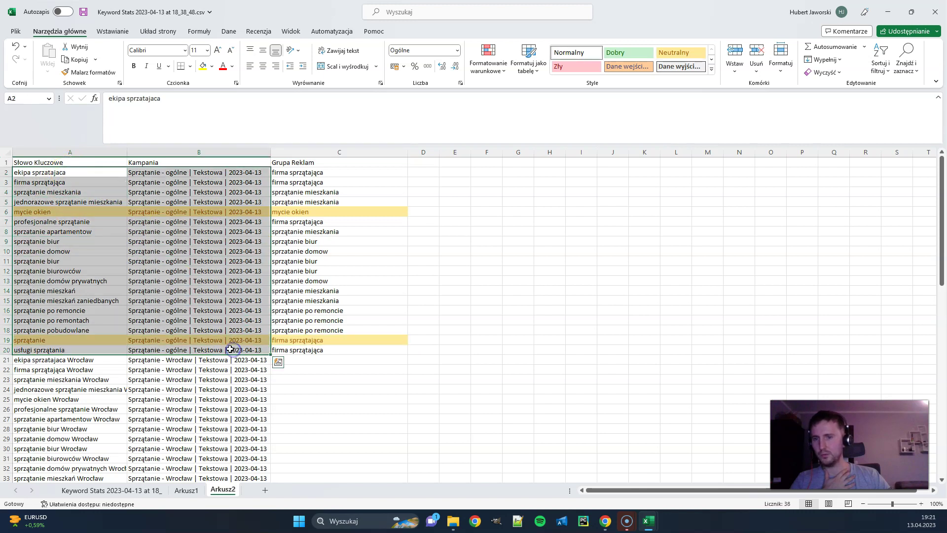
pyautogui.scroll(-6, 231, 349)
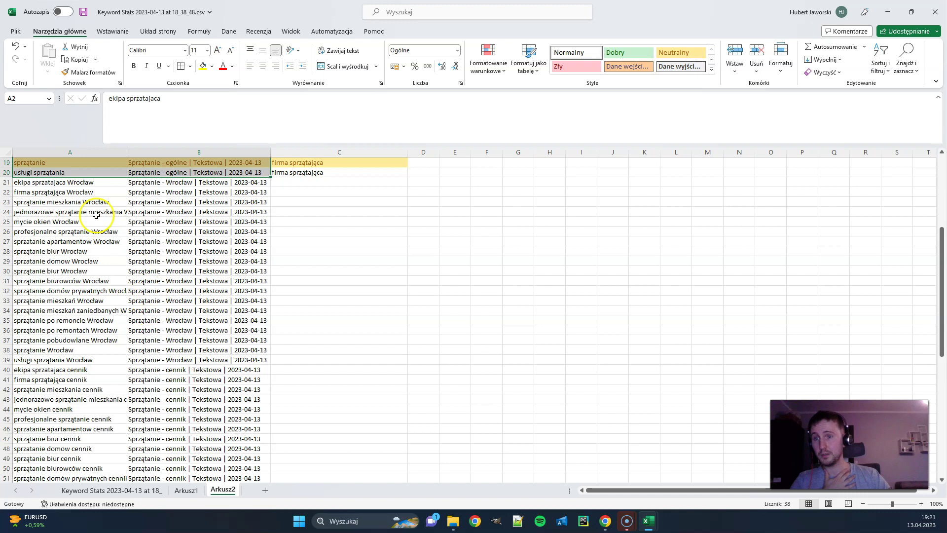
pyautogui.click(62, 223)
pyautogui.click(52, 351)
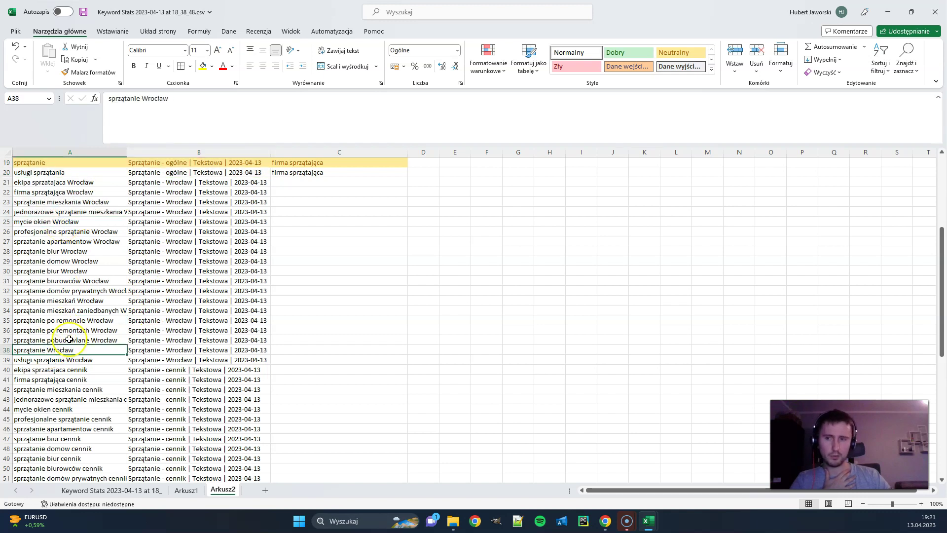
pyautogui.scroll(-4, 84, 365)
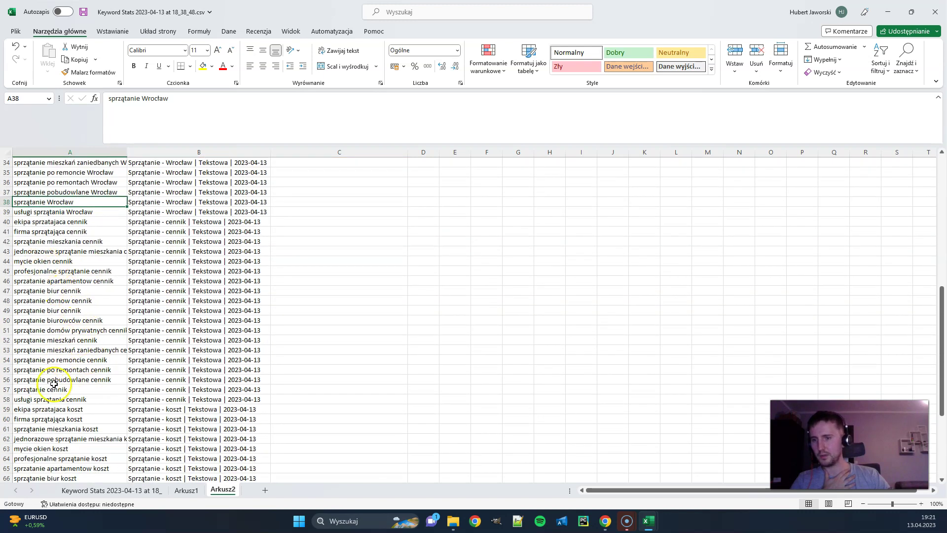
pyautogui.scroll(11, 59, 391)
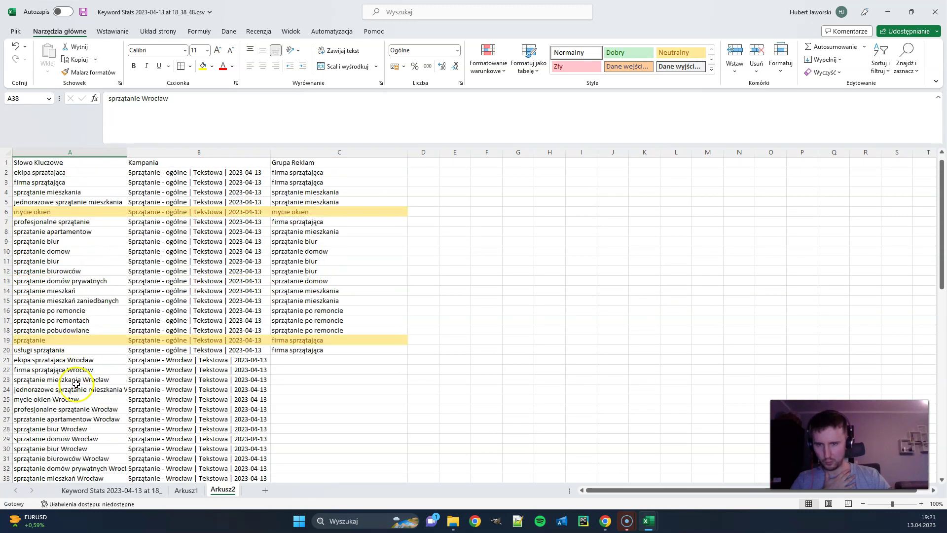
pyautogui.click(211, 310)
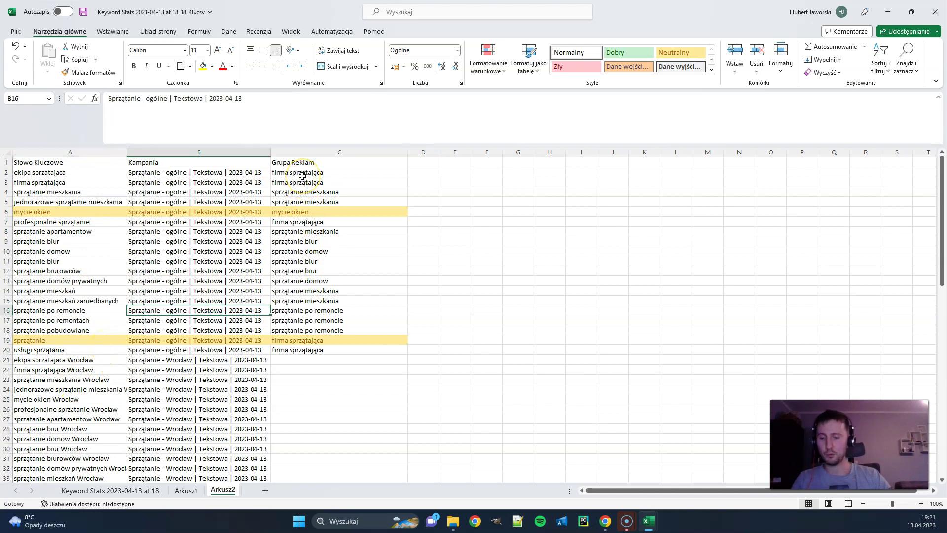
# - Undo the Neutralny highlighting on the "mycie okien" and "sprzątanie" rows, and copy the ad groups C2:C20 to the Wrocław block from C21
pyautogui.hotkey('ctrl', 'z')
pyautogui.hotkey('ctrl', 'z')
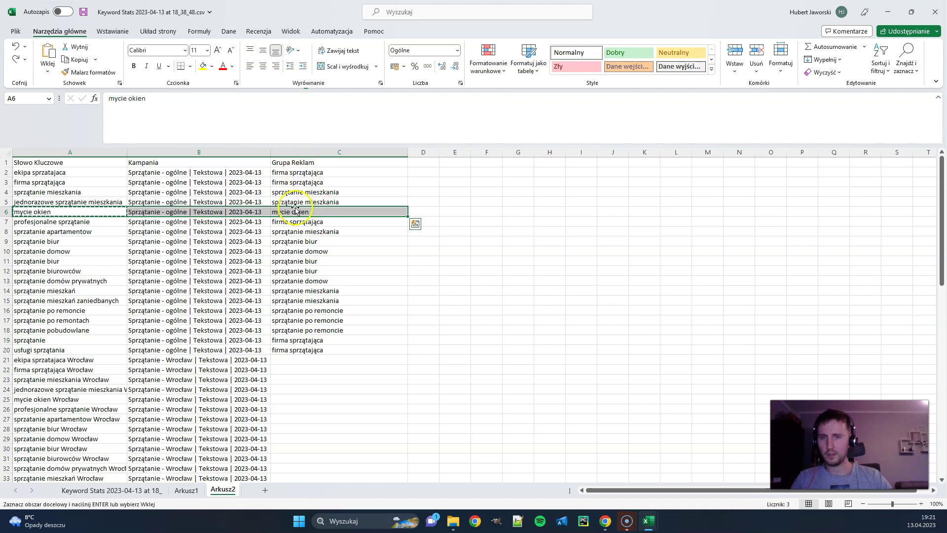
pyautogui.moveTo(308, 173); pyautogui.dragTo(314, 346)
pyautogui.scroll(-2, 332, 323)
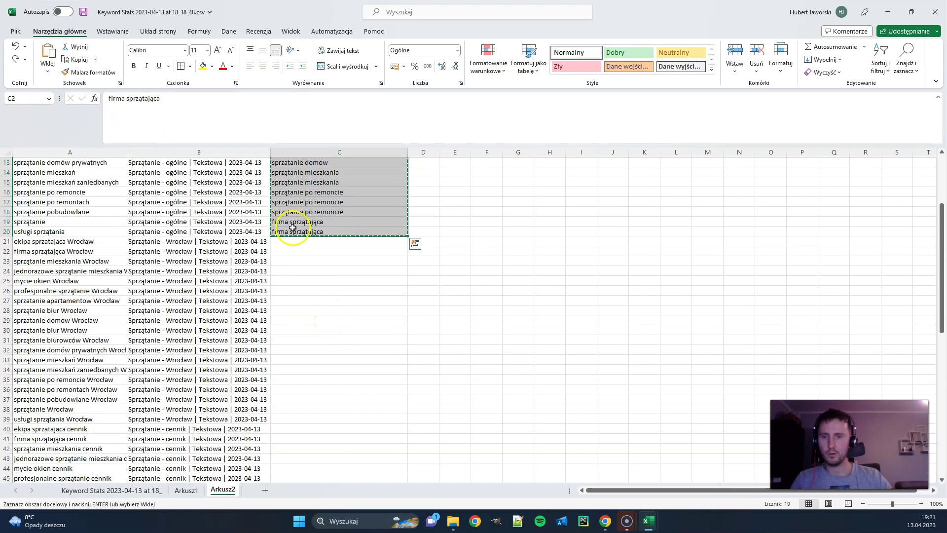
pyautogui.click(289, 242)
pyautogui.hotkey('ctrl', 'v')
# - Paste the same copied ad groups into the cennik block from C40 and the koszt block from C59
pyautogui.scroll(-4, 272, 311)
pyautogui.click(296, 313)
pyautogui.hotkey('ctrl', 'v')
pyautogui.scroll(-6, 266, 345)
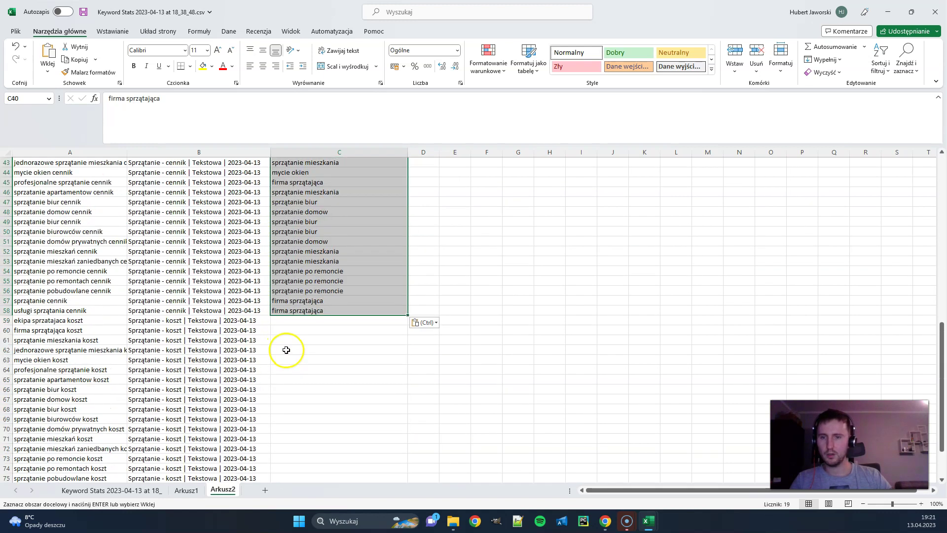
pyautogui.click(296, 321)
pyautogui.hotkey('ctrl', 'v')
pyautogui.scroll(-3, 321, 335)
pyautogui.click(427, 341)
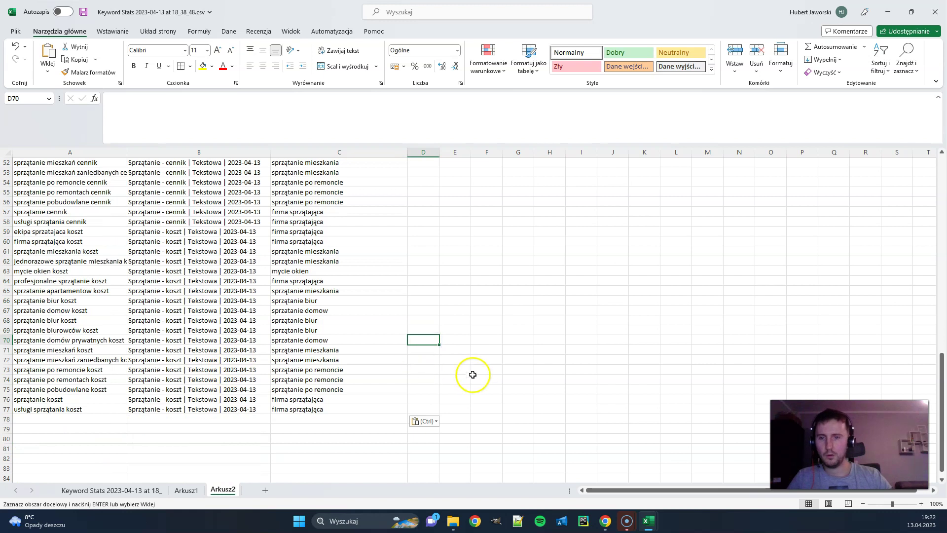
# - Check the ad group assignments in Grupa Reklam across the general, Wrocław, cennik and koszt keyword blocks
pyautogui.scroll(13, 493, 393)
pyautogui.scroll(4, 494, 393)
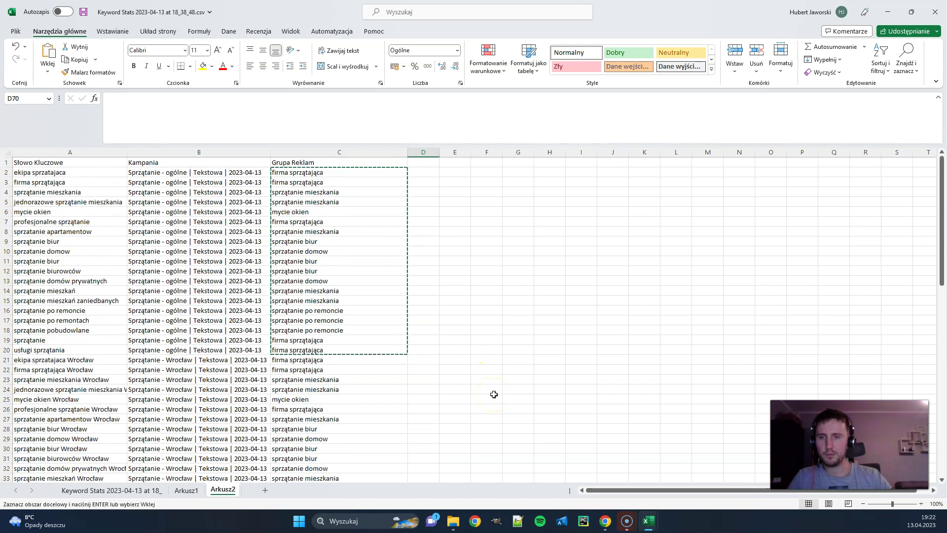
pyautogui.scroll(-6, 496, 370)
pyautogui.scroll(-7, 500, 330)
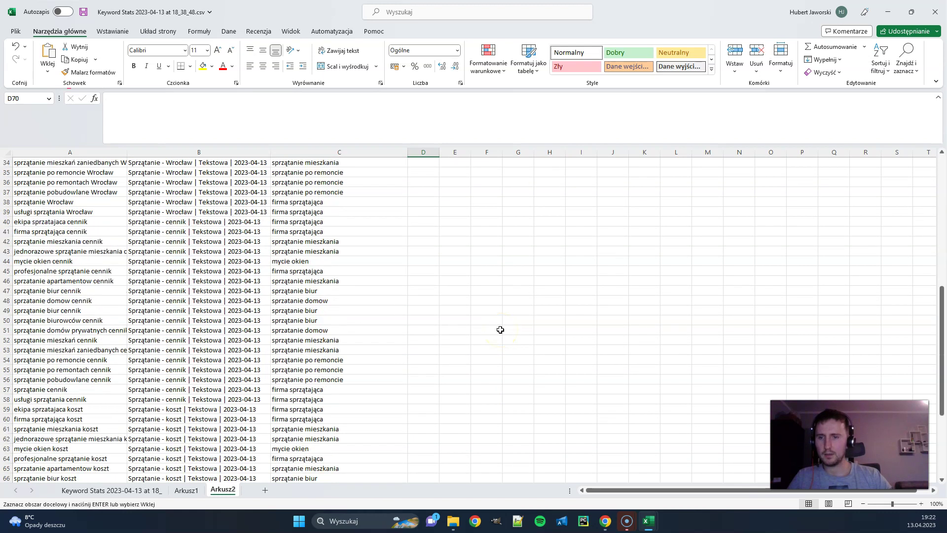
pyautogui.click(181, 312)
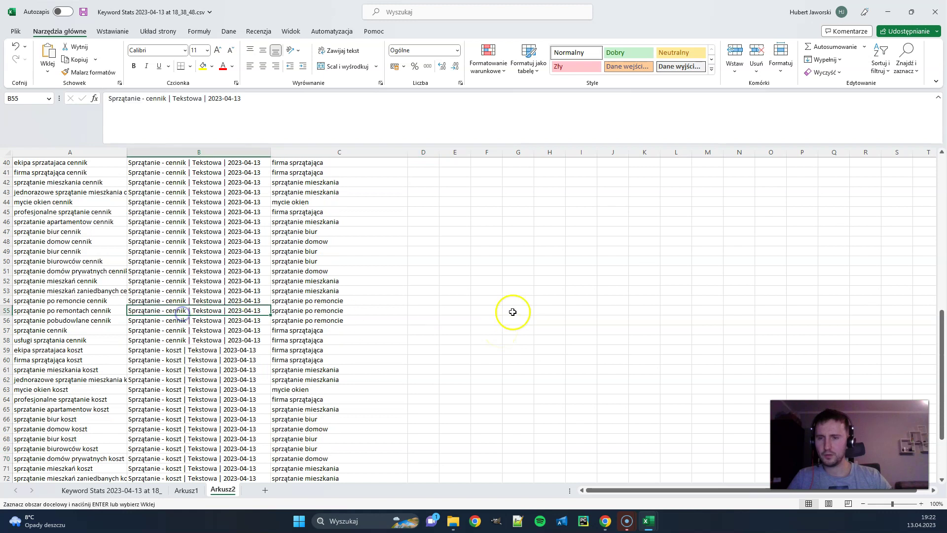
pyautogui.scroll(-4, 512, 310)
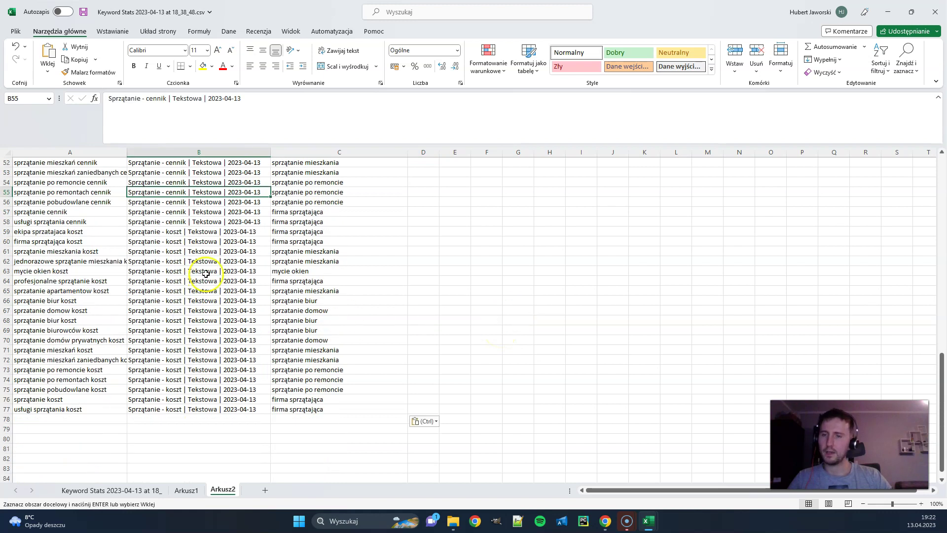
# - Assign the koszt keywords in B59:B77 to the campaign "Sprzątanie - cennik | Tekstowa | 2023-04-13" by copying B58
pyautogui.click(165, 235)
pyautogui.moveTo(168, 238); pyautogui.dragTo(167, 405)
pyautogui.click(176, 221)
pyautogui.moveTo(178, 233); pyautogui.dragTo(175, 408)
pyautogui.hotkey('ctrl', 'v')
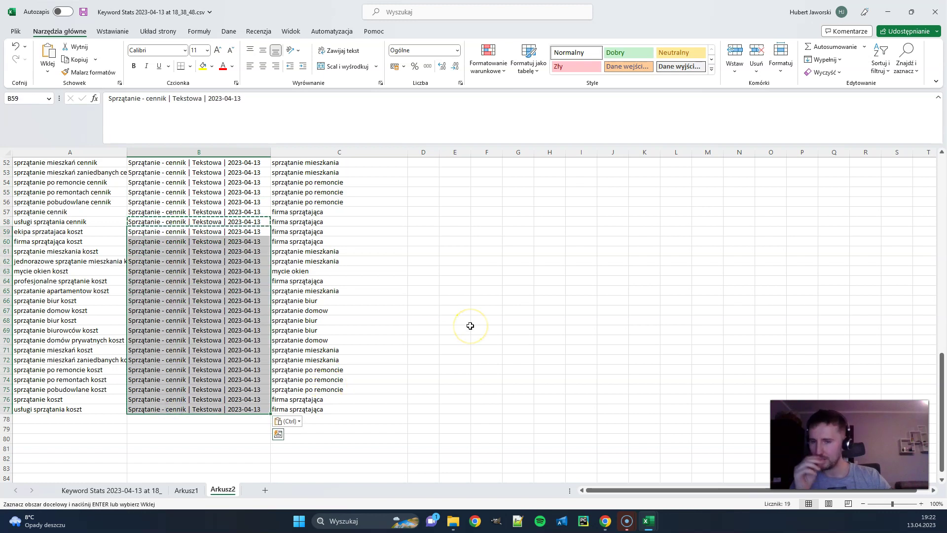
pyautogui.click(466, 323)
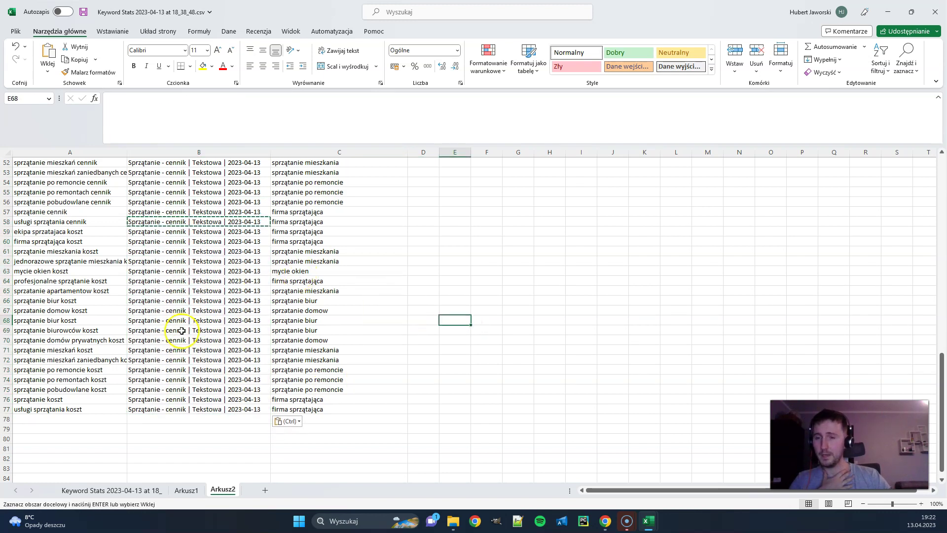
# - Compare the cennik and koszt keywords that belong to the "firma sprzątająca" ad group
pyautogui.click(229, 240)
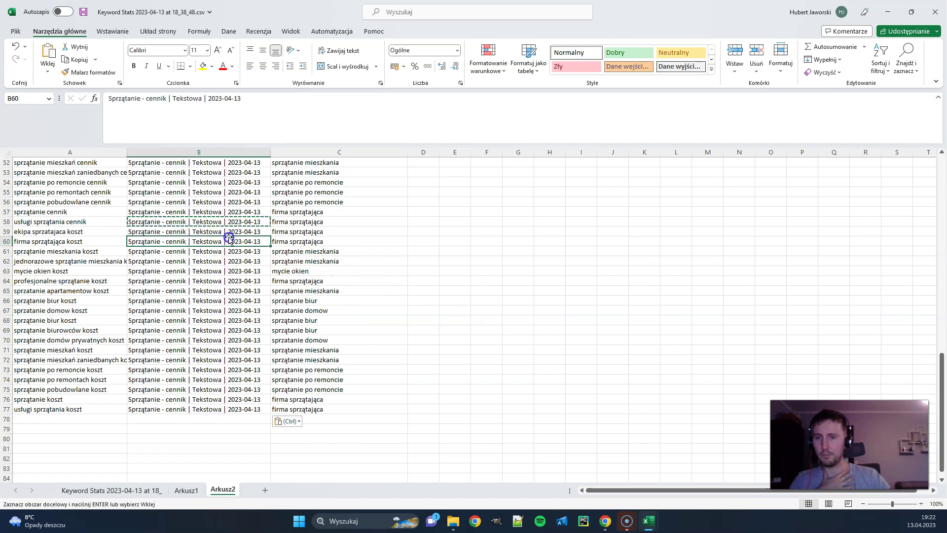
pyautogui.click(308, 240)
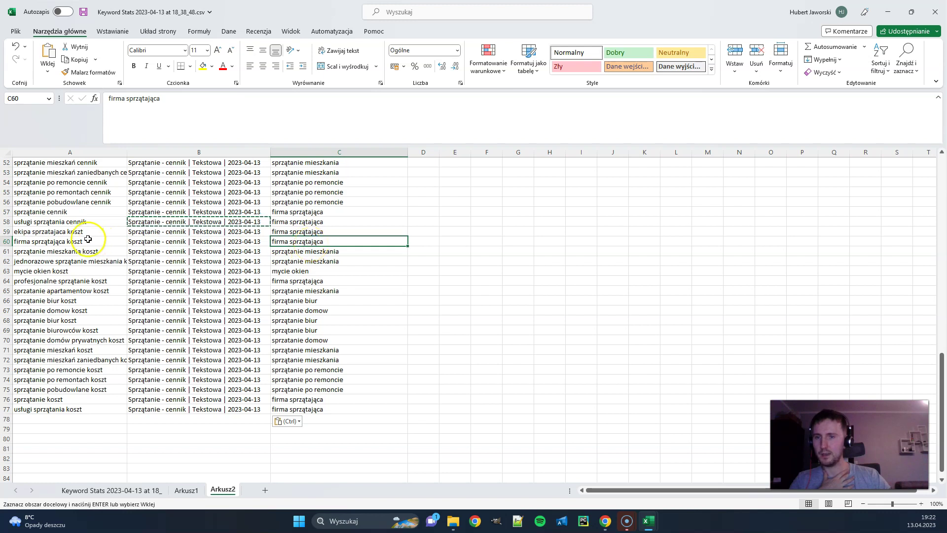
pyautogui.moveTo(88, 239); pyautogui.dragTo(90, 211)
pyautogui.moveTo(101, 419); pyautogui.dragTo(104, 403)
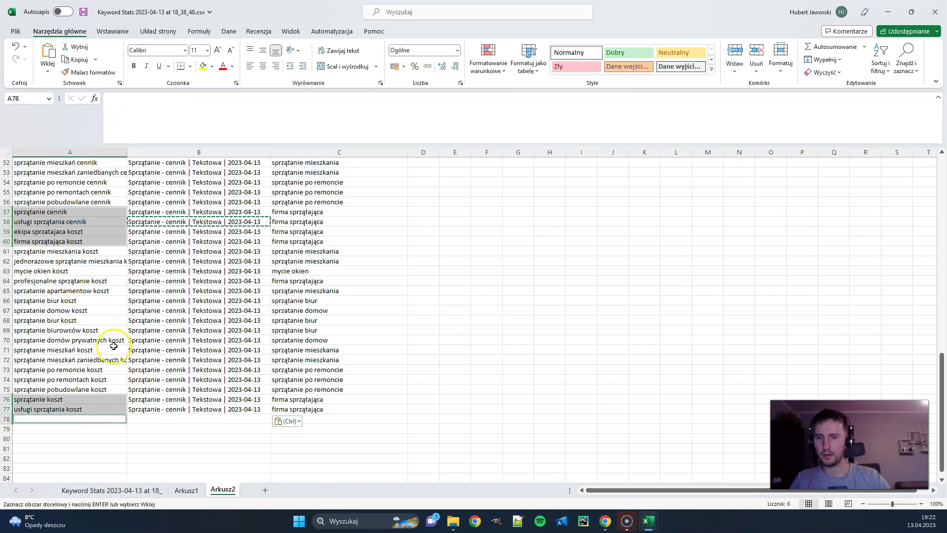
pyautogui.keyDown('ctrl'); pyautogui.click(92, 281); pyautogui.keyUp('ctrl')
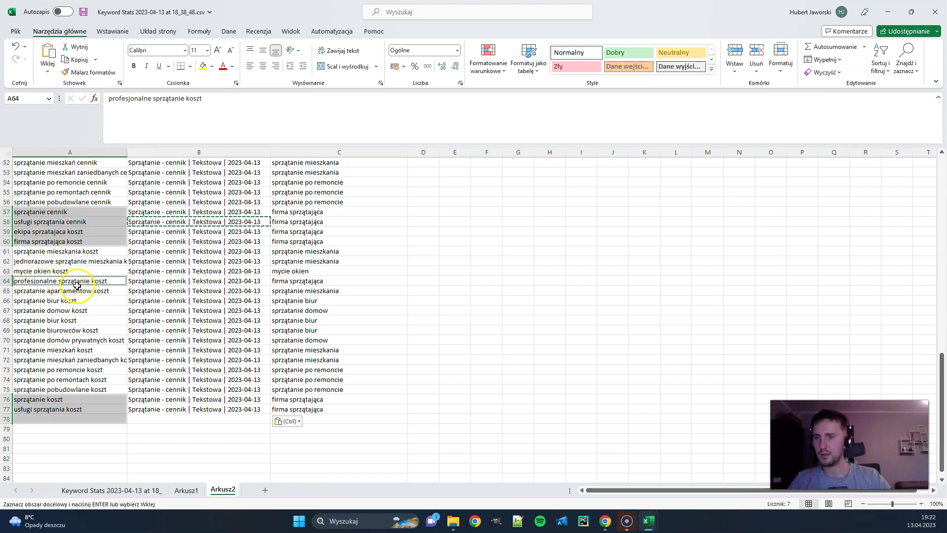
pyautogui.scroll(7, 77, 286)
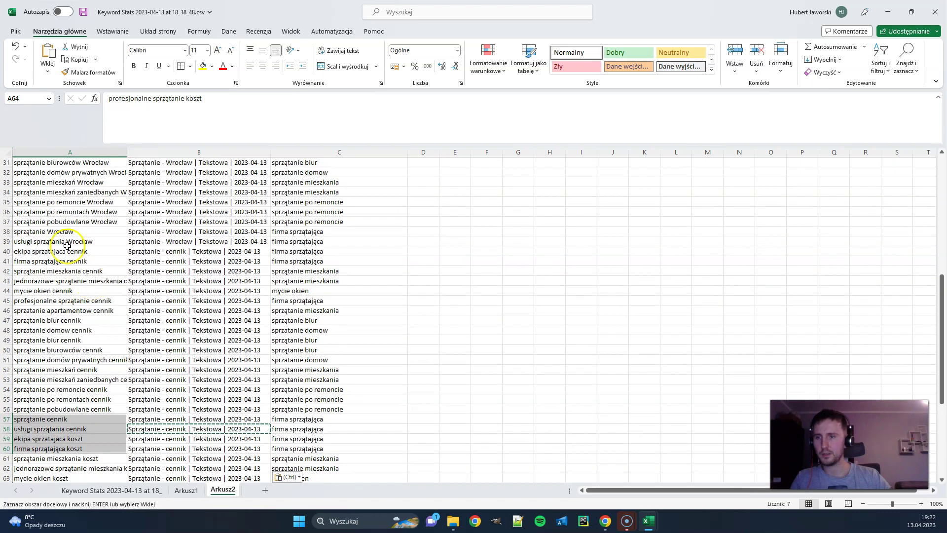
pyautogui.moveTo(49, 251); pyautogui.dragTo(50, 262)
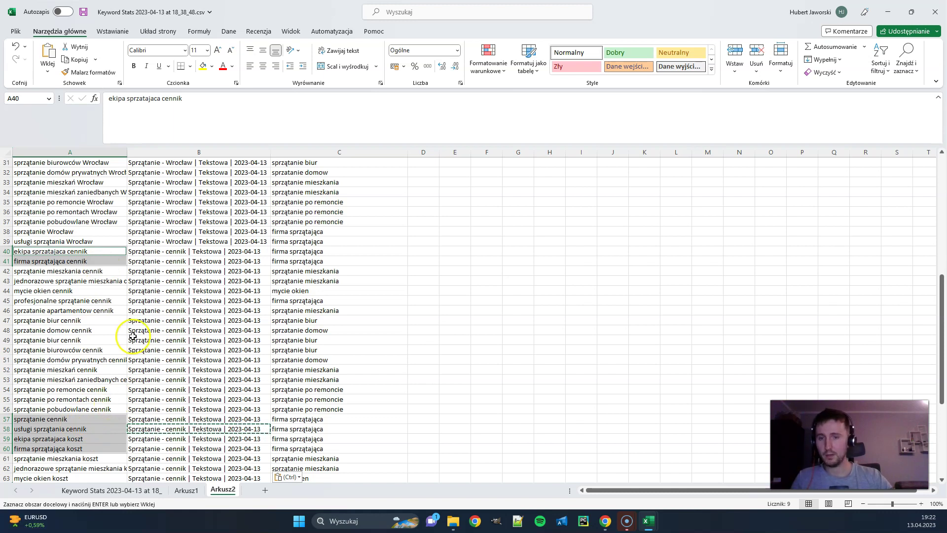
# - Compare the cennik and koszt keywords in the "sprzątanie mieszkania" and "sprzątanie po remoncie" ad groups, and review the rest of the list
pyautogui.moveTo(94, 370); pyautogui.dragTo(91, 381)
pyautogui.scroll(-6, 82, 393)
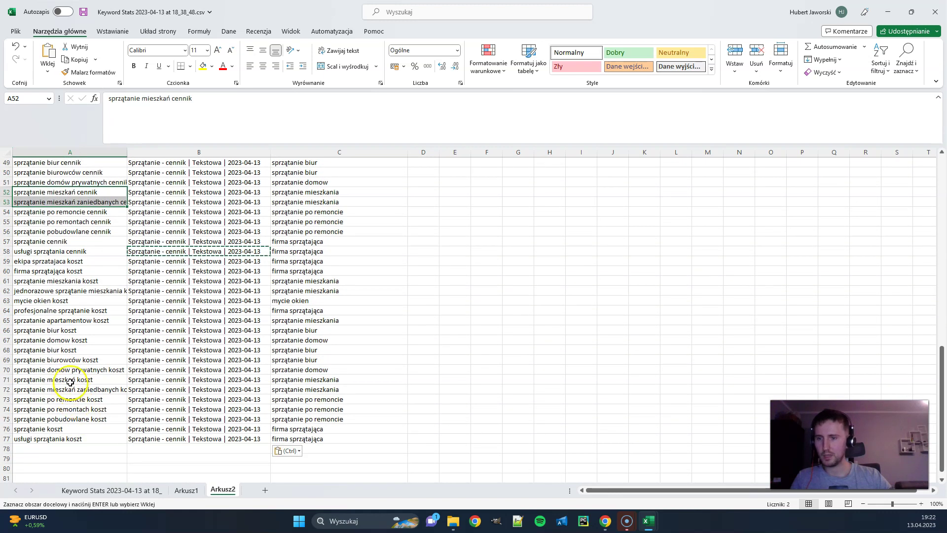
pyautogui.keyDown('ctrl'); pyautogui.moveTo(69, 379); pyautogui.dragTo(70, 389); pyautogui.keyUp('ctrl')
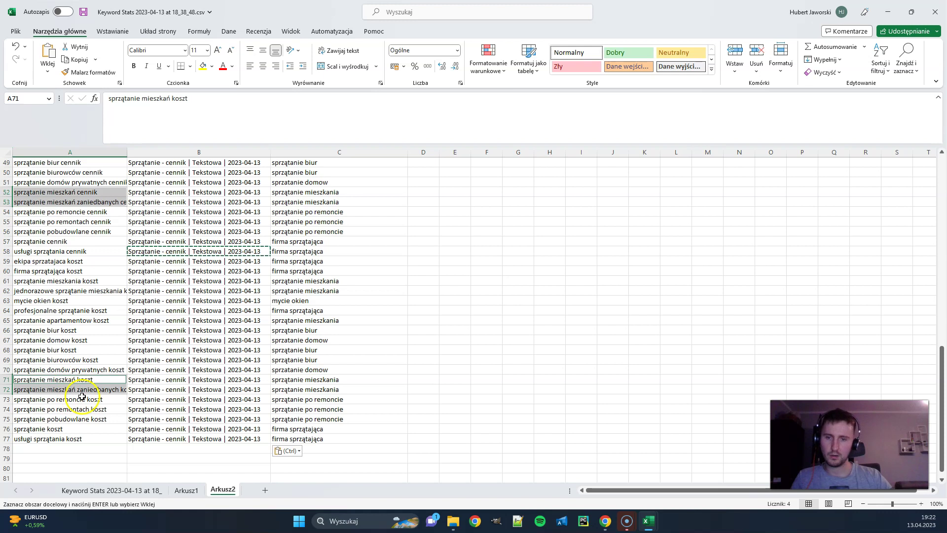
pyautogui.moveTo(82, 398); pyautogui.dragTo(75, 419)
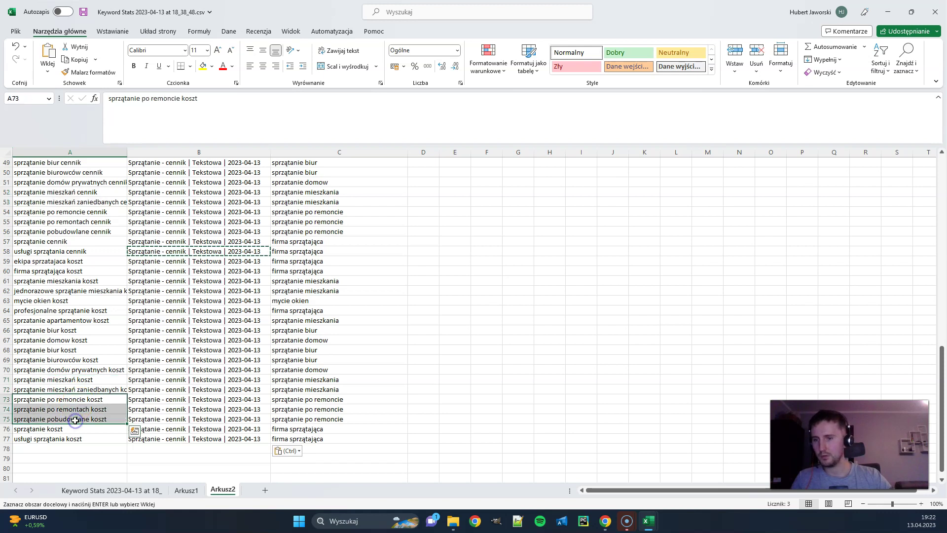
pyautogui.scroll(1, 95, 248)
pyautogui.keyDown('ctrl'); pyautogui.moveTo(79, 242); pyautogui.dragTo(85, 260); pyautogui.keyUp('ctrl')
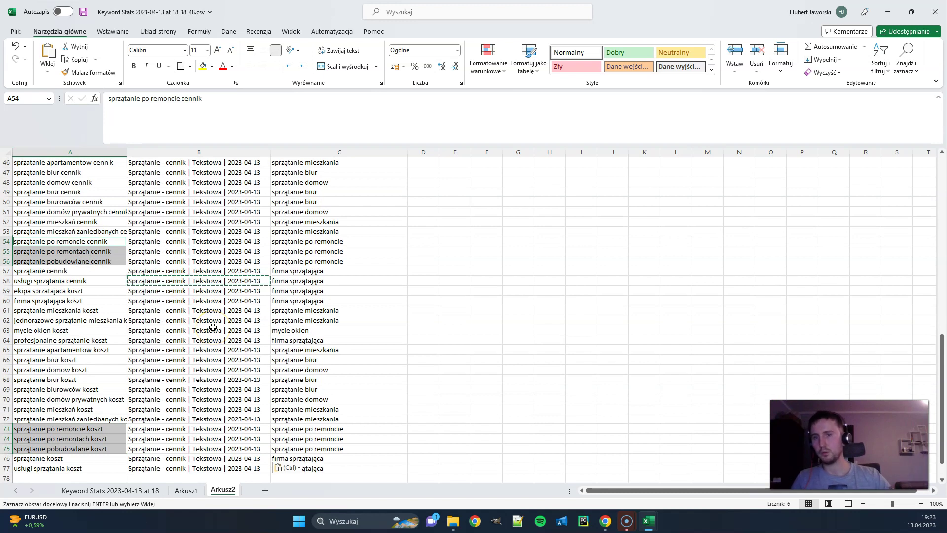
pyautogui.scroll(4, 212, 328)
pyautogui.click(208, 281)
pyautogui.scroll(5, 375, 340)
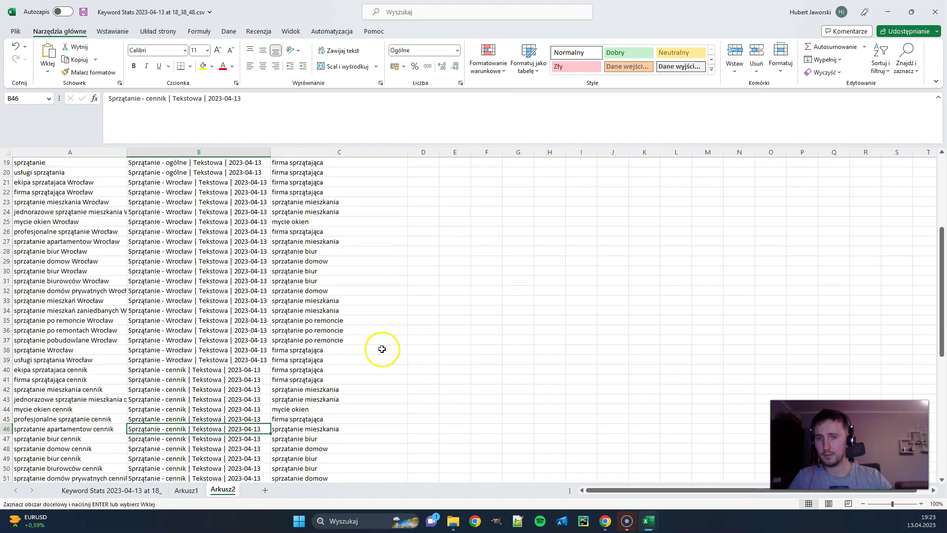
pyautogui.scroll(6, 385, 353)
pyautogui.scroll(1, 395, 360)
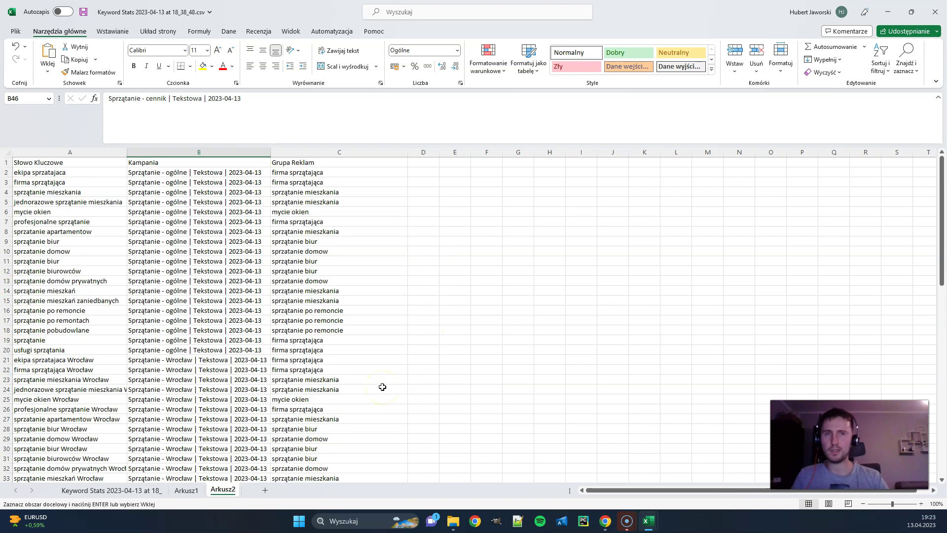
# - Clear the colour filter from the Keyword column on the Keyword Stats sheet
pyautogui.click(133, 490)
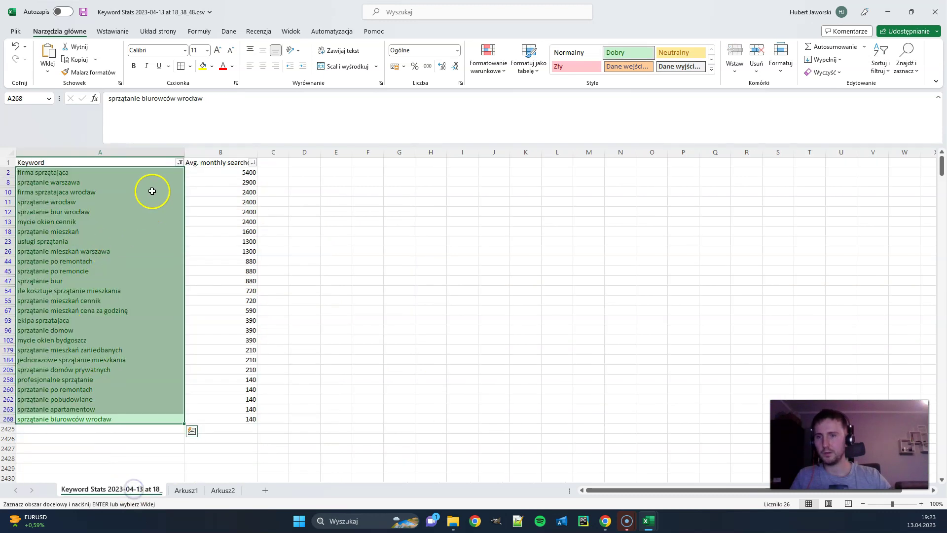
pyautogui.click(179, 162)
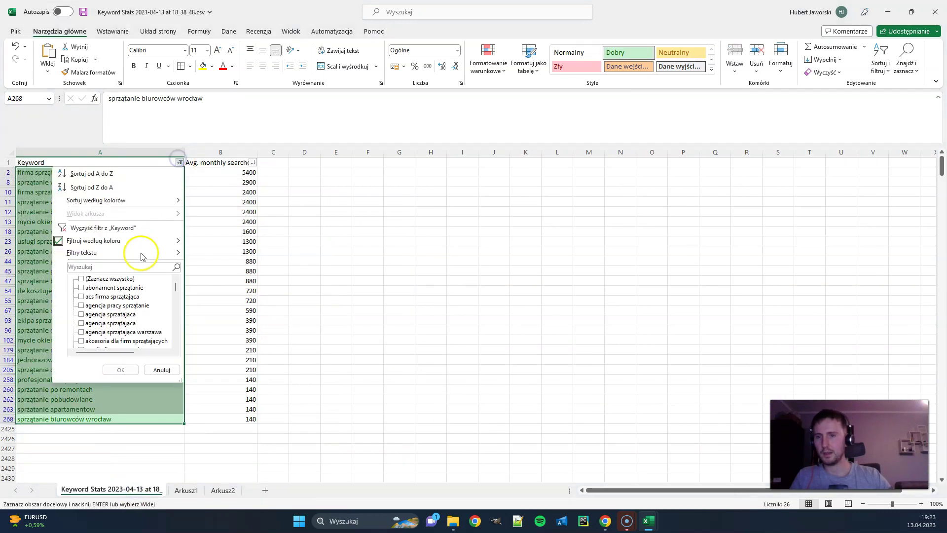
pyautogui.click(70, 226)
pyautogui.click(157, 213)
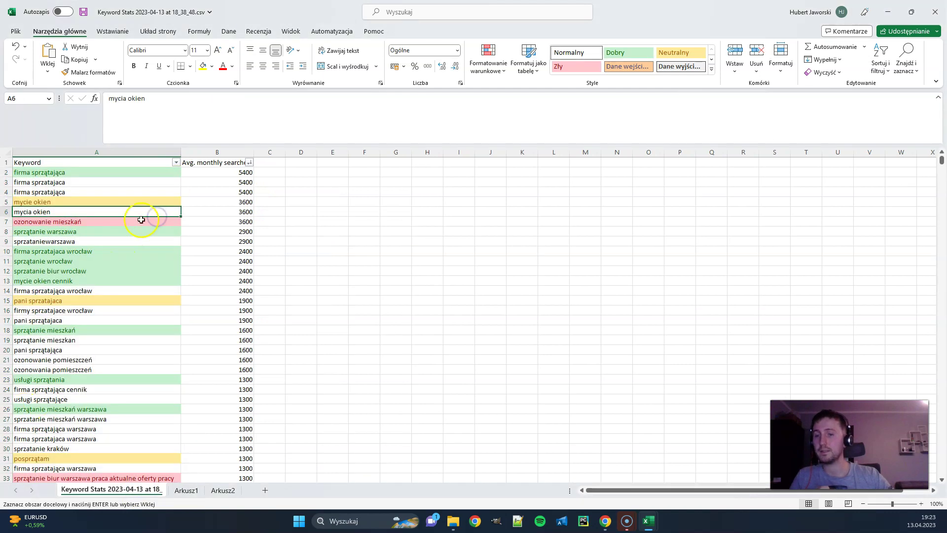
# - Return to the Arkusz2 sheet and review the campaign names throughout the Kampania column
pyautogui.click(223, 489)
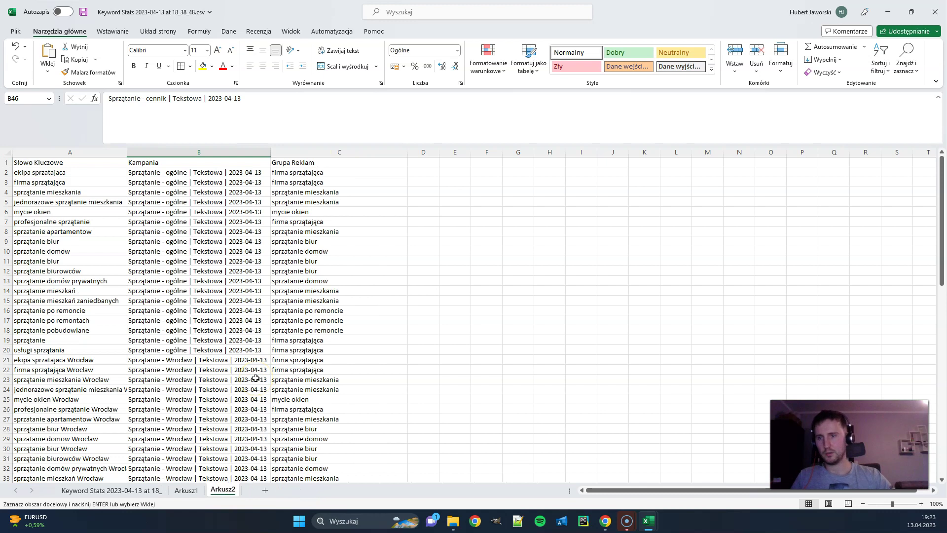
pyautogui.moveTo(84, 151); pyautogui.dragTo(274, 151)
pyautogui.click(245, 151)
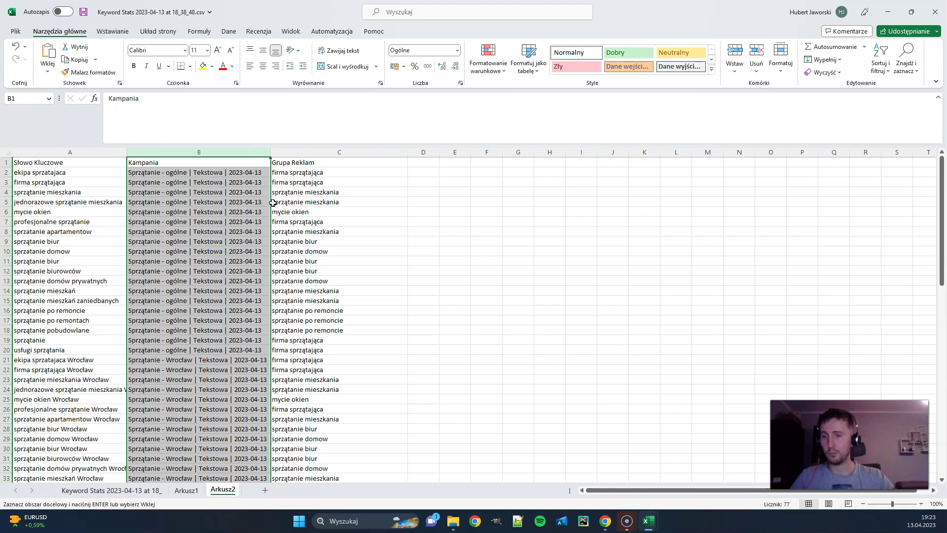
pyautogui.scroll(-14, 223, 335)
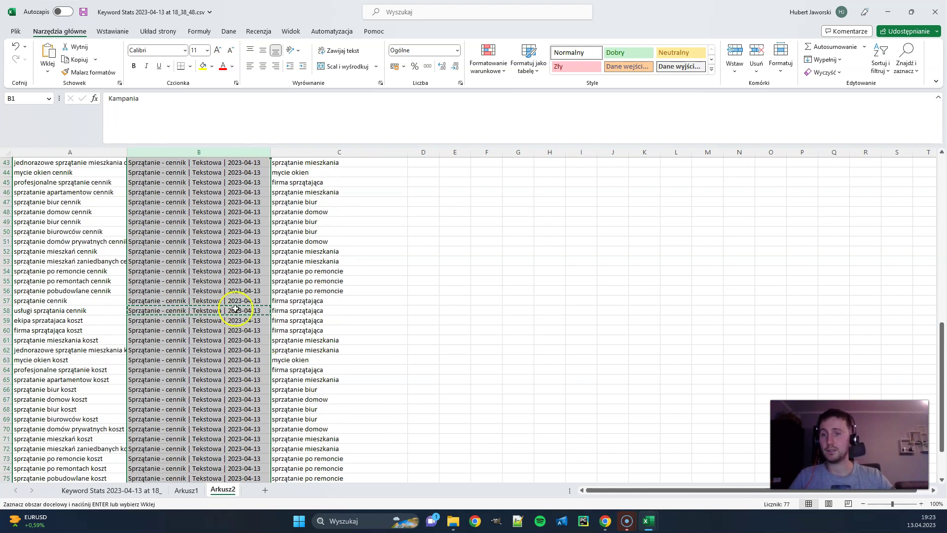
pyautogui.scroll(4, 192, 355)
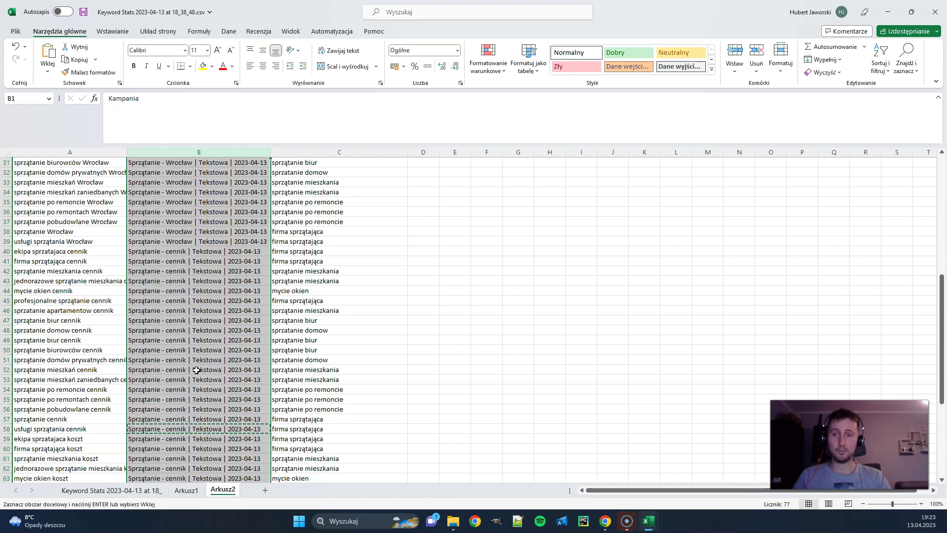
pyautogui.scroll(8, 196, 370)
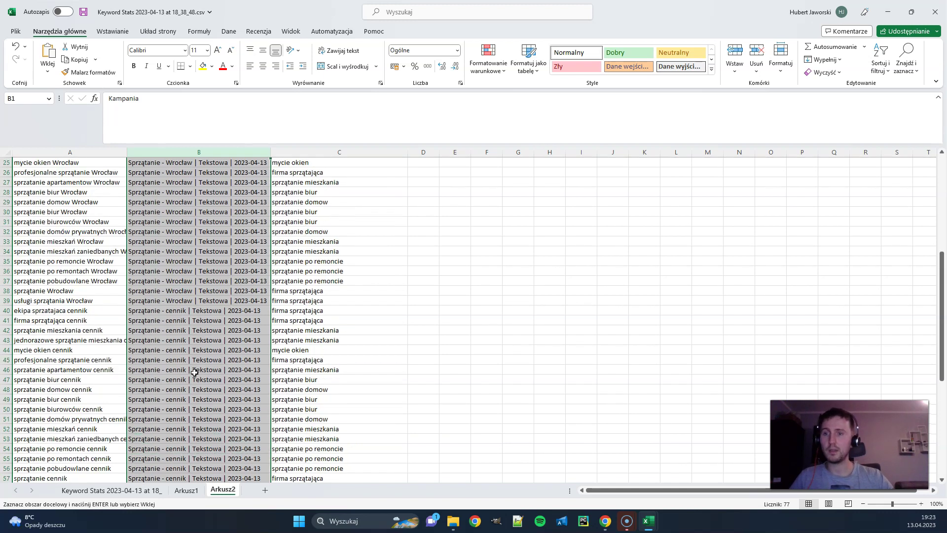
pyautogui.scroll(3, 348, 292)
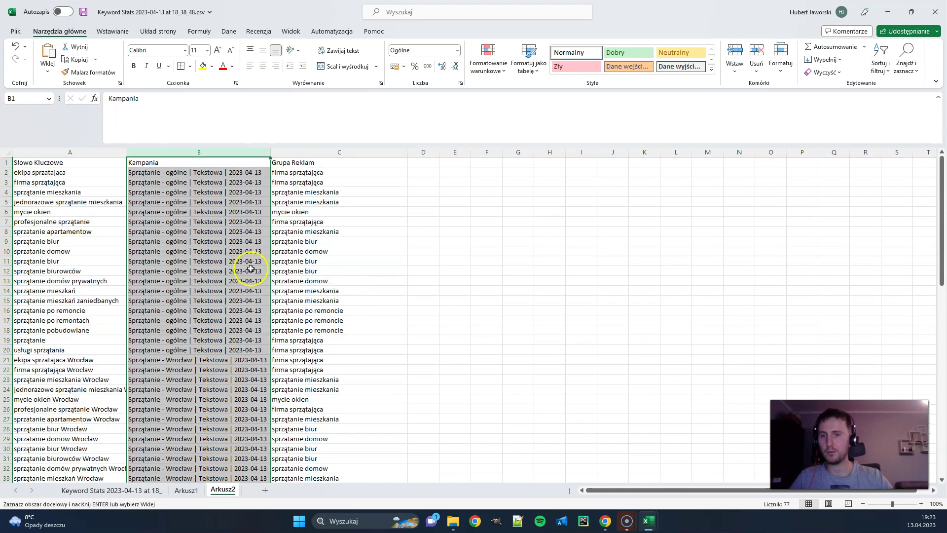
# - Examine how the general apartment and office cleaning keywords match the "sprzątanie mieszkania" and "sprzątanie biur" ad groups
pyautogui.click(312, 243)
pyautogui.keyDown('ctrl'); pyautogui.click(328, 290); pyautogui.keyUp('ctrl')
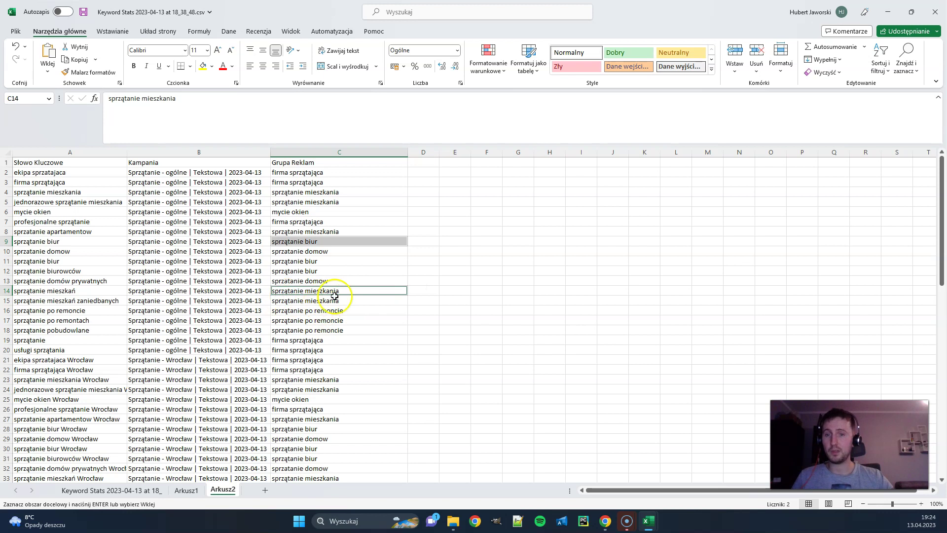
pyautogui.click(88, 291)
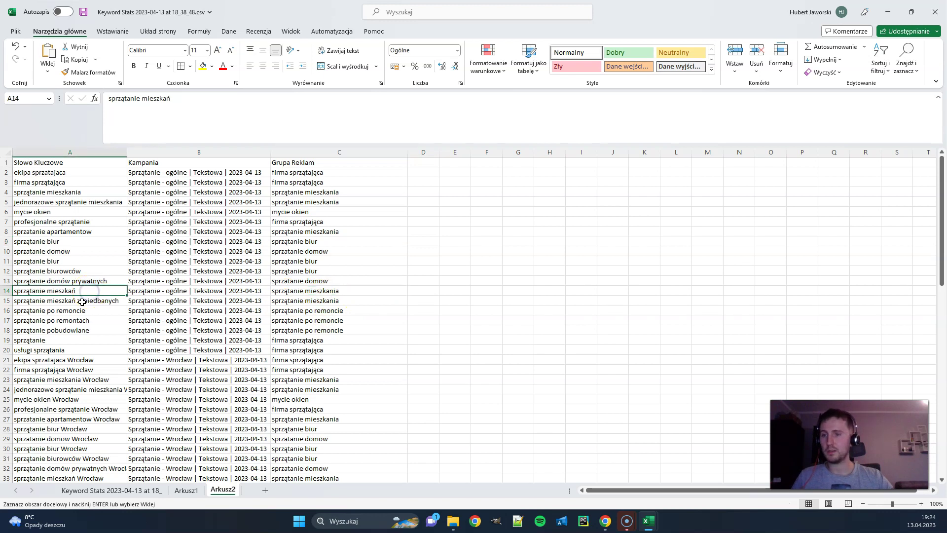
pyautogui.keyDown('ctrl'); pyautogui.click(82, 301); pyautogui.keyUp('ctrl')
pyautogui.keyDown('ctrl'); pyautogui.click(88, 232); pyautogui.keyUp('ctrl')
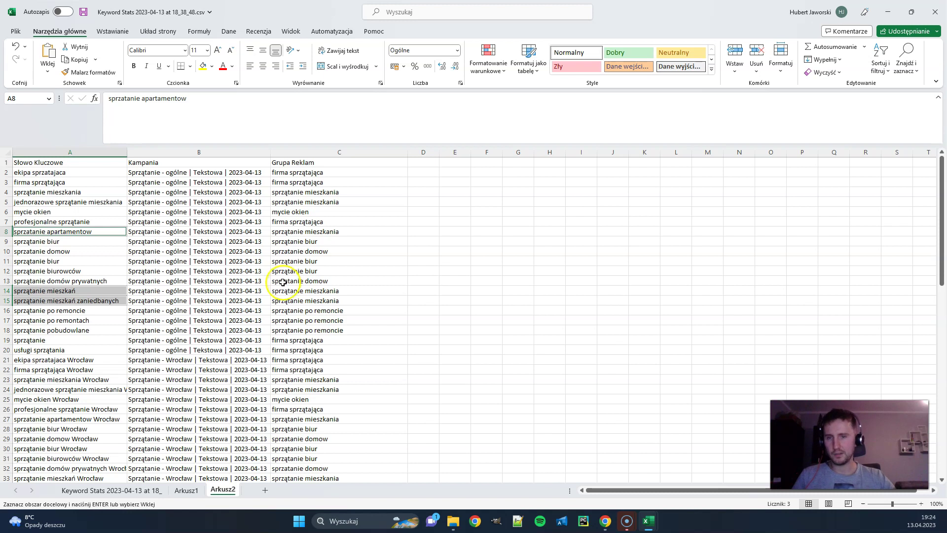
pyautogui.moveTo(297, 270); pyautogui.dragTo(297, 261)
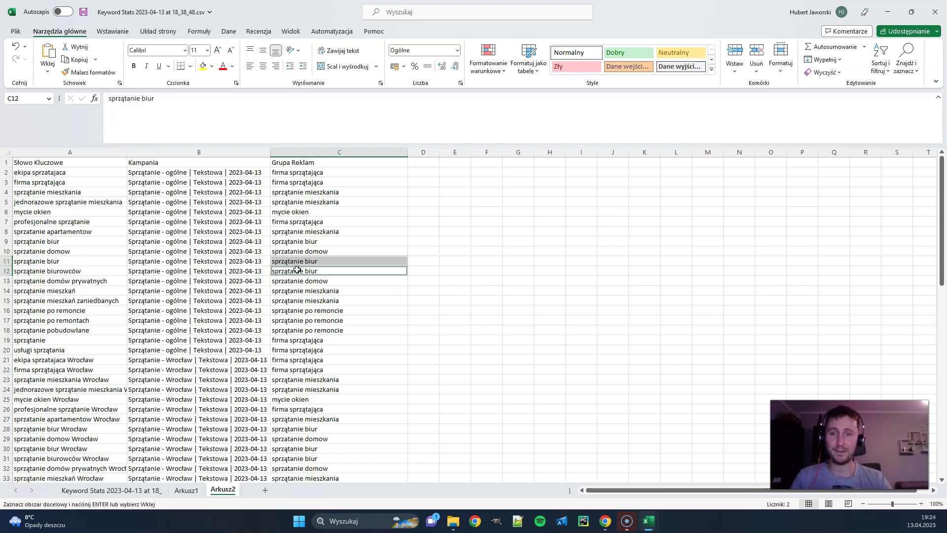
# - Filter the Keyword column on the Keyword Stats sheet by the light red cell colour
pyautogui.click(111, 490)
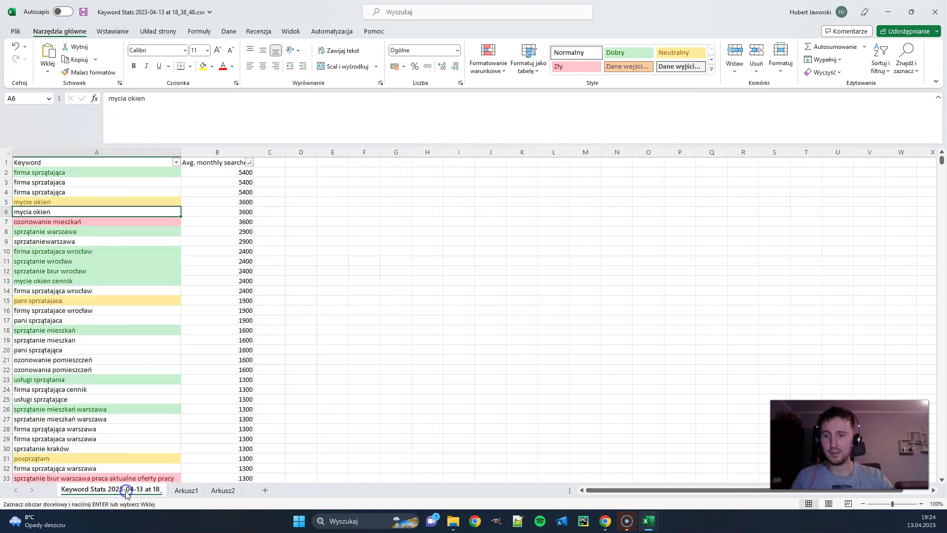
pyautogui.click(93, 222)
pyautogui.click(176, 163)
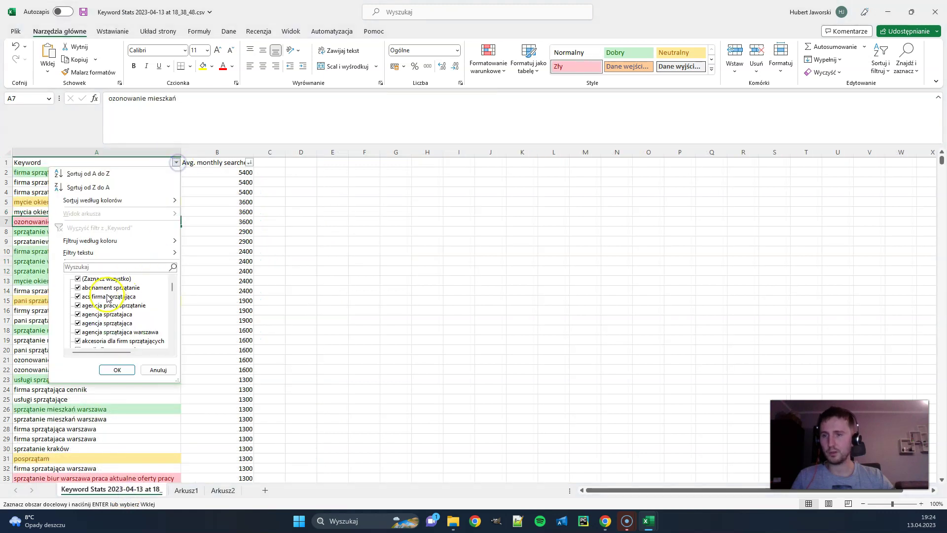
pyautogui.moveTo(109, 254)
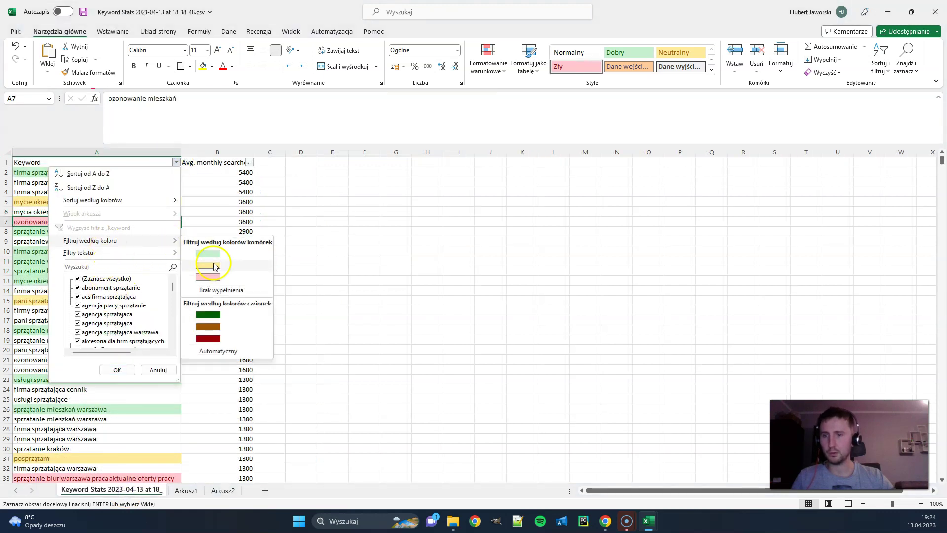
pyautogui.click(217, 275)
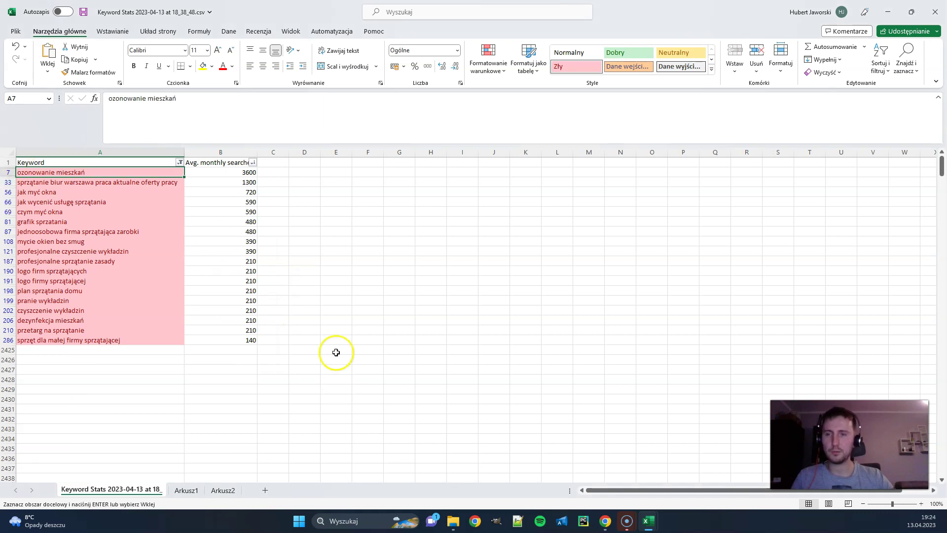
# - Return to the Arkusz2 sheet and review the keywords, campaigns and ad groups across the whole list
pyautogui.click(223, 490)
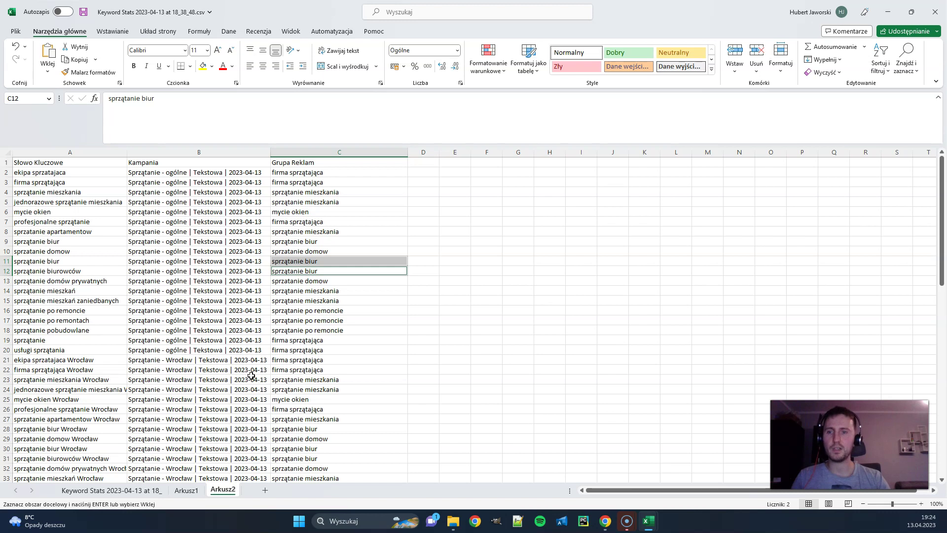
pyautogui.scroll(-11, 251, 375)
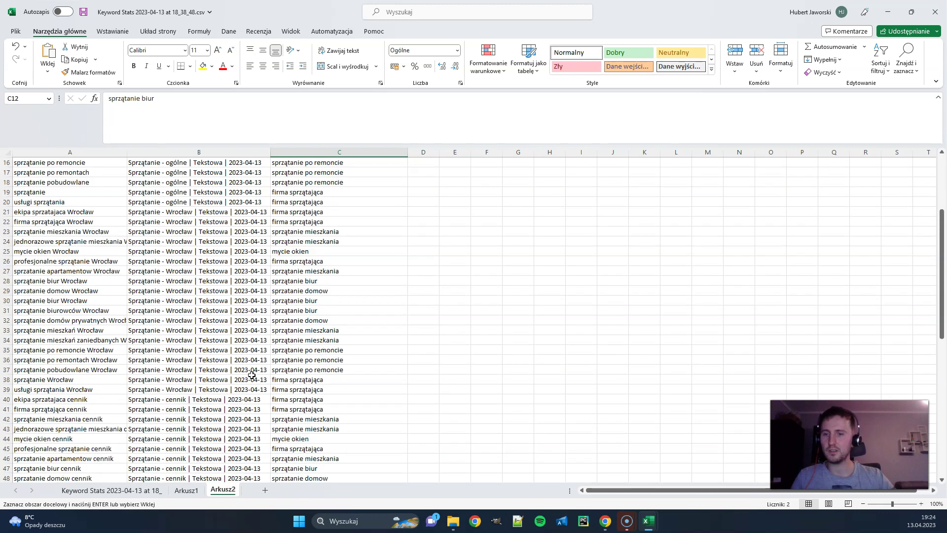
pyautogui.scroll(-3, 279, 375)
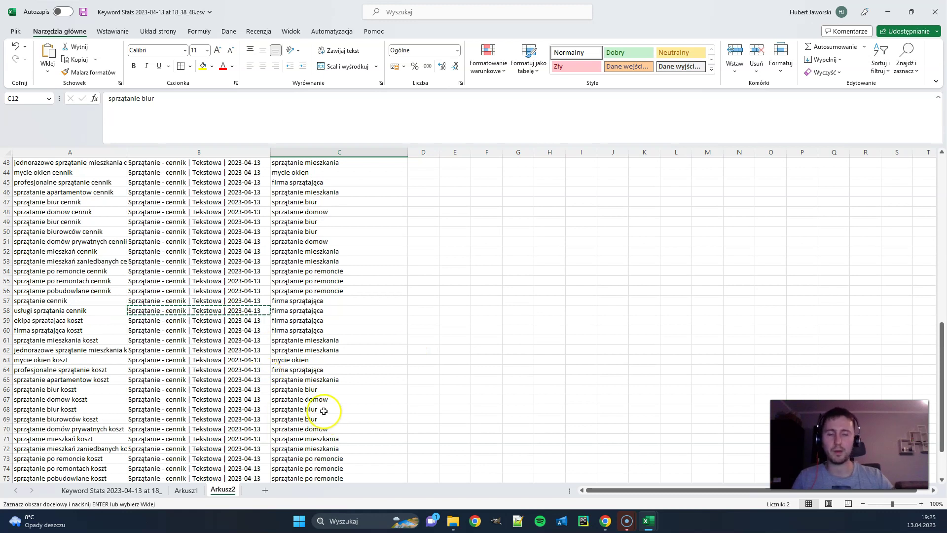
pyautogui.scroll(13, 363, 408)
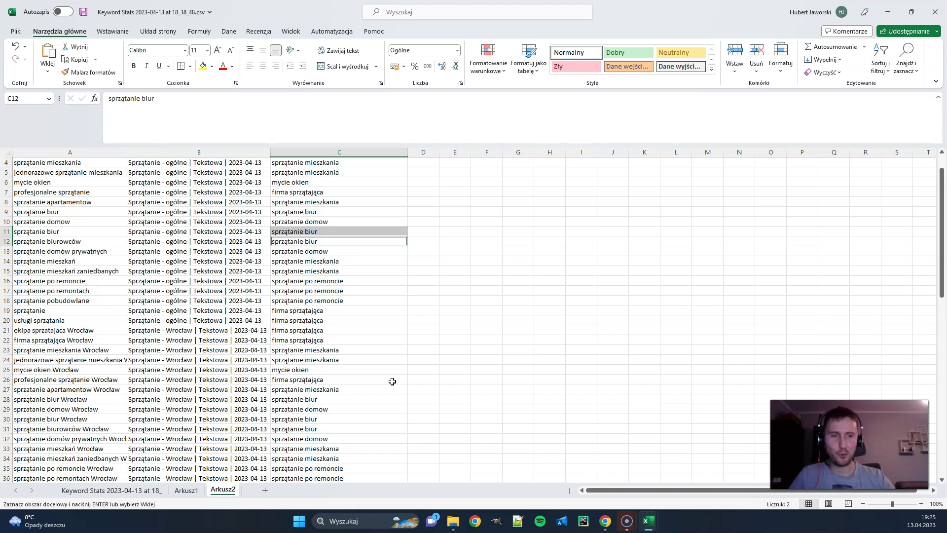
pyautogui.scroll(1, 410, 352)
pyautogui.click(368, 231)
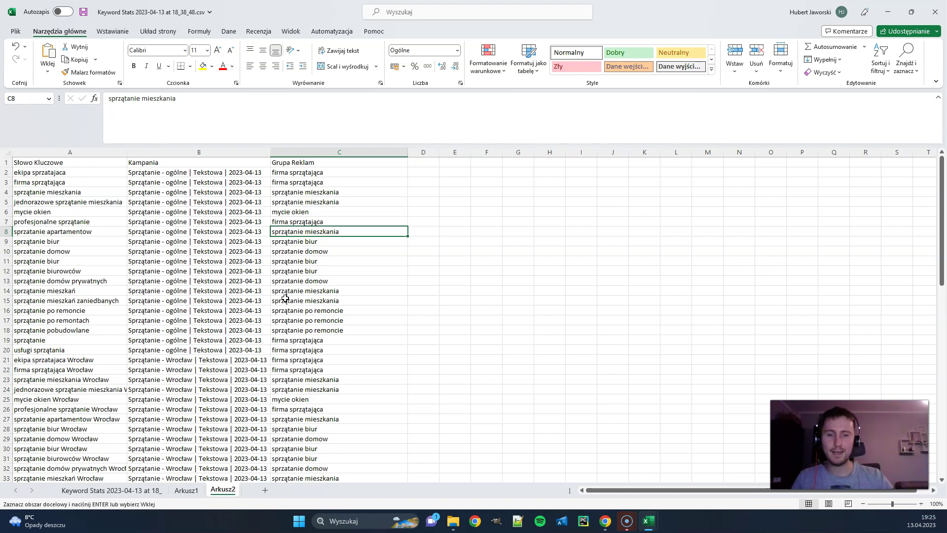
pyautogui.scroll(-17, 285, 297)
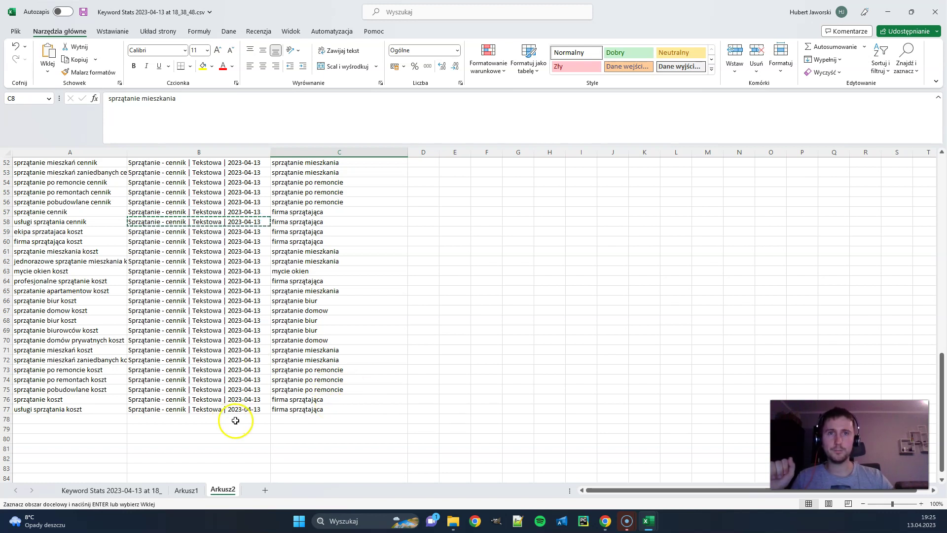
# - Switch to Chrome, open the "Jak działa Edytor Google Ads" search result and look through the editor's page
pyautogui.hotkey('alt', 'Tab')
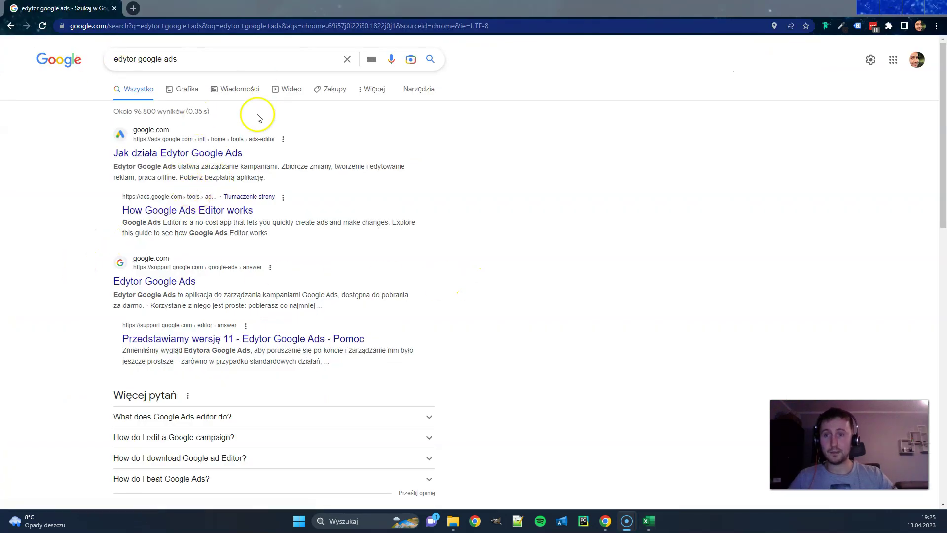
pyautogui.click(202, 67)
pyautogui.click(139, 155)
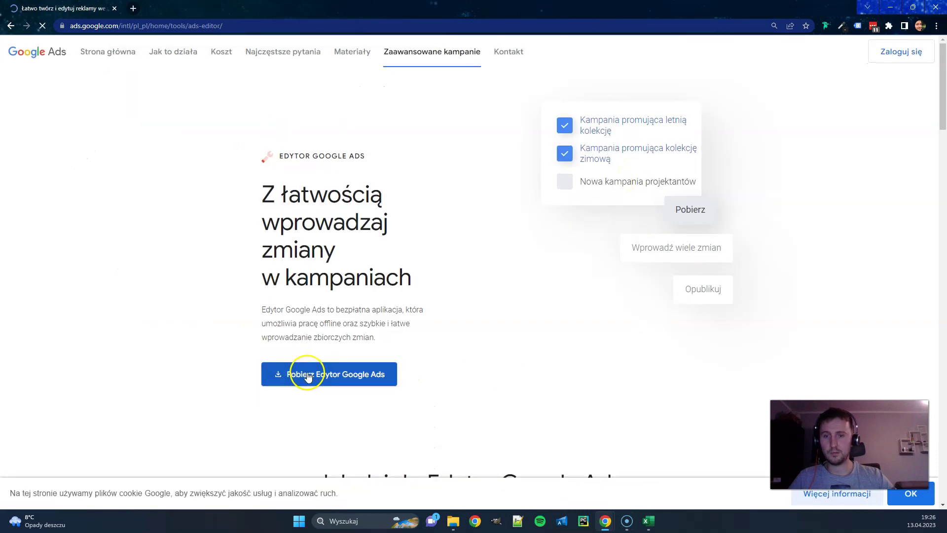
pyautogui.scroll(-3, 703, 205)
pyautogui.scroll(-8, 703, 205)
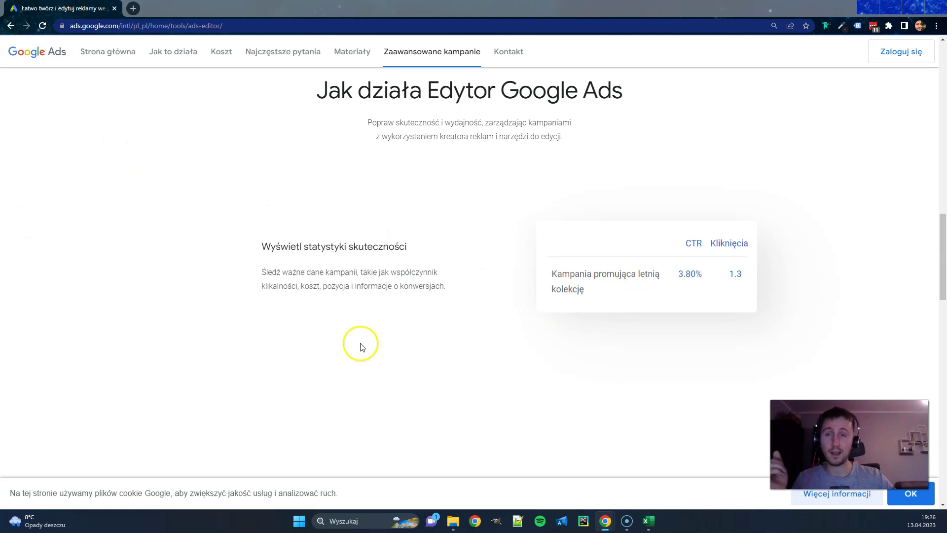
# - Switch back to the Excel keyword workbook and copy the whole Arkusz2 table, from the header row through row 77
pyautogui.moveTo(649, 519)
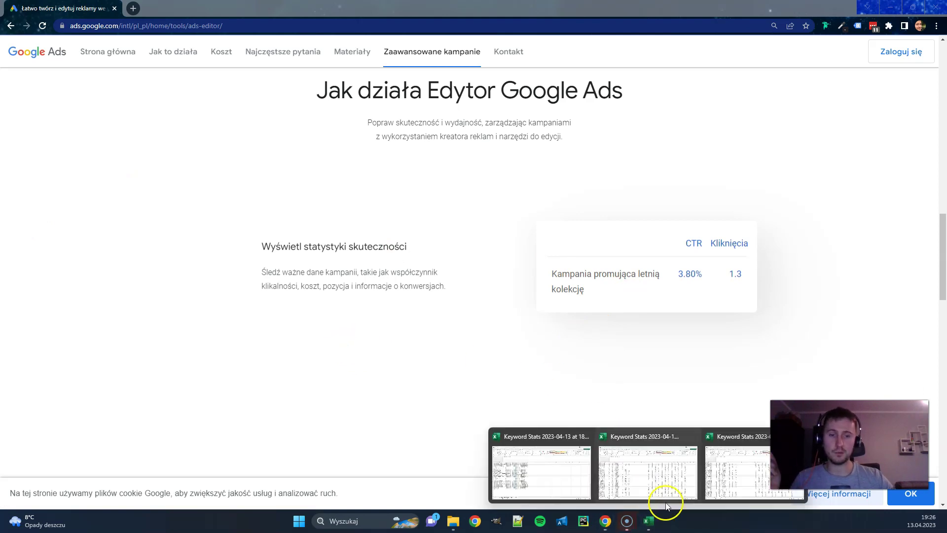
pyautogui.click(498, 471)
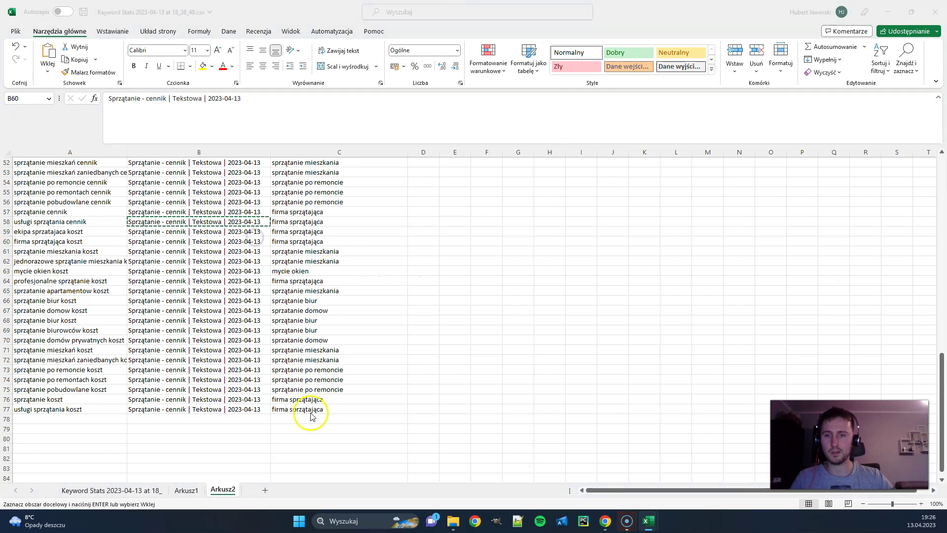
pyautogui.moveTo(316, 411); pyautogui.dragTo(19, 153)
pyautogui.click(368, 294)
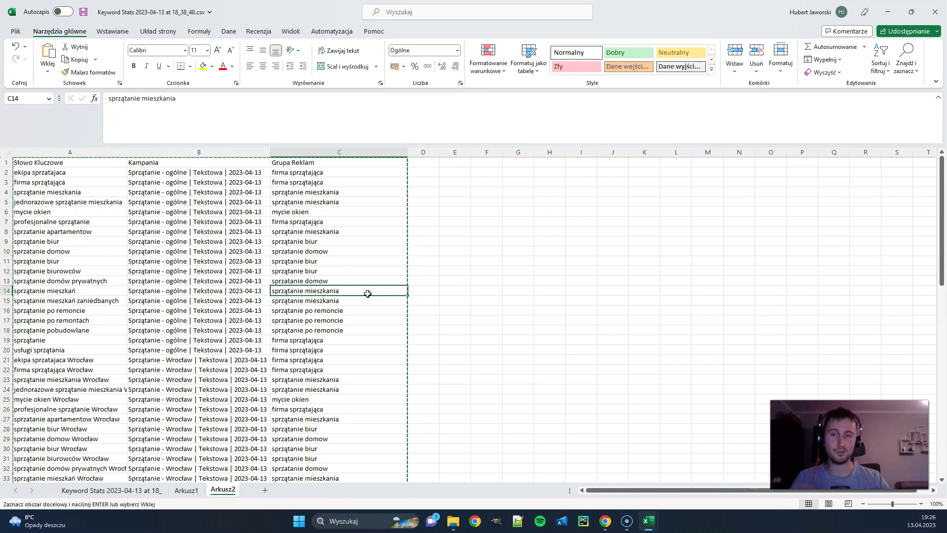
pyautogui.click(357, 278)
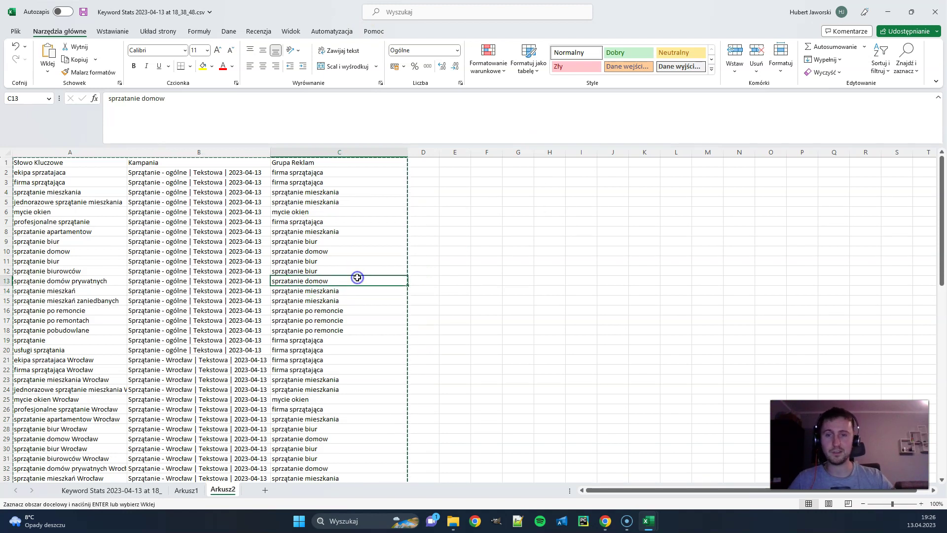